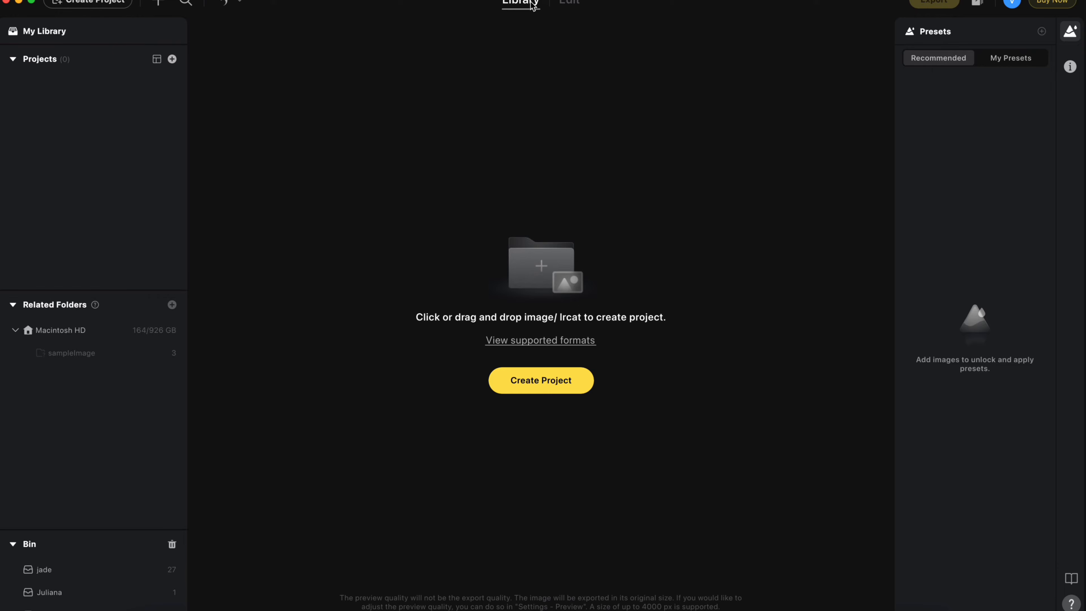
Create a new library project named with the model's first name.
{"action": "left_click", "coordinate": [519, 3]}
{"action": "left_click", "coordinate": [172, 60]}
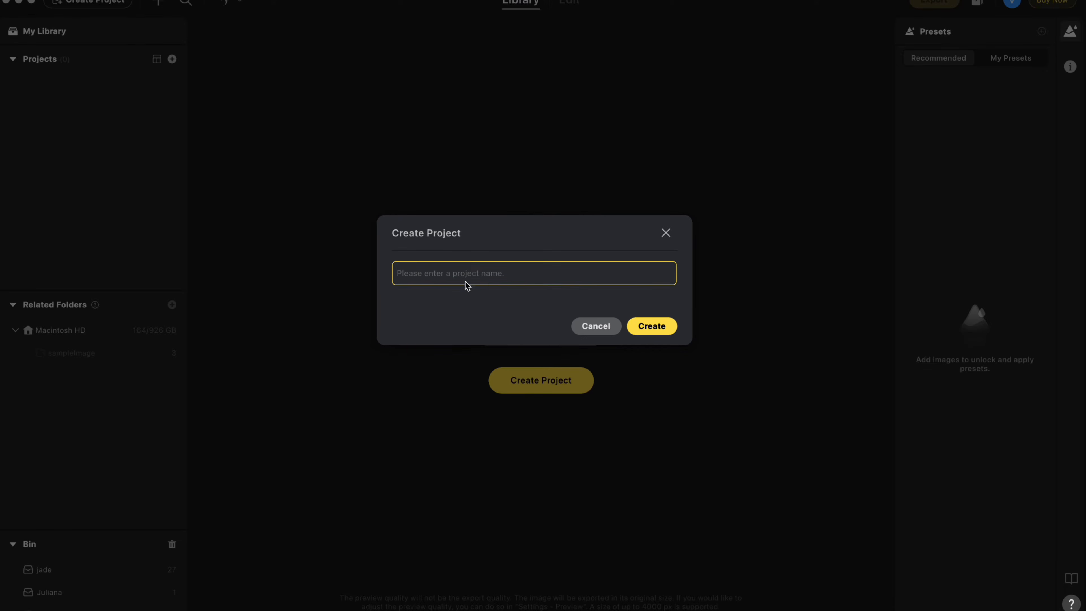
{"action": "type", "text": "Akhila"}
{"action": "left_click", "coordinate": [658, 326]}
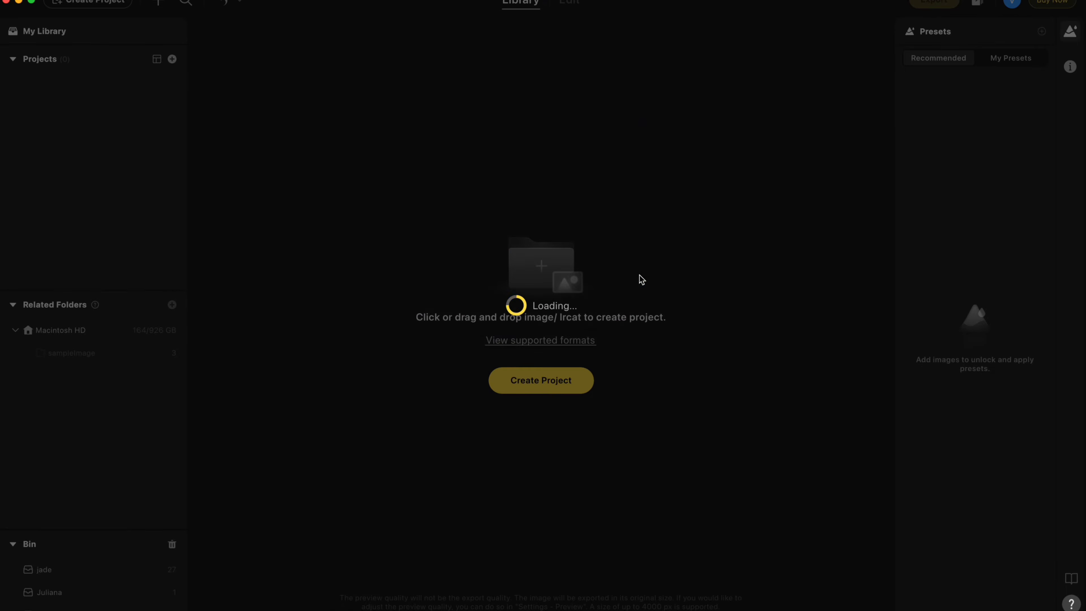
Import all of the model's portrait images from their folder into the new project.
{"action": "left_click", "coordinate": [535, 168]}
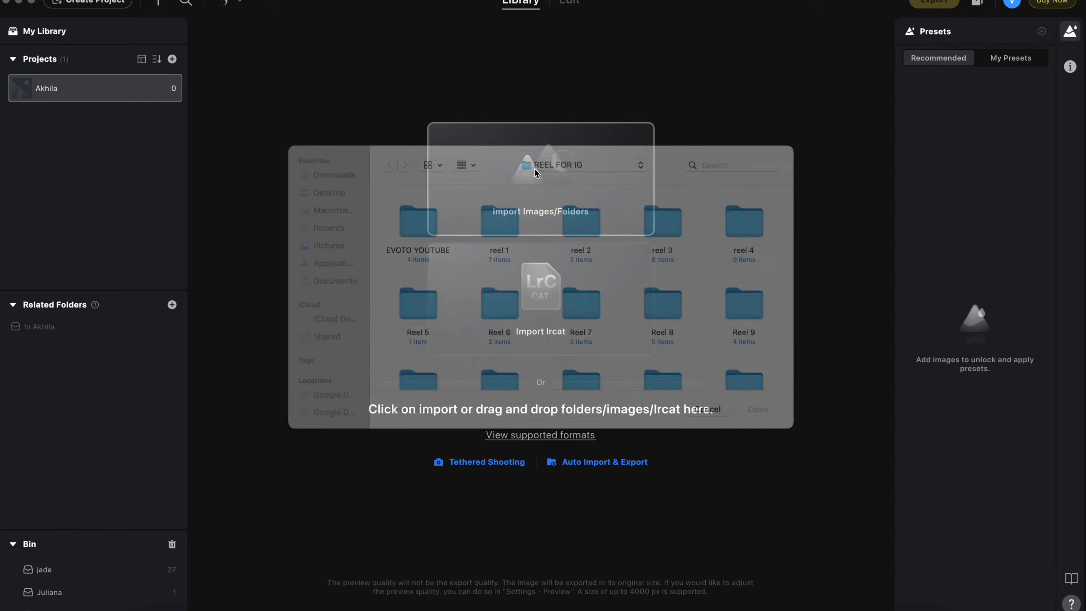
{"action": "double_click", "coordinate": [402, 233]}
{"action": "key", "text": "super+a"}
{"action": "left_click", "coordinate": [765, 429]}
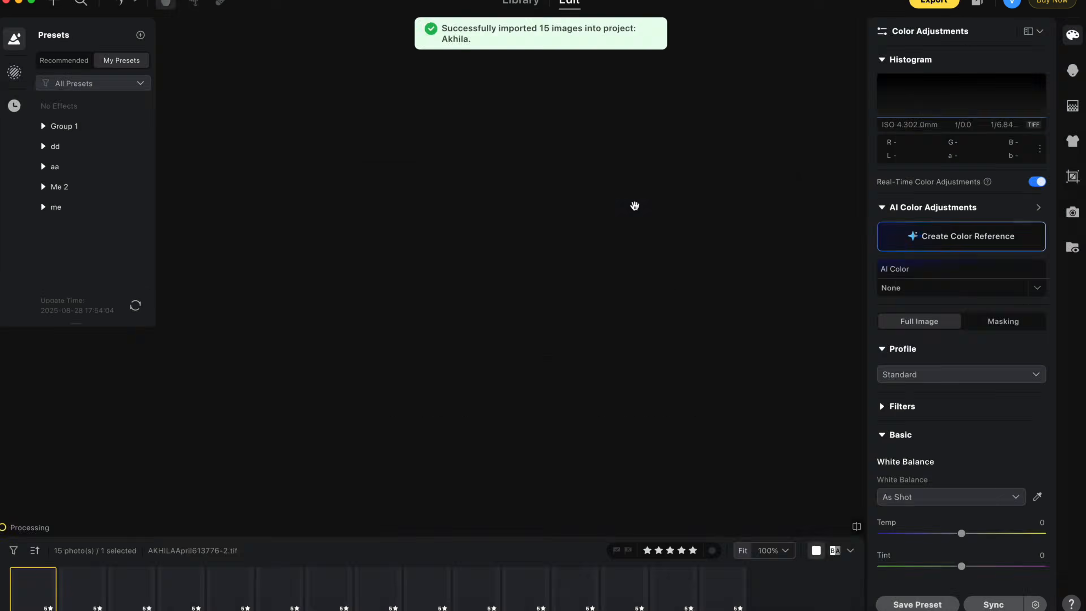
Try adjusting the first portrait's tone settings, including Highlights, and undo those changes.
{"action": "scroll", "coordinate": [969, 361], "scroll_direction": "down", "scroll_amount": 10}
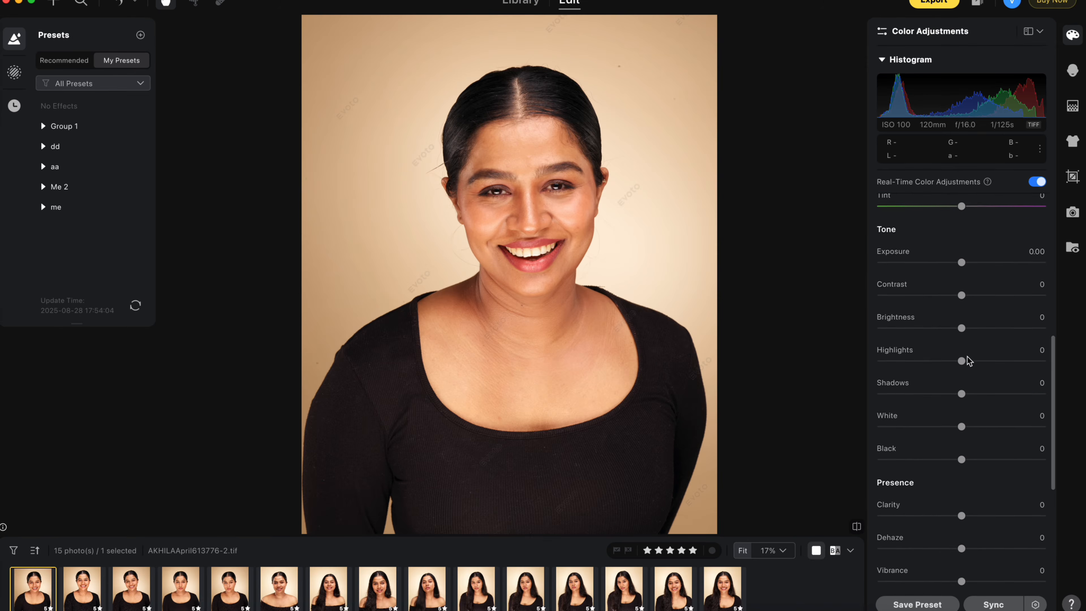
{"action": "scroll", "coordinate": [969, 361], "scroll_direction": "up", "scroll_amount": 10}
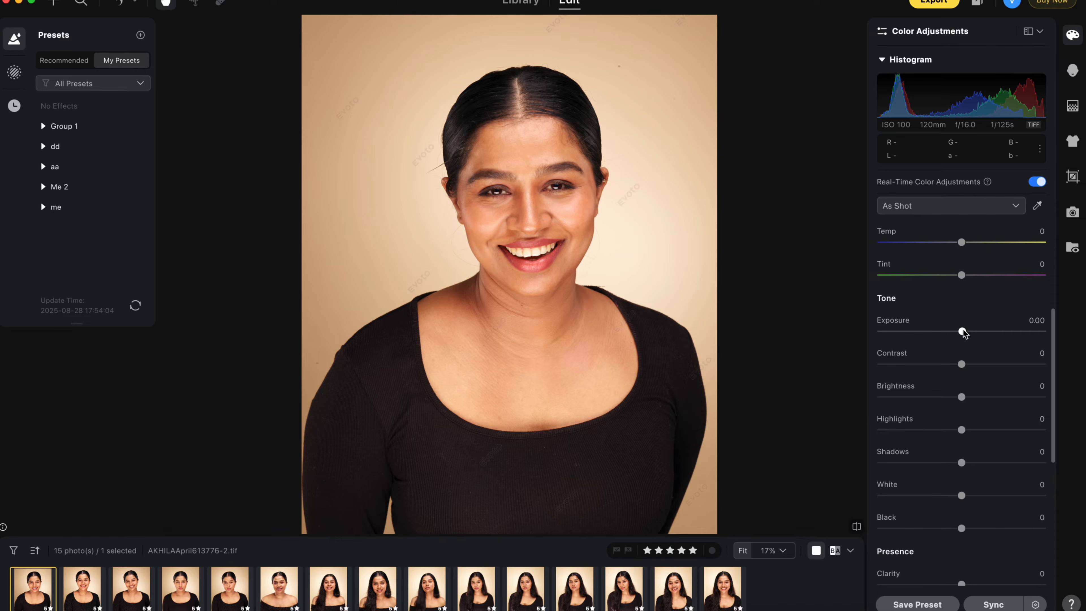
{"action": "left_click", "coordinate": [964, 332]}
{"action": "key", "text": "super+z"}
{"action": "left_click_drag", "start_coordinate": [963, 364], "coordinate": [967, 427]}
{"action": "key", "text": "super+z"}
{"action": "key", "text": "super+z"}
{"action": "key", "text": "super+z"}
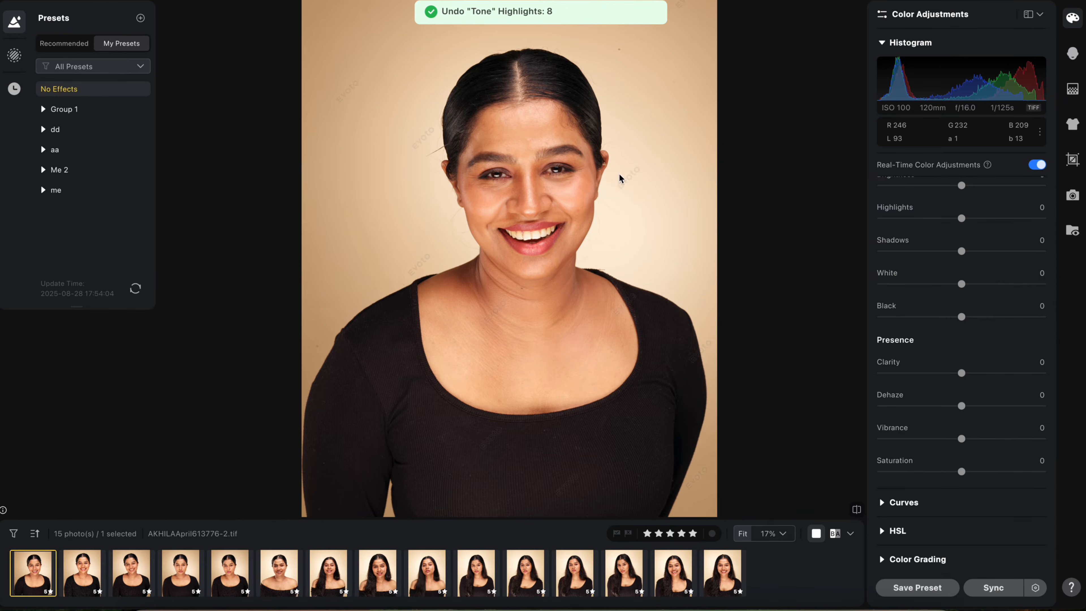
Inspect the face up close and set Freckles & Acne to 100 in the female portrait retouching settings.
{"action": "scroll", "coordinate": [919, 295], "scroll_direction": "down", "scroll_amount": 5}
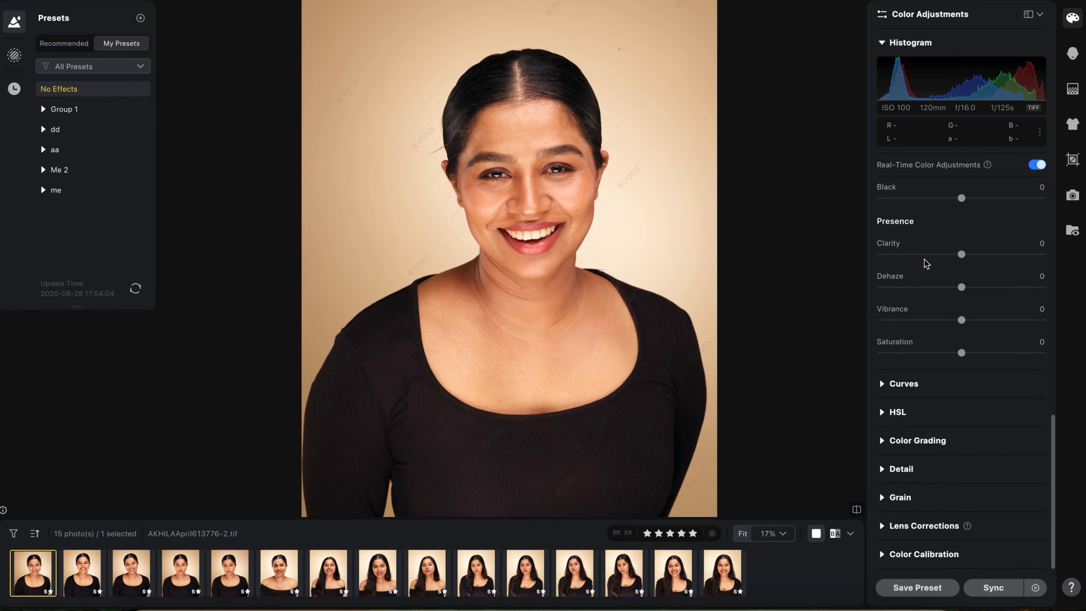
{"action": "scroll", "coordinate": [928, 263], "scroll_direction": "up", "scroll_amount": 10}
{"action": "scroll", "coordinate": [481, 138], "scroll_direction": "up", "scroll_amount": 8}
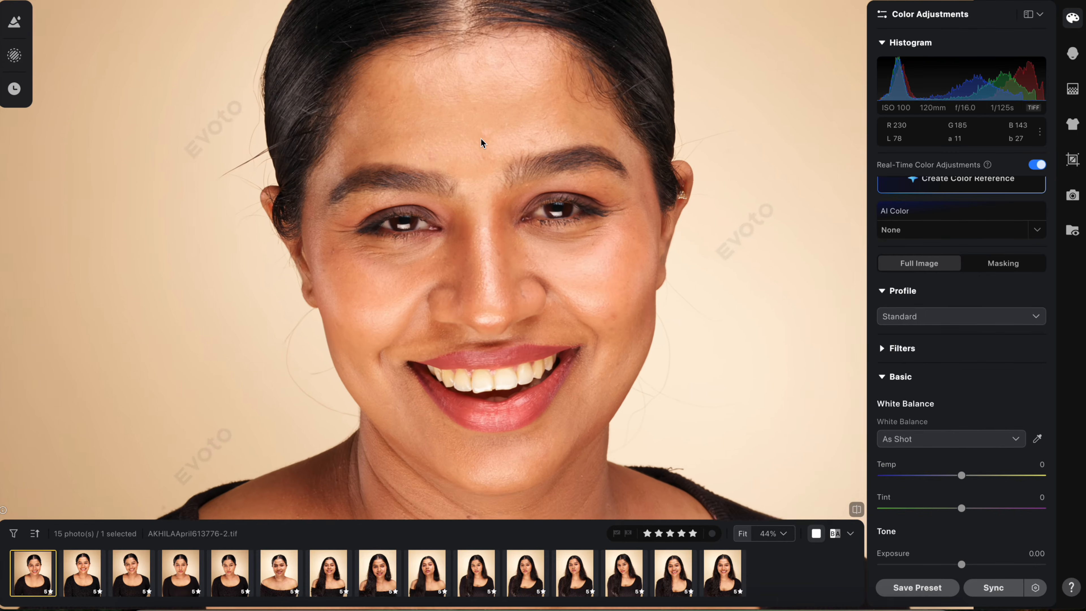
{"action": "left_click_drag", "start_coordinate": [393, 95], "coordinate": [436, 146]}
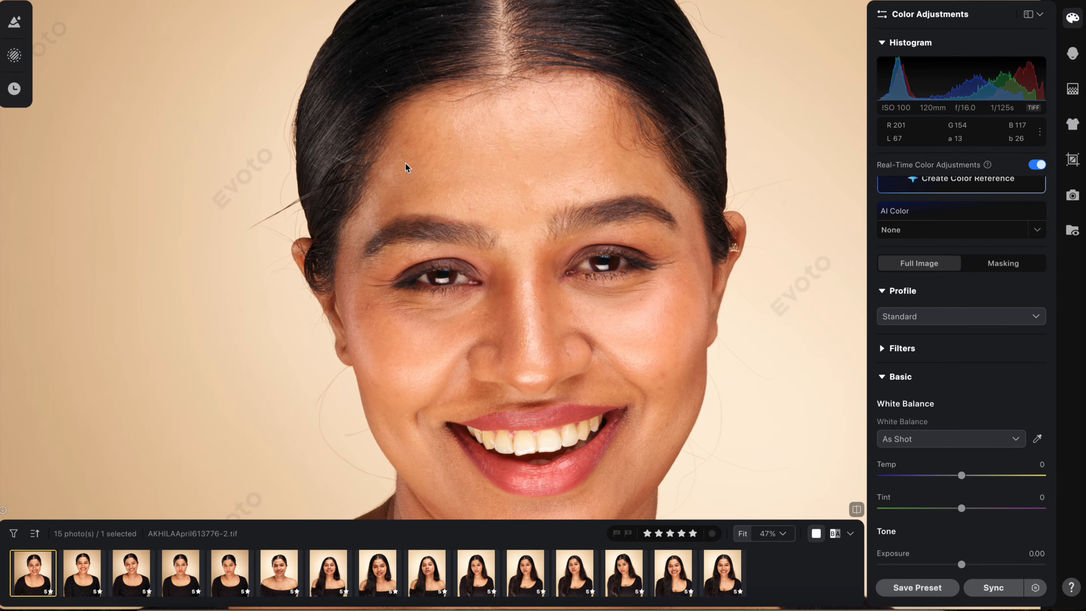
{"action": "left_click_drag", "start_coordinate": [499, 198], "coordinate": [456, 153]}
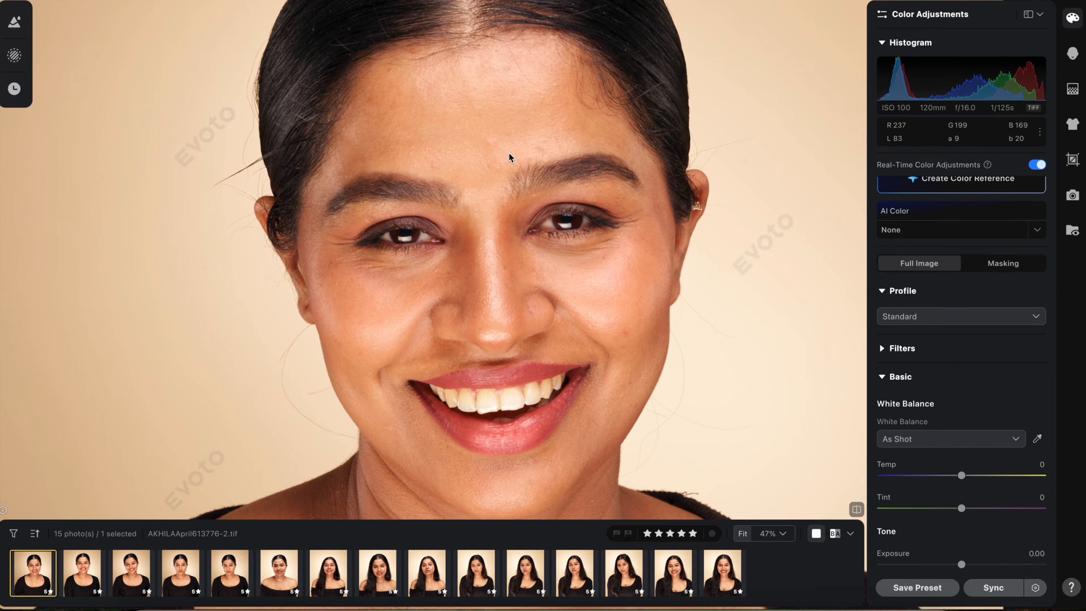
{"action": "scroll", "coordinate": [577, 193], "scroll_direction": "down", "scroll_amount": 3}
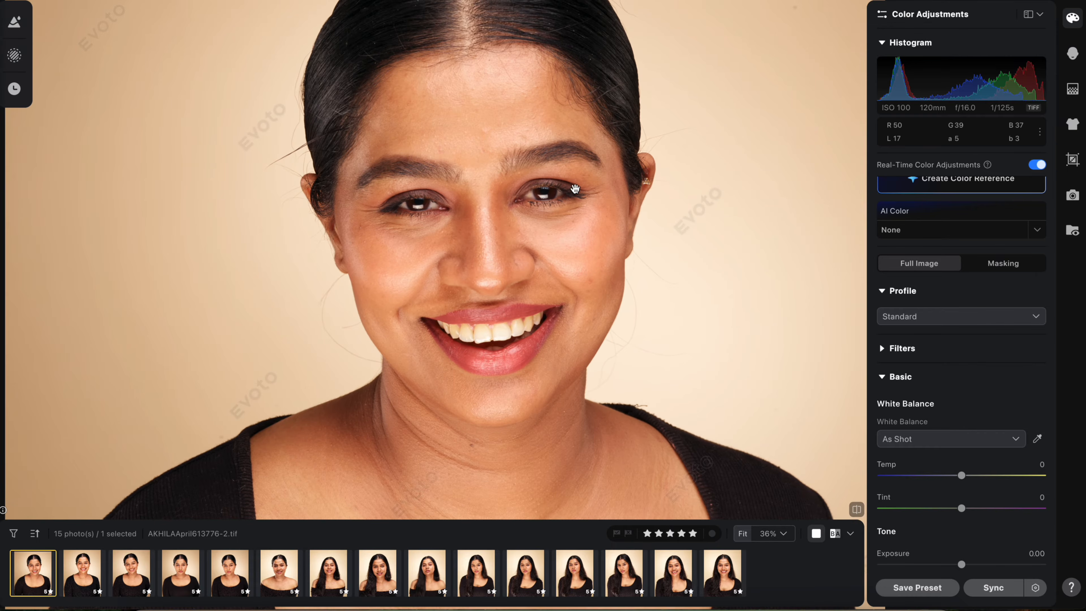
{"action": "left_click", "coordinate": [1072, 54]}
{"action": "scroll", "coordinate": [501, 139], "scroll_direction": "up", "scroll_amount": 5}
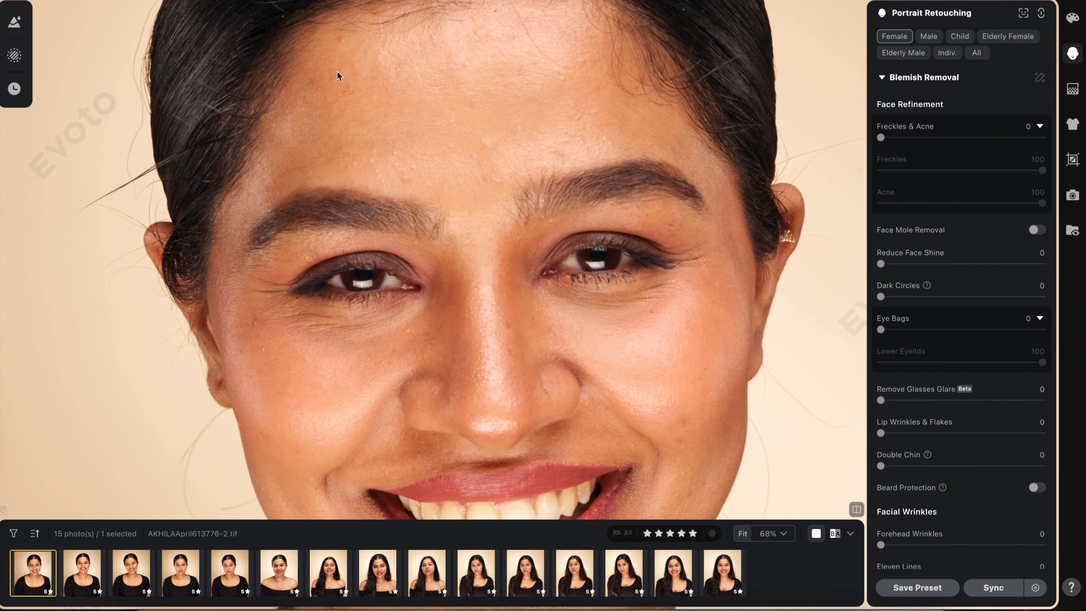
{"action": "scroll", "coordinate": [592, 74], "scroll_direction": "down", "scroll_amount": 2}
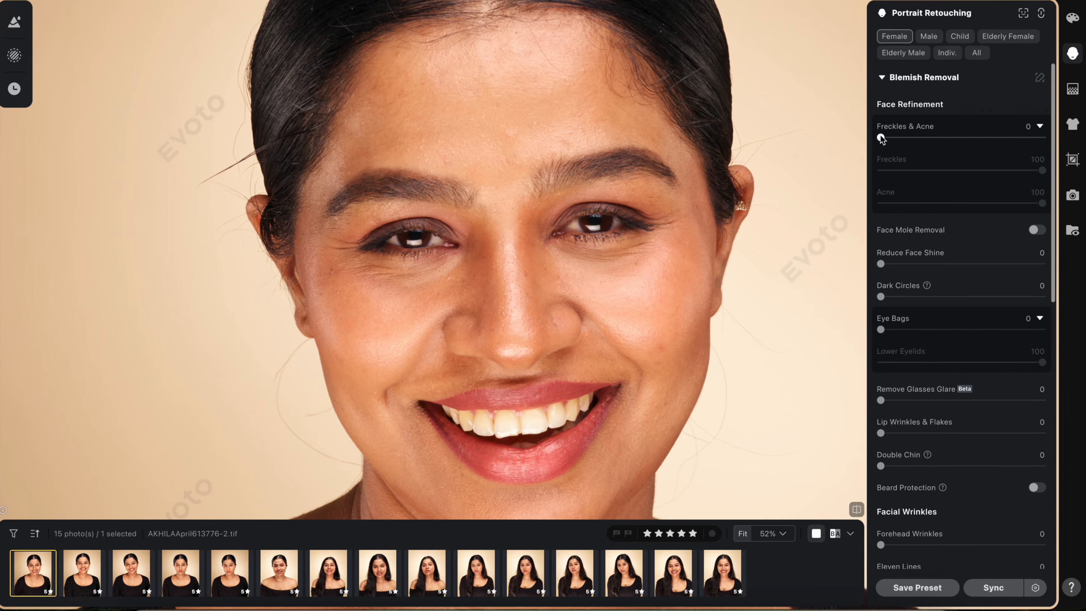
{"action": "left_click_drag", "start_coordinate": [881, 138], "coordinate": [1044, 138]}
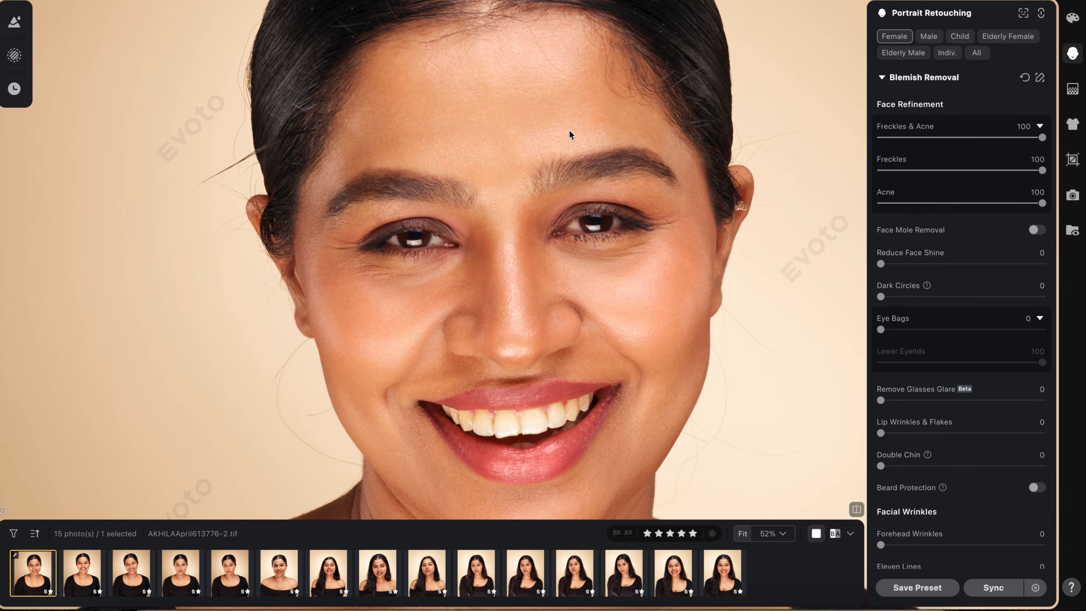
Set Dark Circles to 100 and Eye Bags to 11 for the face.
{"action": "scroll", "coordinate": [541, 119], "scroll_direction": "up", "scroll_amount": 3}
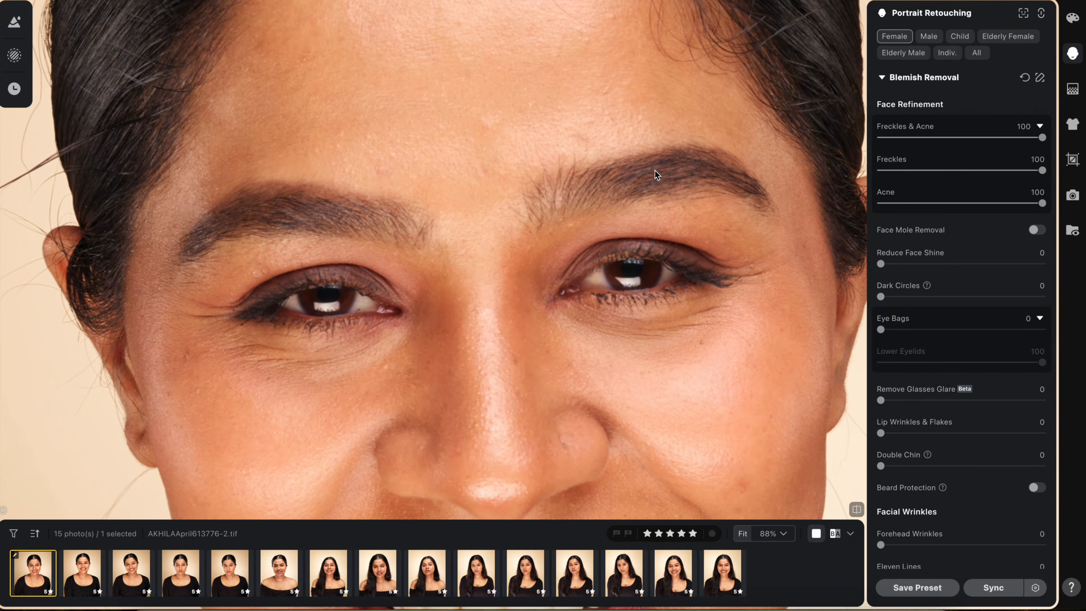
{"action": "scroll", "coordinate": [650, 170], "scroll_direction": "down", "scroll_amount": 3}
{"action": "left_click_drag", "start_coordinate": [605, 166], "coordinate": [612, 108]}
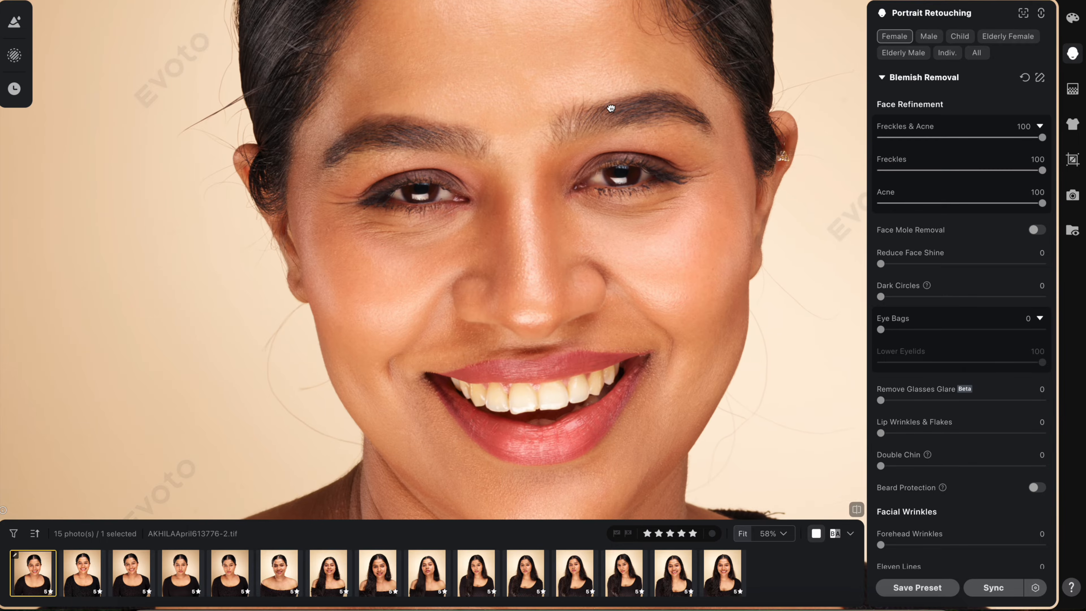
{"action": "scroll", "coordinate": [709, 199], "scroll_direction": "down", "scroll_amount": 1}
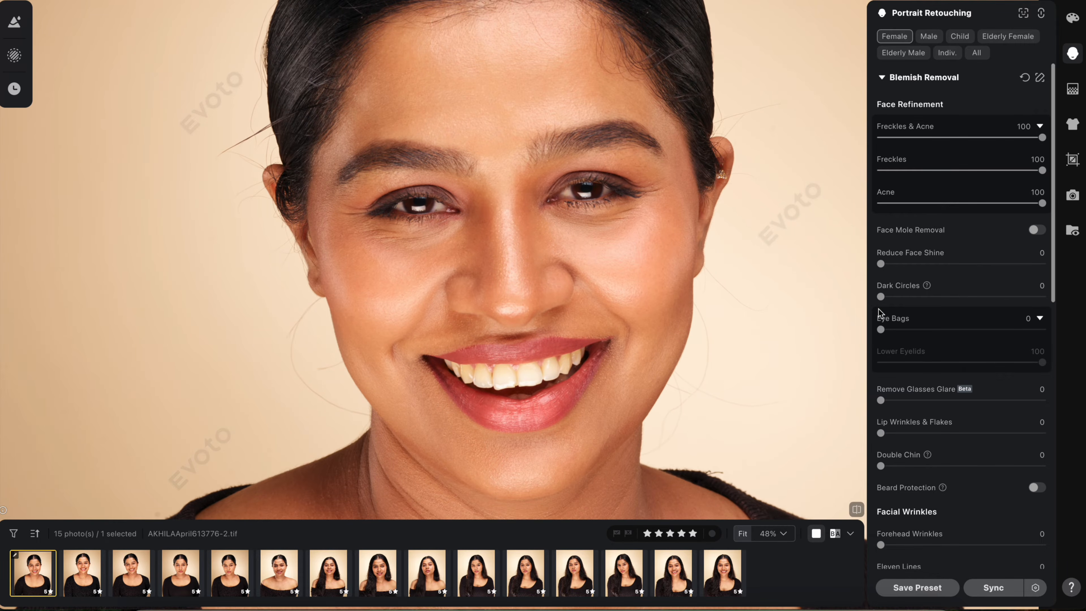
{"action": "double_click", "coordinate": [881, 297]}
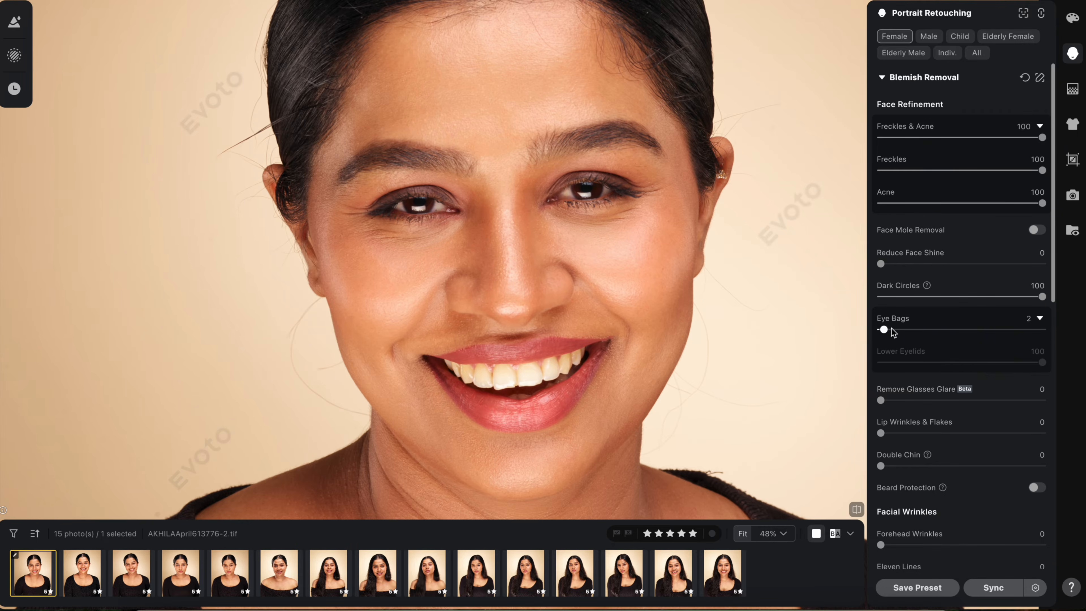
{"action": "left_click_drag", "start_coordinate": [882, 330], "coordinate": [1045, 343]}
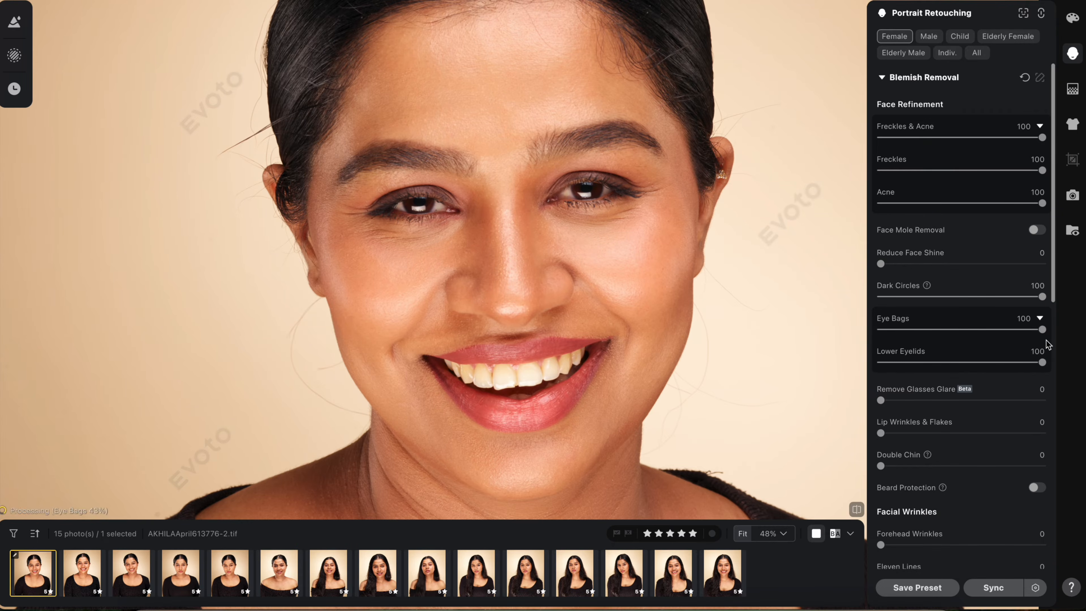
{"action": "left_click", "coordinate": [903, 330]}
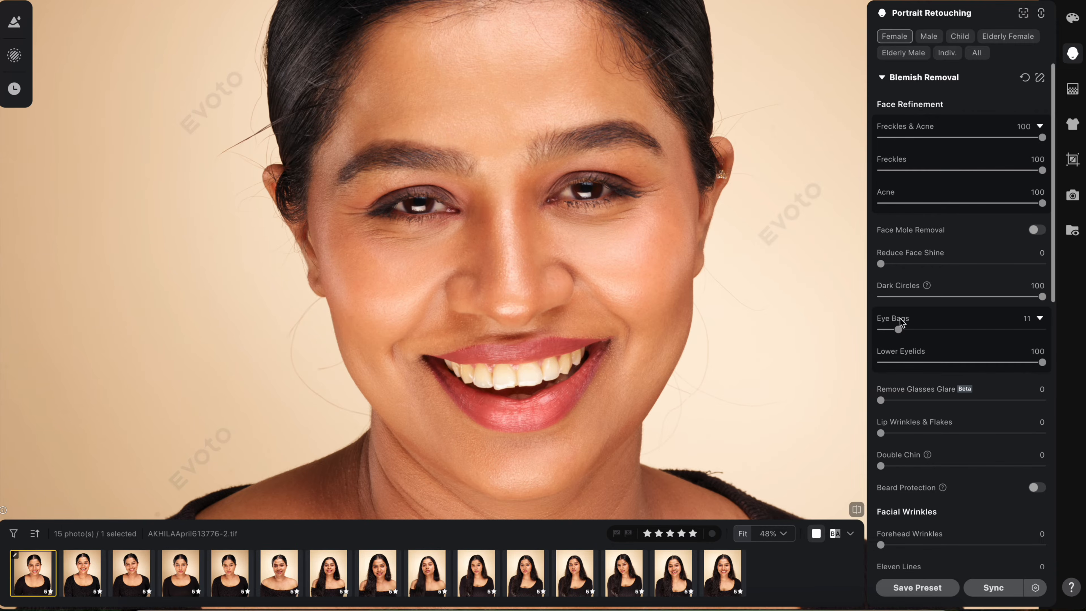
Set Lip Wrinkles & Flakes to 50 to smooth the lips.
{"action": "scroll", "coordinate": [934, 325], "scroll_direction": "down", "scroll_amount": 3}
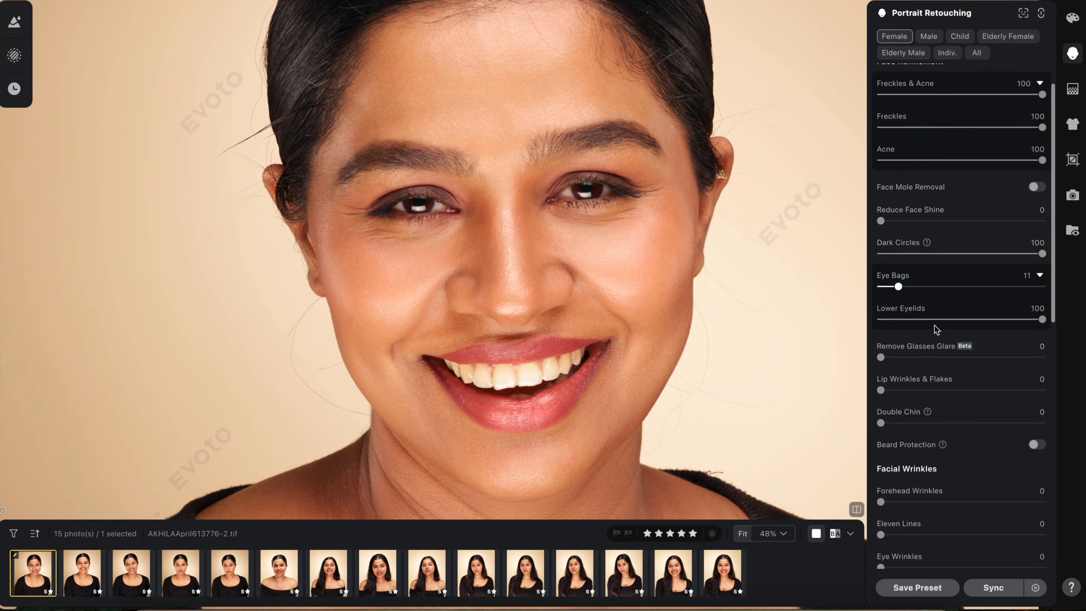
{"action": "scroll", "coordinate": [477, 324], "scroll_direction": "up", "scroll_amount": 3}
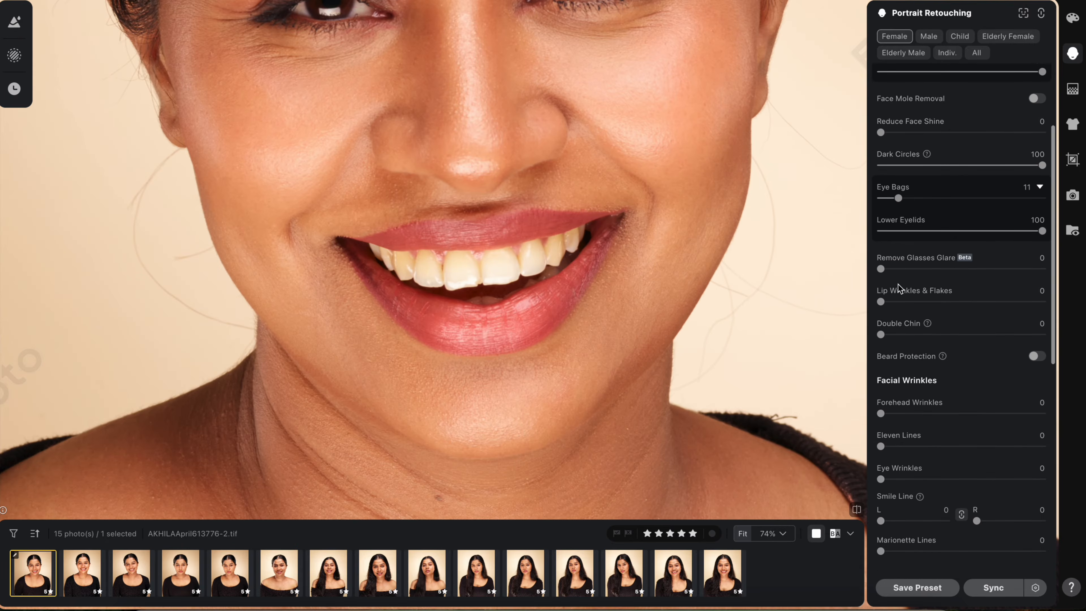
{"action": "left_click_drag", "start_coordinate": [882, 303], "coordinate": [1052, 301]}
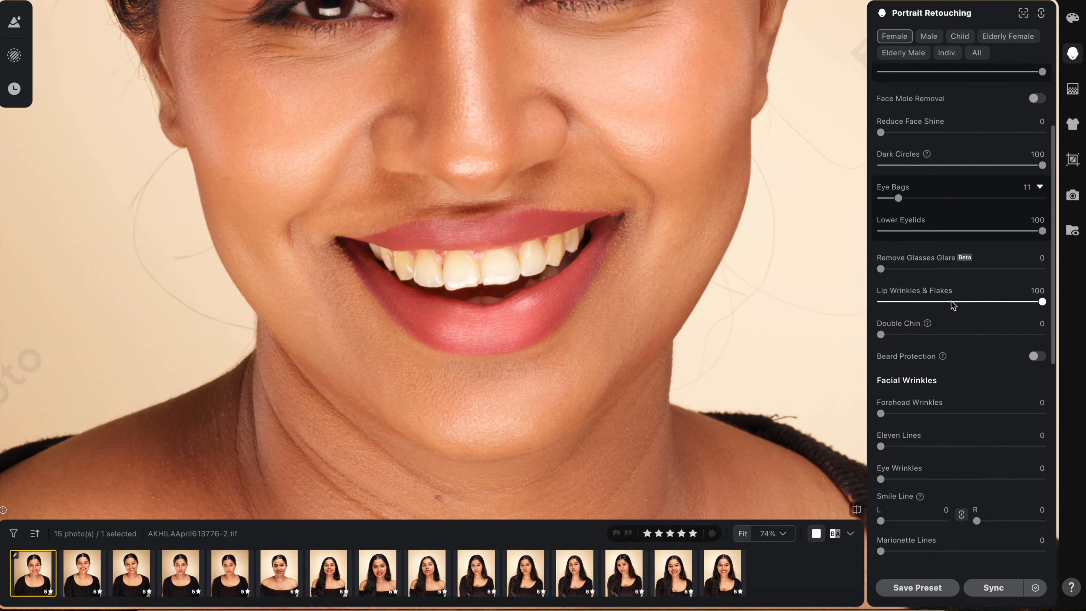
{"action": "left_click", "coordinate": [965, 302]}
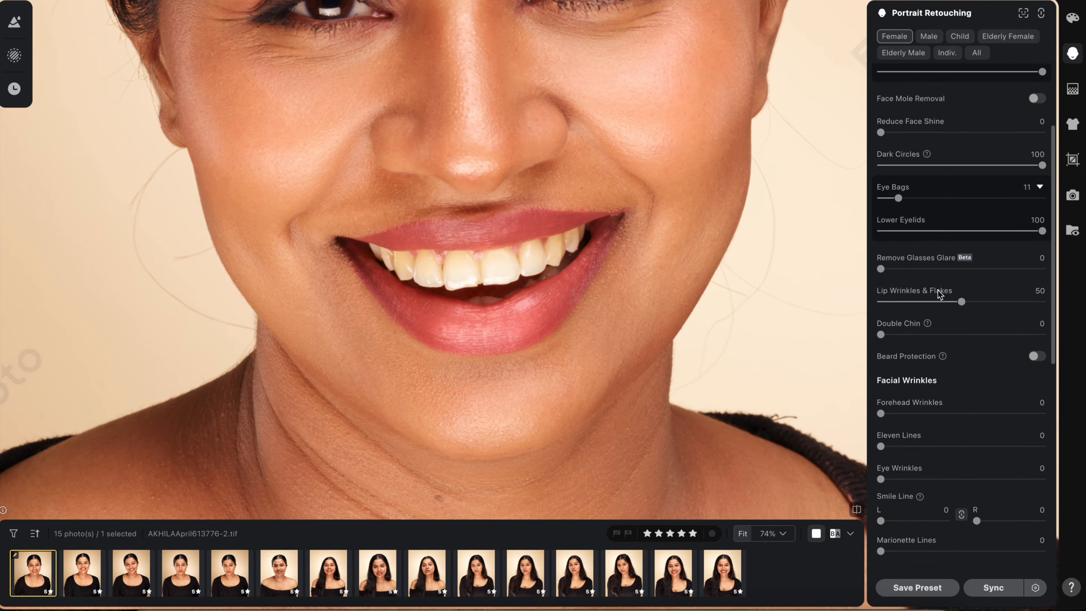
Set Double Chin to 57 and check the effect on the jawline and face.
{"action": "scroll", "coordinate": [958, 301], "scroll_direction": "down", "scroll_amount": 2}
{"action": "scroll", "coordinate": [820, 306], "scroll_direction": "down", "scroll_amount": 1}
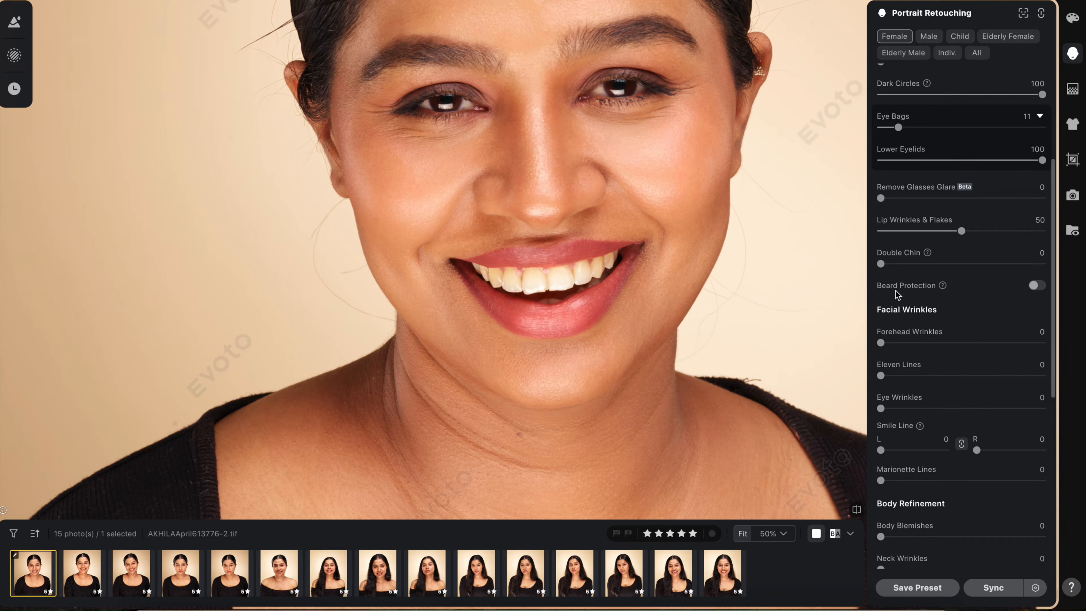
{"action": "left_click_drag", "start_coordinate": [883, 264], "coordinate": [973, 265]}
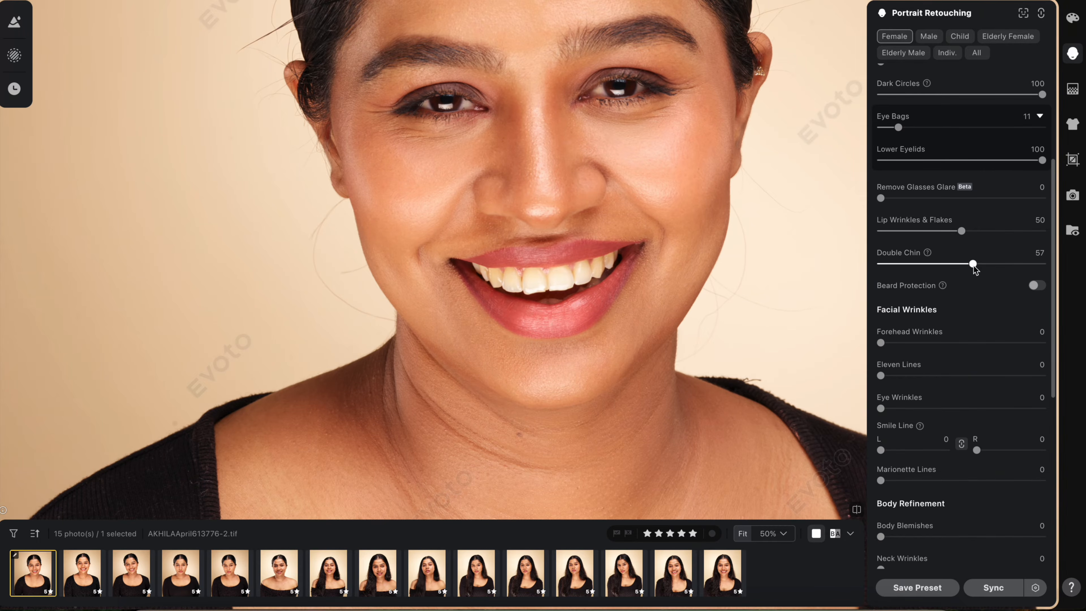
{"action": "left_click_drag", "start_coordinate": [739, 342], "coordinate": [629, 325]}
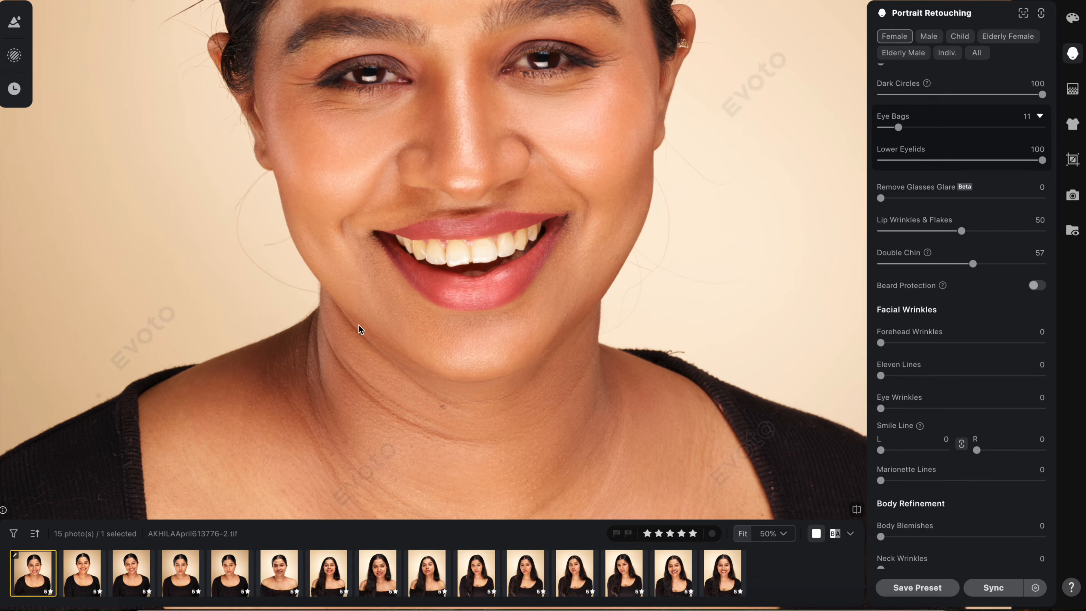
{"action": "left_click_drag", "start_coordinate": [596, 360], "coordinate": [629, 473]}
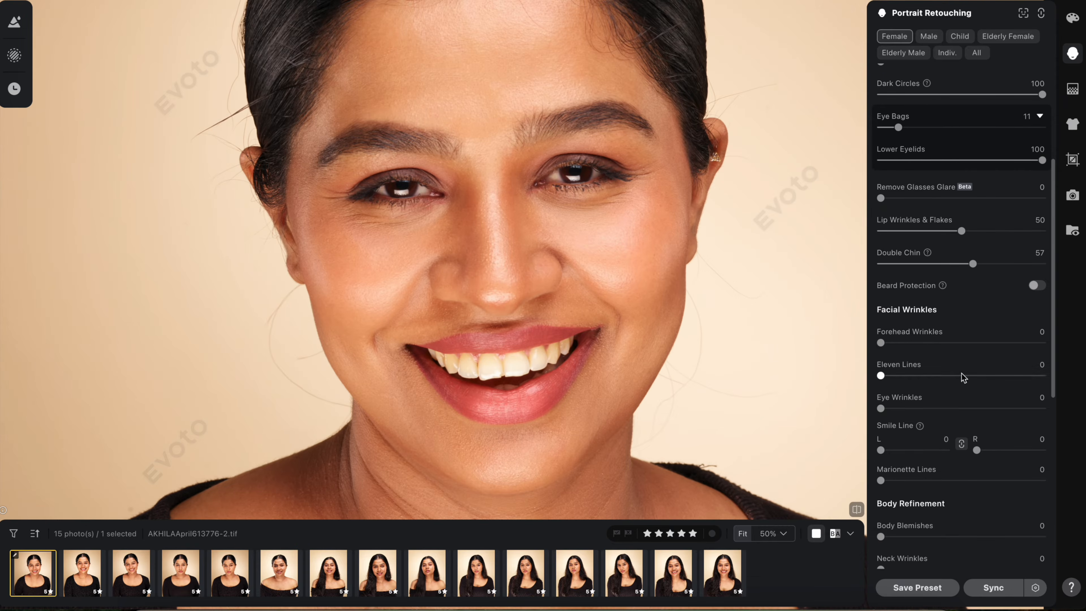
Try the Forehead Wrinkles correction and reset it to 0.
{"action": "left_click_drag", "start_coordinate": [737, 226], "coordinate": [737, 246]}
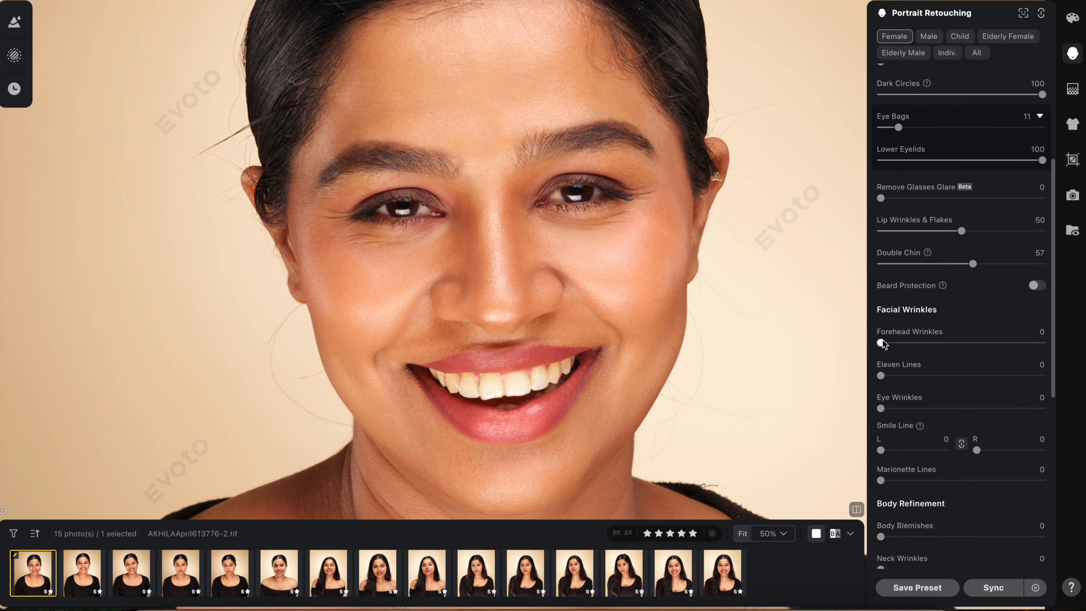
{"action": "left_click_drag", "start_coordinate": [883, 342], "coordinate": [1042, 342]}
{"action": "left_click", "coordinate": [883, 343]}
Try Eye Wrinkles at 82 and reduce the correction to a light strength.
{"action": "scroll", "coordinate": [925, 360], "scroll_direction": "down", "scroll_amount": 3}
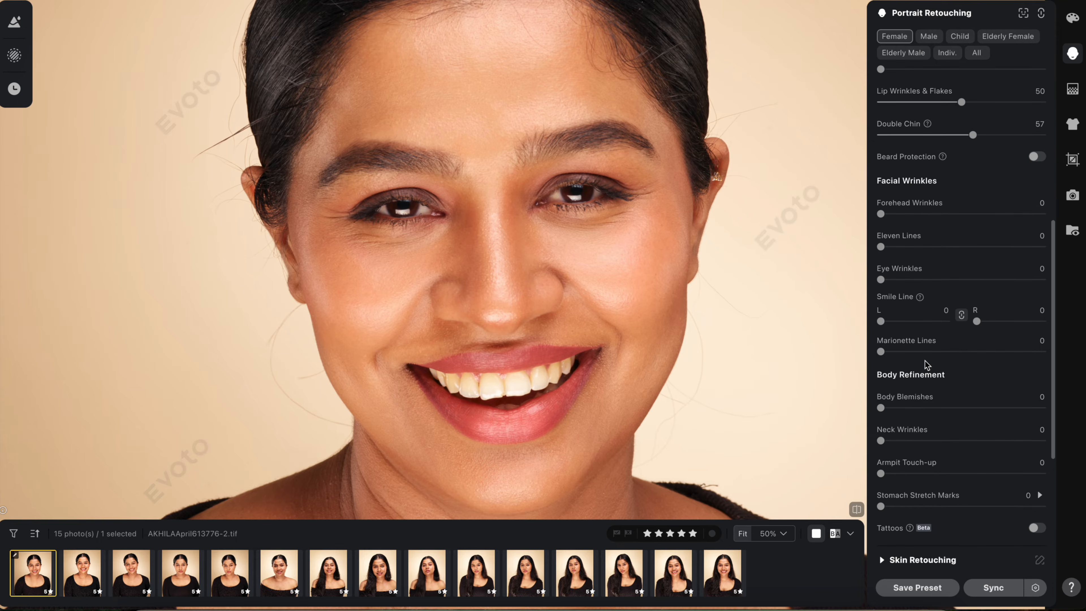
{"action": "left_click_drag", "start_coordinate": [880, 279], "coordinate": [956, 285]}
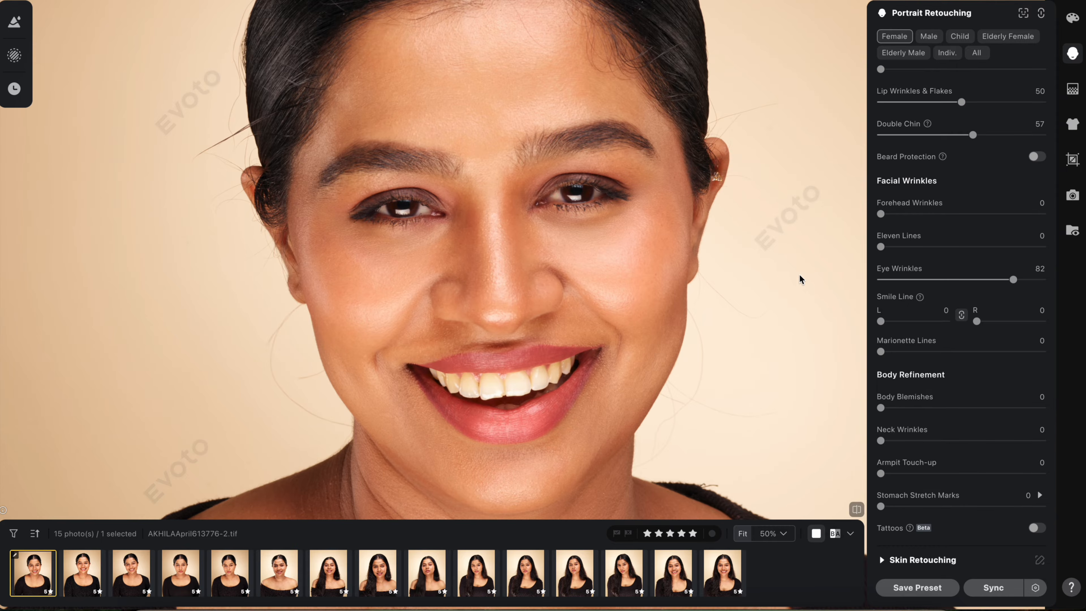
{"action": "scroll", "coordinate": [626, 299], "scroll_direction": "down", "scroll_amount": 3}
{"action": "scroll", "coordinate": [597, 238], "scroll_direction": "up", "scroll_amount": 3}
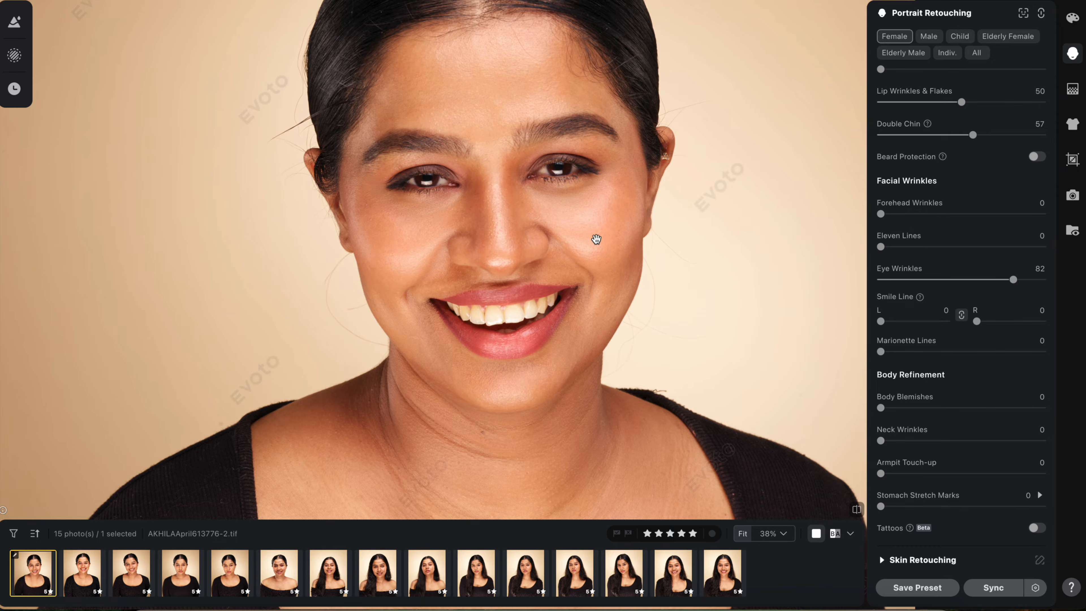
{"action": "left_click", "coordinate": [912, 279]}
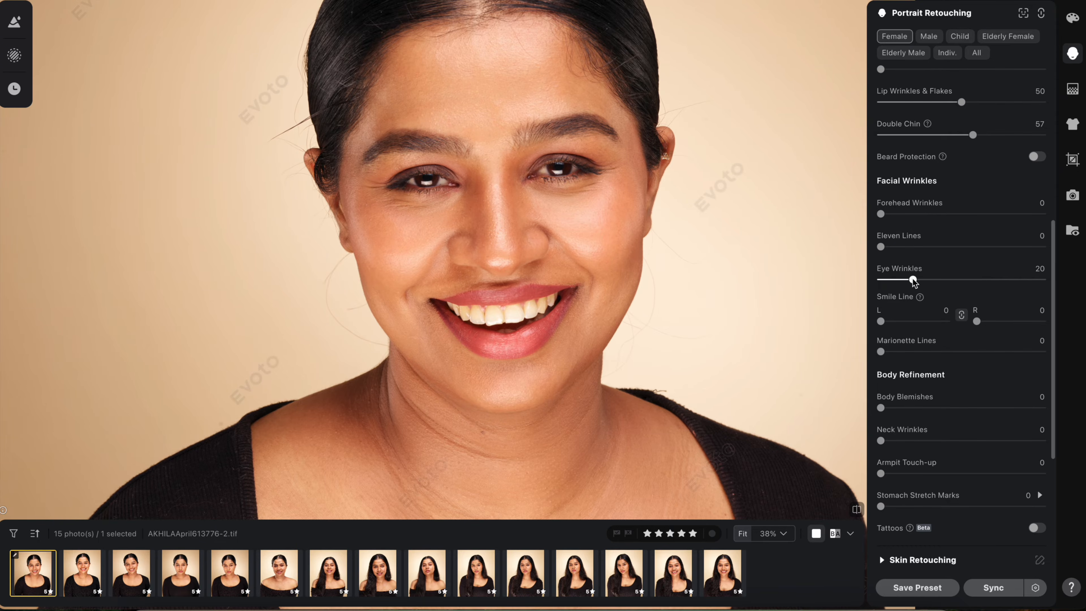
{"action": "left_click", "coordinate": [933, 279]}
Set Body Blemishes to 100 and inspect the skin on the neck and chest.
{"action": "scroll", "coordinate": [921, 331], "scroll_direction": "down", "scroll_amount": 3}
{"action": "mouse_move", "coordinate": [881, 228]}
{"action": "left_mouse_down"}
{"action": "mouse_move", "coordinate": [936, 230]}
{"action": "mouse_move", "coordinate": [879, 229]}
{"action": "left_mouse_up"}
{"action": "scroll", "coordinate": [898, 231], "scroll_direction": "down", "scroll_amount": 4}
{"action": "scroll", "coordinate": [644, 344], "scroll_direction": "down", "scroll_amount": 2}
{"action": "left_click_drag", "start_coordinate": [644, 344], "coordinate": [649, 184]}
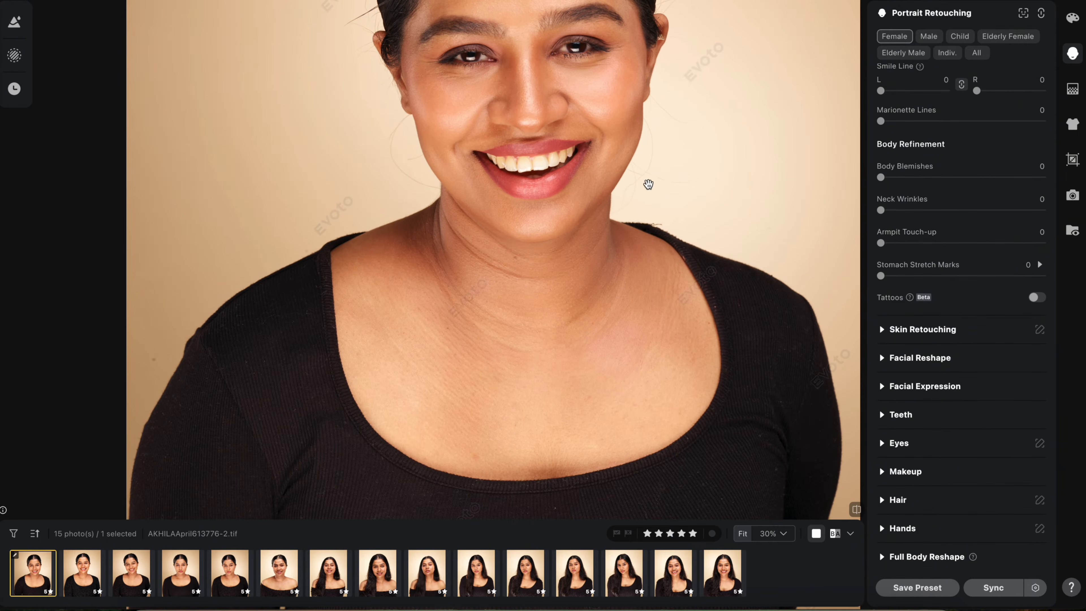
{"action": "left_click_drag", "start_coordinate": [880, 177], "coordinate": [1045, 177]}
{"action": "scroll", "coordinate": [654, 315], "scroll_direction": "up", "scroll_amount": 4}
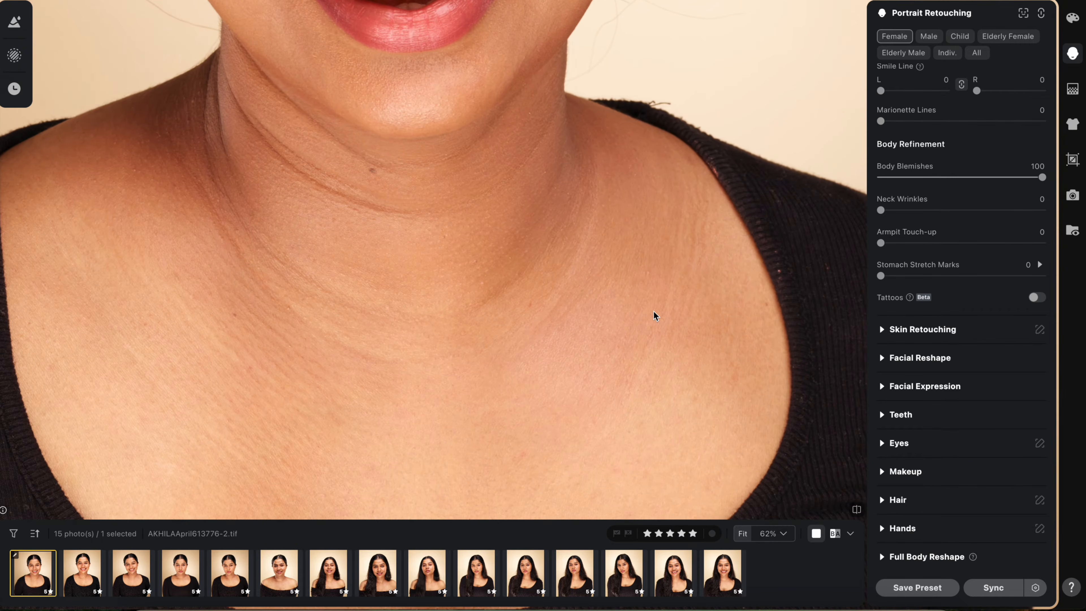
{"action": "left_click_drag", "start_coordinate": [400, 284], "coordinate": [562, 237]}
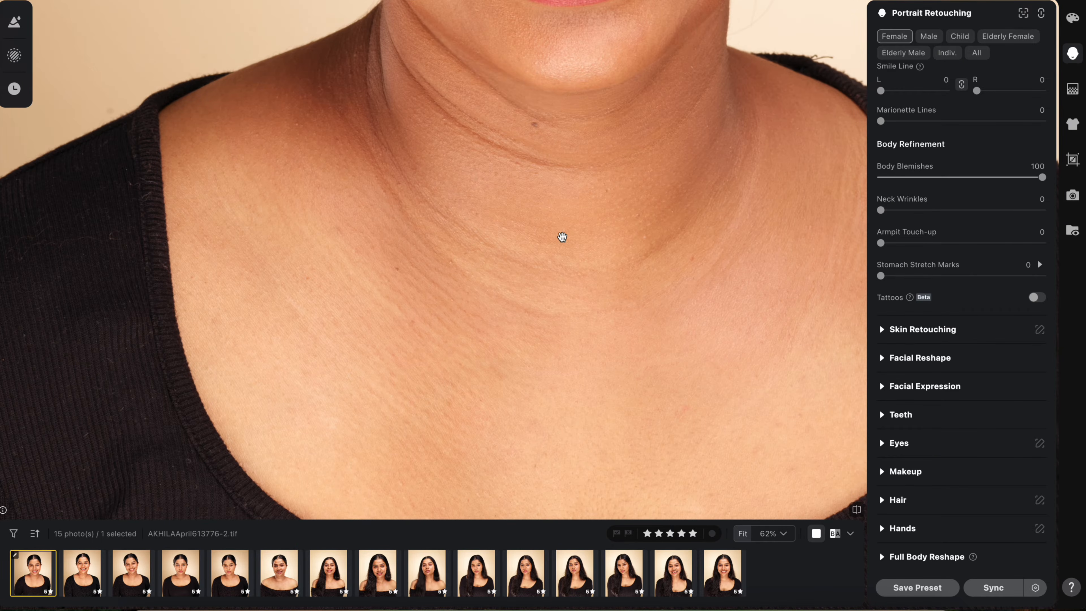
{"action": "scroll", "coordinate": [573, 145], "scroll_direction": "down", "scroll_amount": 3}
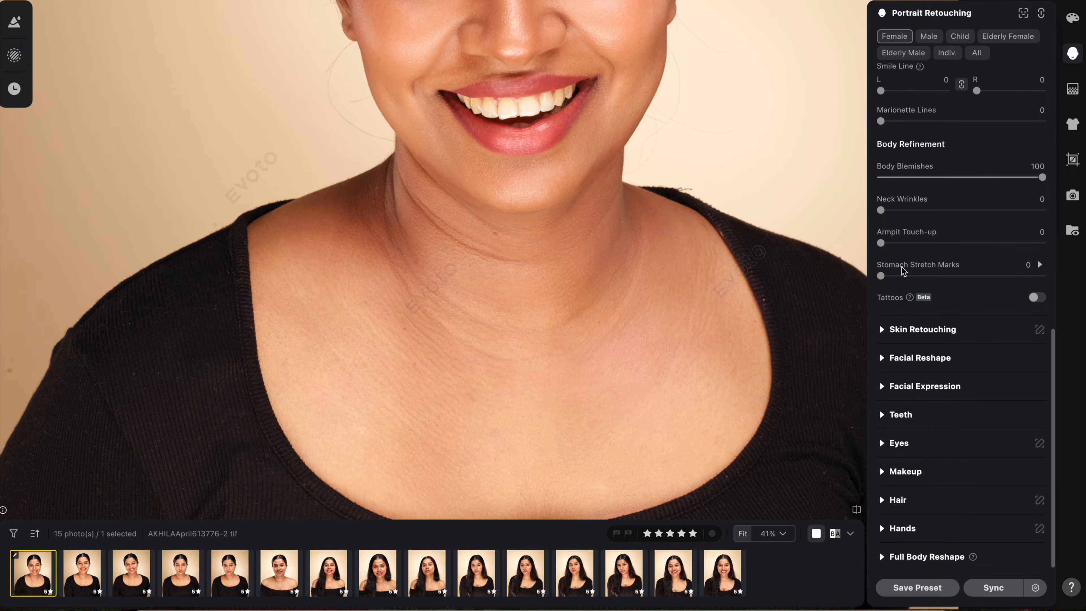
Set Neck Wrinkles to 100 to smooth the creases in the neck.
{"action": "scroll", "coordinate": [903, 268], "scroll_direction": "up", "scroll_amount": 1}
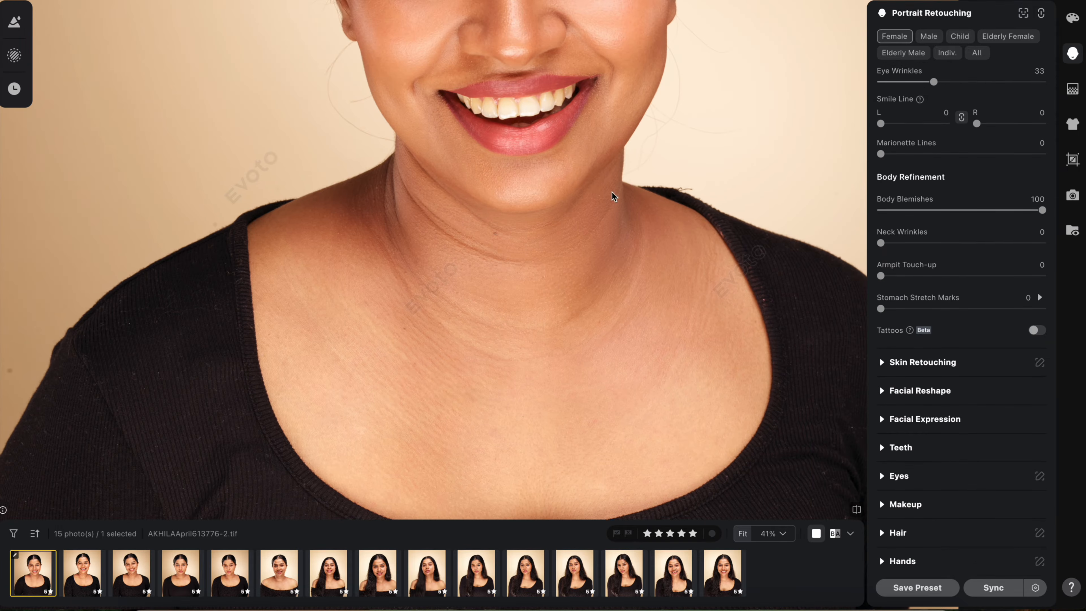
{"action": "left_click_drag", "start_coordinate": [611, 192], "coordinate": [612, 204]}
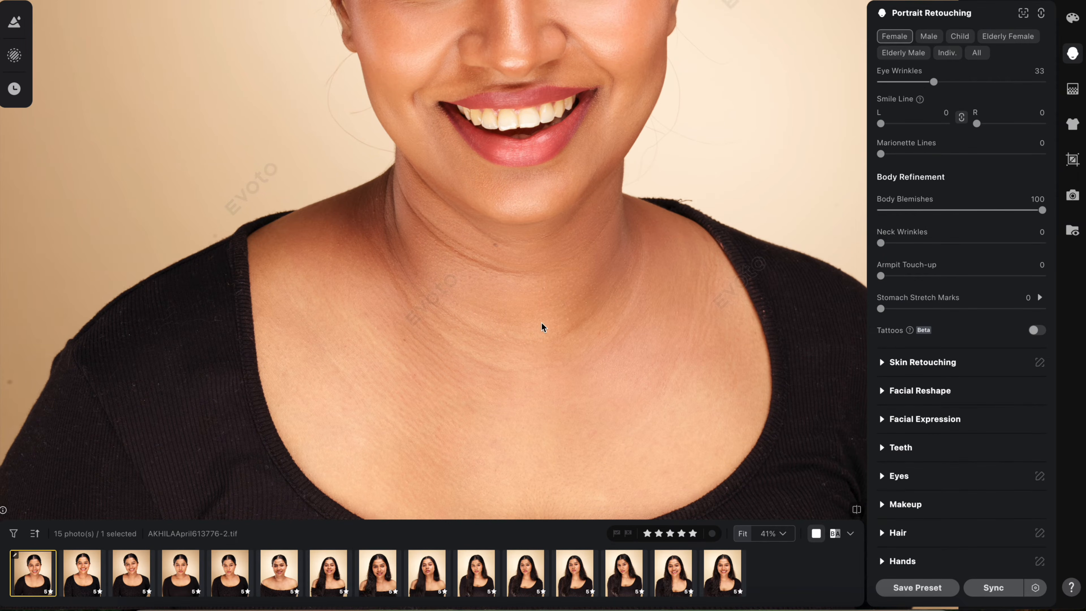
{"action": "left_click_drag", "start_coordinate": [881, 244], "coordinate": [1043, 243]}
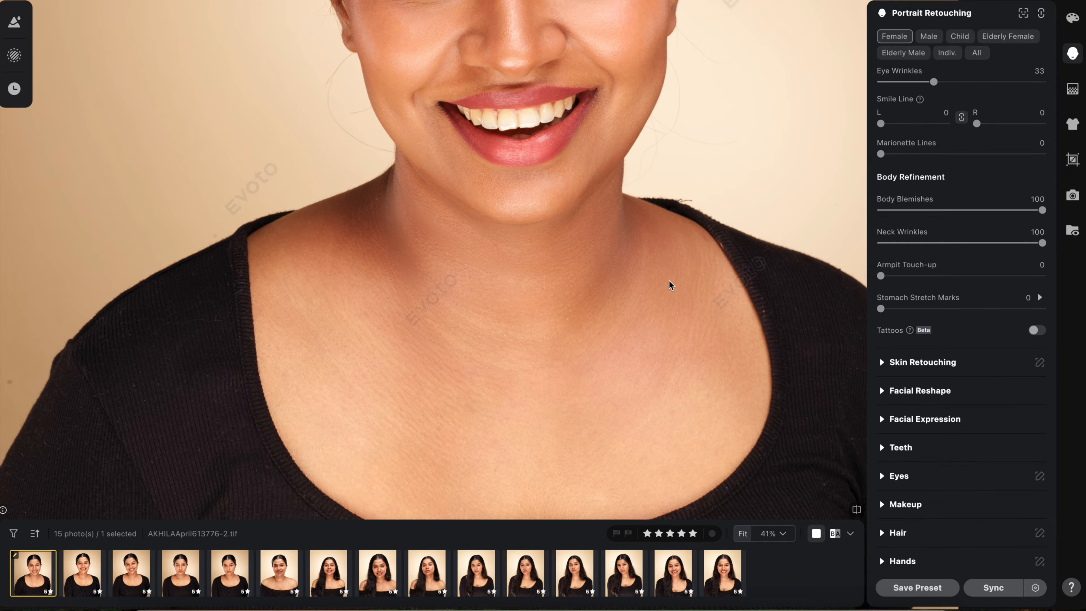
{"action": "scroll", "coordinate": [669, 285], "scroll_direction": "down", "scroll_amount": 3}
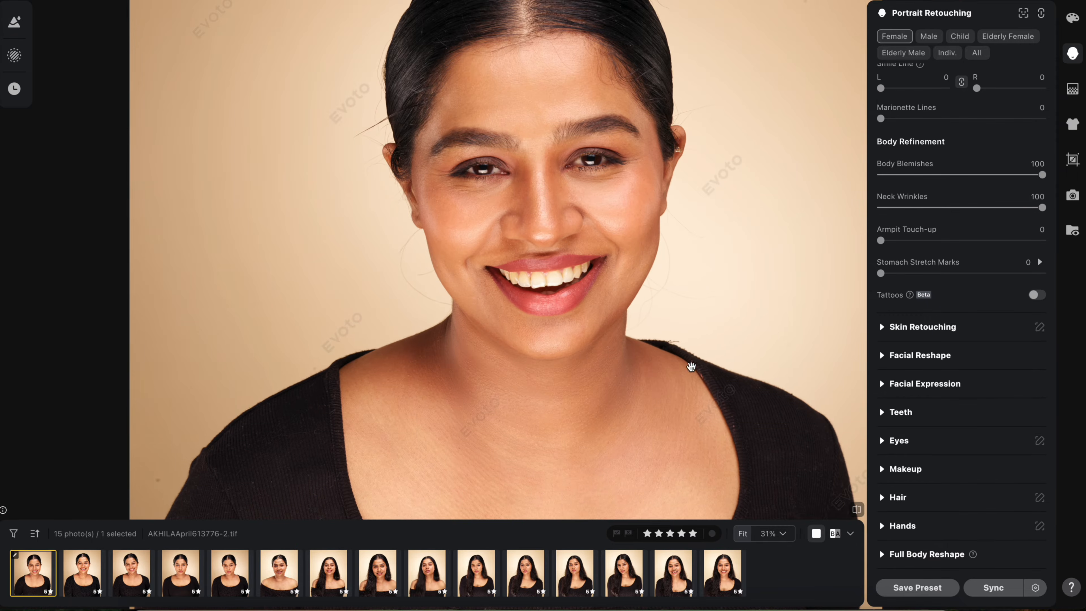
Try the Tattoos option under Body Refinement and switch it off again.
{"action": "left_click_drag", "start_coordinate": [775, 325], "coordinate": [765, 266]}
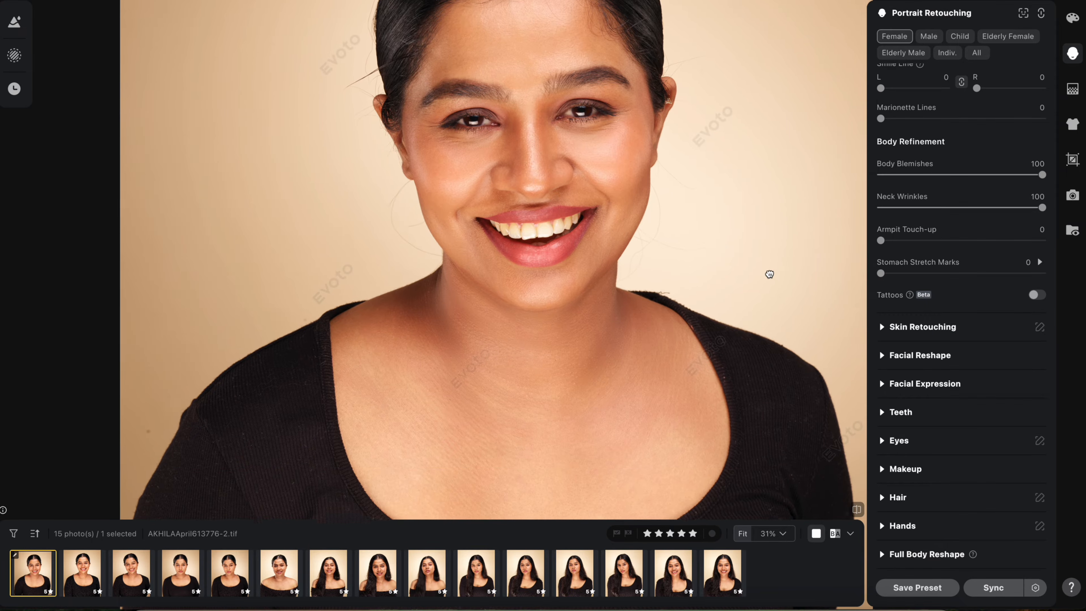
{"action": "left_click", "coordinate": [1039, 295]}
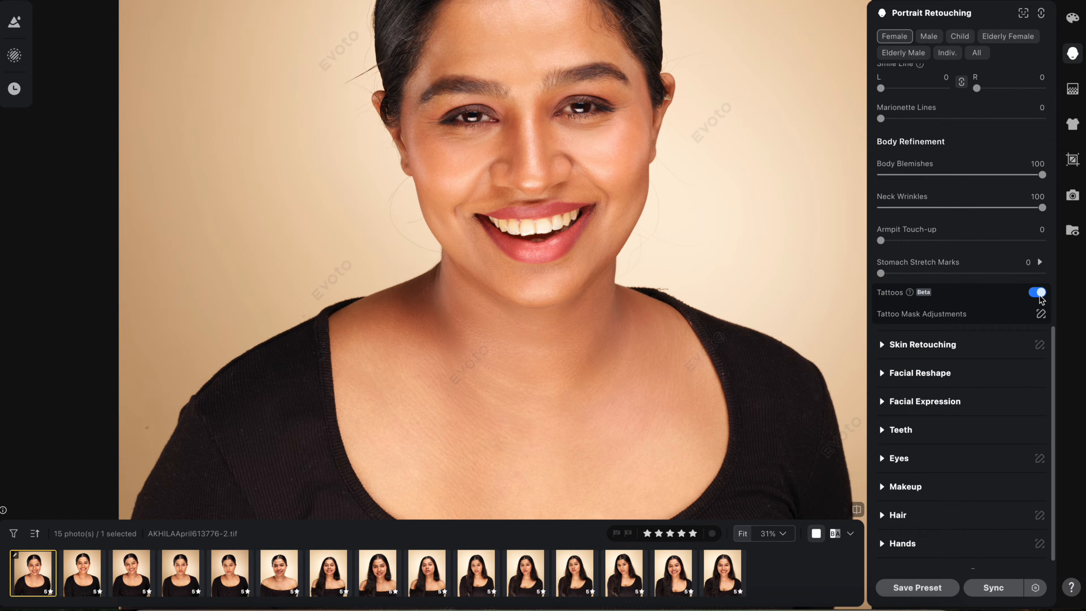
{"action": "left_click", "coordinate": [1039, 294]}
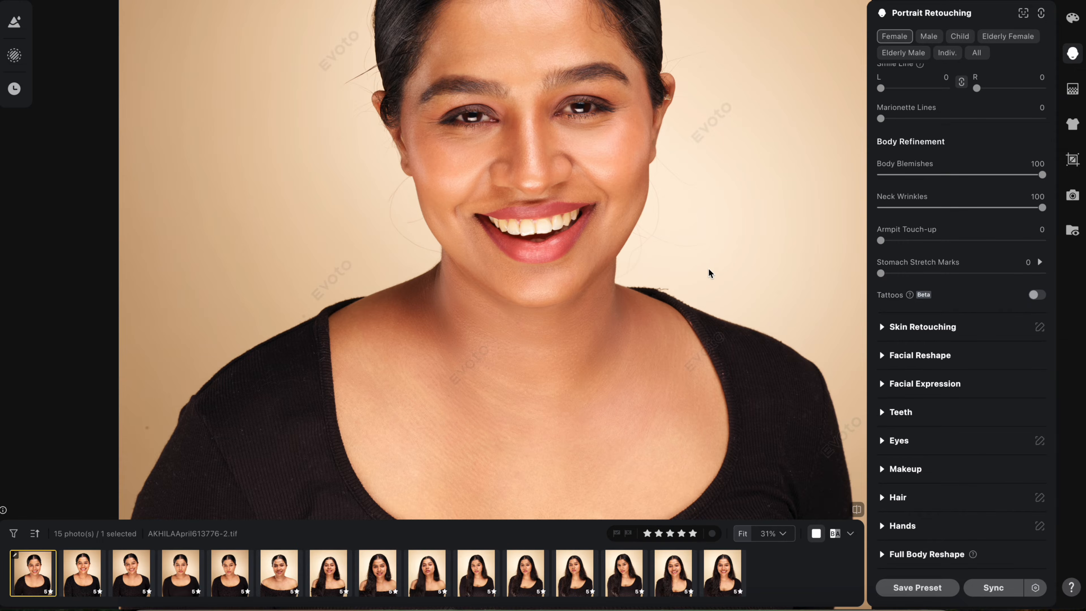
Expand the Skin Retouching settings and set facial Even (Dodge & Burn) and Sculpt (Dodge & Burn) to 25 each.
{"action": "left_click", "coordinate": [919, 328]}
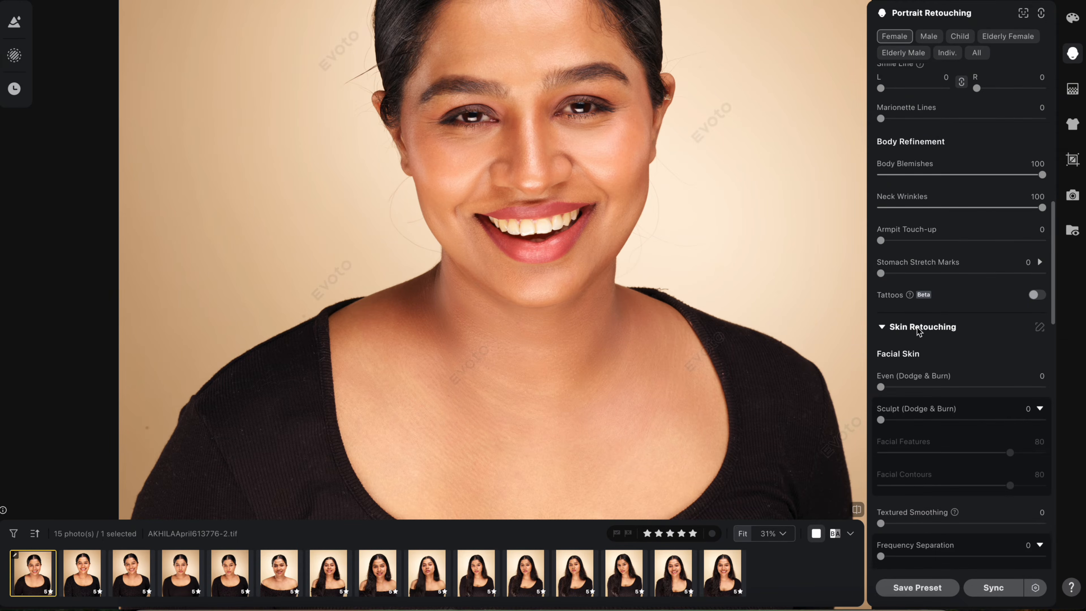
{"action": "scroll", "coordinate": [745, 310], "scroll_direction": "up", "scroll_amount": 3}
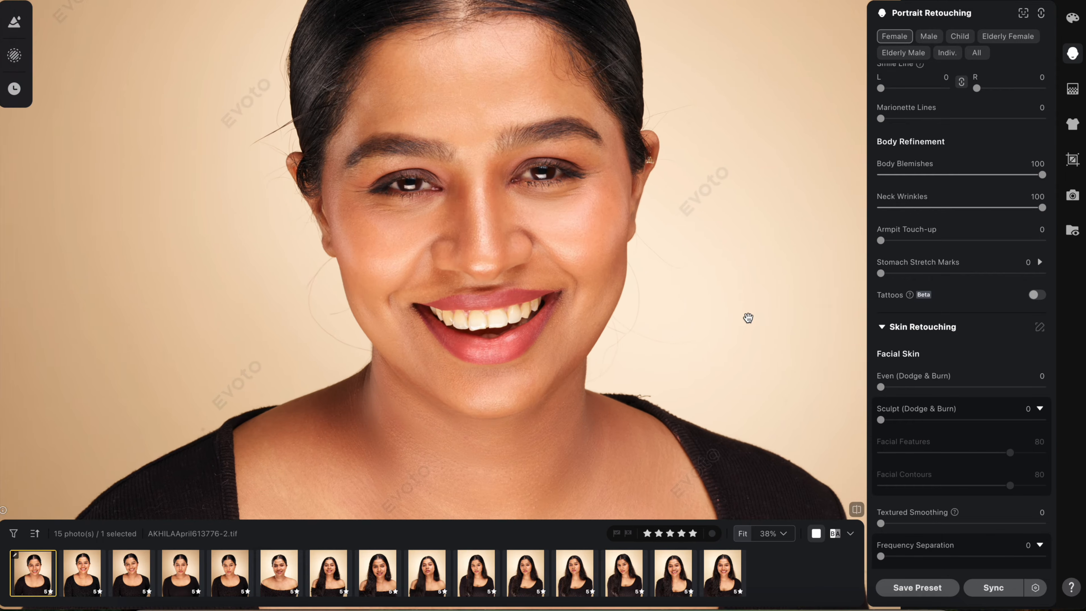
{"action": "scroll", "coordinate": [991, 339], "scroll_direction": "down", "scroll_amount": 3}
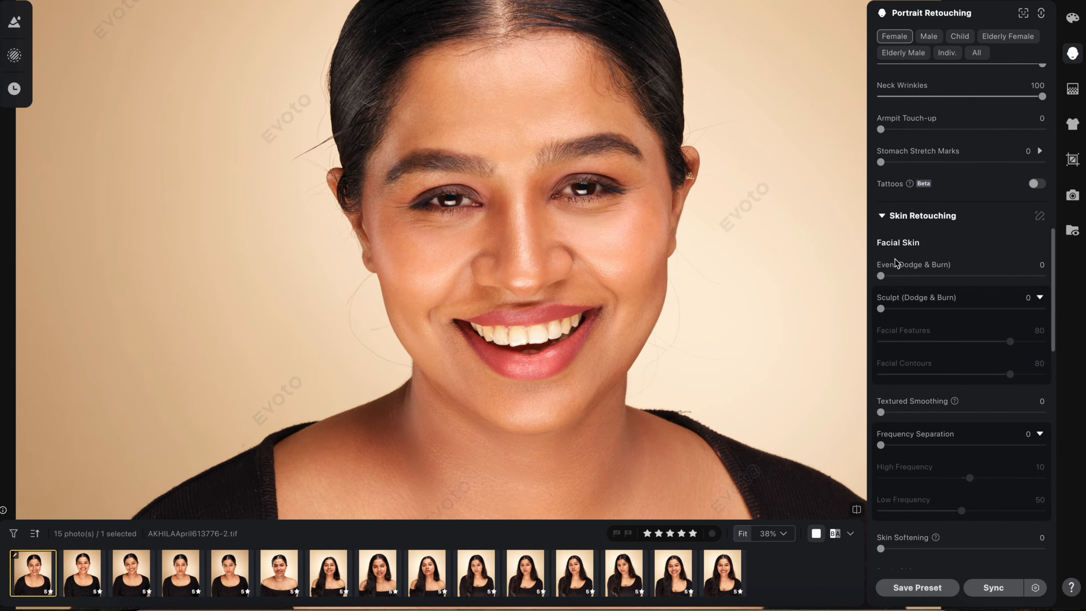
{"action": "left_click_drag", "start_coordinate": [881, 277], "coordinate": [921, 281]}
{"action": "scroll", "coordinate": [632, 183], "scroll_direction": "up", "scroll_amount": 2}
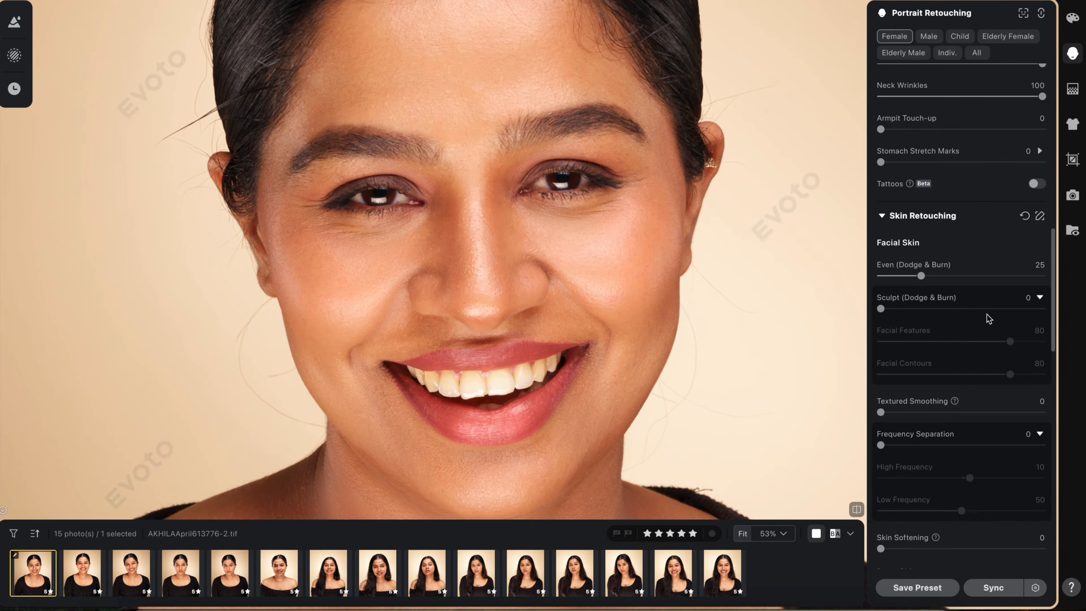
{"action": "left_click", "coordinate": [883, 309]}
Try Textured Smoothing at 100 on the facial skin, check the effect, and reduce it to 22.
{"action": "scroll", "coordinate": [919, 316], "scroll_direction": "down", "scroll_amount": 2}
{"action": "left_click_drag", "start_coordinate": [881, 341], "coordinate": [1035, 339]}
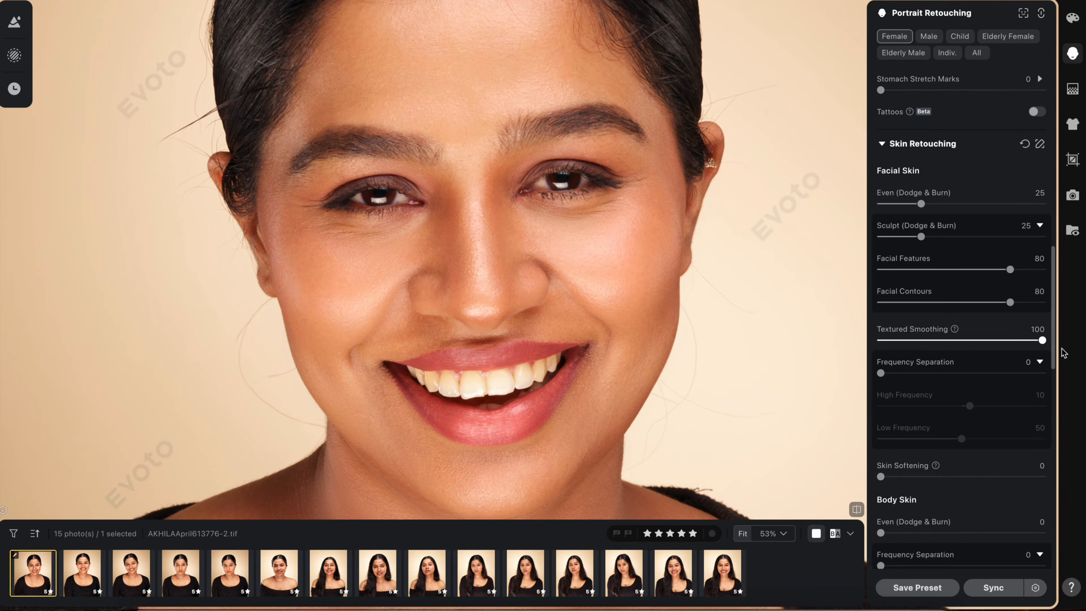
{"action": "scroll", "coordinate": [804, 307], "scroll_direction": "down", "scroll_amount": 5}
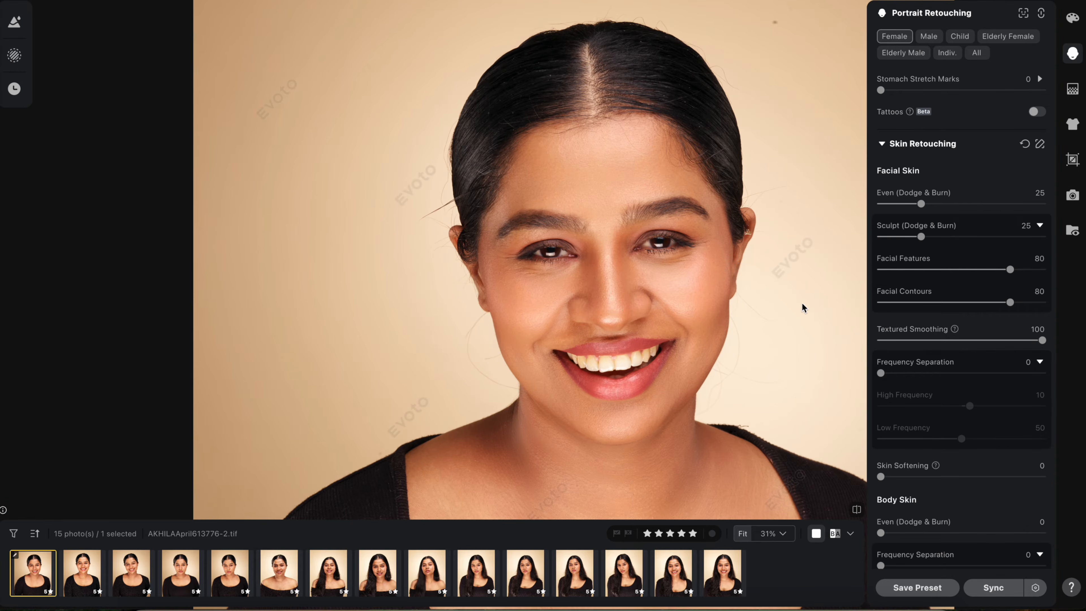
{"action": "left_click_drag", "start_coordinate": [804, 307], "coordinate": [773, 304]}
{"action": "scroll", "coordinate": [753, 296], "scroll_direction": "up", "scroll_amount": 4}
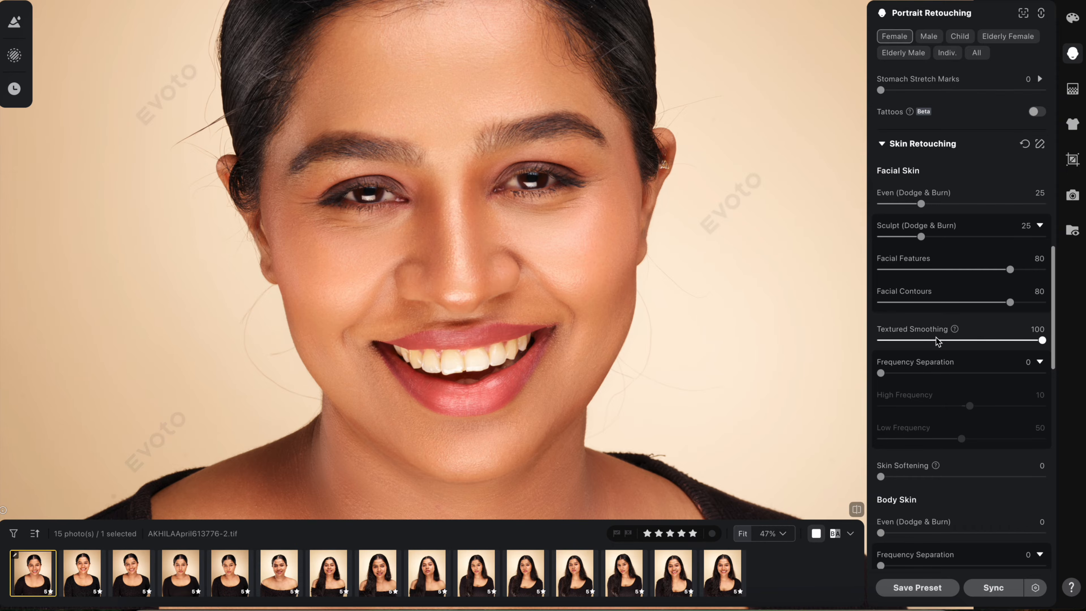
{"action": "left_click", "coordinate": [918, 340]}
Set Frequency Separation for the facial skin to 17 and examine the skin texture up close.
{"action": "left_click", "coordinate": [884, 389]}
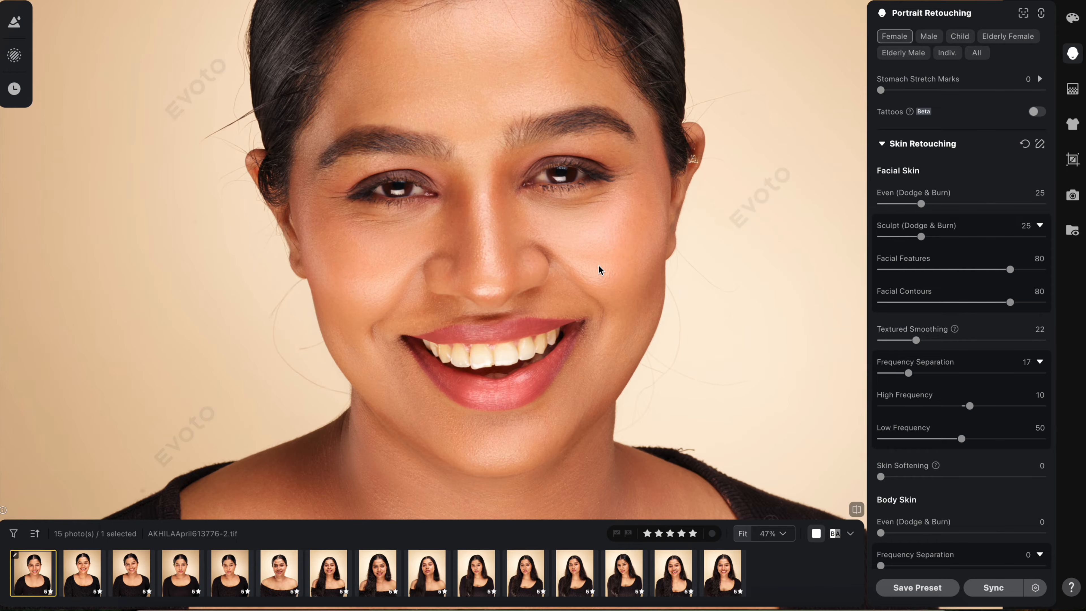
{"action": "scroll", "coordinate": [599, 265], "scroll_direction": "up", "scroll_amount": 5}
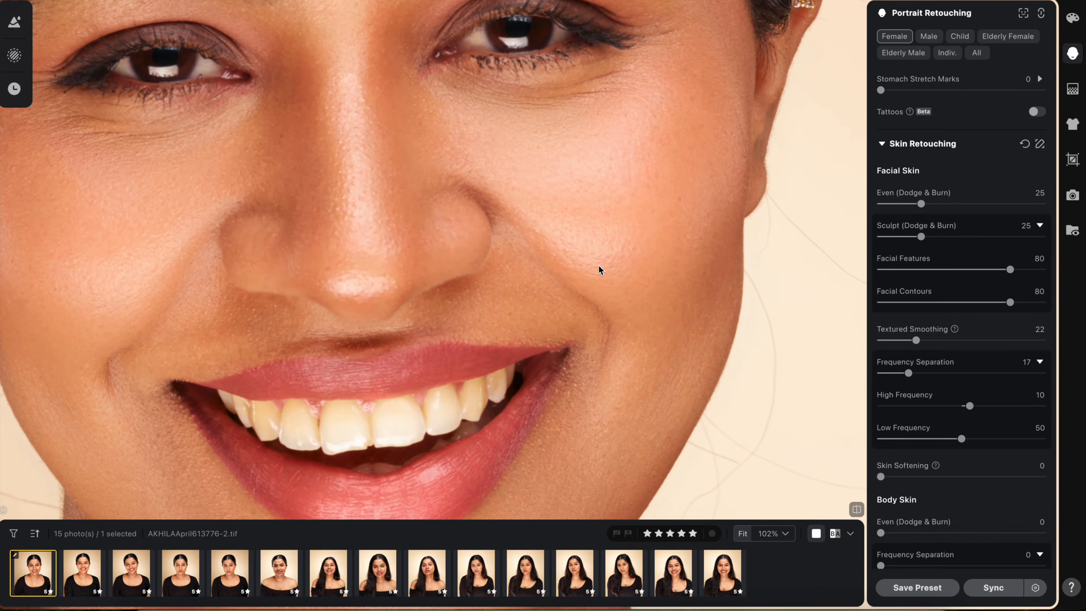
{"action": "scroll", "coordinate": [599, 265], "scroll_direction": "down", "scroll_amount": 4}
{"action": "scroll", "coordinate": [599, 265], "scroll_direction": "up", "scroll_amount": 3}
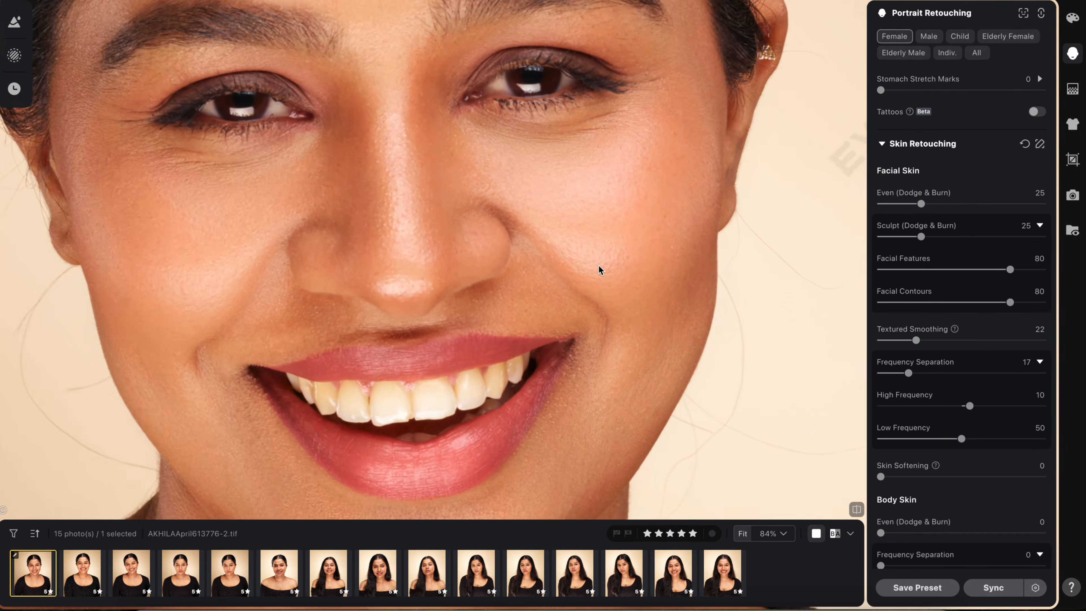
{"action": "scroll", "coordinate": [599, 270], "scroll_direction": "down", "scroll_amount": 1}
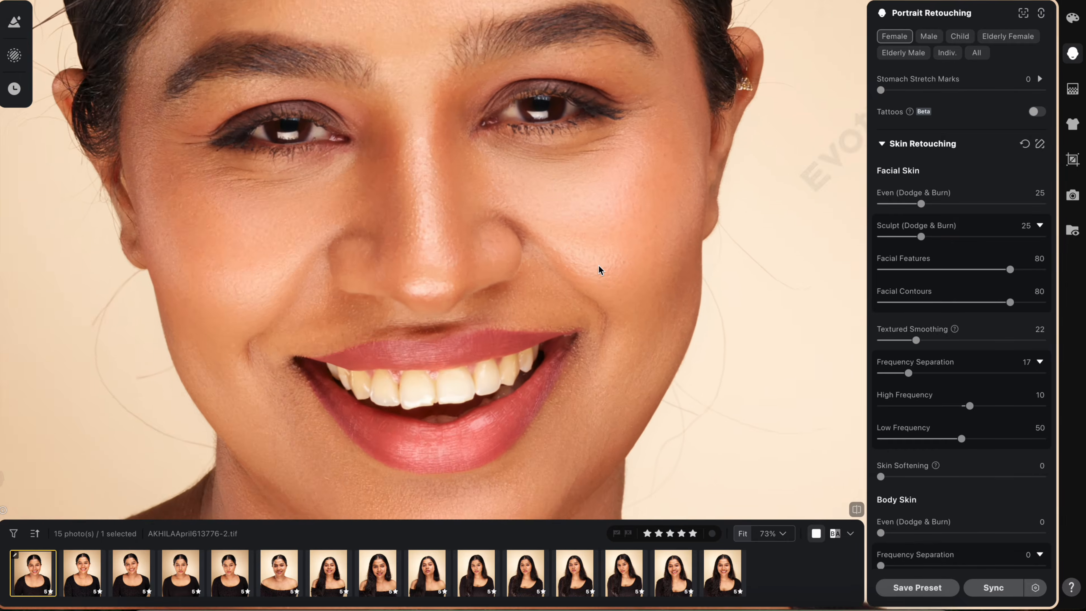
{"action": "scroll", "coordinate": [599, 267], "scroll_direction": "down", "scroll_amount": 2}
Try facial Skin Softening at 100, reduce it to 10, and check the face at different magnifications.
{"action": "scroll", "coordinate": [882, 337], "scroll_direction": "down", "scroll_amount": 3}
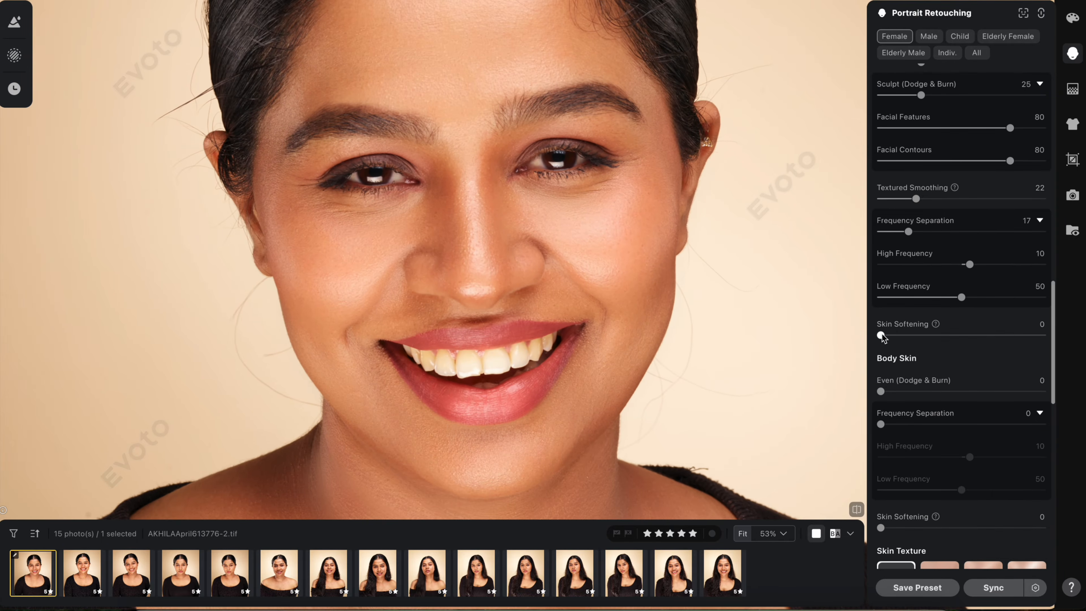
{"action": "left_click_drag", "start_coordinate": [888, 337], "coordinate": [1042, 336]}
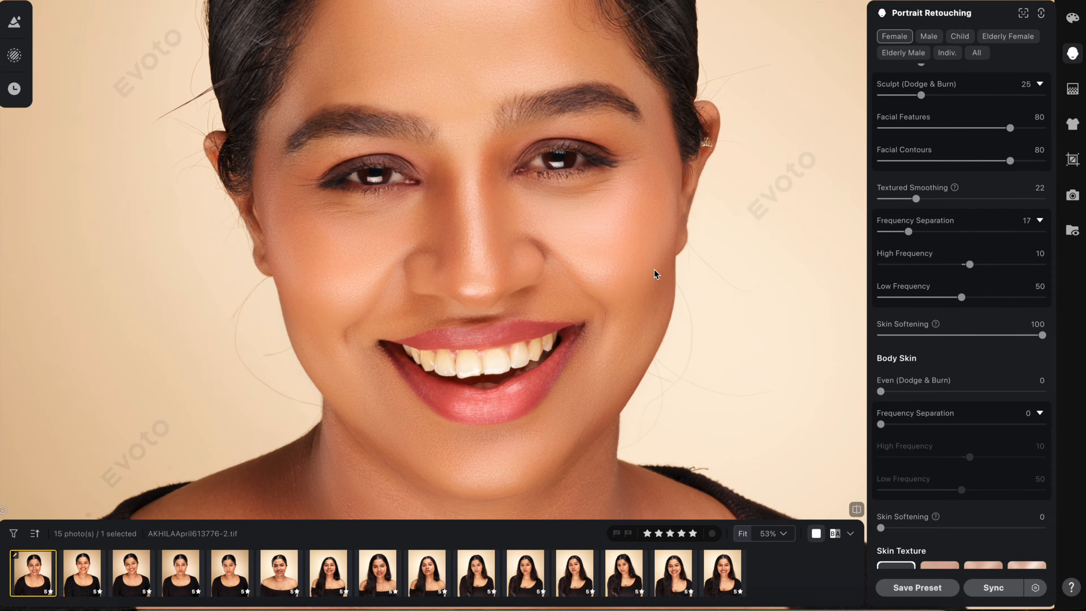
{"action": "scroll", "coordinate": [655, 269], "scroll_direction": "up", "scroll_amount": 5}
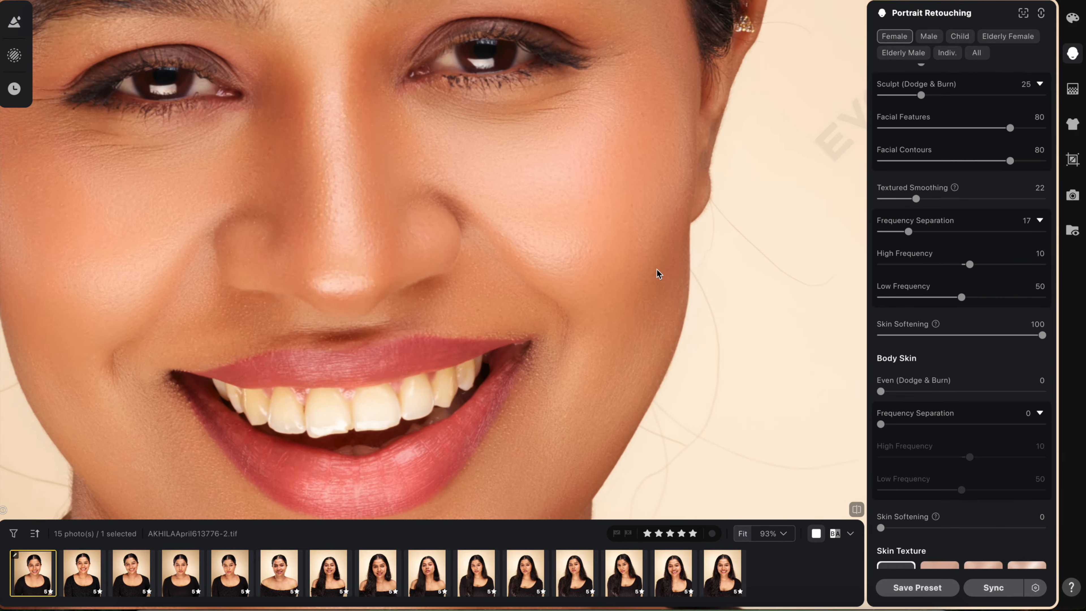
{"action": "scroll", "coordinate": [657, 269], "scroll_direction": "down", "scroll_amount": 6}
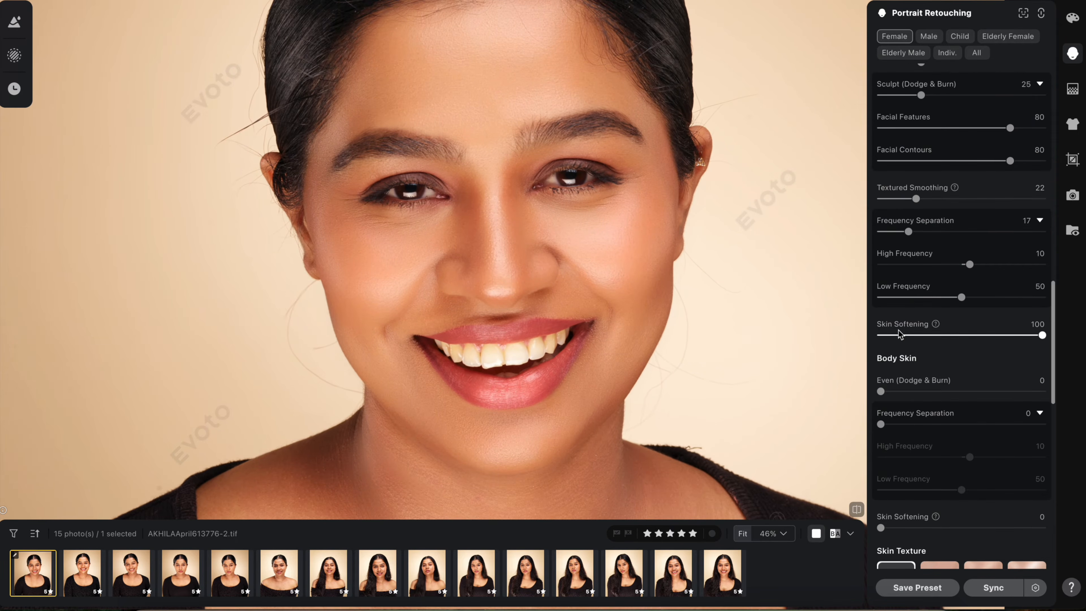
{"action": "left_click", "coordinate": [899, 331]}
{"action": "mouse_move", "coordinate": [901, 337]}
{"action": "left_mouse_down"}
{"action": "mouse_move", "coordinate": [913, 337]}
{"action": "mouse_move", "coordinate": [898, 338]}
{"action": "left_mouse_up"}
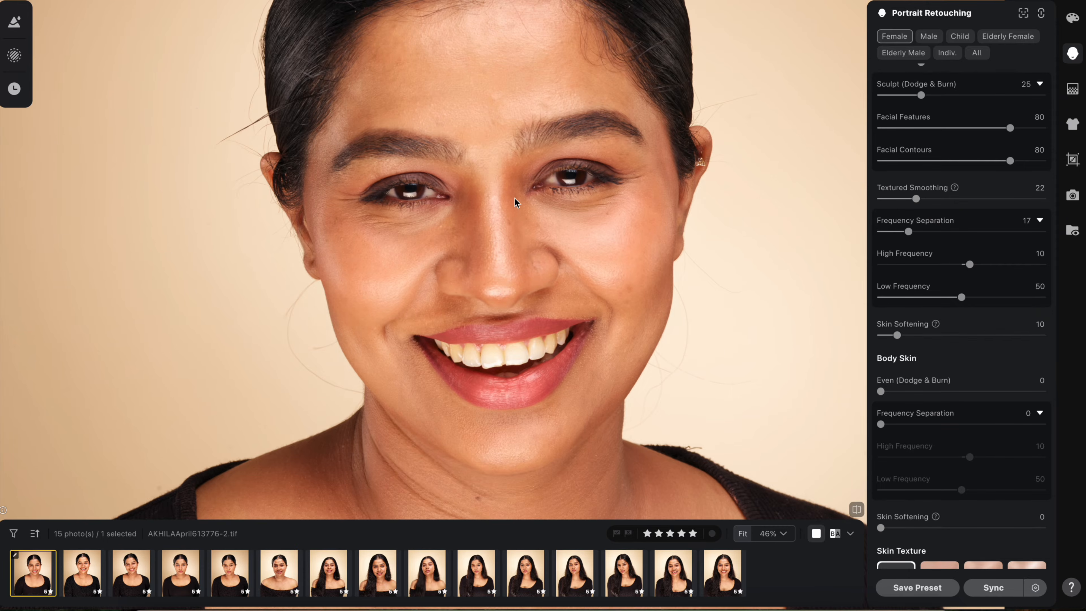
{"action": "scroll", "coordinate": [588, 218], "scroll_direction": "down", "scroll_amount": 4}
{"action": "scroll", "coordinate": [581, 181], "scroll_direction": "up", "scroll_amount": 6}
{"action": "left_click_drag", "start_coordinate": [588, 217], "coordinate": [636, 236]}
{"action": "scroll", "coordinate": [638, 236], "scroll_direction": "down", "scroll_amount": 3}
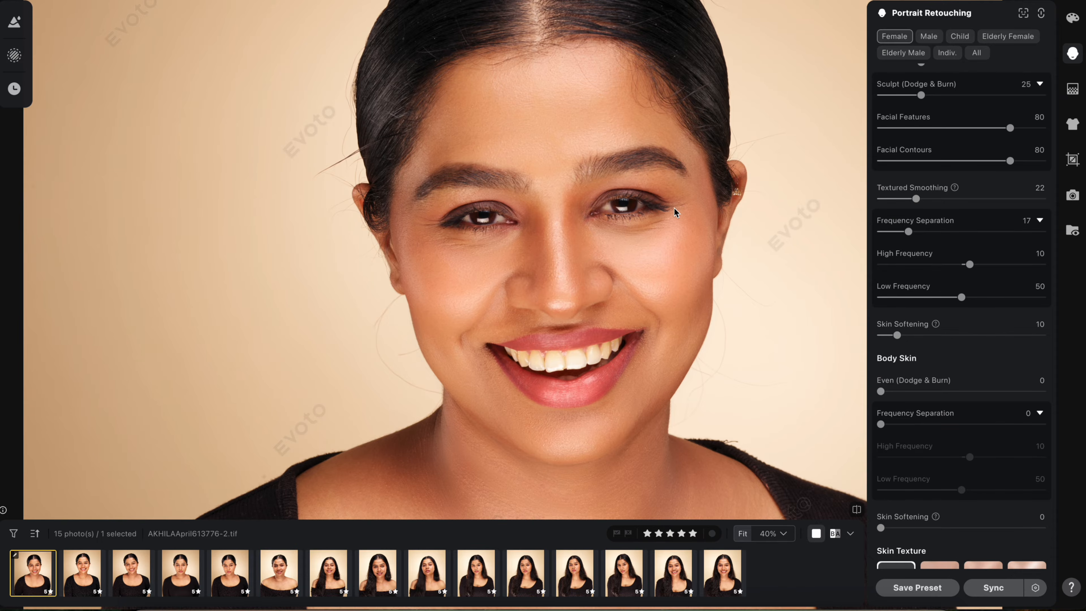
{"action": "left_click_drag", "start_coordinate": [674, 207], "coordinate": [627, 190]}
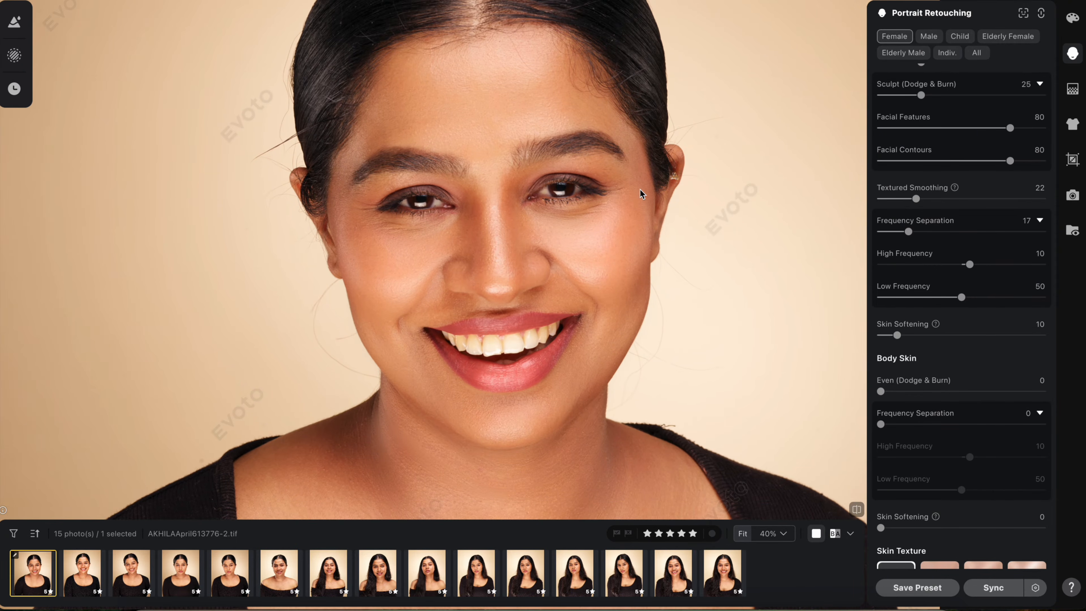
Set the body skin's Even (Dodge & Burn) to 19 and Frequency Separation to 17.
{"action": "scroll", "coordinate": [950, 368], "scroll_direction": "down", "scroll_amount": 5}
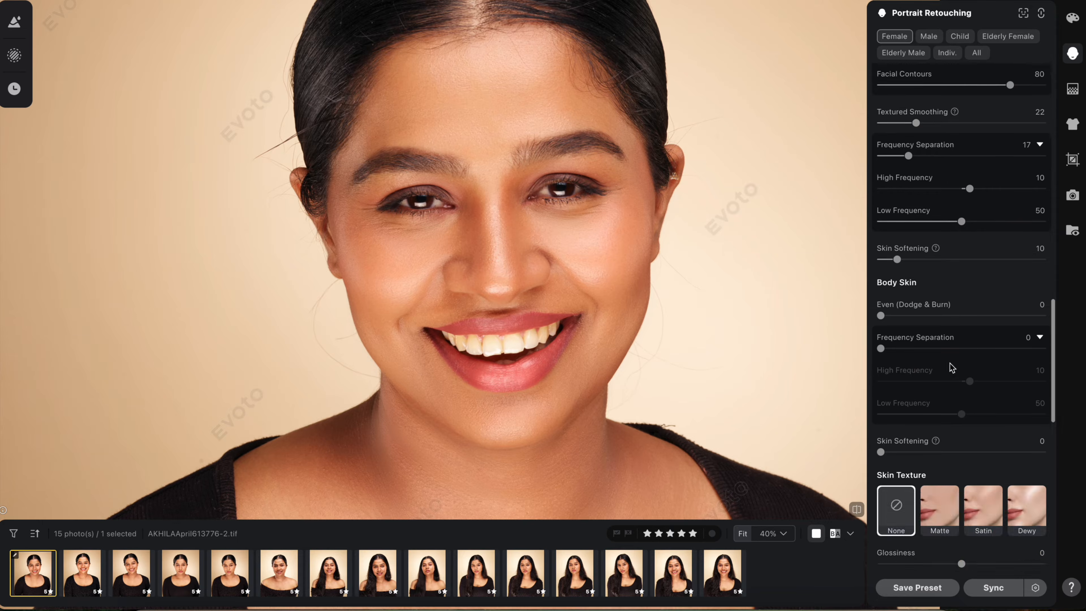
{"action": "left_click_drag", "start_coordinate": [718, 436], "coordinate": [719, 267]}
{"action": "left_click_drag", "start_coordinate": [723, 308], "coordinate": [723, 211]}
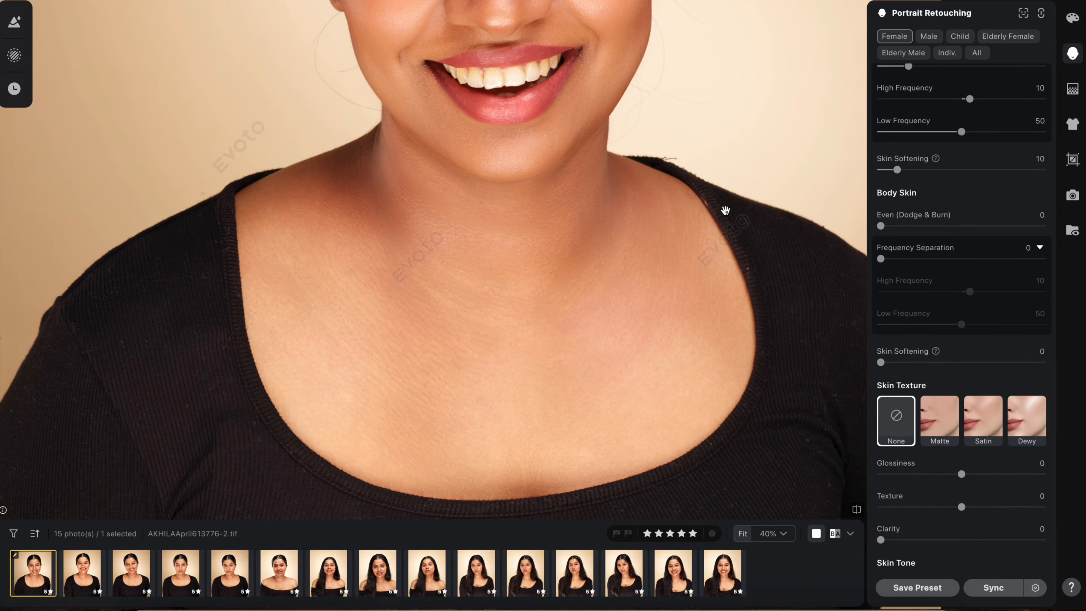
{"action": "left_click", "coordinate": [911, 226]}
{"action": "left_click", "coordinate": [909, 258]}
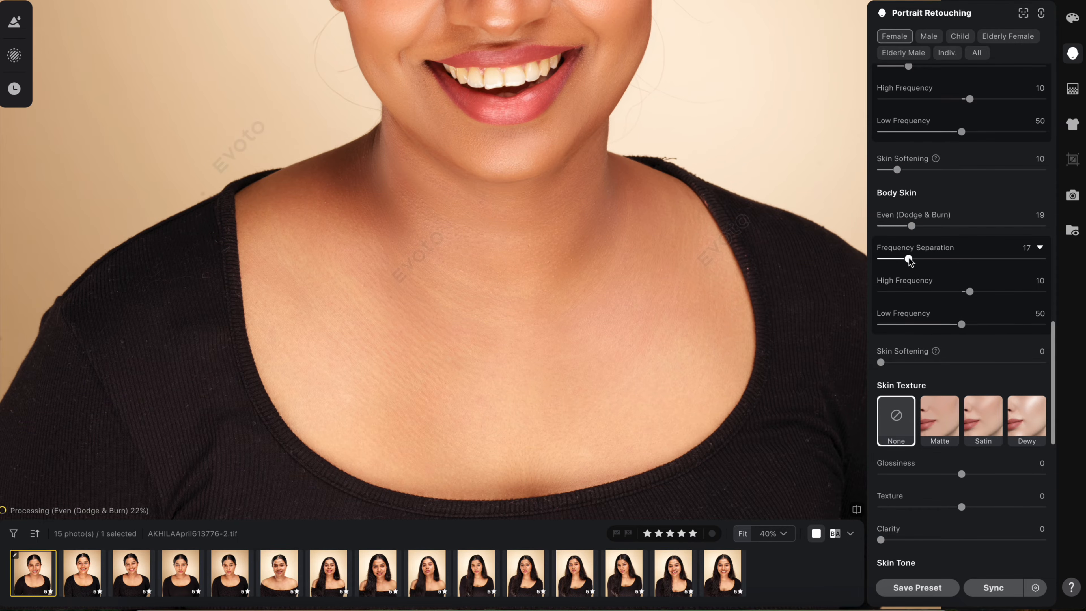
Set Skin Softening for the body skin to 11 and review the overall portrait.
{"action": "scroll", "coordinate": [908, 265], "scroll_direction": "down", "scroll_amount": 2}
{"action": "left_click", "coordinate": [898, 285]}
{"action": "left_click_drag", "start_coordinate": [687, 203], "coordinate": [654, 323]}
{"action": "scroll", "coordinate": [690, 278], "scroll_direction": "down", "scroll_amount": 3}
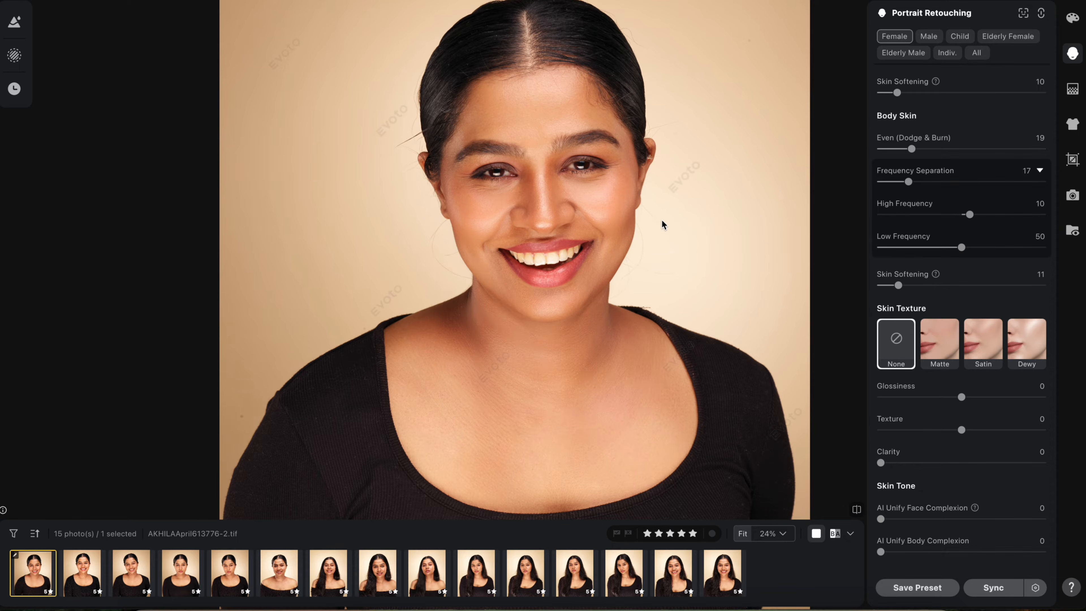
{"action": "left_click_drag", "start_coordinate": [662, 219], "coordinate": [655, 240]}
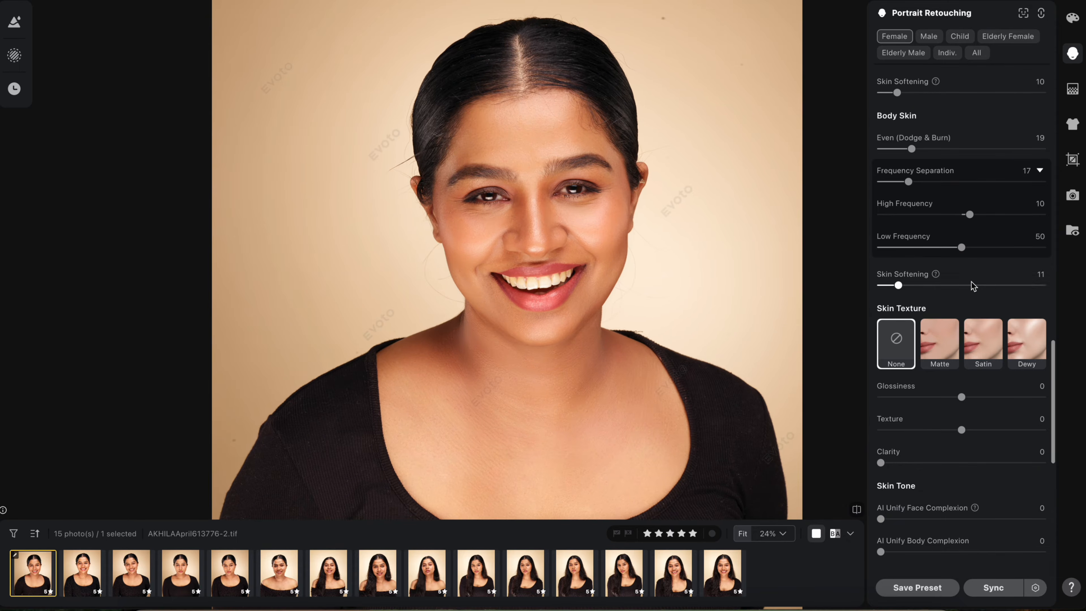
{"action": "scroll", "coordinate": [971, 280], "scroll_direction": "down", "scroll_amount": 2}
{"action": "scroll", "coordinate": [563, 218], "scroll_direction": "up", "scroll_amount": 3}
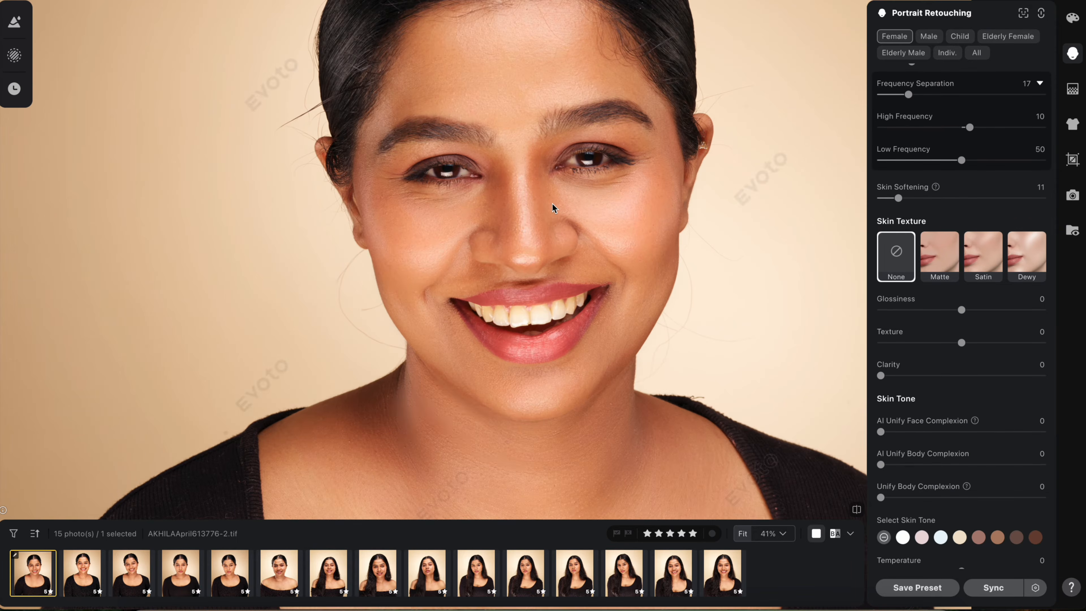
Apply the Dewy skin texture and adjust its Texture to 8 and Glossiness to 10.
{"action": "left_click_drag", "start_coordinate": [774, 258], "coordinate": [750, 261]}
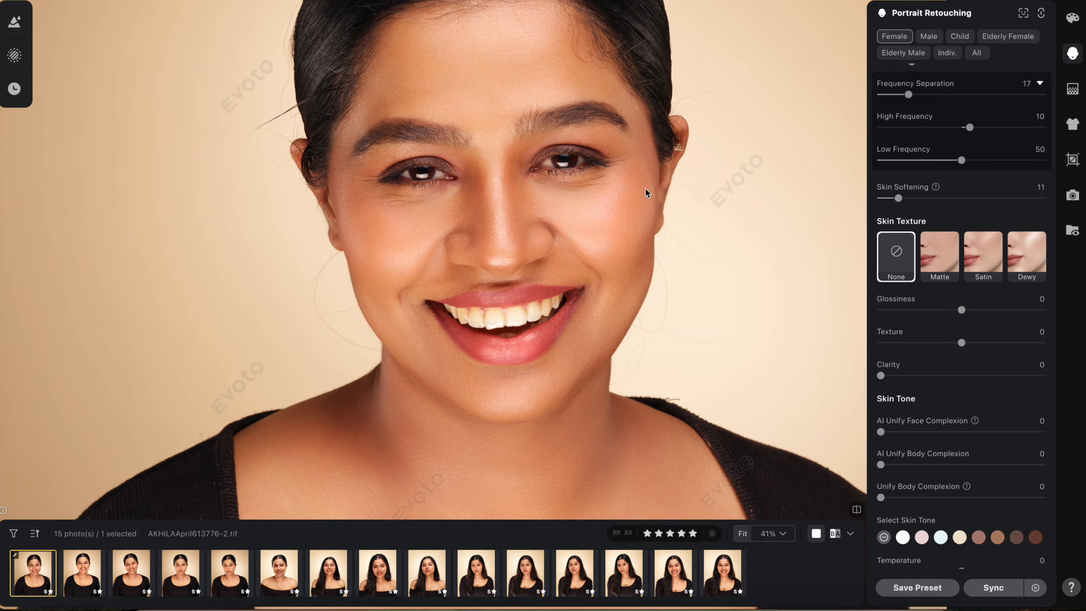
{"action": "left_click", "coordinate": [1020, 250]}
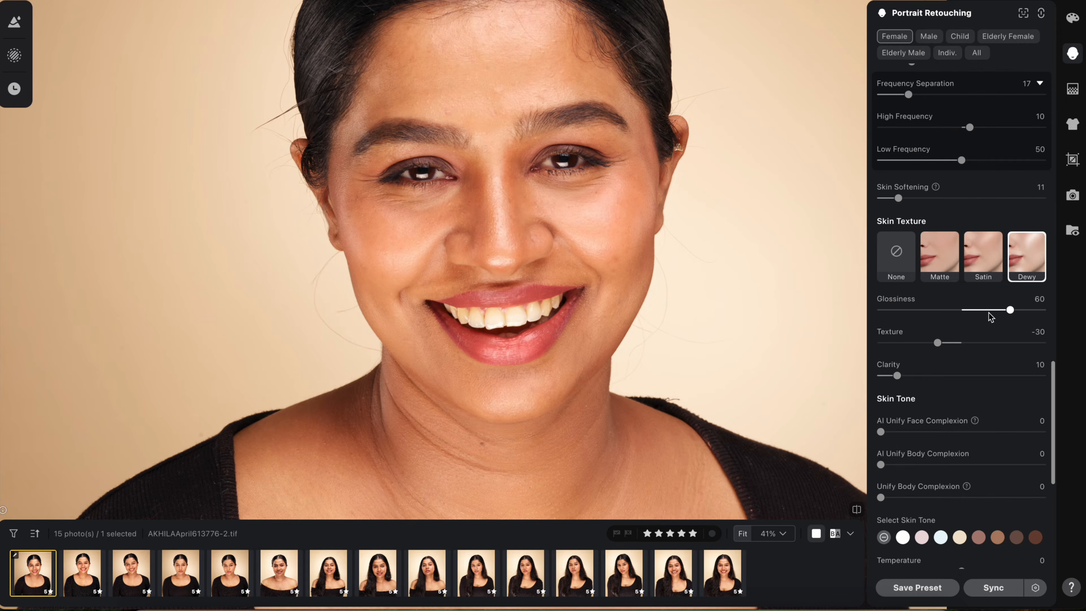
{"action": "left_click_drag", "start_coordinate": [938, 342], "coordinate": [967, 342]}
{"action": "double_click", "coordinate": [975, 311]}
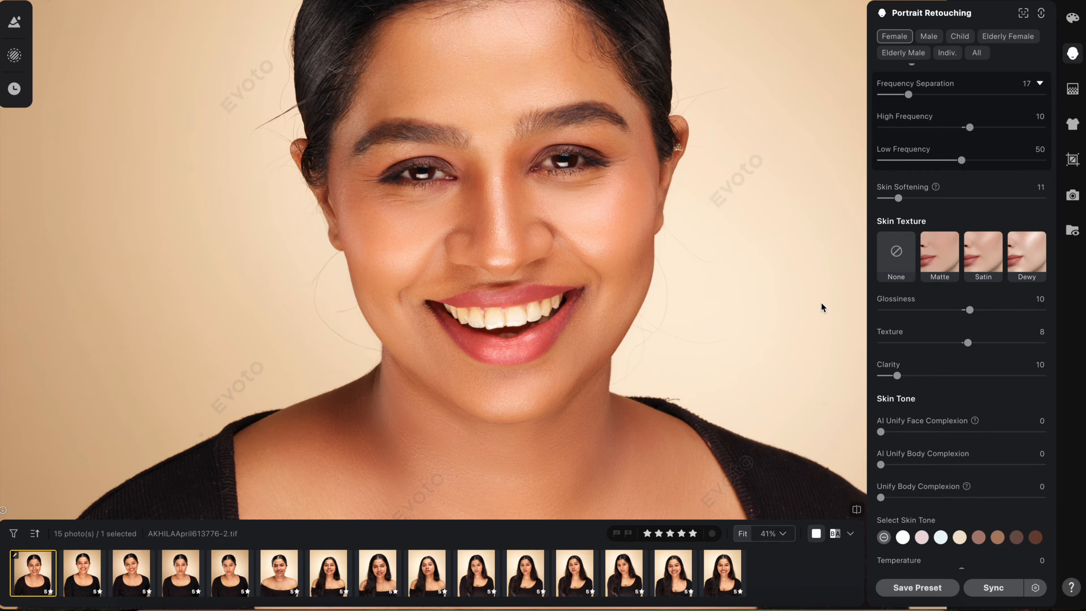
Set the skin texture's Clarity to 4 and Texture to 20, and review the face and shoulders.
{"action": "mouse_move", "coordinate": [898, 375]}
{"action": "left_mouse_down"}
{"action": "mouse_move", "coordinate": [1073, 385]}
{"action": "mouse_move", "coordinate": [887, 383]}
{"action": "left_mouse_up"}
{"action": "scroll", "coordinate": [595, 221], "scroll_direction": "up", "scroll_amount": 3}
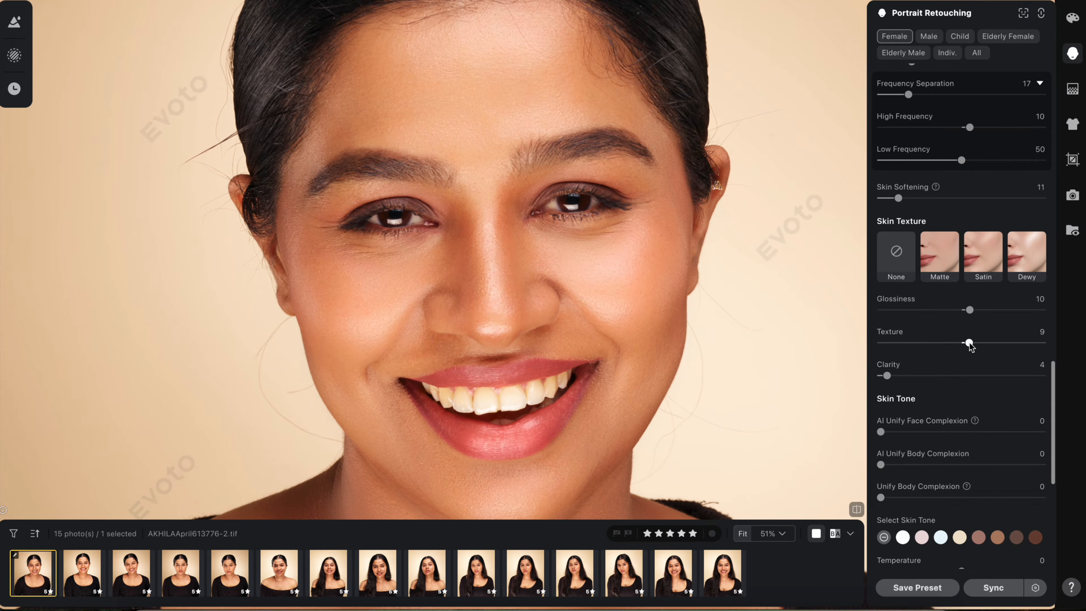
{"action": "left_click_drag", "start_coordinate": [970, 344], "coordinate": [979, 344]}
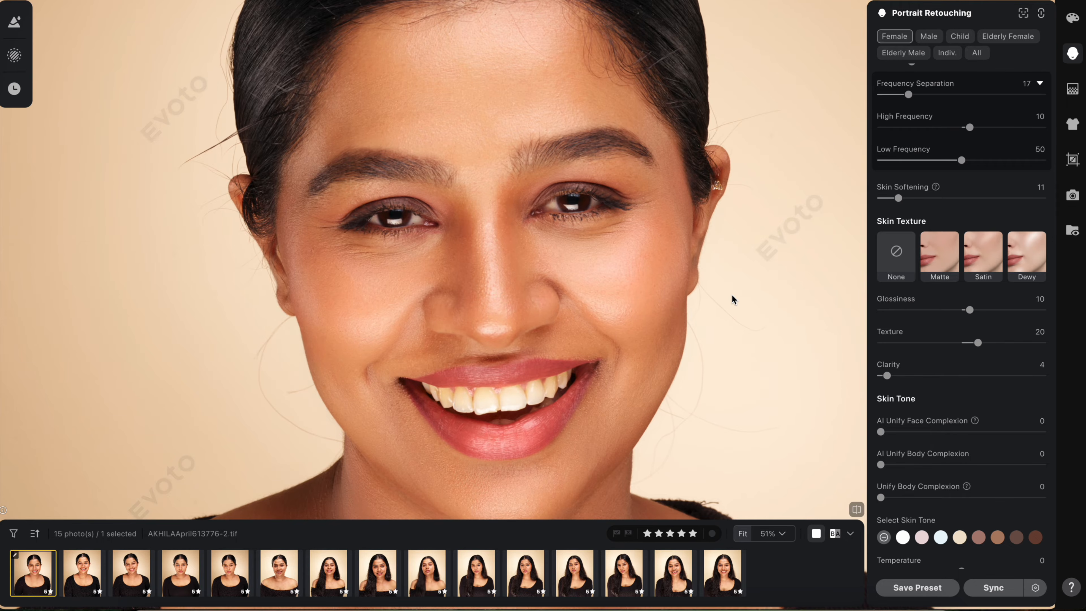
{"action": "left_click_drag", "start_coordinate": [732, 295], "coordinate": [648, 196]}
{"action": "scroll", "coordinate": [730, 266], "scroll_direction": "down", "scroll_amount": 5}
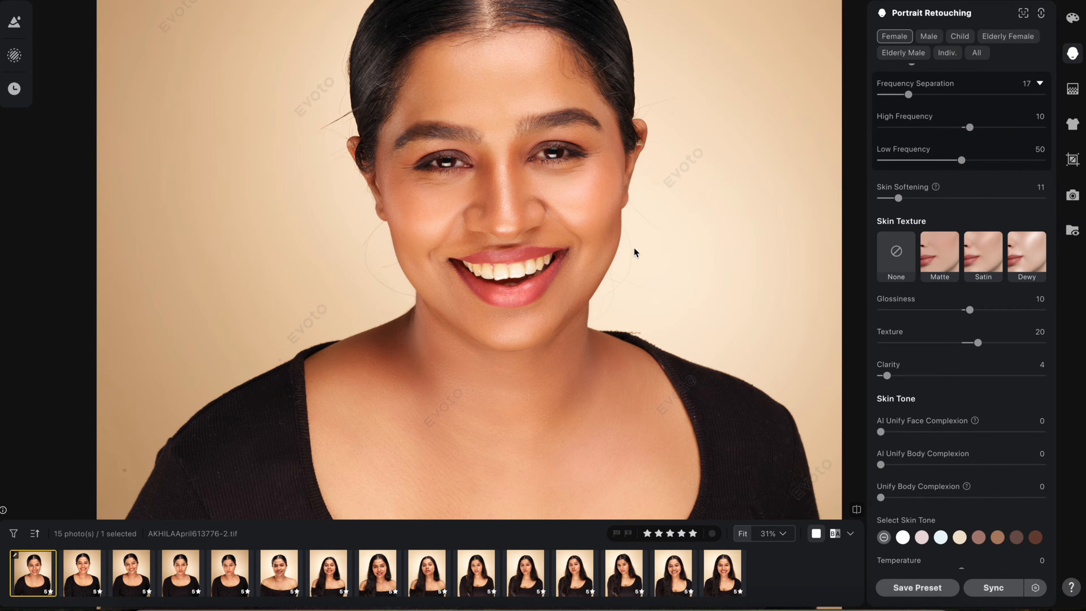
{"action": "left_click_drag", "start_coordinate": [625, 209], "coordinate": [634, 252]}
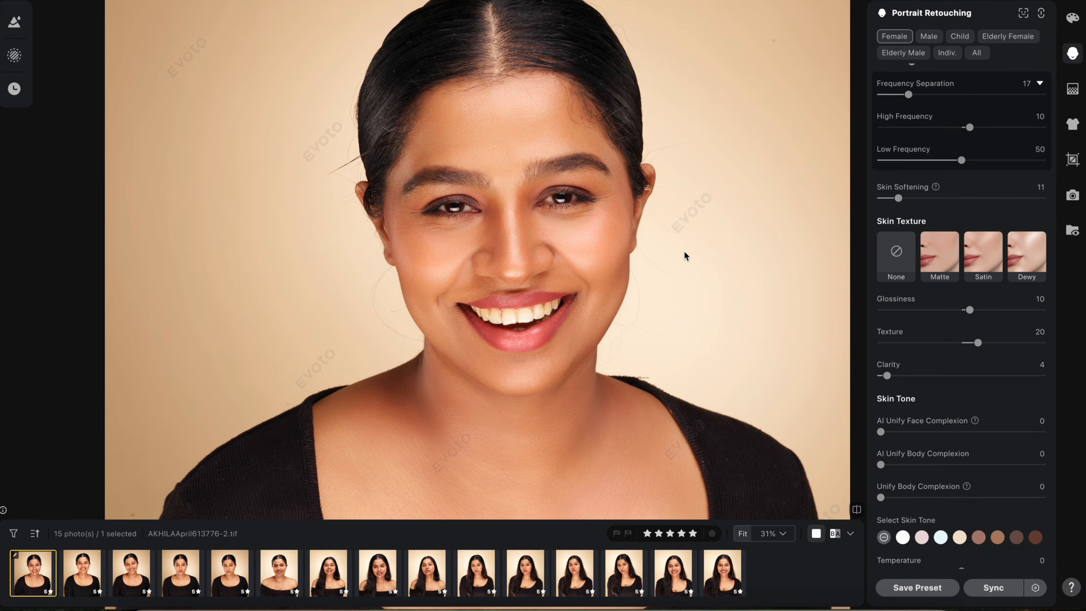
Try both body complexion adjustments at 100, and reduce AI Unify Body Complexion to 22 and Unify Body Complexion to 23.
{"action": "scroll", "coordinate": [917, 338], "scroll_direction": "down", "scroll_amount": 3}
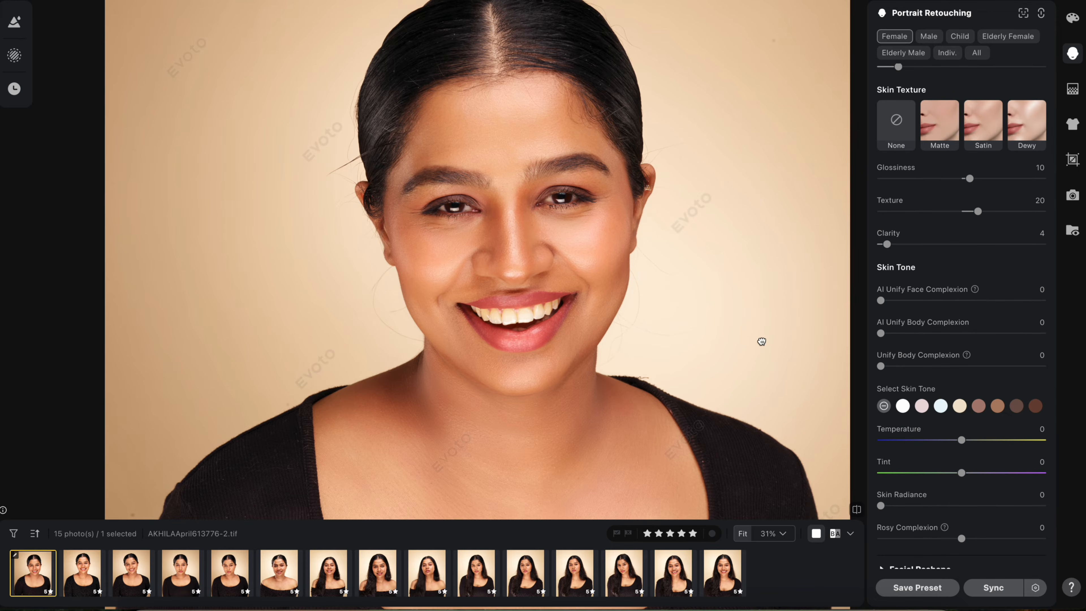
{"action": "left_click_drag", "start_coordinate": [762, 341], "coordinate": [754, 291]}
{"action": "left_click_drag", "start_coordinate": [708, 367], "coordinate": [708, 263]}
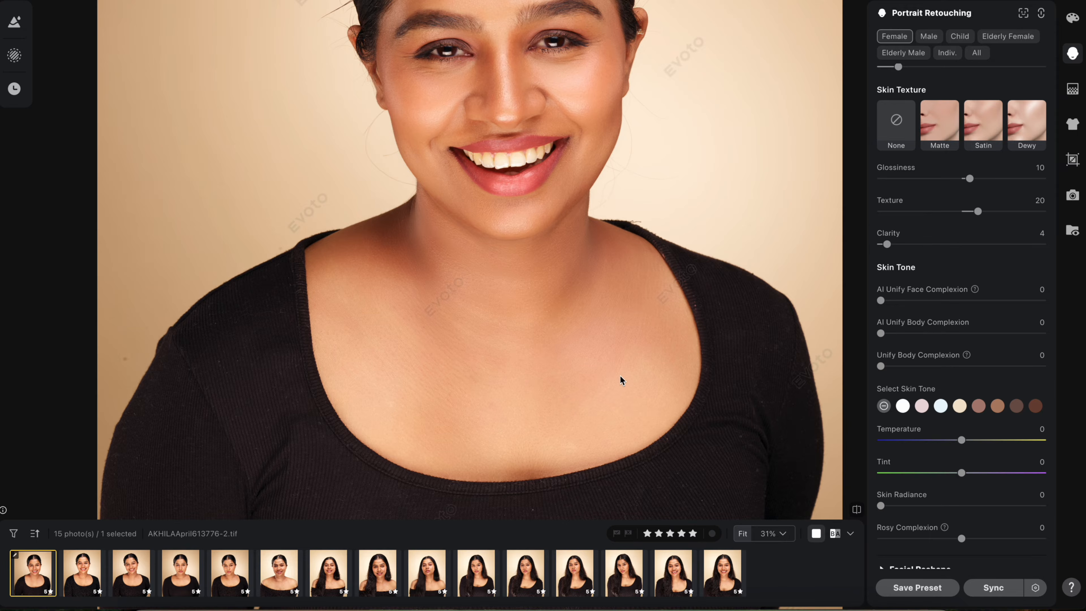
{"action": "left_click_drag", "start_coordinate": [881, 334], "coordinate": [1082, 337]}
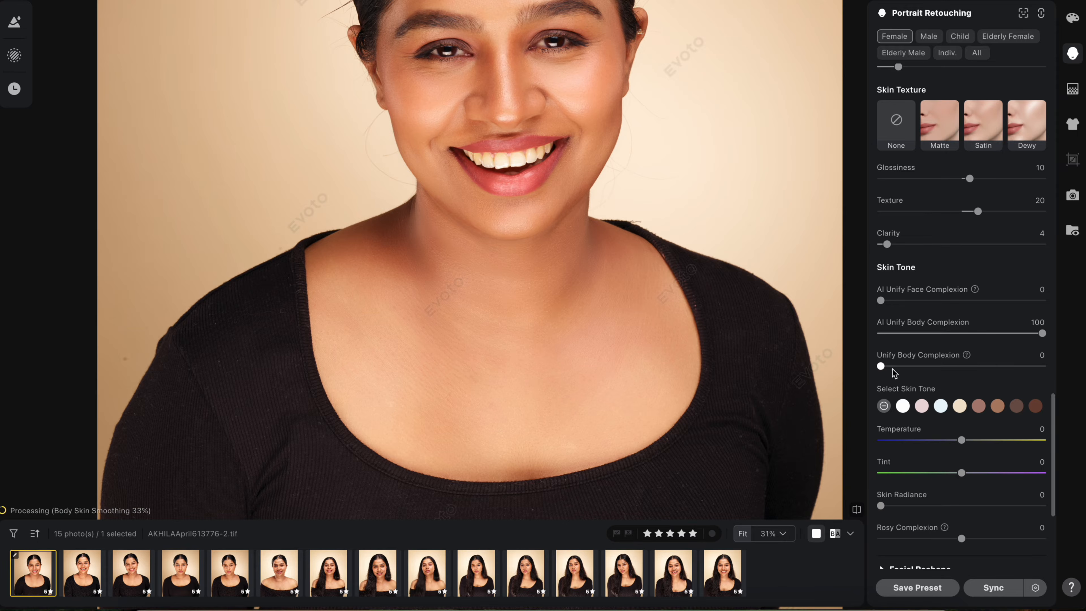
{"action": "left_click_drag", "start_coordinate": [881, 367], "coordinate": [1084, 371]}
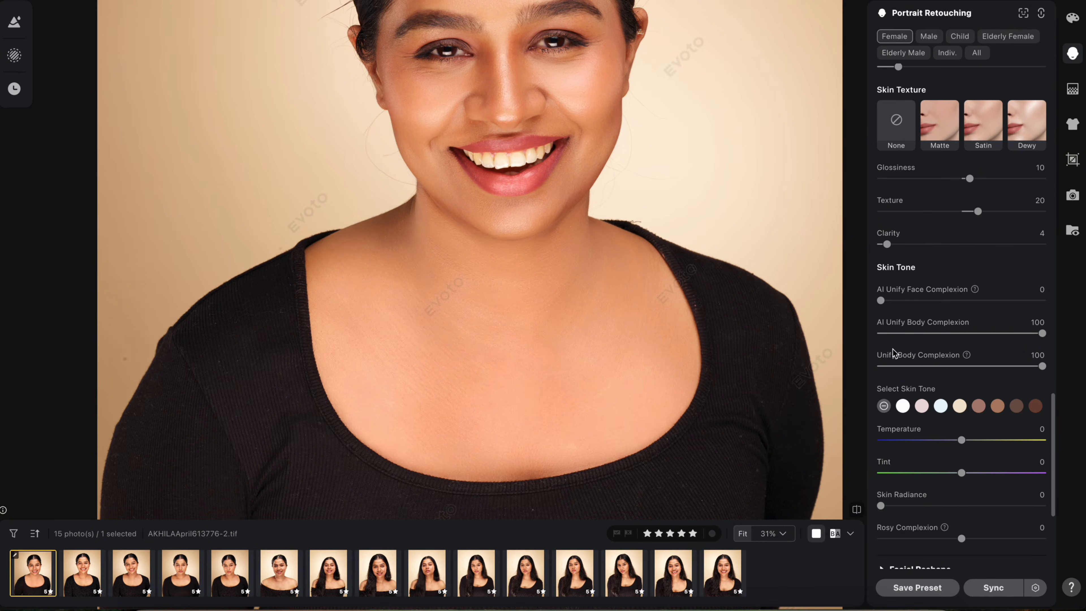
{"action": "left_click", "coordinate": [918, 333]}
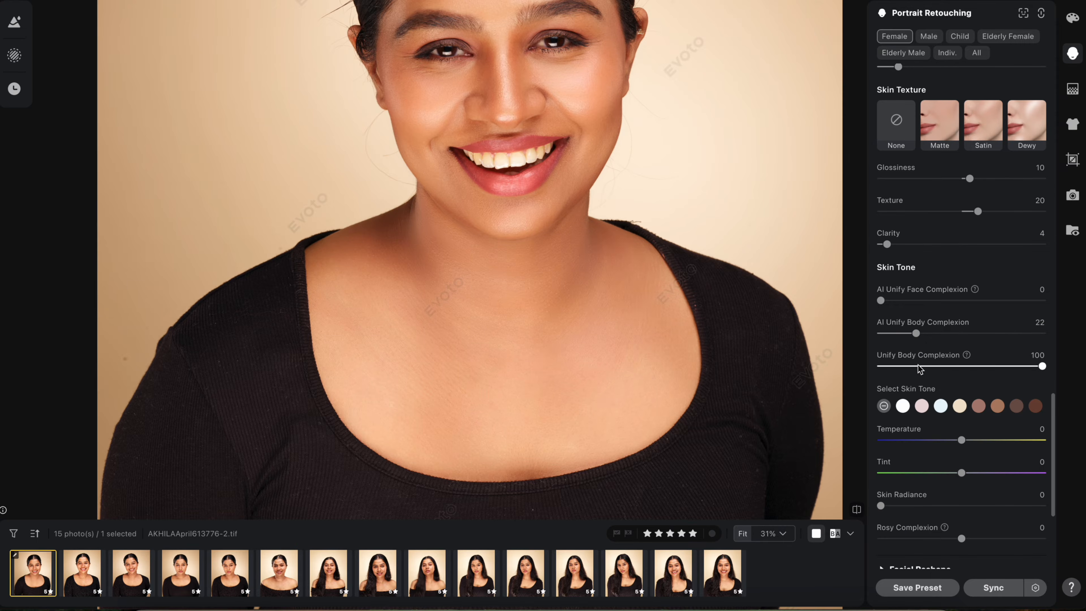
{"action": "left_click", "coordinate": [918, 365]}
{"action": "scroll", "coordinate": [671, 327], "scroll_direction": "down", "scroll_amount": 5}
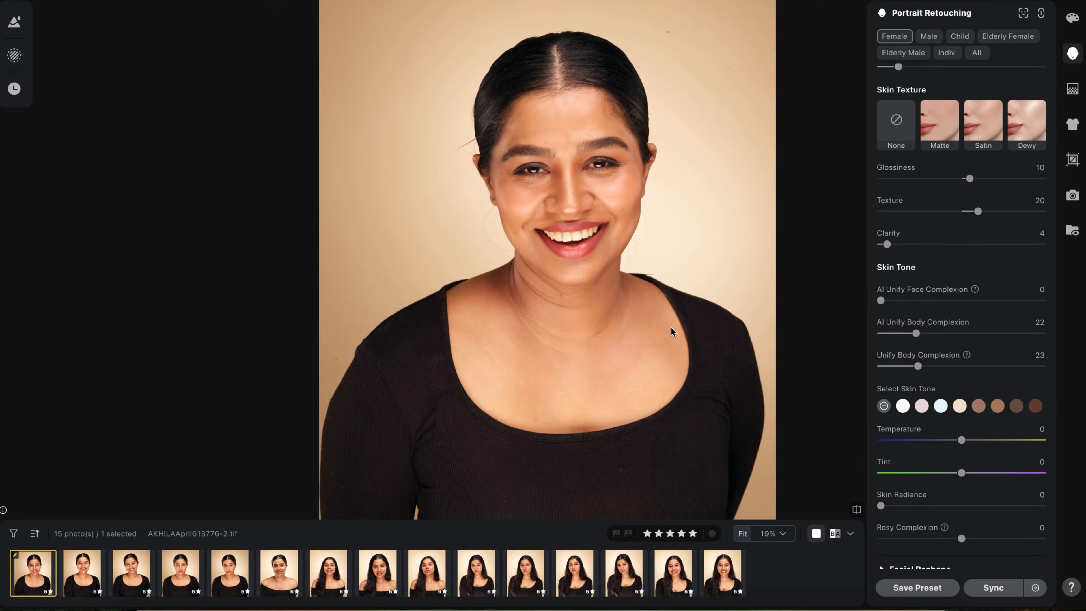
{"action": "scroll", "coordinate": [671, 327], "scroll_direction": "up", "scroll_amount": 4}
Try the skin tone Temperature at 100 and undo it, leaving Temperature at 1.
{"action": "scroll", "coordinate": [958, 290], "scroll_direction": "down", "scroll_amount": 5}
{"action": "left_click_drag", "start_coordinate": [718, 274], "coordinate": [721, 328]}
{"action": "left_click_drag", "start_coordinate": [961, 284], "coordinate": [1057, 296]}
{"action": "key", "text": "ctrl+z"}
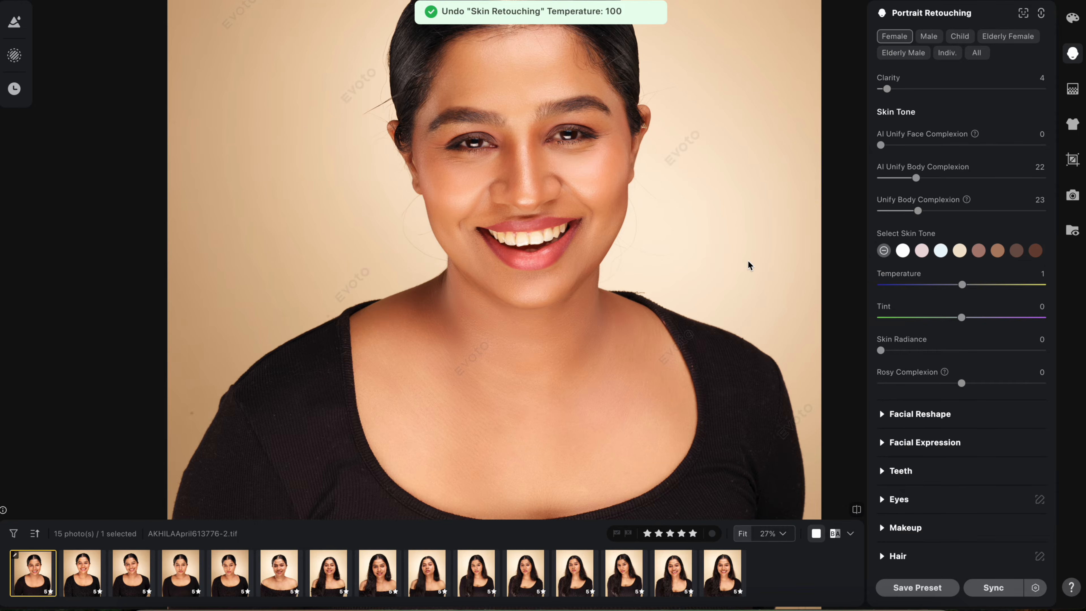
Set Skin Radiance to 2.
{"action": "left_click_drag", "start_coordinate": [732, 225], "coordinate": [719, 256]}
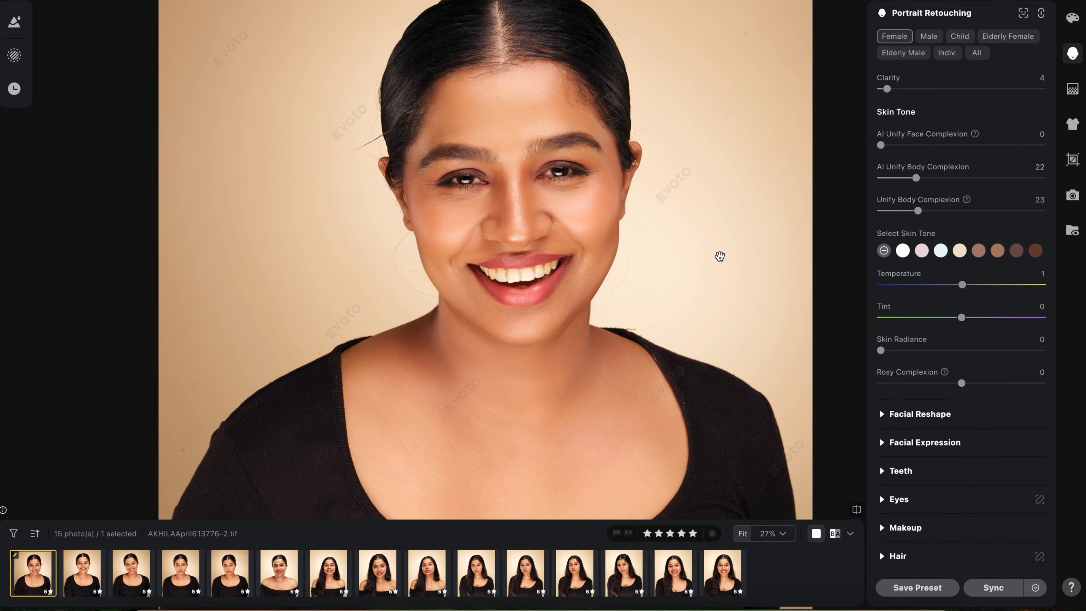
{"action": "scroll", "coordinate": [935, 326], "scroll_direction": "down", "scroll_amount": 2}
{"action": "mouse_move", "coordinate": [881, 293]}
{"action": "left_mouse_down"}
{"action": "mouse_move", "coordinate": [1043, 300]}
{"action": "mouse_move", "coordinate": [885, 300]}
{"action": "left_mouse_up"}
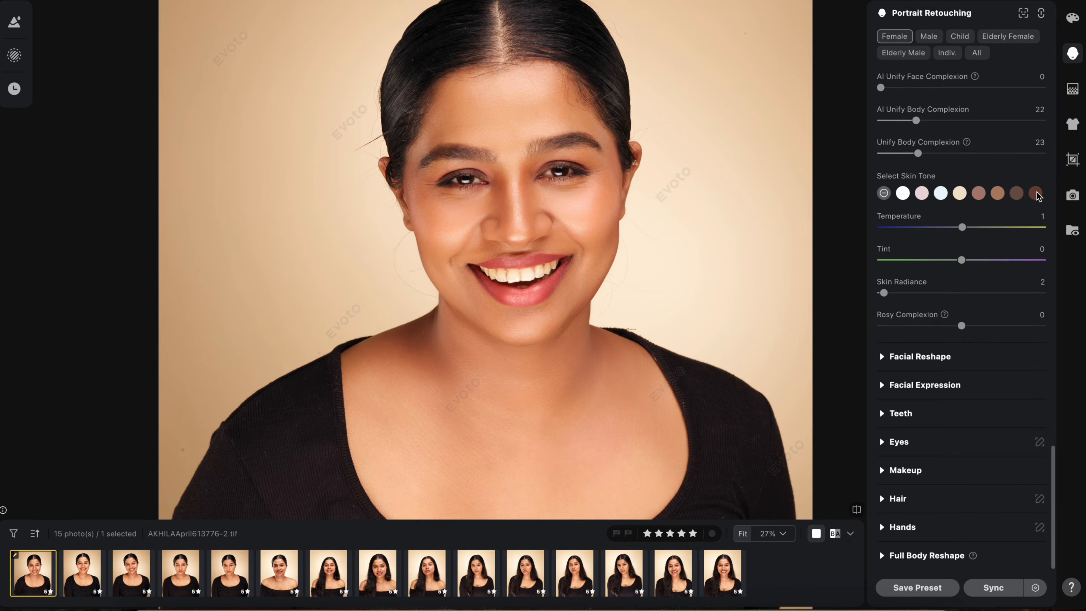
Try several light and dark skin tone swatches on the portrait and reset the skin tone to none.
{"action": "left_click", "coordinate": [902, 193]}
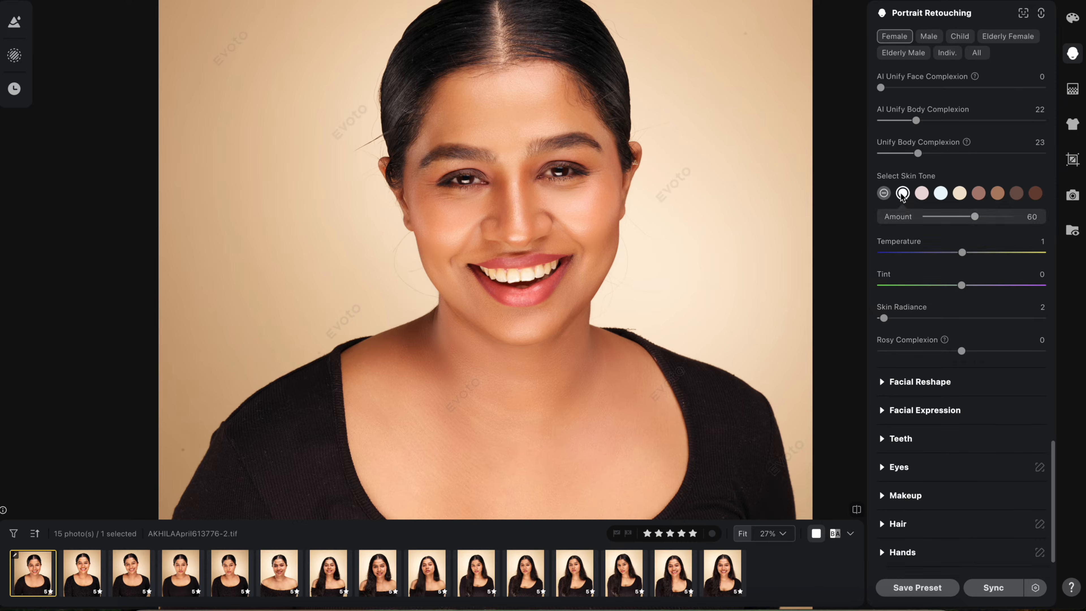
{"action": "left_click", "coordinate": [925, 194]}
{"action": "left_click", "coordinate": [942, 195]}
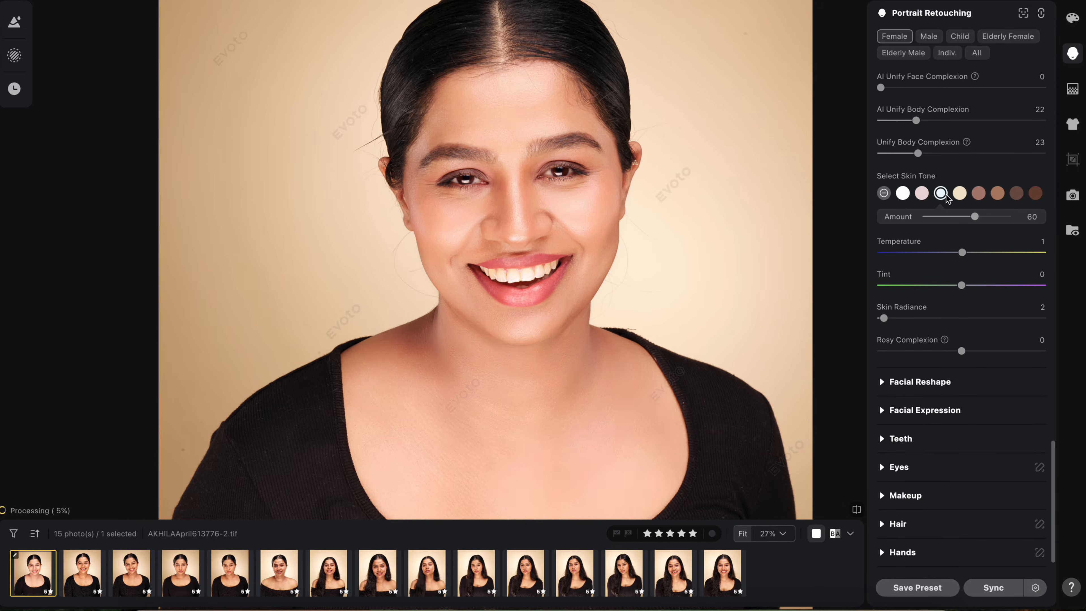
{"action": "left_click", "coordinate": [963, 193]}
{"action": "left_click", "coordinate": [1036, 194]}
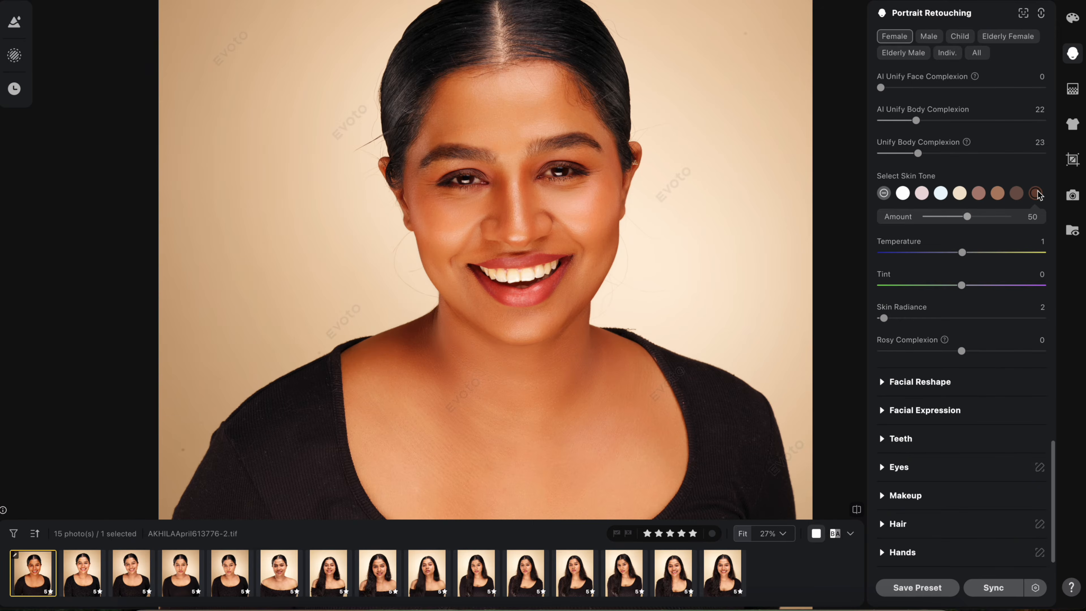
{"action": "left_click", "coordinate": [979, 193]}
{"action": "left_click", "coordinate": [903, 195]}
{"action": "left_click_drag", "start_coordinate": [937, 216], "coordinate": [926, 219]}
{"action": "left_click", "coordinate": [884, 194]}
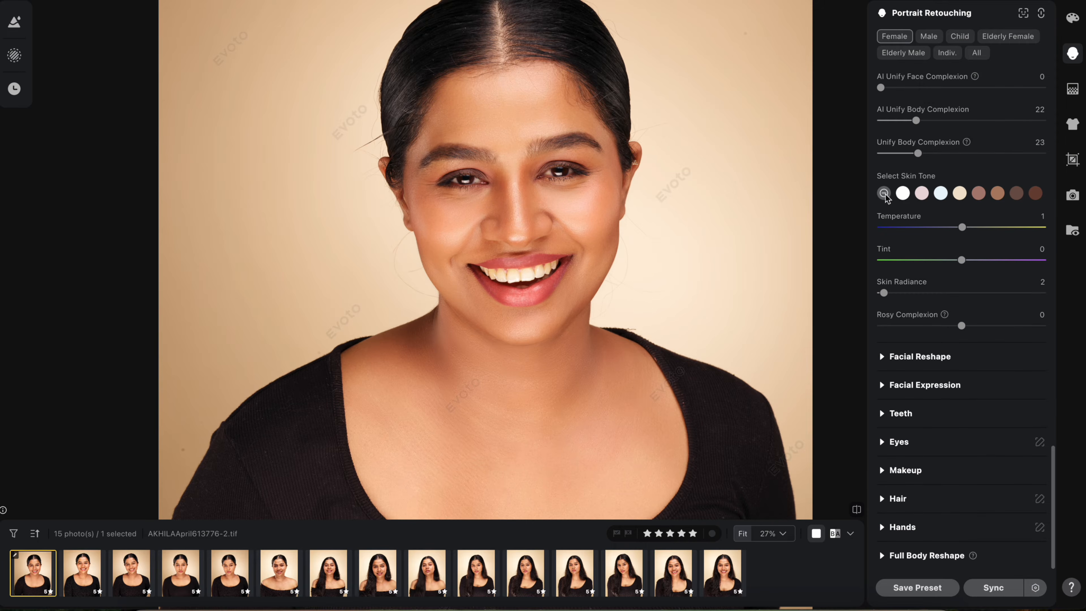
Open the Facial Reshape adjustments and bring the whole head into view.
{"action": "left_click", "coordinate": [902, 355]}
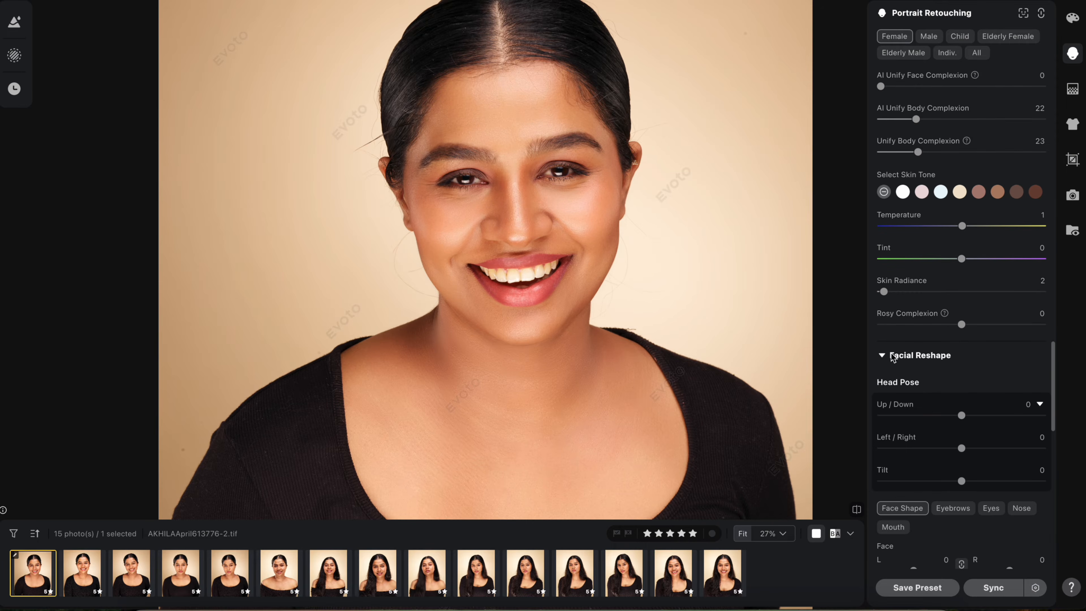
{"action": "scroll", "coordinate": [950, 353], "scroll_direction": "down", "scroll_amount": 5}
{"action": "left_click_drag", "start_coordinate": [716, 275], "coordinate": [716, 301]}
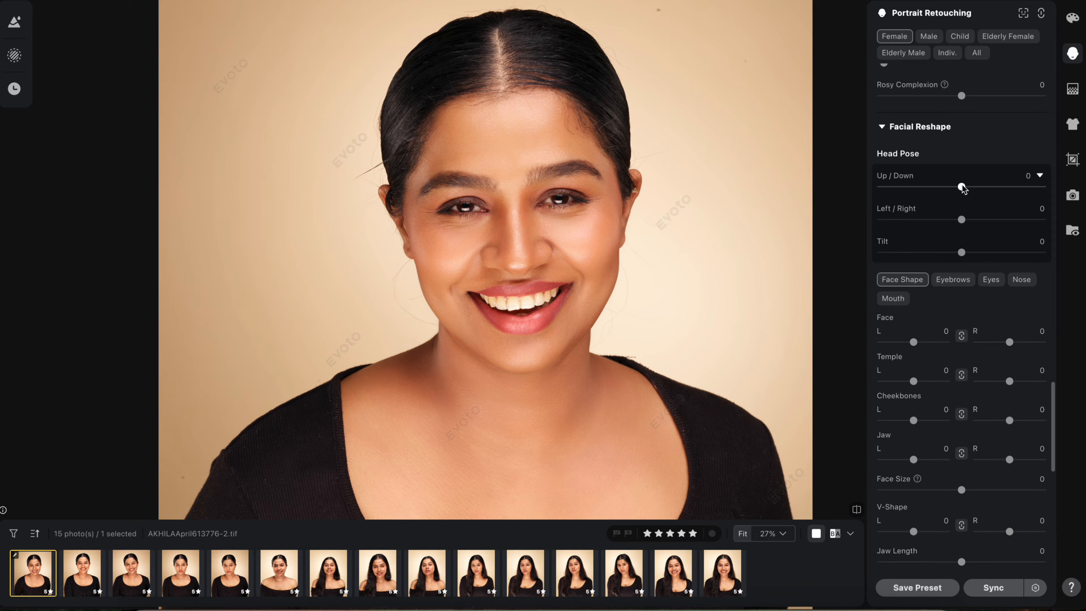
Try Head Pose at Up/Down -100, Left/Right 100 and Tilt -100, reset it, and undo a further Left/Right trial at 78.
{"action": "mouse_move", "coordinate": [961, 186]}
{"action": "left_mouse_down"}
{"action": "mouse_move", "coordinate": [878, 179]}
{"action": "mouse_move", "coordinate": [1057, 188]}
{"action": "mouse_move", "coordinate": [853, 187]}
{"action": "mouse_move", "coordinate": [959, 198]}
{"action": "left_mouse_up"}
{"action": "left_click", "coordinate": [1041, 126]}
{"action": "left_click_drag", "start_coordinate": [980, 182], "coordinate": [903, 190]}
{"action": "left_click_drag", "start_coordinate": [953, 216], "coordinate": [1064, 223]}
{"action": "left_click_drag", "start_coordinate": [968, 254], "coordinate": [851, 252]}
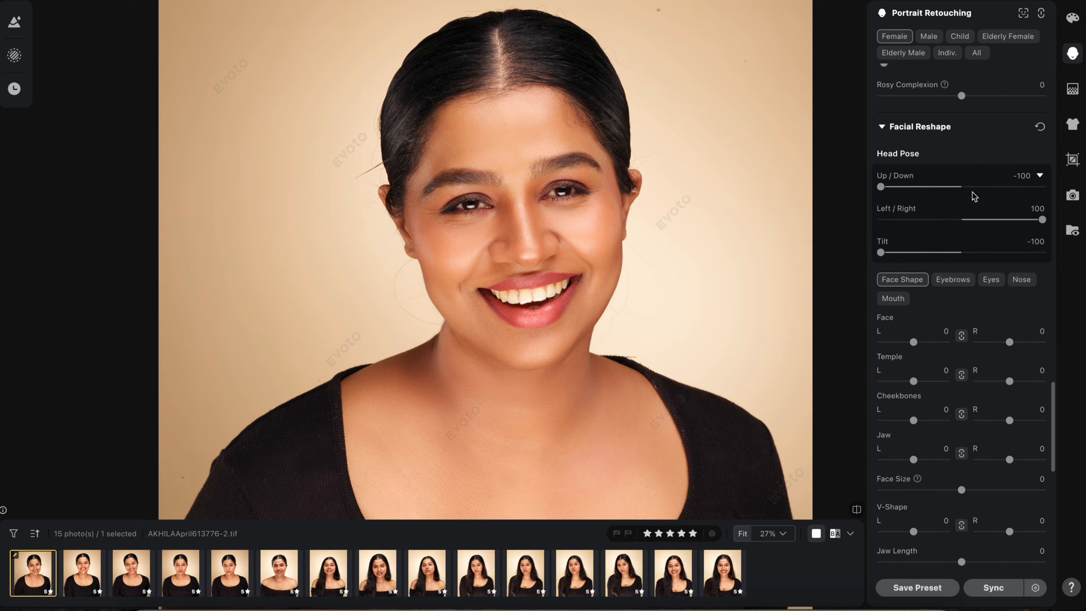
{"action": "left_click", "coordinate": [1041, 128]}
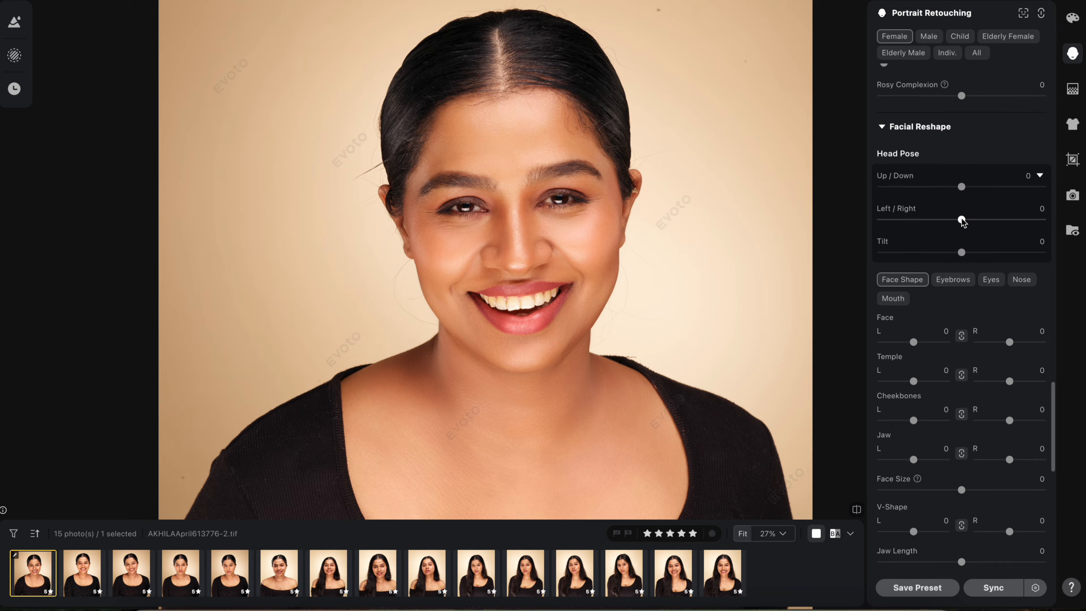
{"action": "left_click_drag", "start_coordinate": [961, 220], "coordinate": [1026, 229]}
{"action": "key", "text": "ctrl+z"}
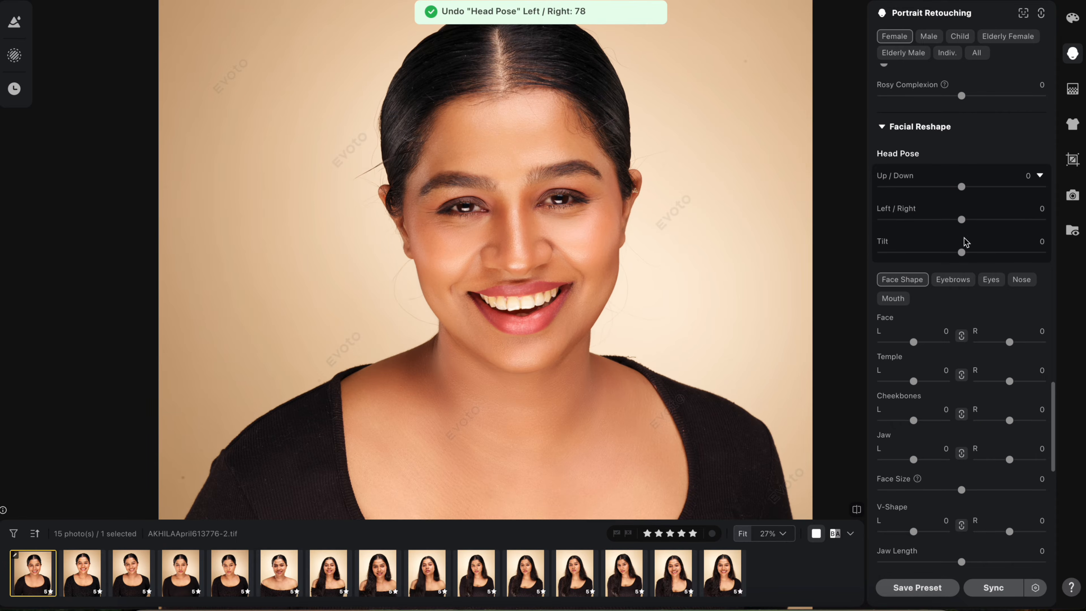
Try the Face shape at 10 and Temple at 4 on both sides, undoing each change.
{"action": "scroll", "coordinate": [965, 243], "scroll_direction": "down", "scroll_amount": 3}
{"action": "scroll", "coordinate": [965, 242], "scroll_direction": "down", "scroll_amount": 3}
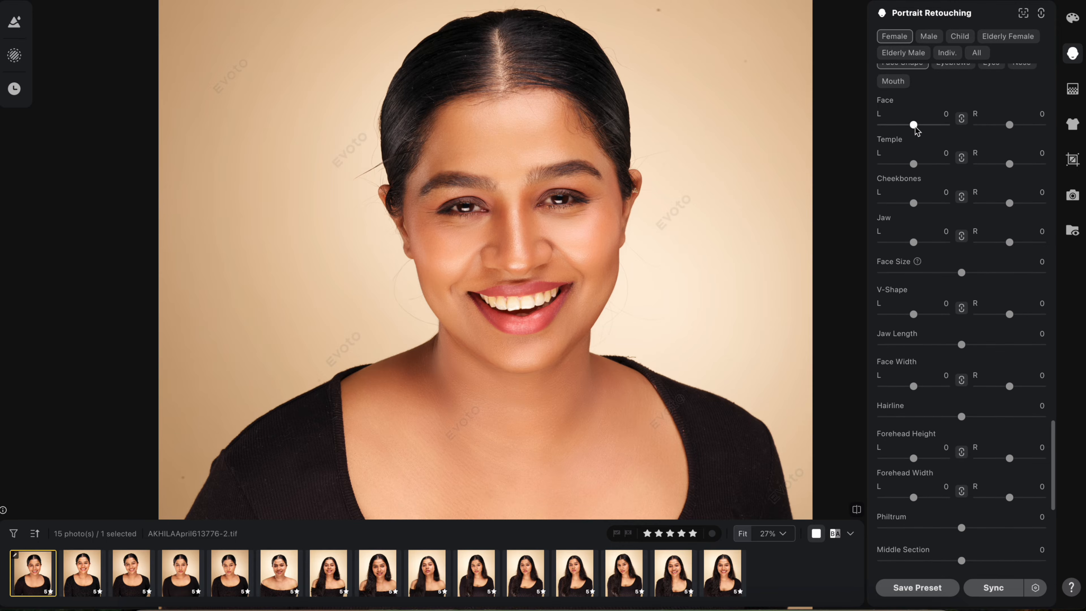
{"action": "mouse_move", "coordinate": [915, 124]}
{"action": "left_mouse_down"}
{"action": "mouse_move", "coordinate": [880, 125]}
{"action": "mouse_move", "coordinate": [917, 126]}
{"action": "left_mouse_up"}
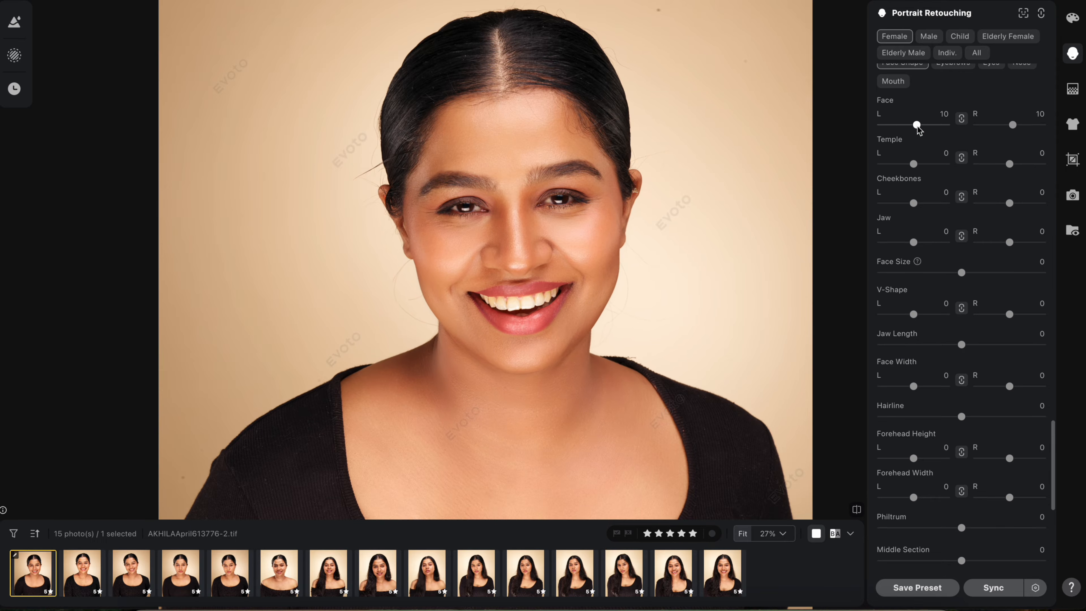
{"action": "key", "text": "super+z"}
{"action": "mouse_move", "coordinate": [914, 165]}
{"action": "left_mouse_down"}
{"action": "mouse_move", "coordinate": [881, 164]}
{"action": "mouse_move", "coordinate": [944, 163]}
{"action": "mouse_move", "coordinate": [915, 164]}
{"action": "left_mouse_up"}
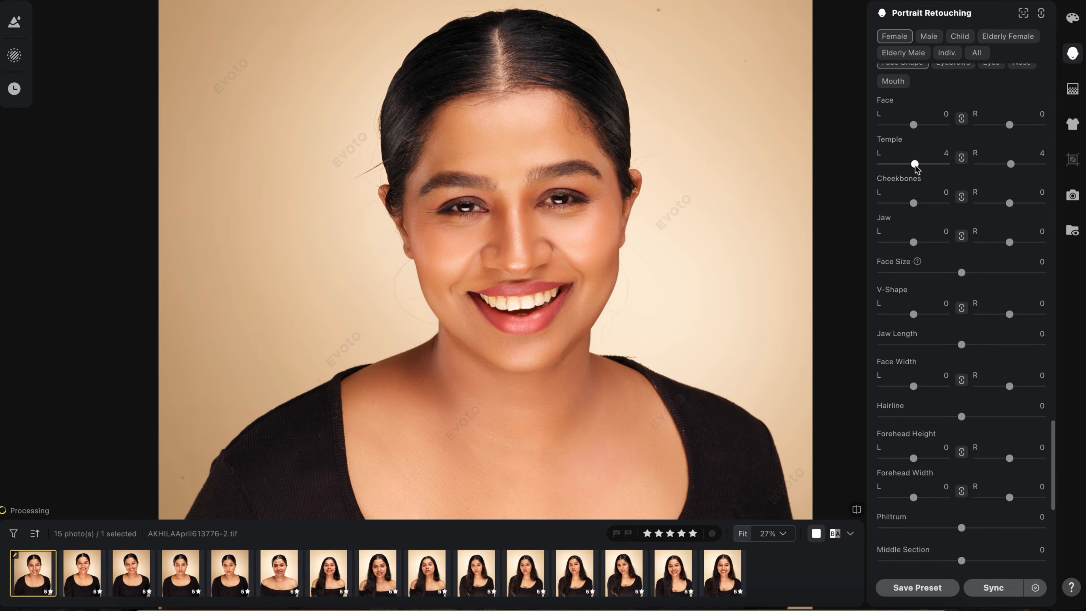
{"action": "key", "text": "super+z"}
Try Cheekbones at 100 on both sides and undo it.
{"action": "scroll", "coordinate": [923, 193], "scroll_direction": "down", "scroll_amount": 1}
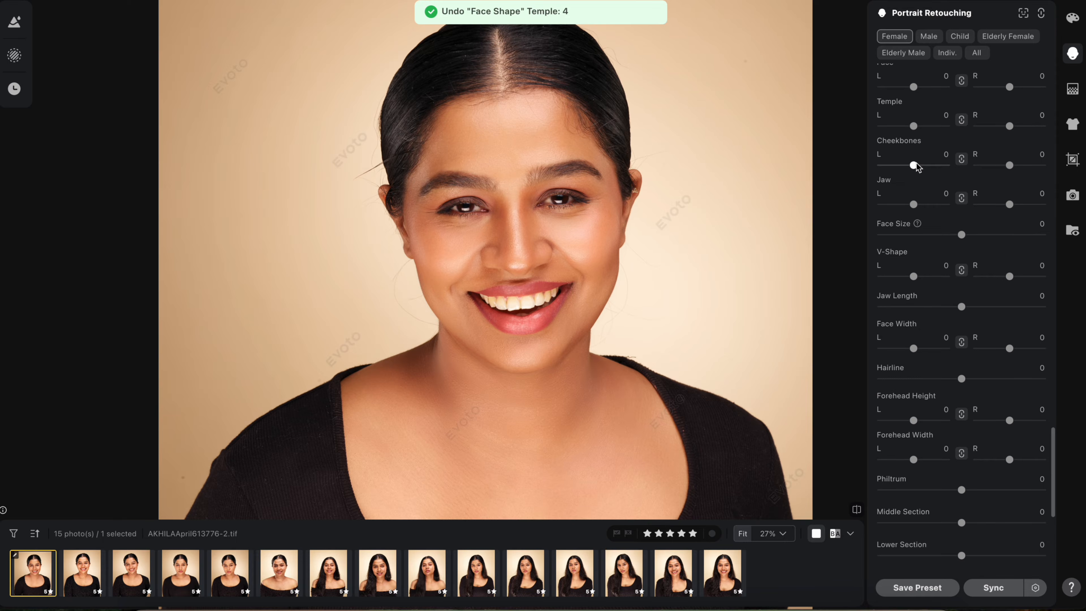
{"action": "left_click_drag", "start_coordinate": [913, 166], "coordinate": [951, 167]}
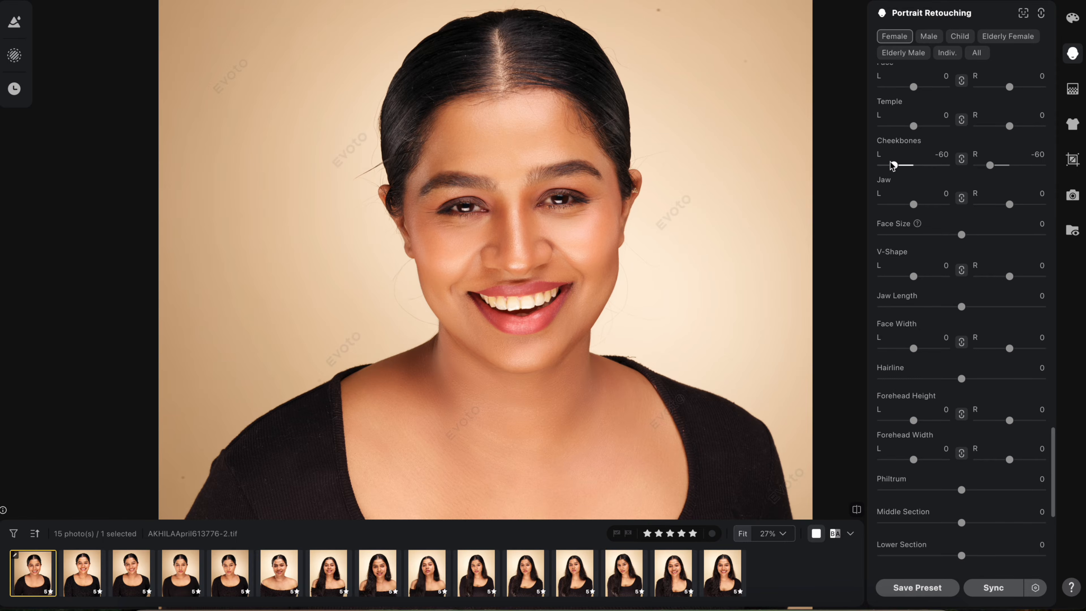
{"action": "key", "text": "ctrl+z"}
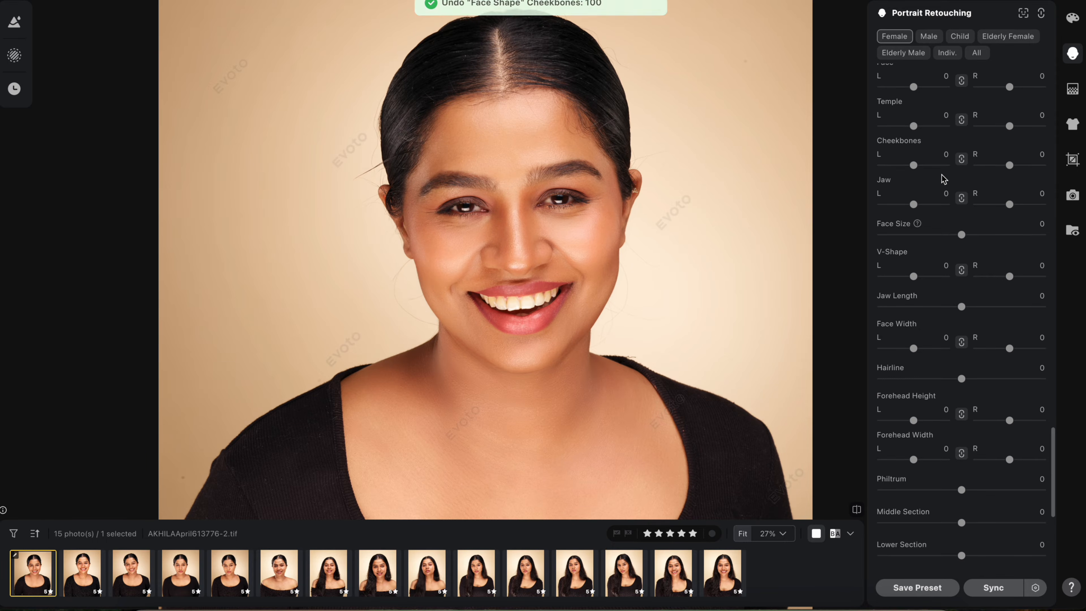
Set Jaw to -21 and V-Shape to 8 on both sides of the face.
{"action": "left_click_drag", "start_coordinate": [916, 202], "coordinate": [908, 207]}
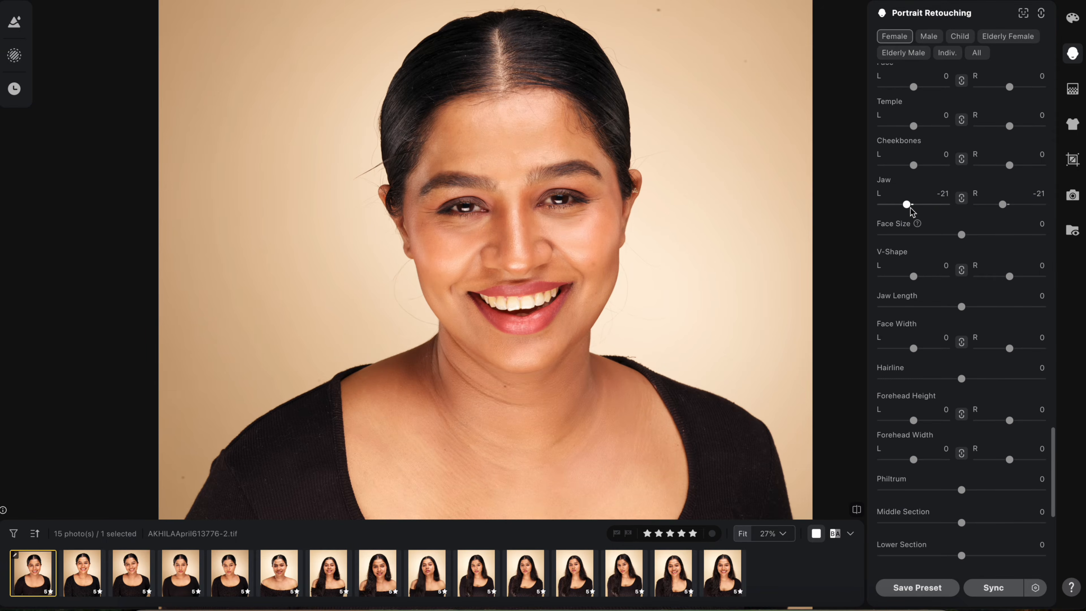
{"action": "left_click_drag", "start_coordinate": [962, 235], "coordinate": [962, 237]}
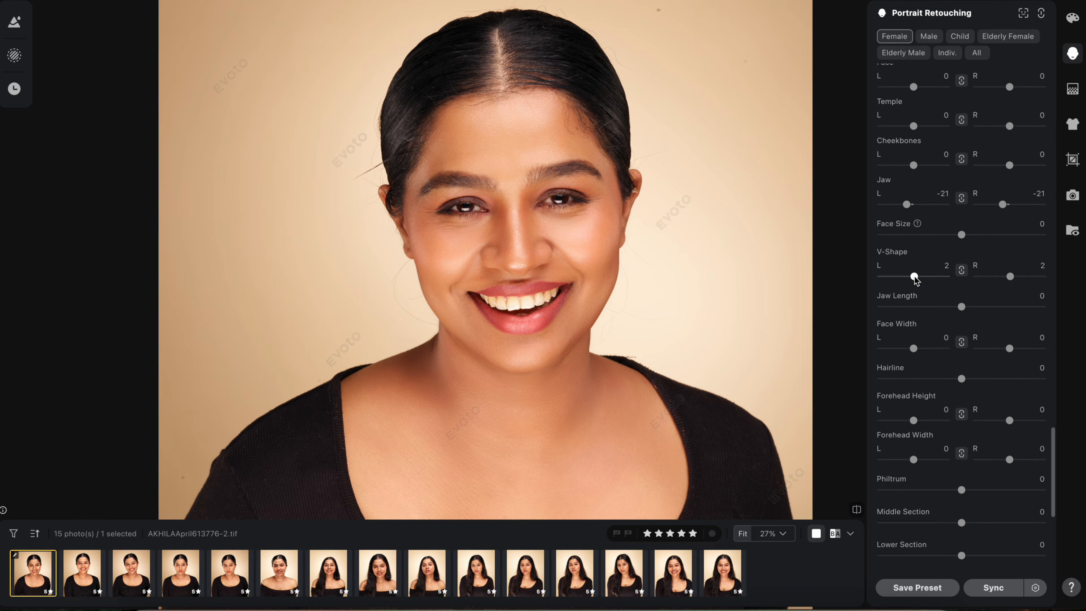
{"action": "mouse_move", "coordinate": [914, 278]}
{"action": "left_mouse_down"}
{"action": "mouse_move", "coordinate": [848, 279]}
{"action": "mouse_move", "coordinate": [957, 279]}
{"action": "mouse_move", "coordinate": [920, 282]}
{"action": "left_mouse_up"}
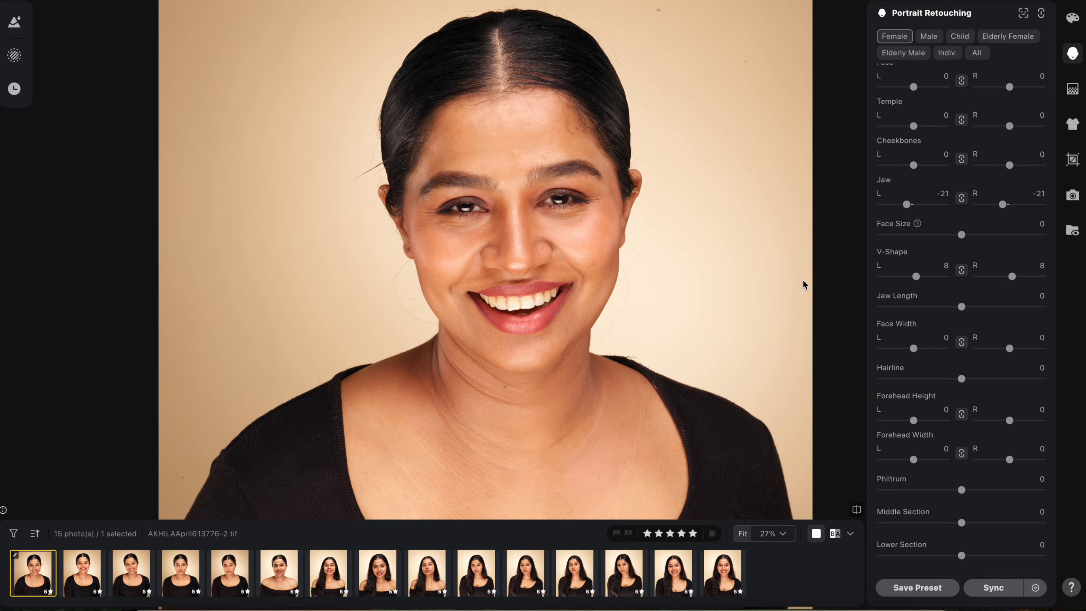
{"action": "scroll", "coordinate": [948, 290], "scroll_direction": "down", "scroll_amount": 3}
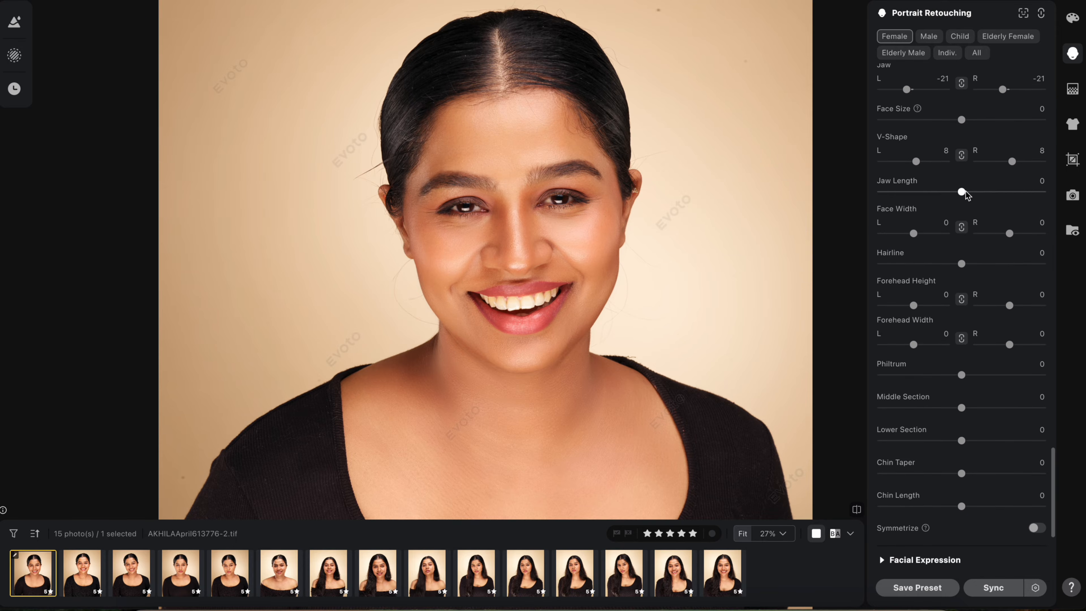
Try Jaw Length at -100 and Face Width at -100 on both sides, undoing each change.
{"action": "left_click_drag", "start_coordinate": [966, 191], "coordinate": [826, 197]}
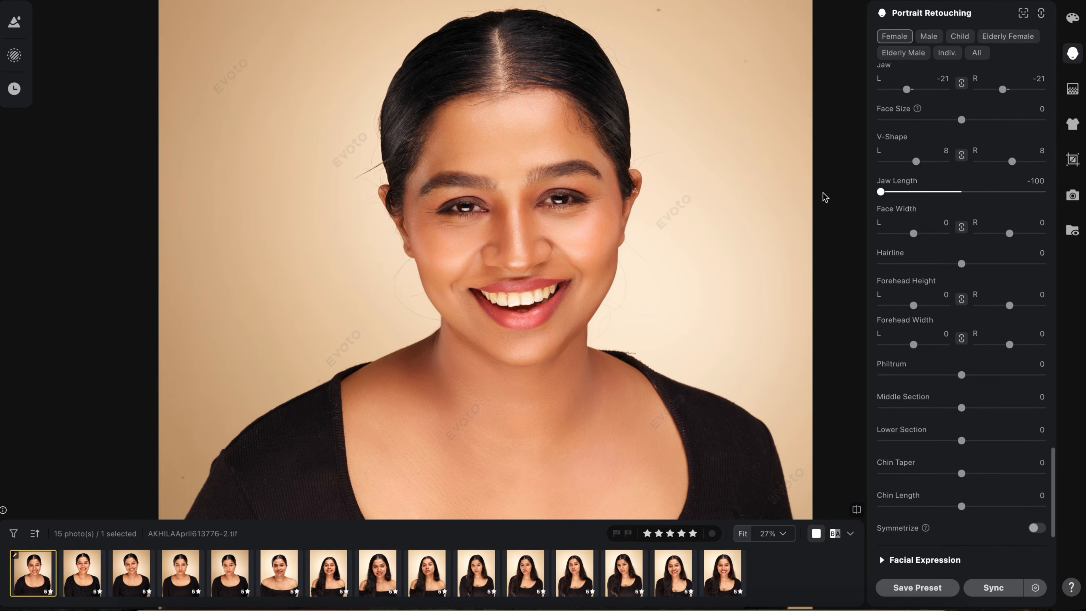
{"action": "key", "text": "ctrl+z"}
{"action": "left_click_drag", "start_coordinate": [914, 234], "coordinate": [840, 230]}
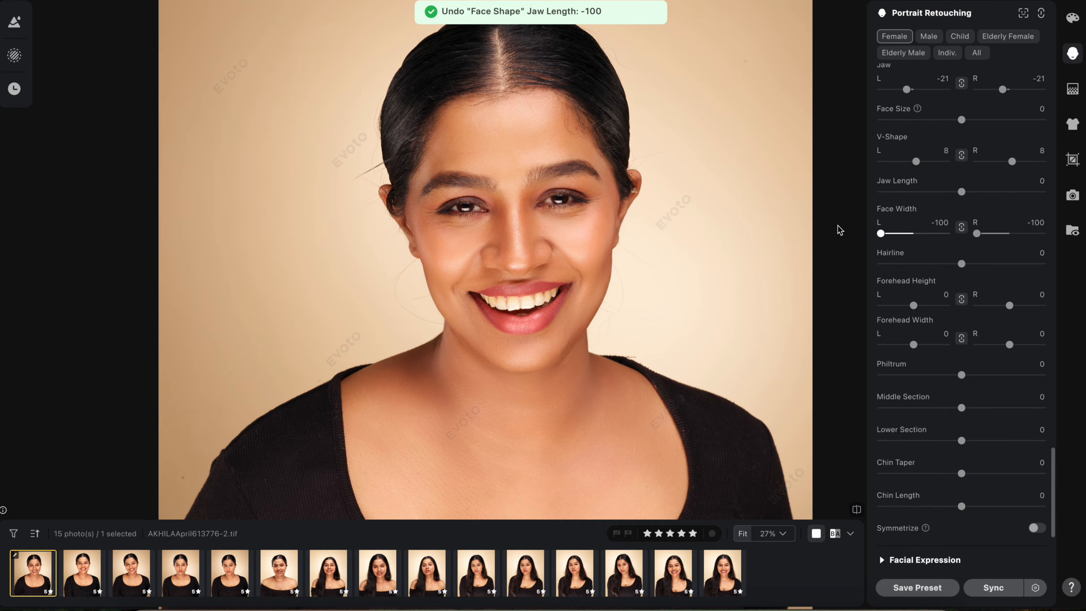
{"action": "key", "text": "ctrl+z"}
Try Forehead Height at -100 on both sides and Middle Section at 100, undoing each change.
{"action": "left_click_drag", "start_coordinate": [914, 305], "coordinate": [874, 305]}
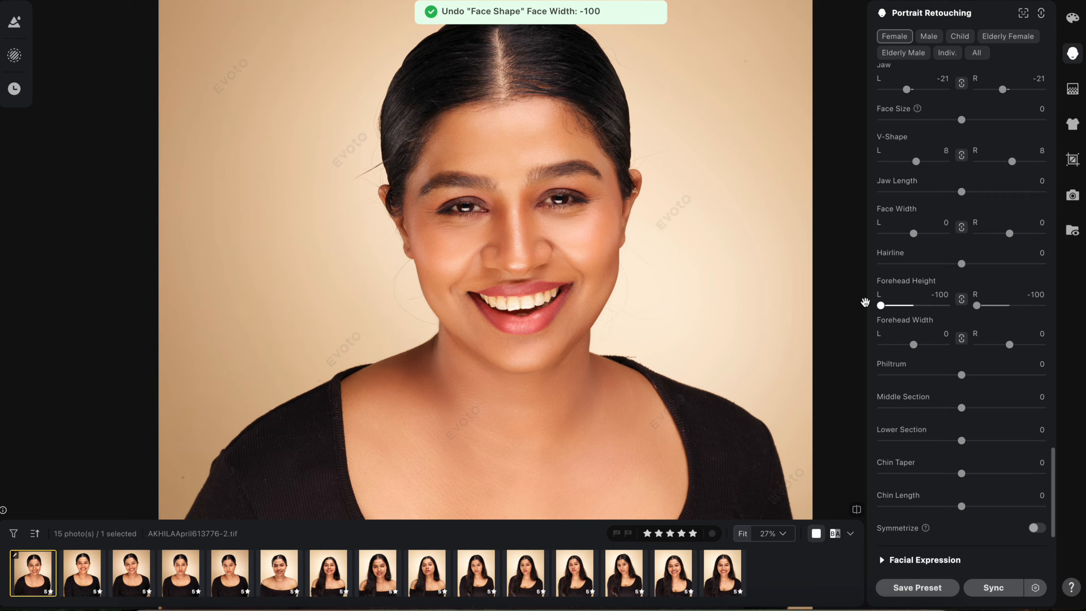
{"action": "key", "text": "ctrl+z"}
{"action": "scroll", "coordinate": [956, 325], "scroll_direction": "down", "scroll_amount": 5}
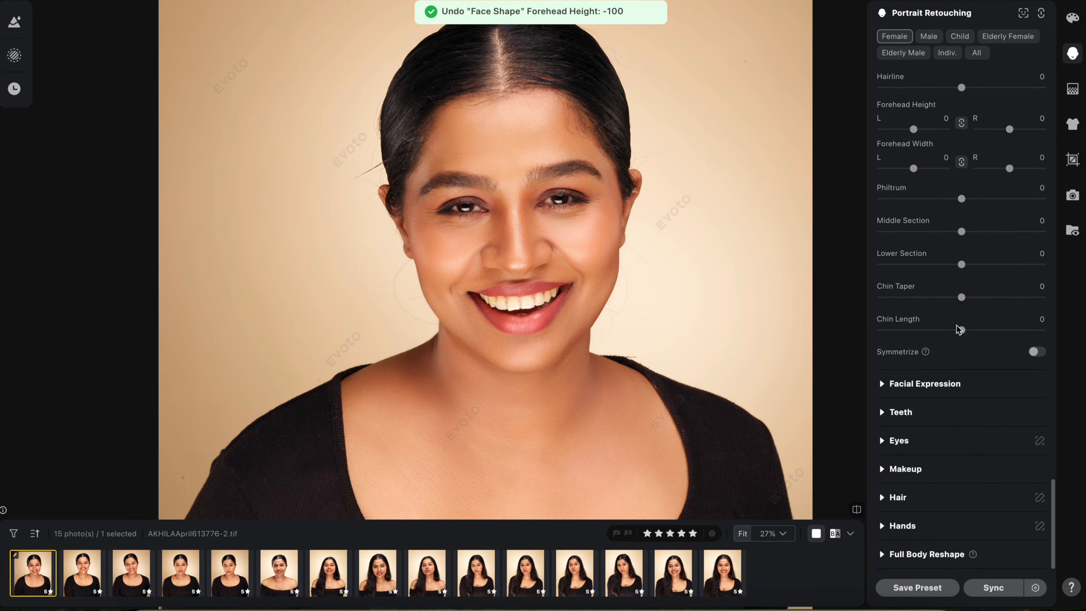
{"action": "left_click_drag", "start_coordinate": [962, 232], "coordinate": [1044, 231]}
{"action": "key", "text": "ctrl+z"}
Try different Philtrum amounts, including 7 and -100, and undo them.
{"action": "left_click", "coordinate": [968, 199]}
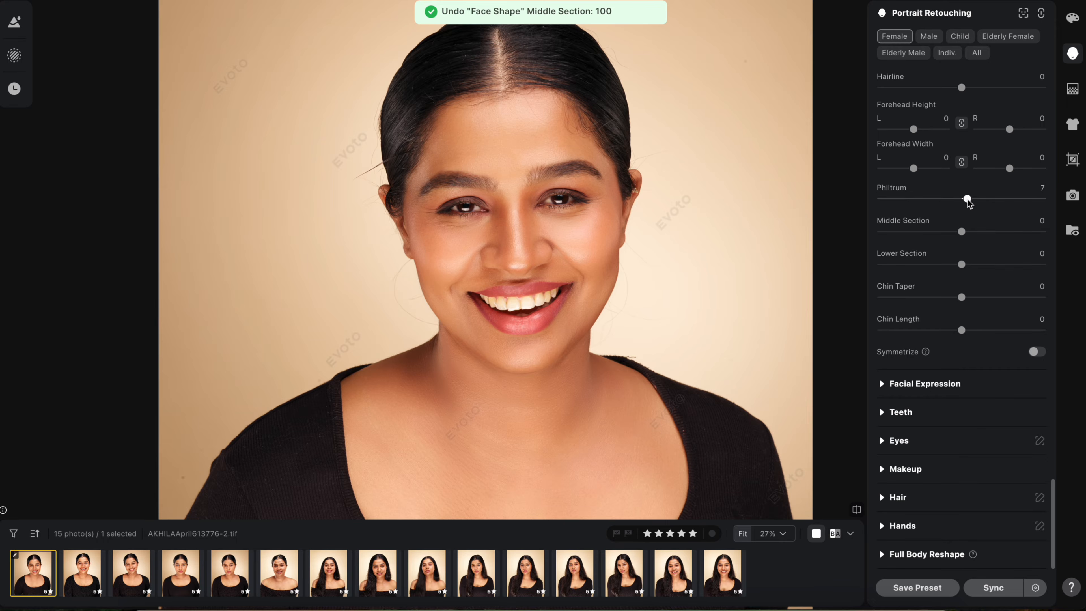
{"action": "left_click_drag", "start_coordinate": [968, 200], "coordinate": [1084, 205]}
{"action": "key", "text": "ctrl+z"}
{"action": "key", "text": "ctrl+z"}
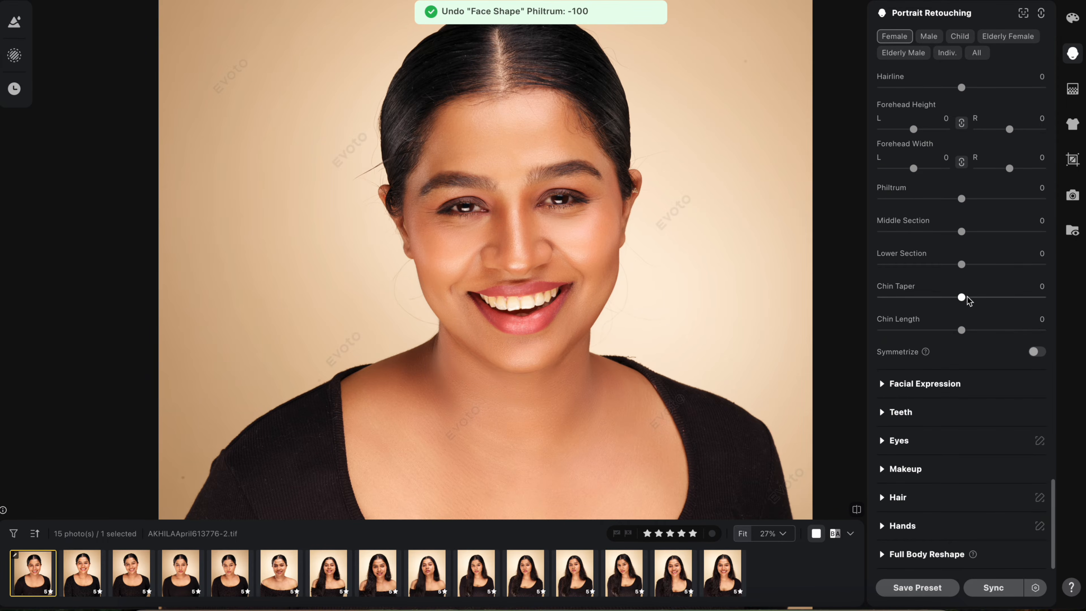
Try Chin Taper at -9 and undo it, and switch Symmetrize on and back off.
{"action": "mouse_move", "coordinate": [962, 300]}
{"action": "left_mouse_down"}
{"action": "mouse_move", "coordinate": [875, 298]}
{"action": "mouse_move", "coordinate": [1046, 299]}
{"action": "mouse_move", "coordinate": [953, 292]}
{"action": "left_mouse_up"}
{"action": "key", "text": "ctrl+z"}
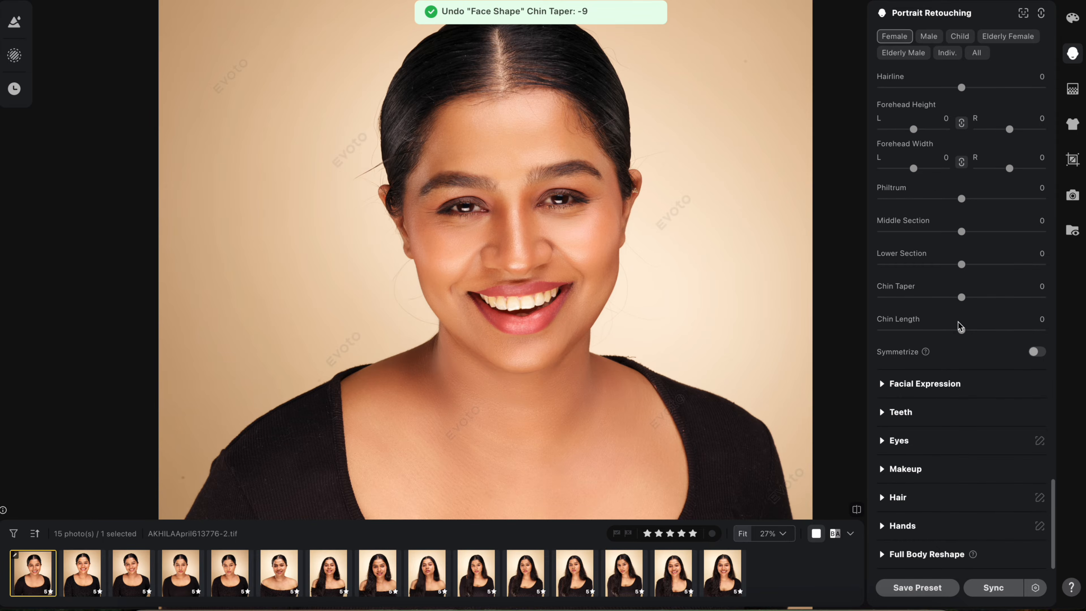
{"action": "left_click", "coordinate": [1037, 351]}
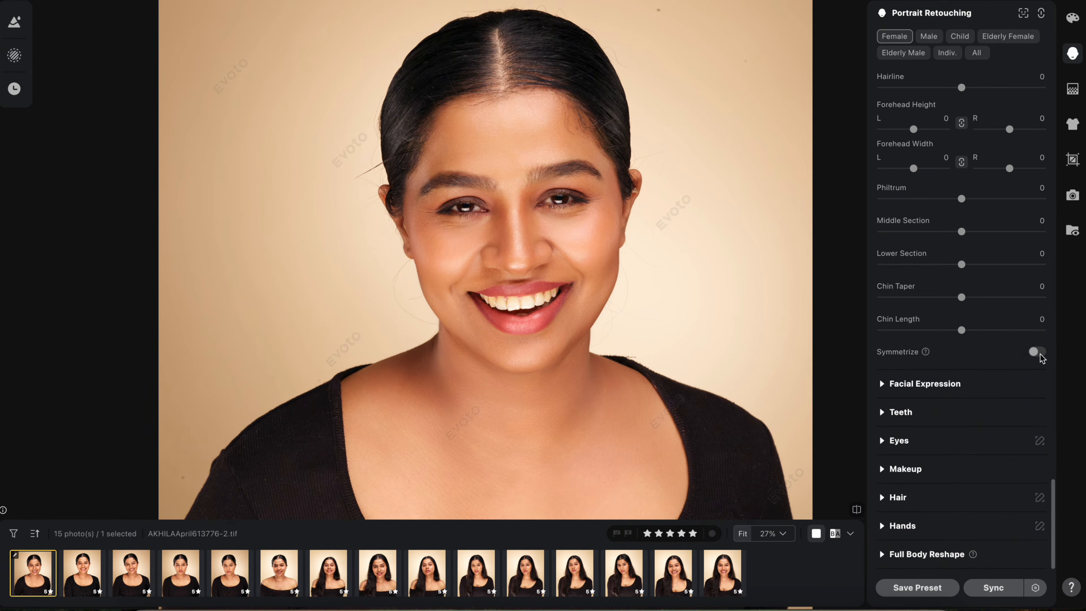
{"action": "left_click", "coordinate": [1036, 352]}
Try the Gummy Smile and Gentle Smile adjustments under Facial Expression and undo them.
{"action": "left_click", "coordinate": [946, 376]}
{"action": "scroll", "coordinate": [932, 384], "scroll_direction": "down", "scroll_amount": 4}
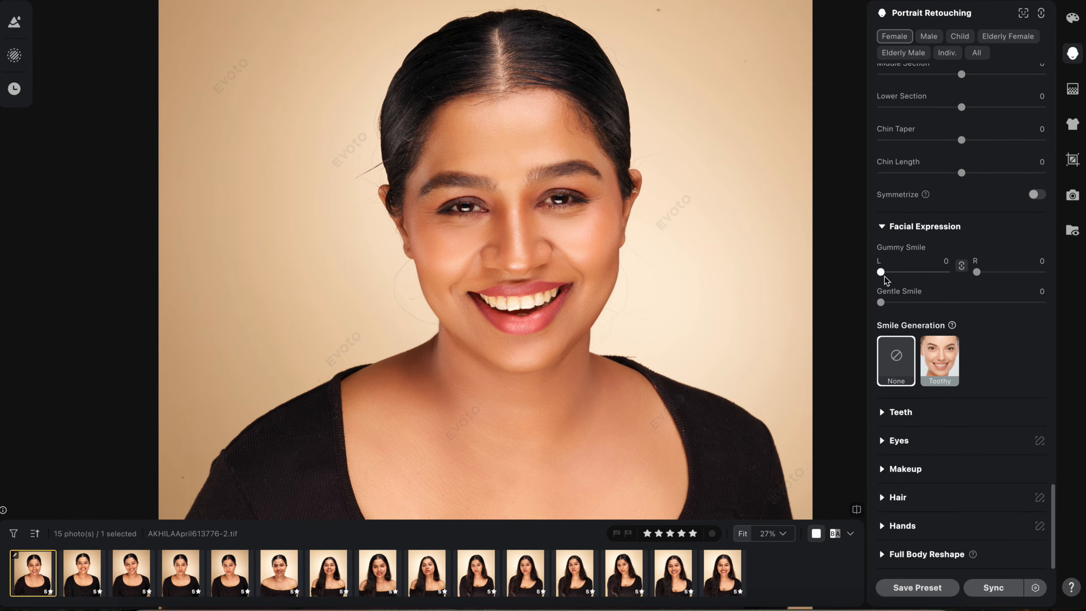
{"action": "left_click_drag", "start_coordinate": [882, 273], "coordinate": [1045, 304]}
{"action": "key", "text": "ctrl+z"}
{"action": "key", "text": "ctrl+z"}
{"action": "key", "text": "ctrl+z"}
Try the Toothy smile generation at amounts including 4, 5 and 0, and set Smile Generation back to None.
{"action": "left_click", "coordinate": [942, 365]}
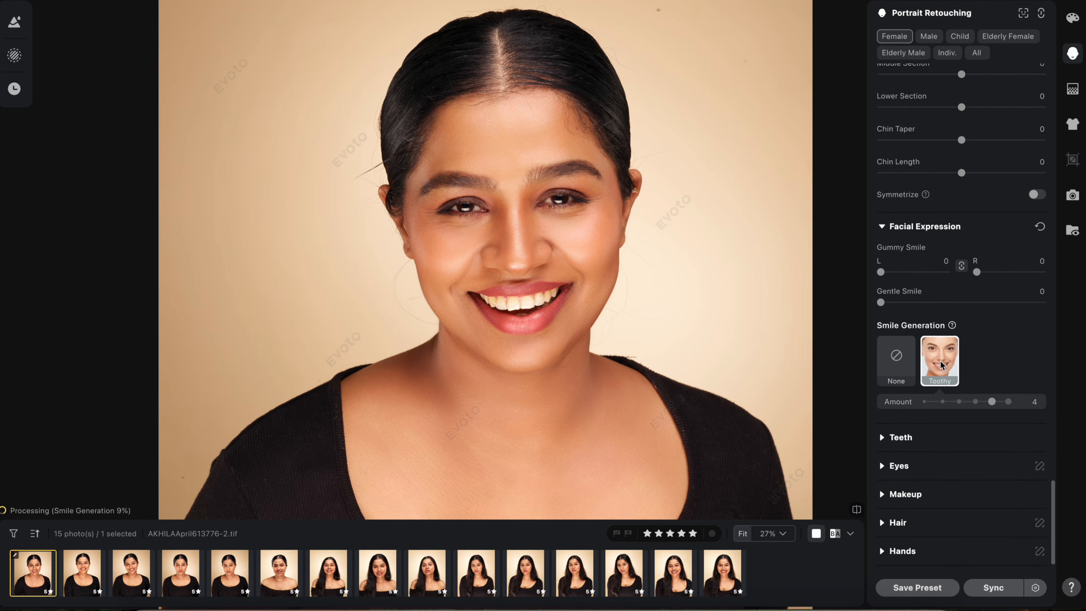
{"action": "left_click", "coordinate": [899, 334]}
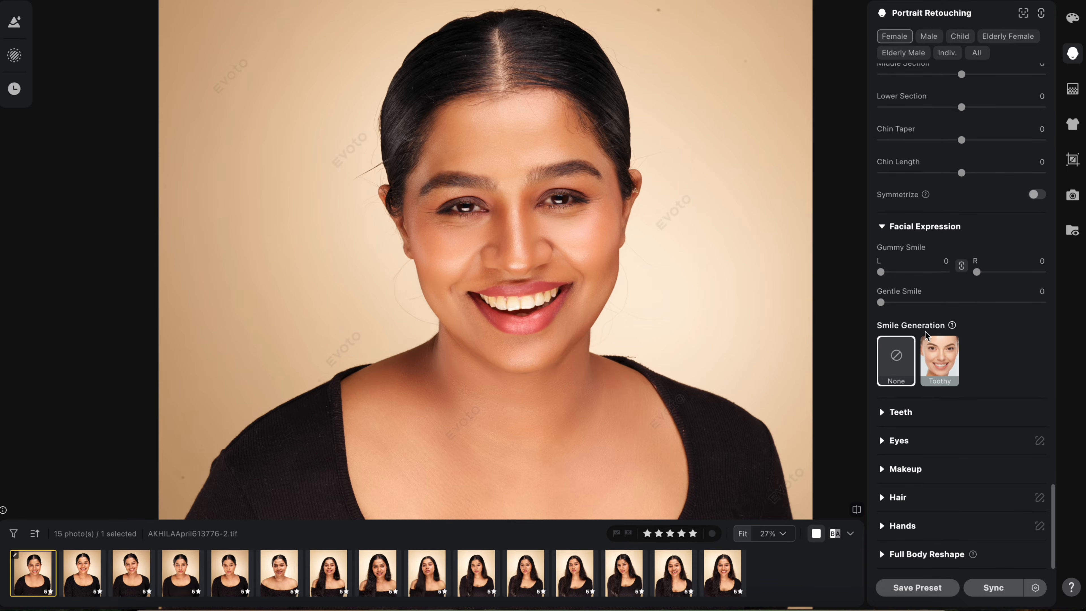
{"action": "left_click", "coordinate": [937, 342]}
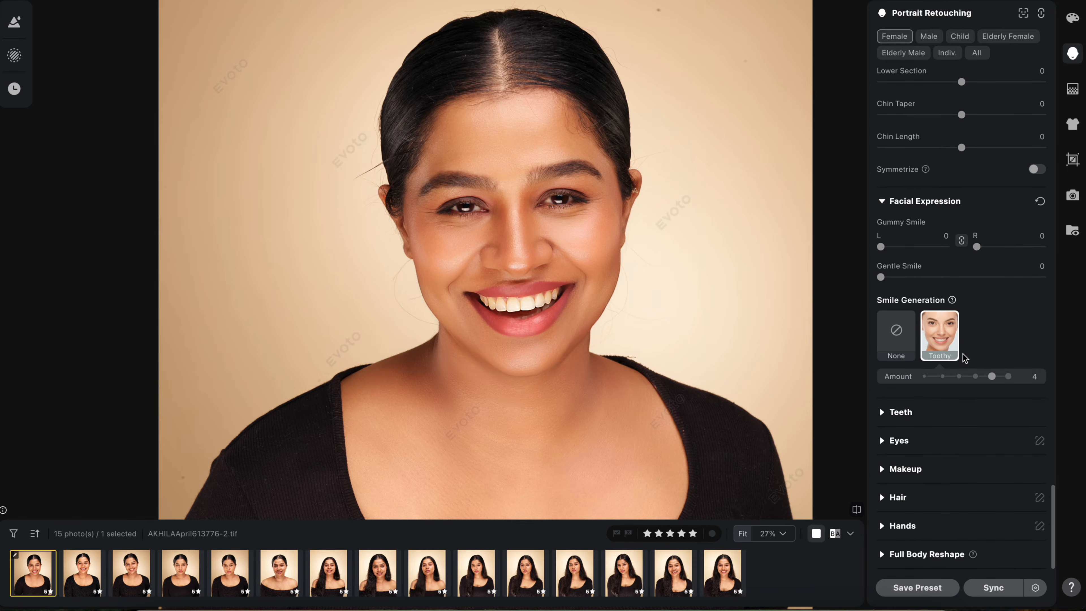
{"action": "left_click", "coordinate": [1008, 376]}
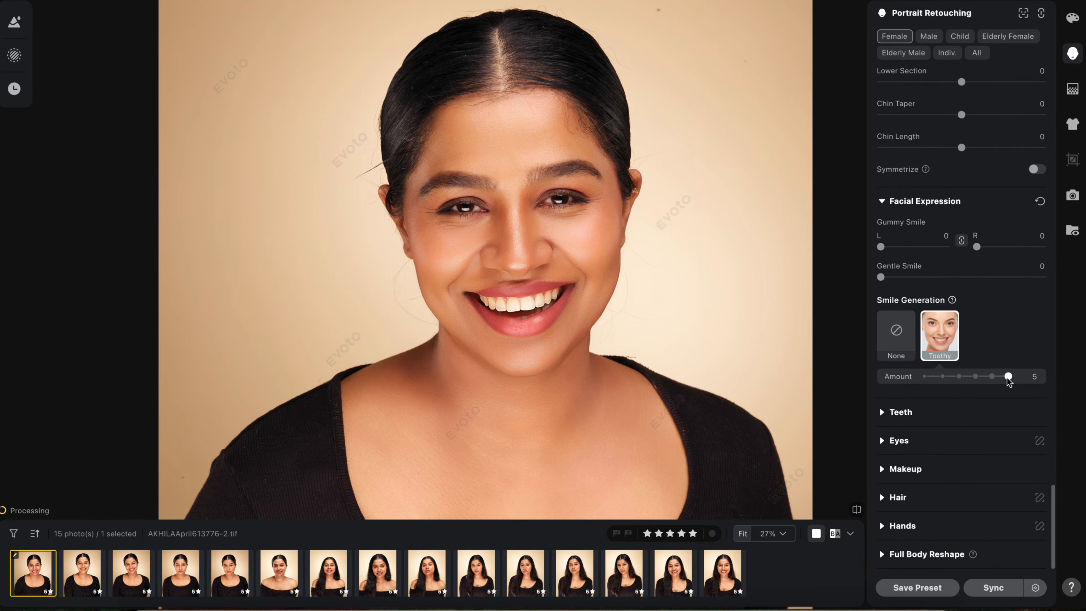
{"action": "left_click", "coordinate": [991, 377]}
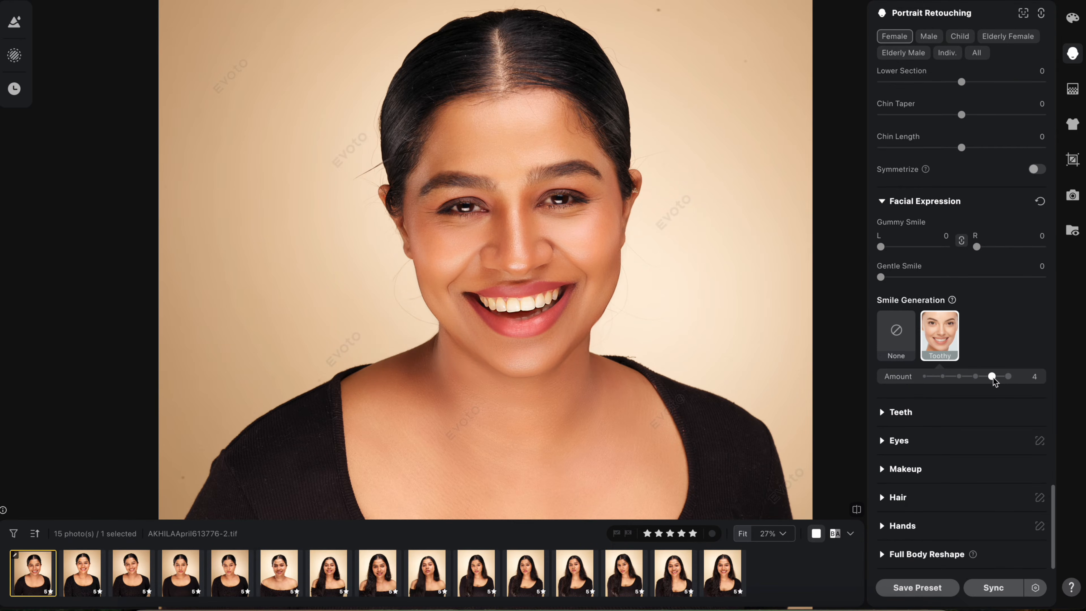
{"action": "left_click", "coordinate": [975, 378]}
{"action": "left_click", "coordinate": [927, 377]}
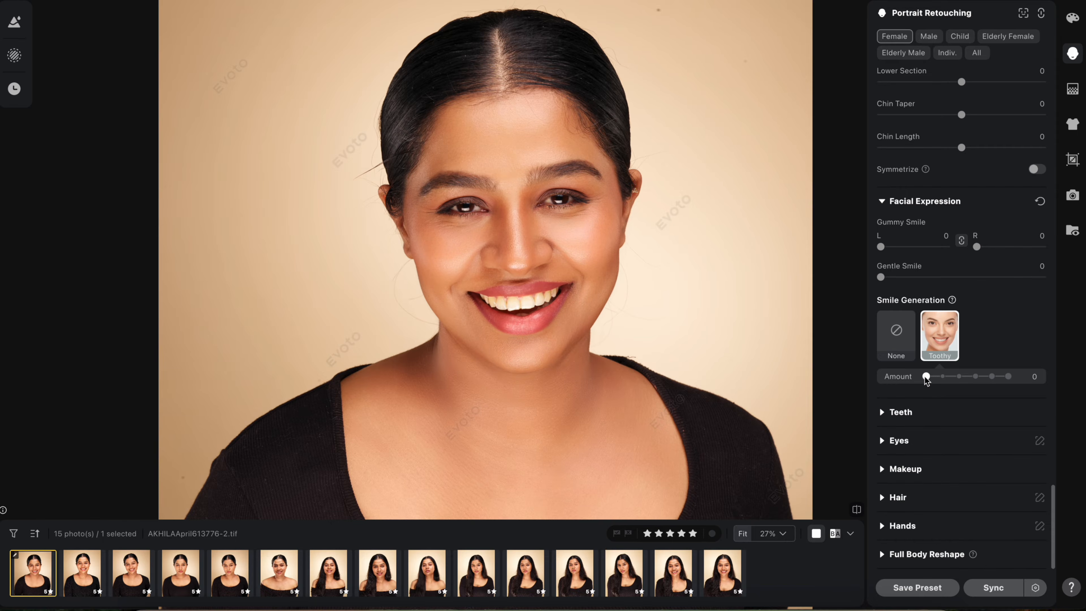
{"action": "left_click", "coordinate": [898, 335]}
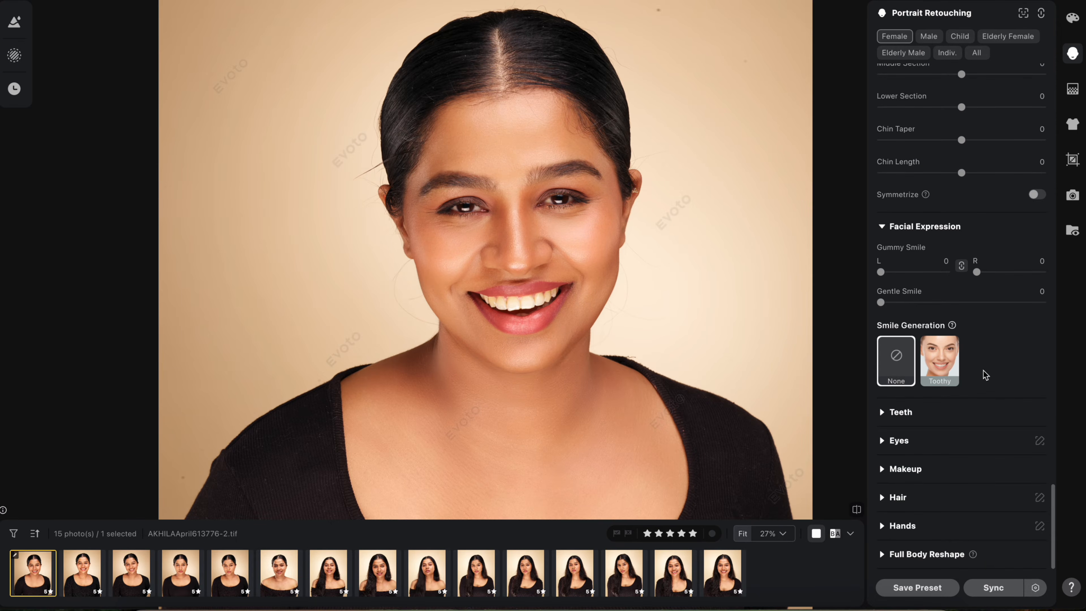
Try Teeth Flaws Removal at 100 on the portrait's teeth and settle it at 41.
{"action": "left_click", "coordinate": [882, 410]}
{"action": "scroll", "coordinate": [965, 363], "scroll_direction": "down", "scroll_amount": 5}
{"action": "scroll", "coordinate": [965, 364], "scroll_direction": "up", "scroll_amount": 1}
{"action": "left_click", "coordinate": [552, 291]}
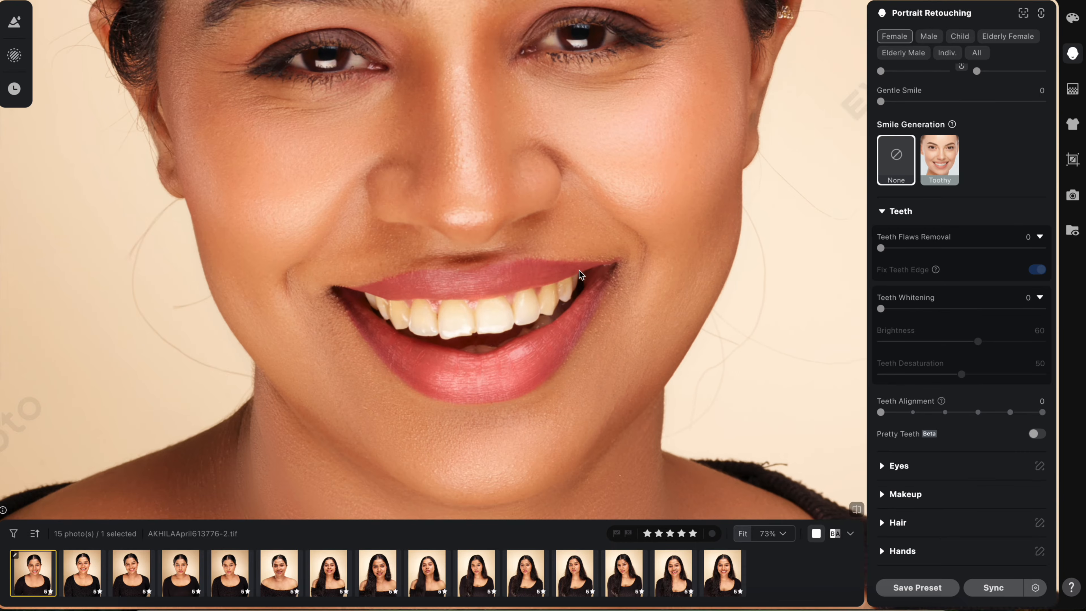
{"action": "left_click_drag", "start_coordinate": [595, 271], "coordinate": [617, 217]}
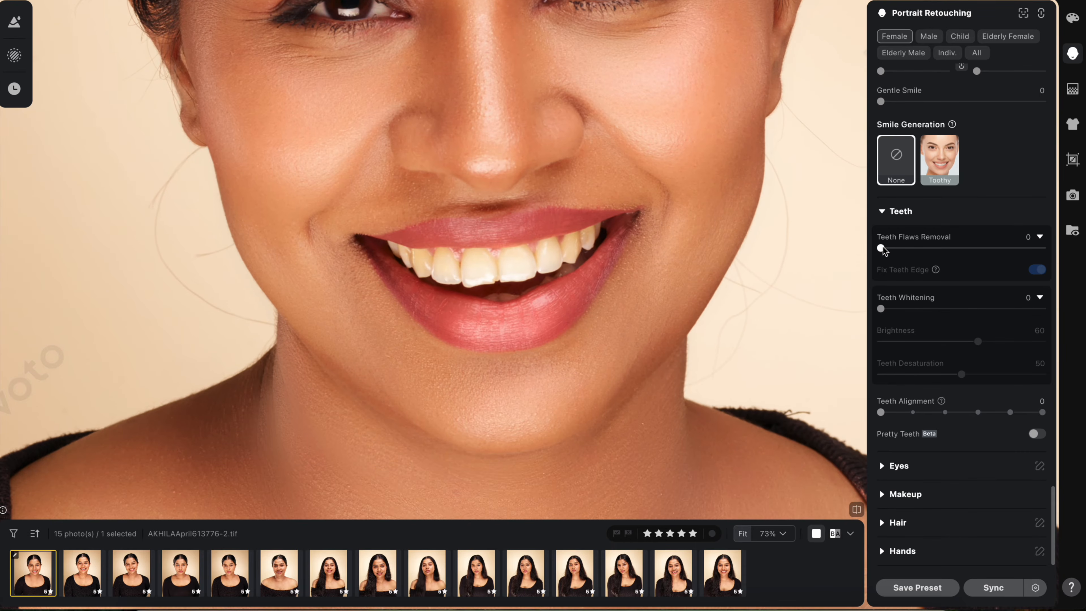
{"action": "left_click_drag", "start_coordinate": [882, 248], "coordinate": [1083, 249]}
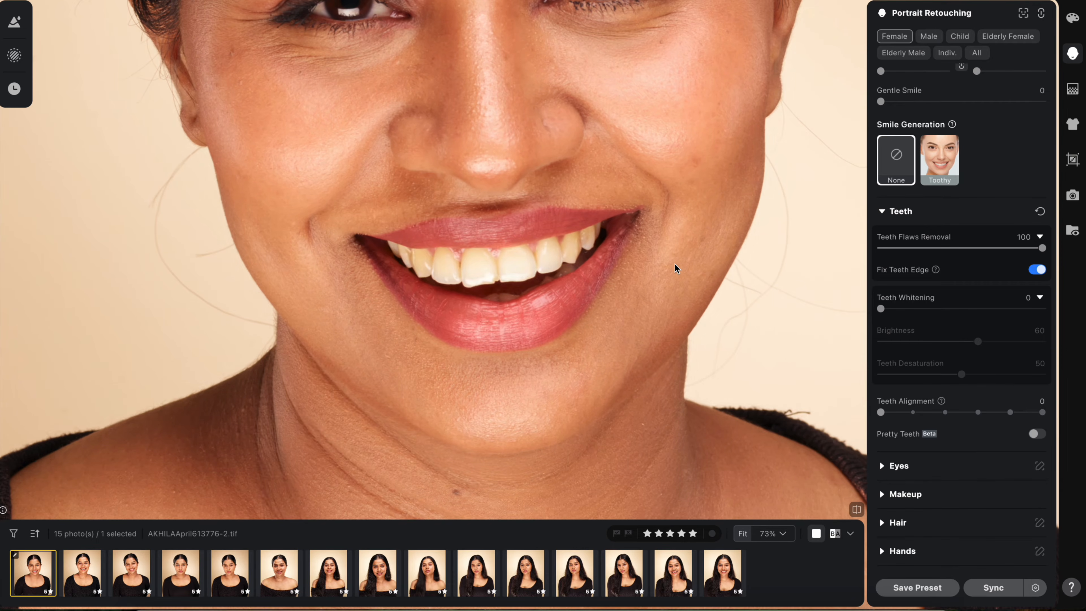
{"action": "left_click", "coordinate": [948, 248]}
Switch Fix Teeth Edge off and back on to compare the edges of the front teeth.
{"action": "left_click", "coordinate": [1035, 269]}
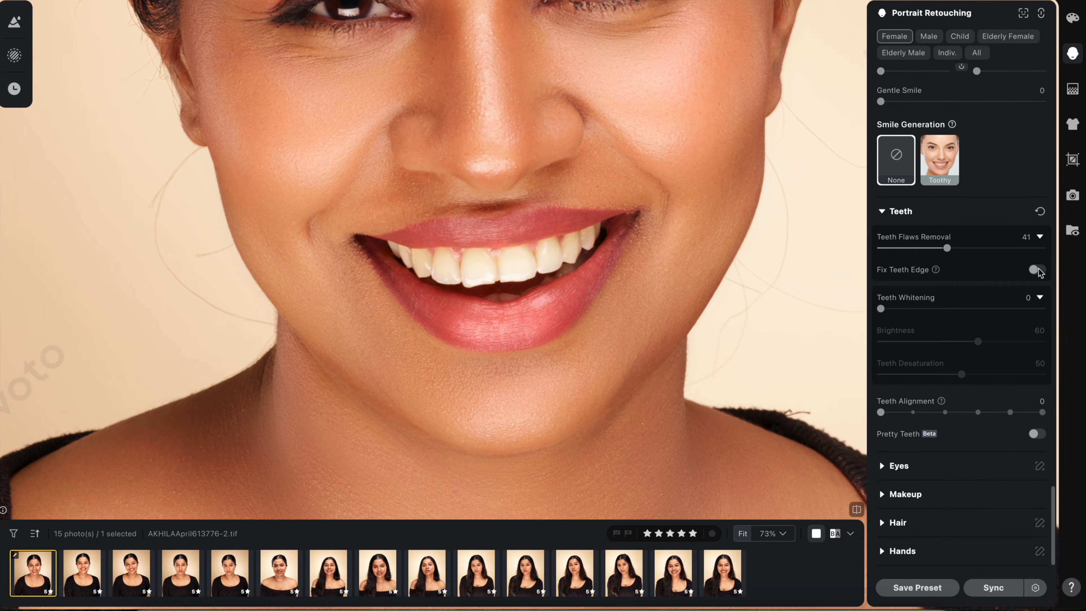
{"action": "scroll", "coordinate": [462, 284], "scroll_direction": "up", "scroll_amount": 5}
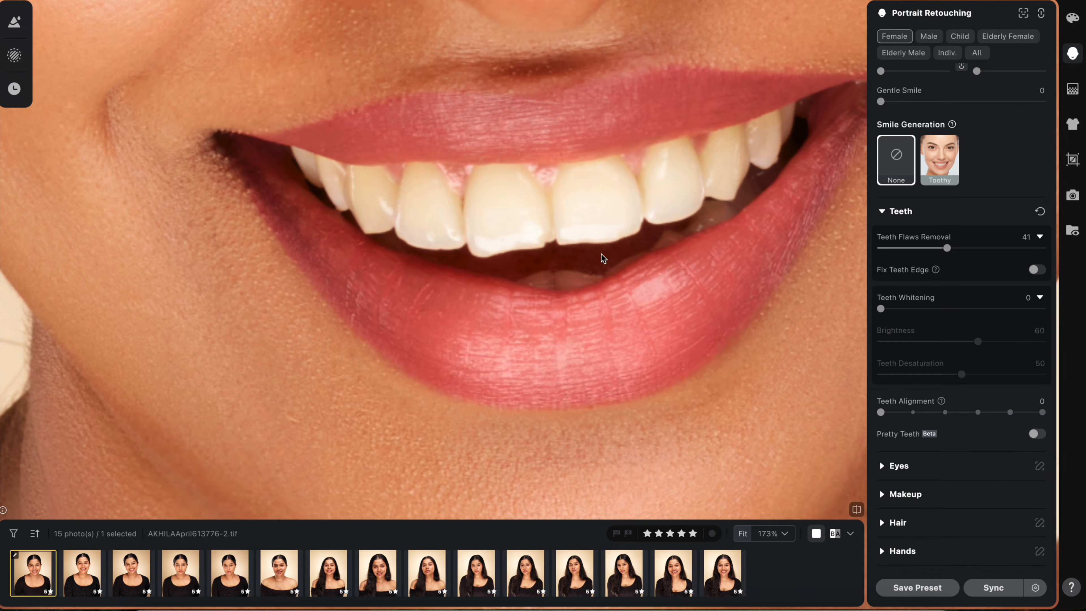
{"action": "left_click", "coordinate": [1037, 270]}
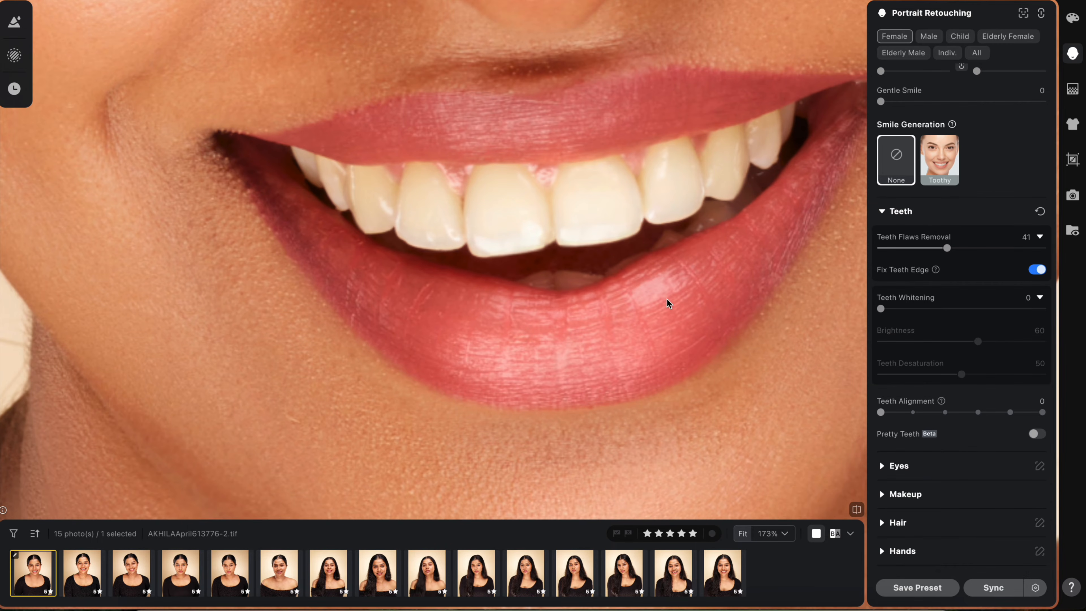
Try Teeth Whitening at 100, settle it at 10, and set the whitening Brightness to 52.
{"action": "scroll", "coordinate": [667, 301], "scroll_direction": "down", "scroll_amount": 3}
{"action": "left_click_drag", "start_coordinate": [805, 310], "coordinate": [704, 336]}
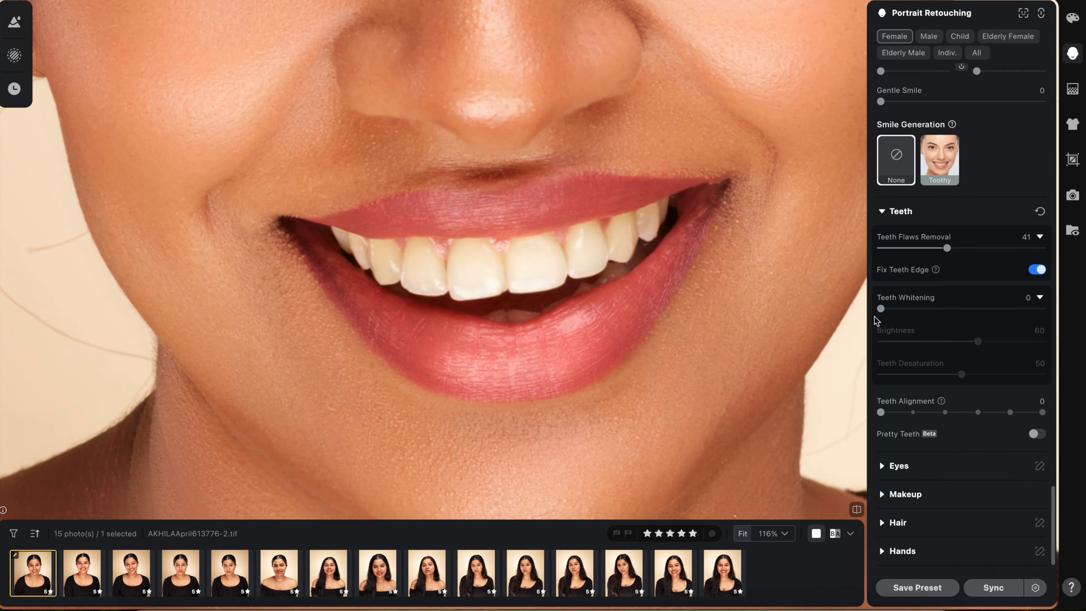
{"action": "left_click_drag", "start_coordinate": [881, 309], "coordinate": [1043, 309]}
{"action": "scroll", "coordinate": [556, 247], "scroll_direction": "down", "scroll_amount": 3}
{"action": "scroll", "coordinate": [550, 247], "scroll_direction": "up", "scroll_amount": 3}
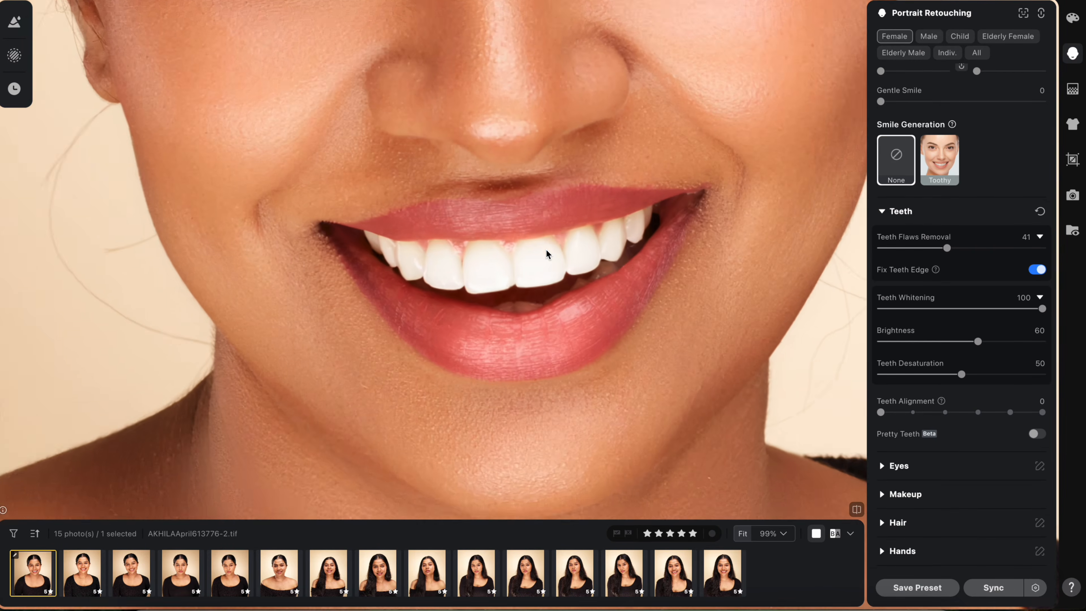
{"action": "left_click", "coordinate": [881, 309]}
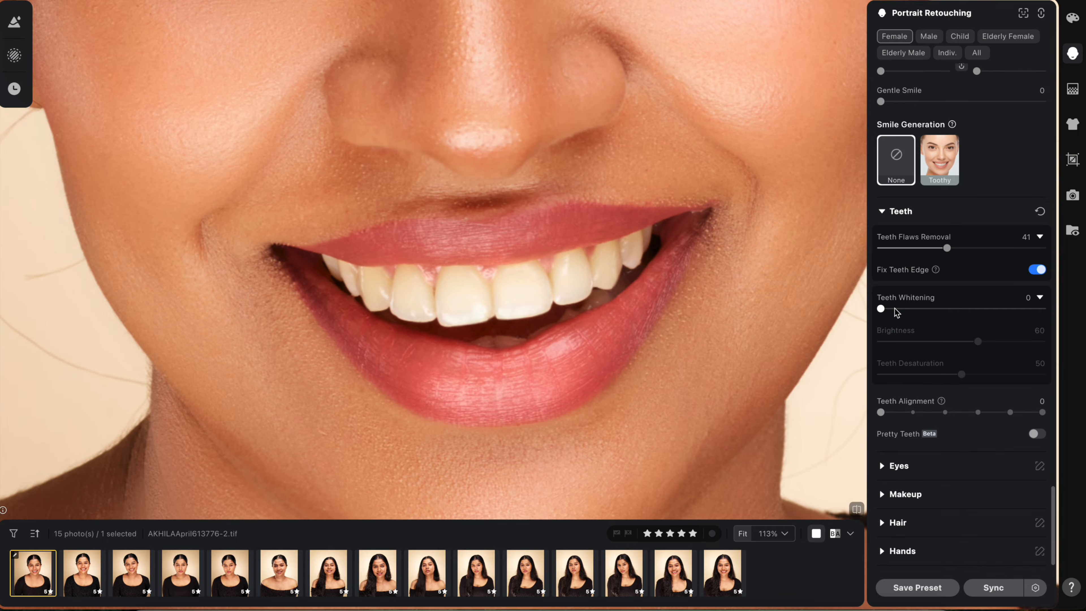
{"action": "left_click_drag", "start_coordinate": [883, 309], "coordinate": [897, 309]}
{"action": "scroll", "coordinate": [585, 286], "scroll_direction": "down", "scroll_amount": 3}
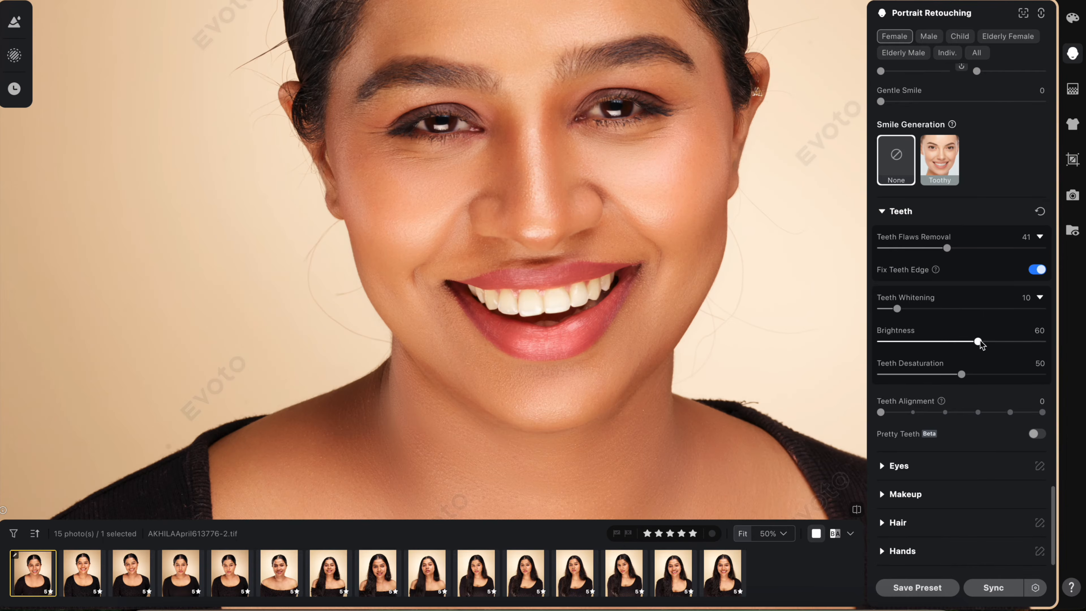
{"action": "mouse_move", "coordinate": [979, 342]}
{"action": "left_mouse_down"}
{"action": "mouse_move", "coordinate": [1043, 342]}
{"action": "mouse_move", "coordinate": [880, 342]}
{"action": "mouse_move", "coordinate": [1042, 342]}
{"action": "mouse_move", "coordinate": [975, 341]}
{"action": "left_mouse_up"}
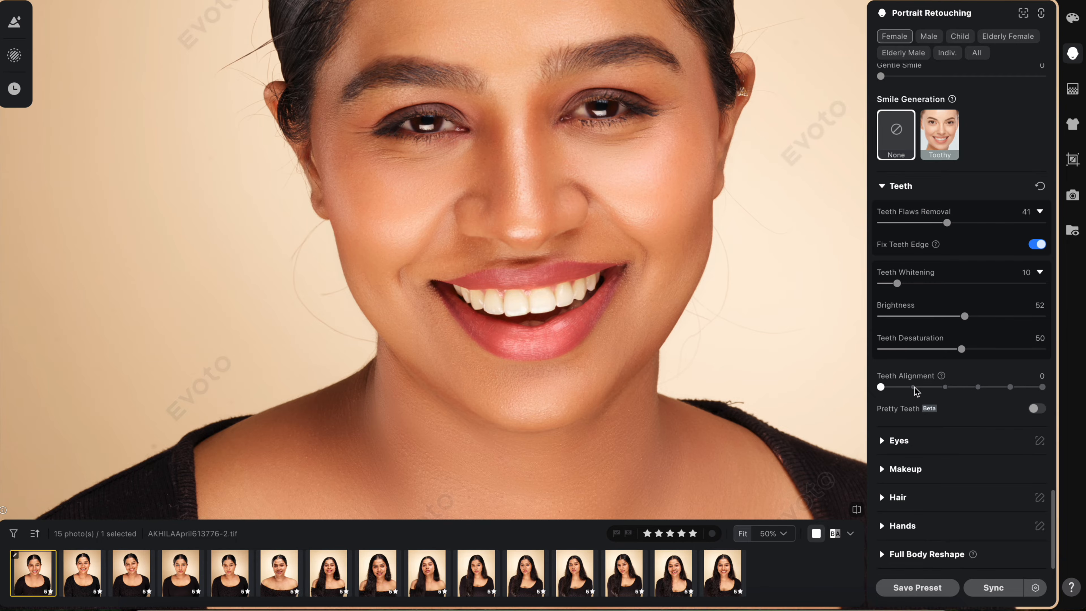
Try the successive Teeth Alignment levels, return it to 0, and try the Pretty Teeth option.
{"action": "left_click", "coordinate": [913, 388]}
{"action": "left_click", "coordinate": [946, 387]}
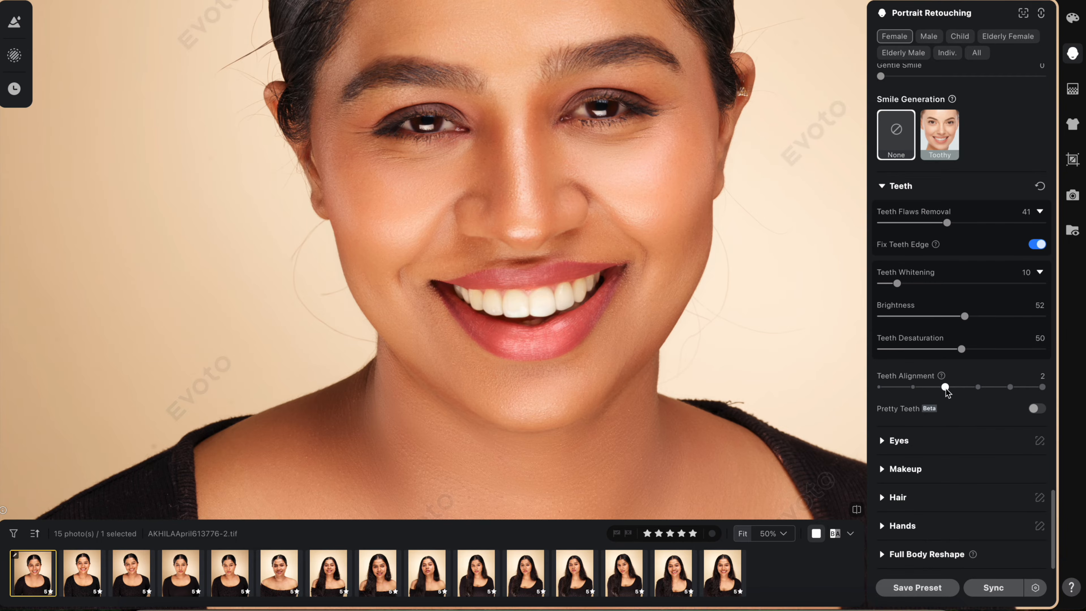
{"action": "left_click", "coordinate": [979, 387]}
{"action": "left_click", "coordinate": [1010, 388]}
{"action": "left_click", "coordinate": [1042, 387]}
{"action": "left_click", "coordinate": [882, 388]}
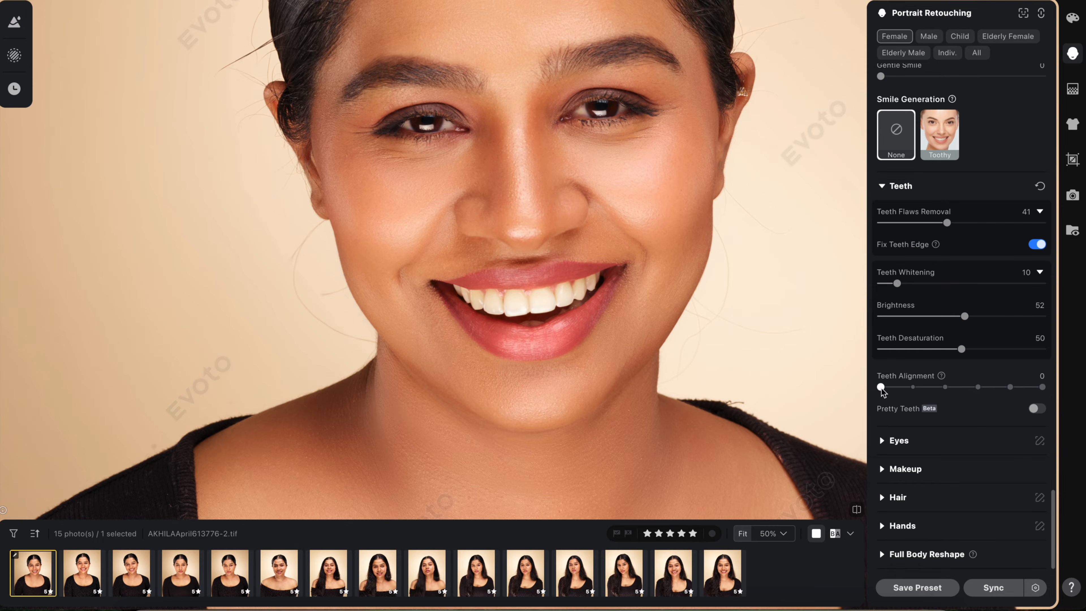
{"action": "left_click", "coordinate": [1043, 411]}
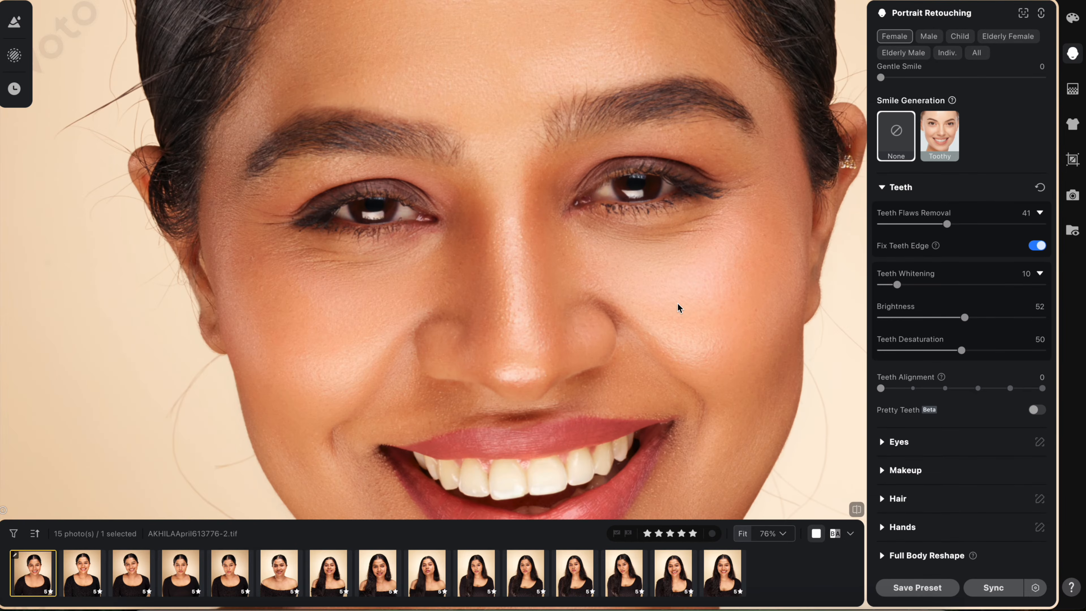
For both eyes, set Brightness to 45, Iris to 55, Eyes (Whites) to 12 and Eye Reflection to 31.
{"action": "left_click_drag", "start_coordinate": [644, 237], "coordinate": [640, 252]}
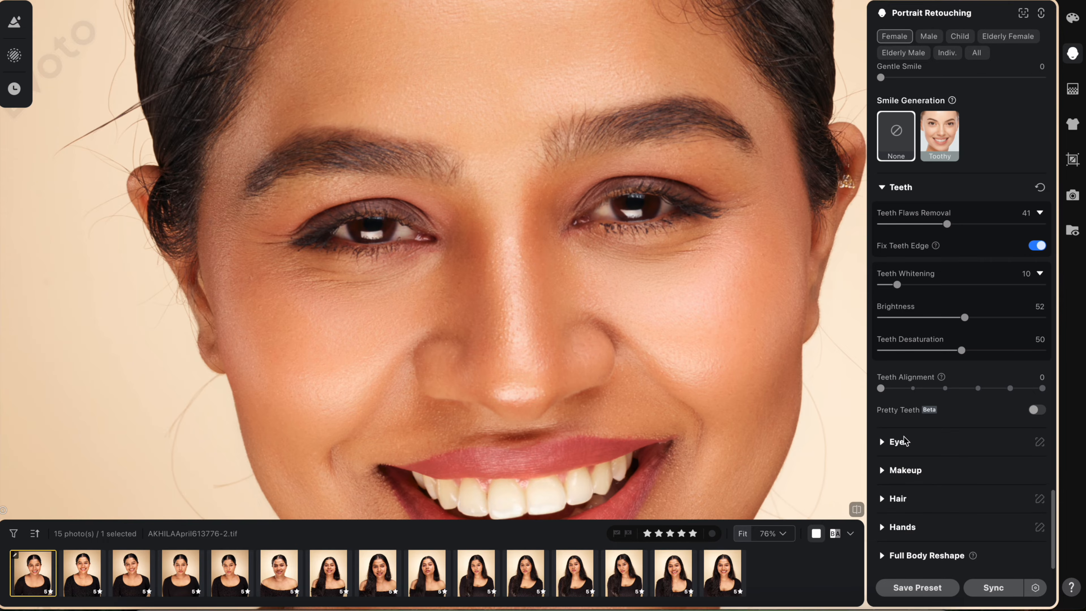
{"action": "left_click", "coordinate": [901, 442]}
{"action": "scroll", "coordinate": [948, 414], "scroll_direction": "down", "scroll_amount": 6}
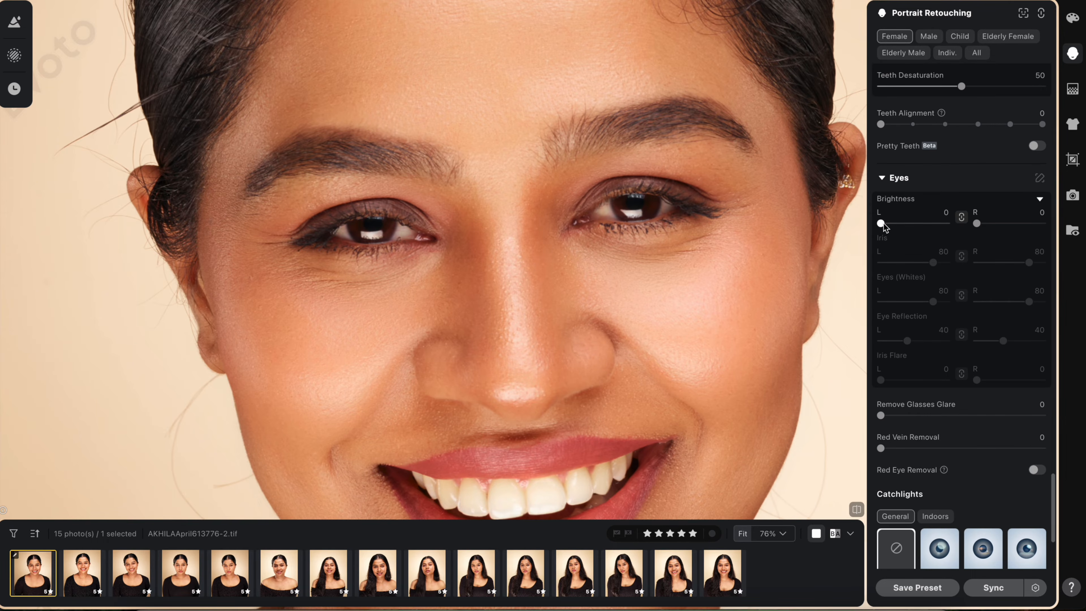
{"action": "left_click_drag", "start_coordinate": [881, 222], "coordinate": [912, 223]}
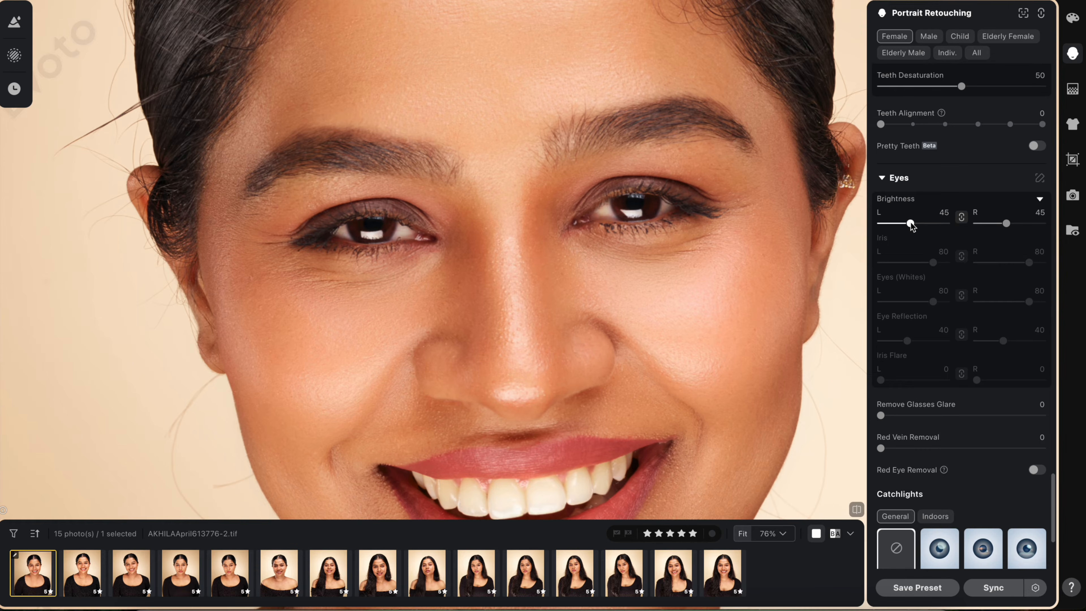
{"action": "left_click_drag", "start_coordinate": [934, 262], "coordinate": [889, 310]}
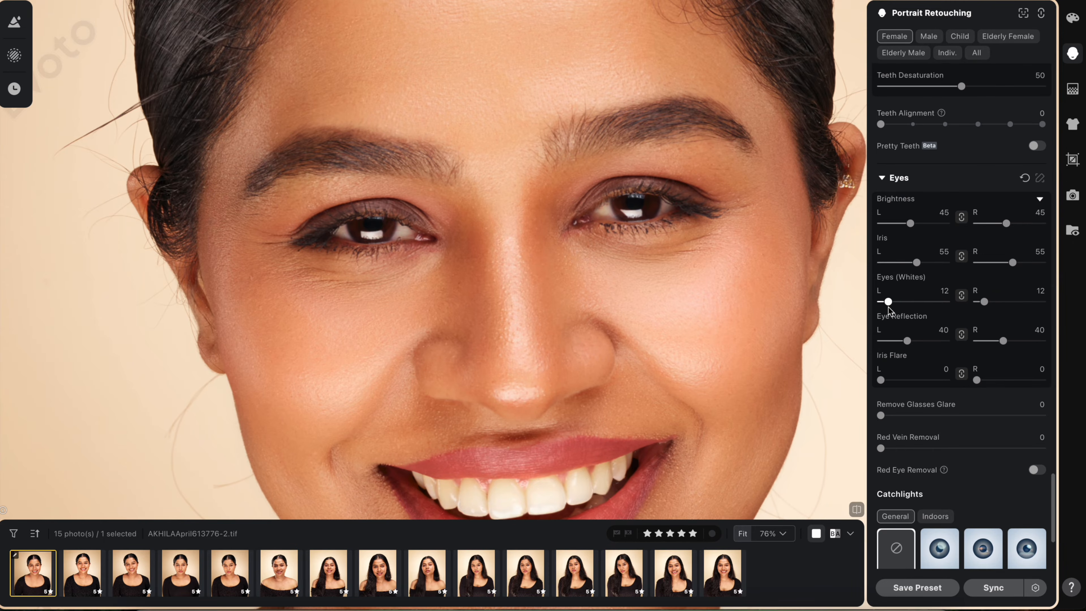
{"action": "scroll", "coordinate": [898, 299], "scroll_direction": "down", "scroll_amount": 3}
{"action": "mouse_move", "coordinate": [908, 242]}
{"action": "left_mouse_down"}
{"action": "mouse_move", "coordinate": [933, 242]}
{"action": "mouse_move", "coordinate": [901, 242]}
{"action": "left_mouse_up"}
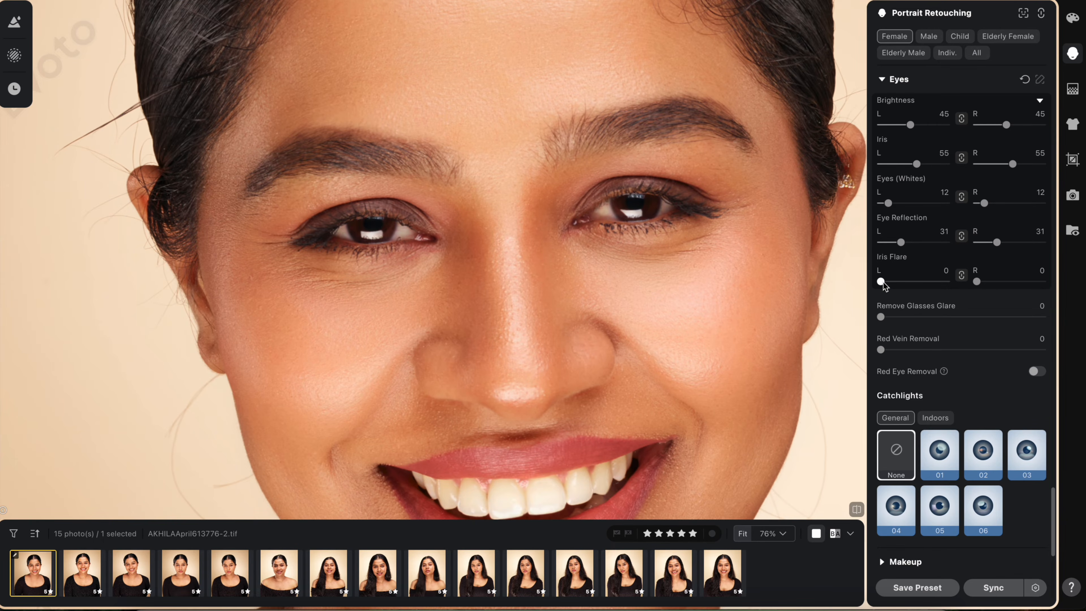
Set Iris Flare to 21 for both eyes and Red Vein Removal to 100, checking the eyes up close.
{"action": "mouse_move", "coordinate": [882, 283]}
{"action": "left_mouse_down"}
{"action": "mouse_move", "coordinate": [992, 280]}
{"action": "mouse_move", "coordinate": [883, 282]}
{"action": "mouse_move", "coordinate": [924, 296]}
{"action": "mouse_move", "coordinate": [933, 280]}
{"action": "mouse_move", "coordinate": [895, 283]}
{"action": "left_mouse_up"}
{"action": "scroll", "coordinate": [676, 180], "scroll_direction": "up", "scroll_amount": 5}
{"action": "scroll", "coordinate": [728, 249], "scroll_direction": "down", "scroll_amount": 2}
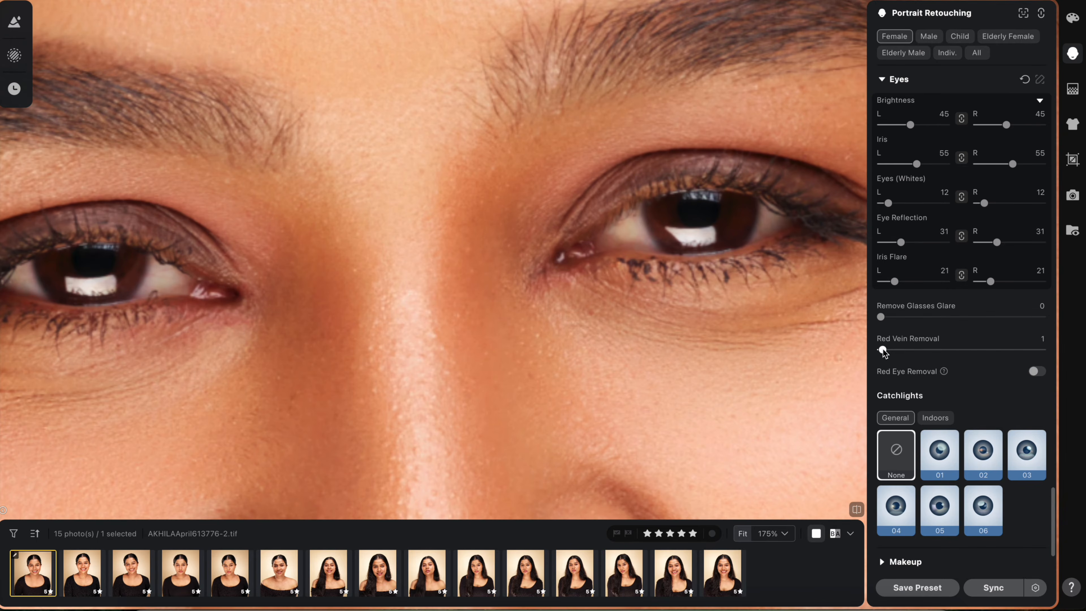
{"action": "left_click_drag", "start_coordinate": [880, 350], "coordinate": [1042, 350]}
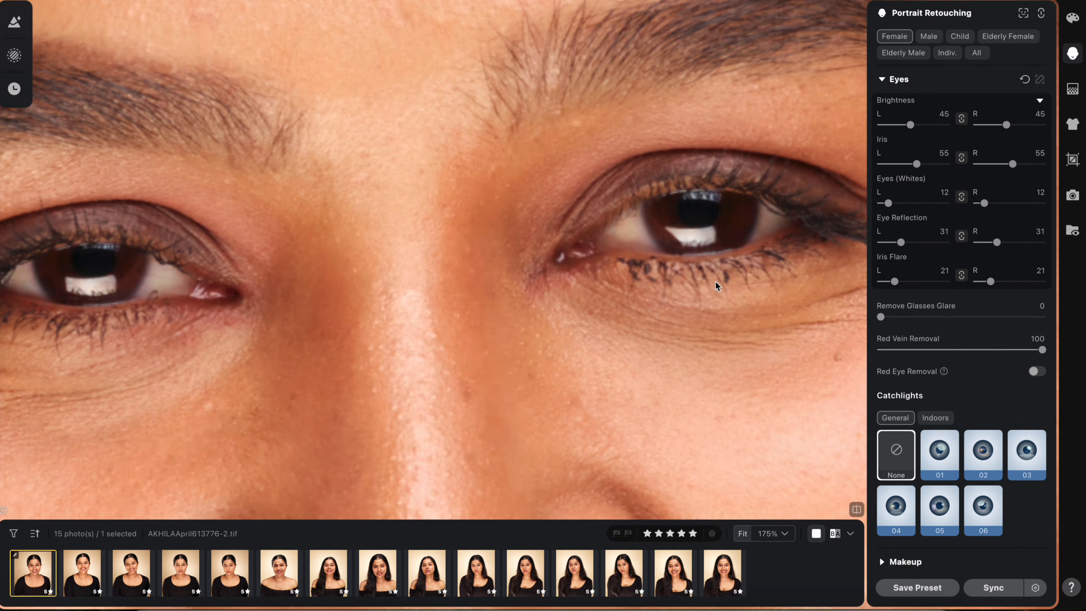
{"action": "scroll", "coordinate": [688, 212], "scroll_direction": "up", "scroll_amount": 5}
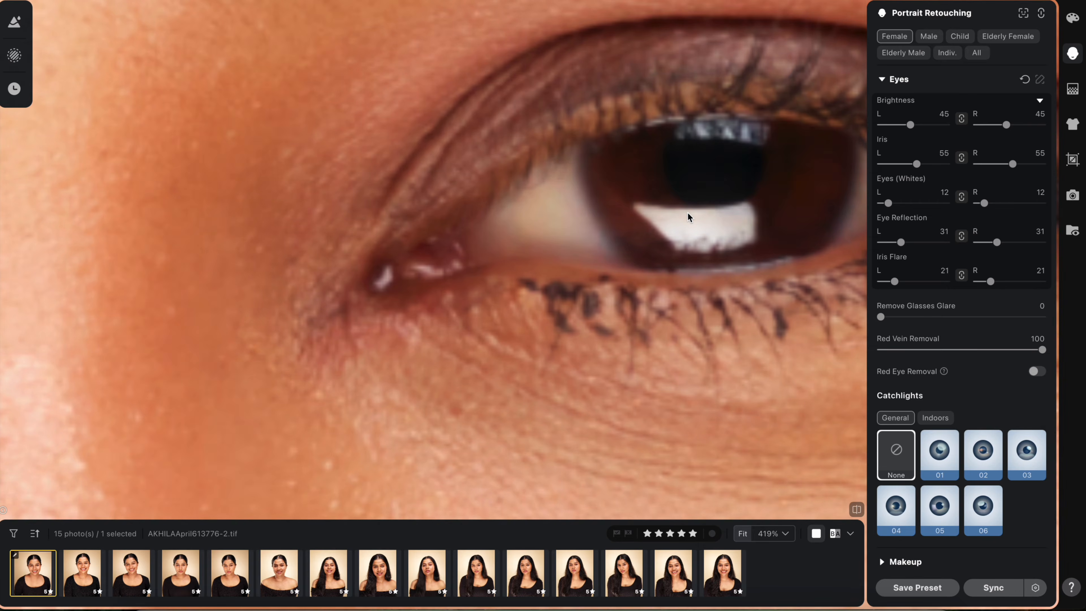
{"action": "scroll", "coordinate": [687, 212], "scroll_direction": "down", "scroll_amount": 5}
{"action": "scroll", "coordinate": [944, 367], "scroll_direction": "down", "scroll_amount": 2}
Try catchlight styles 01, 02, 03 and 06 on the eyes, and return Catchlights to None.
{"action": "left_click", "coordinate": [944, 367]}
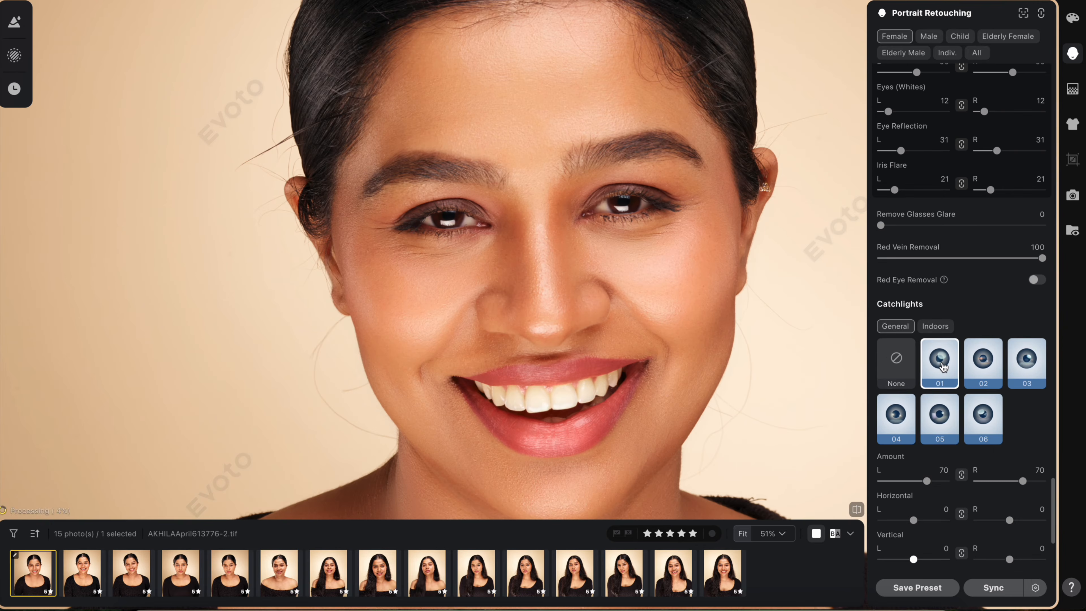
{"action": "left_click", "coordinate": [983, 368]}
{"action": "left_click", "coordinate": [1032, 370]}
{"action": "left_click", "coordinate": [971, 421]}
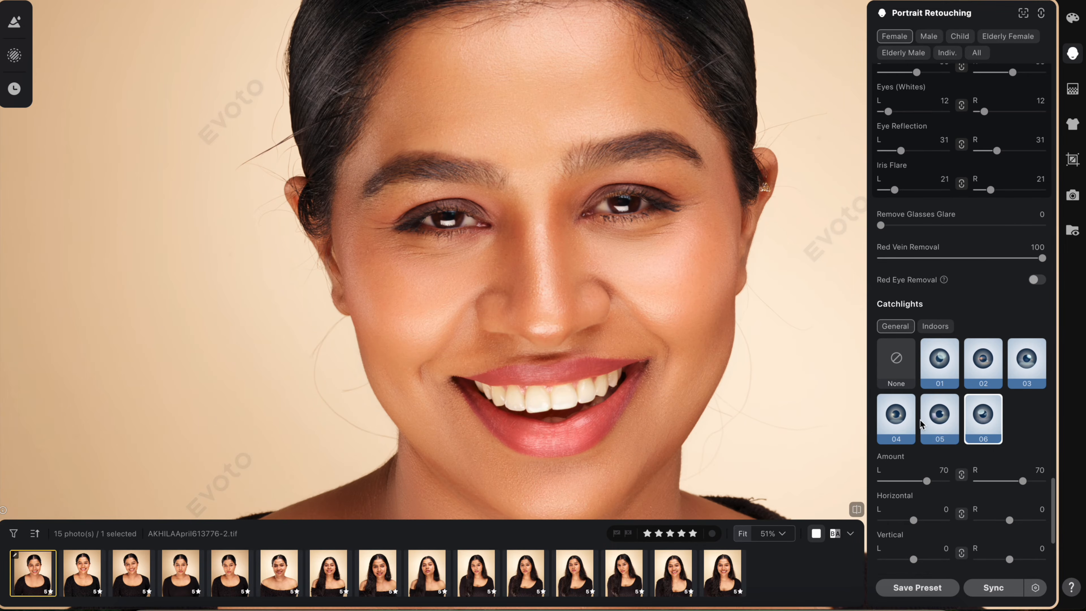
{"action": "left_click", "coordinate": [890, 363]}
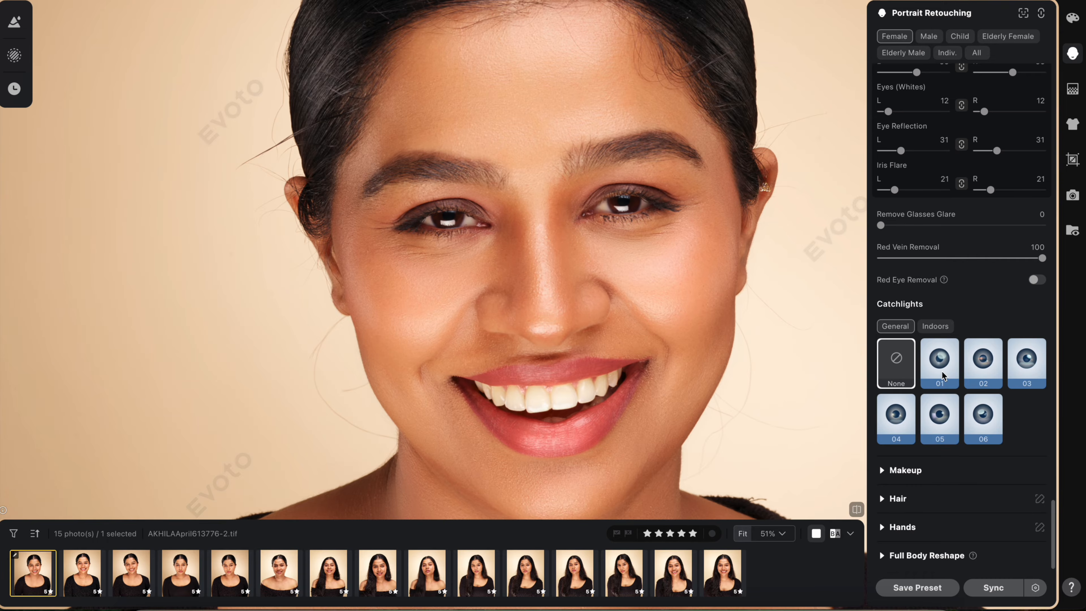
Open the Makeup settings and set both Highlights and Contour to 45.
{"action": "left_click", "coordinate": [897, 470]}
{"action": "scroll", "coordinate": [594, 321], "scroll_direction": "down", "scroll_amount": 5}
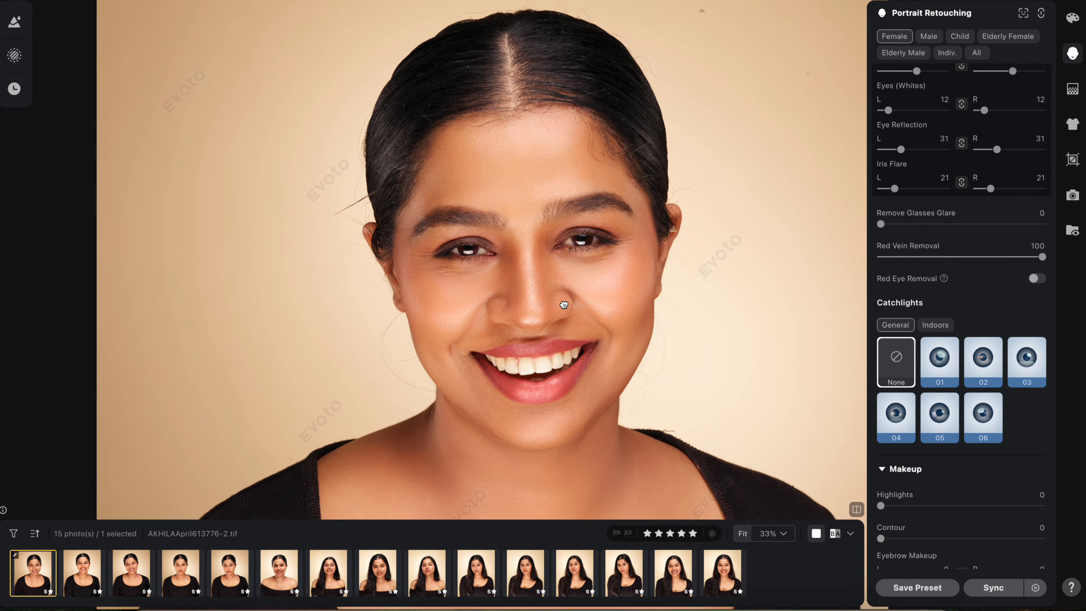
{"action": "left_click", "coordinate": [931, 468]}
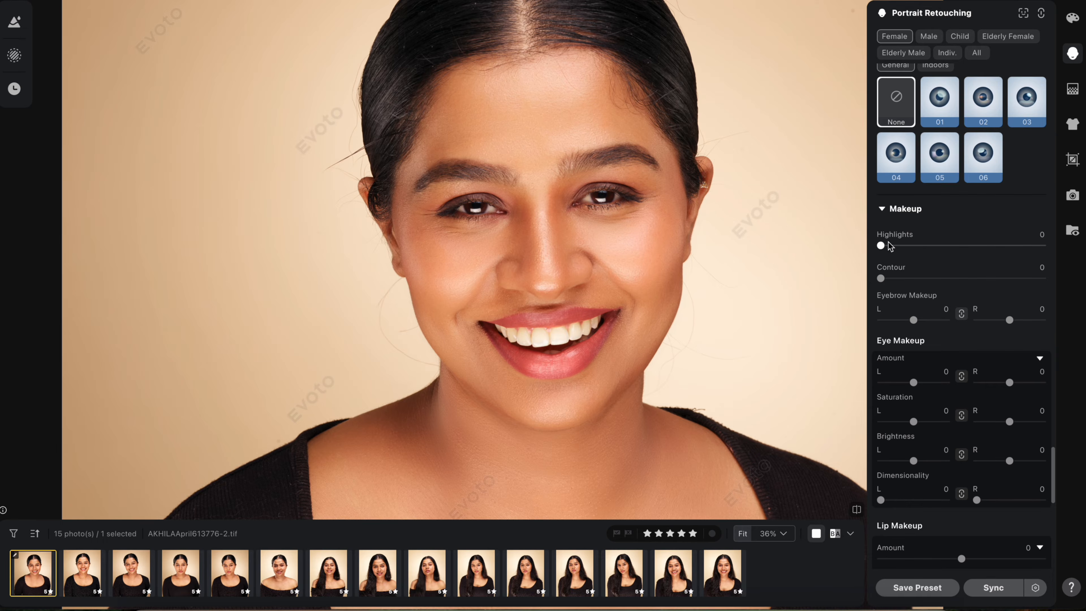
{"action": "left_click_drag", "start_coordinate": [881, 245], "coordinate": [943, 248]}
{"action": "left_click", "coordinate": [938, 245]}
{"action": "left_click_drag", "start_coordinate": [938, 245], "coordinate": [954, 246]}
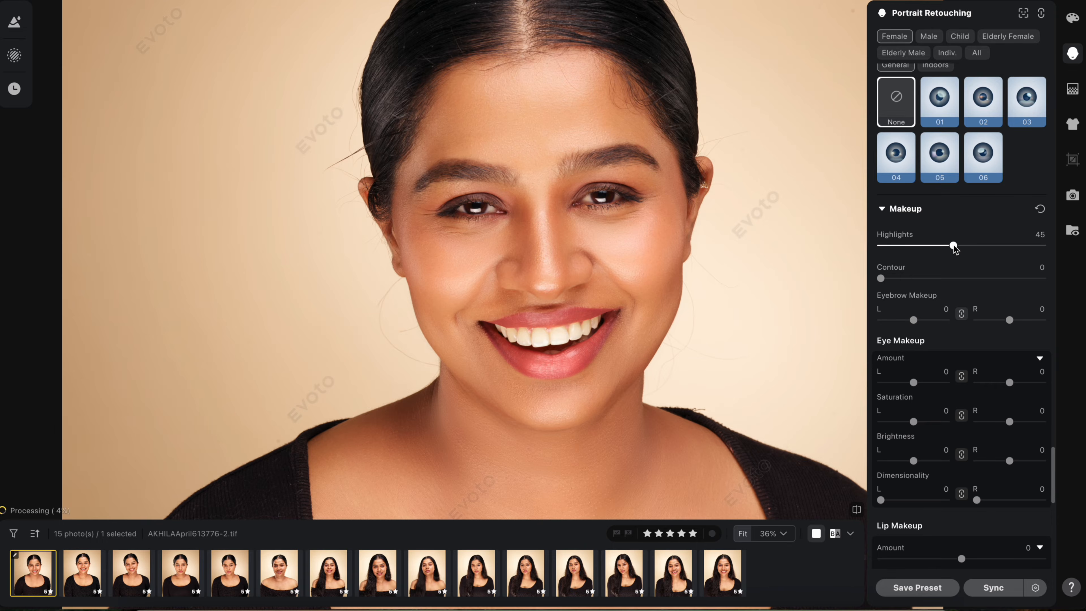
{"action": "left_click_drag", "start_coordinate": [881, 279], "coordinate": [952, 278]}
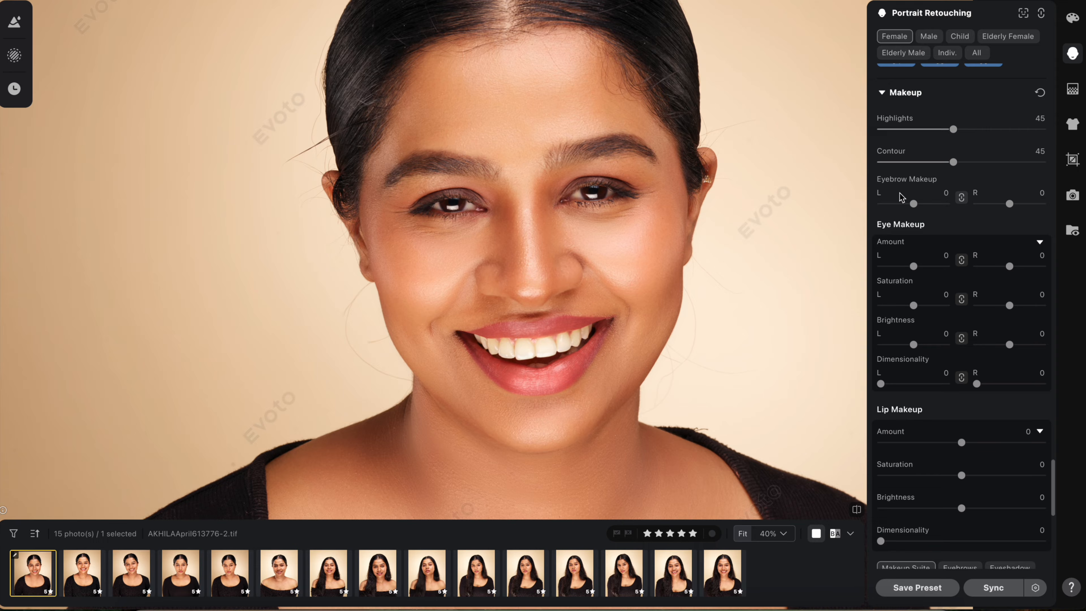
Try Eyebrow Makeup at 100 on both brows and settle it at 21.
{"action": "left_click_drag", "start_coordinate": [913, 203], "coordinate": [954, 201]}
{"action": "scroll", "coordinate": [634, 125], "scroll_direction": "up", "scroll_amount": 5}
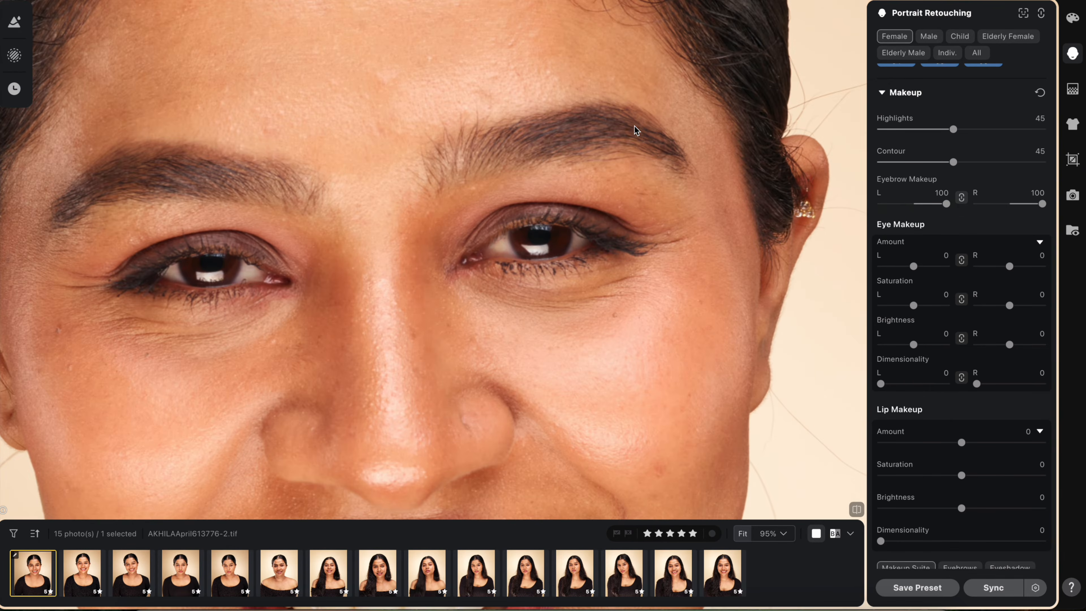
{"action": "scroll", "coordinate": [634, 126], "scroll_direction": "down", "scroll_amount": 5}
{"action": "left_click", "coordinate": [919, 204]}
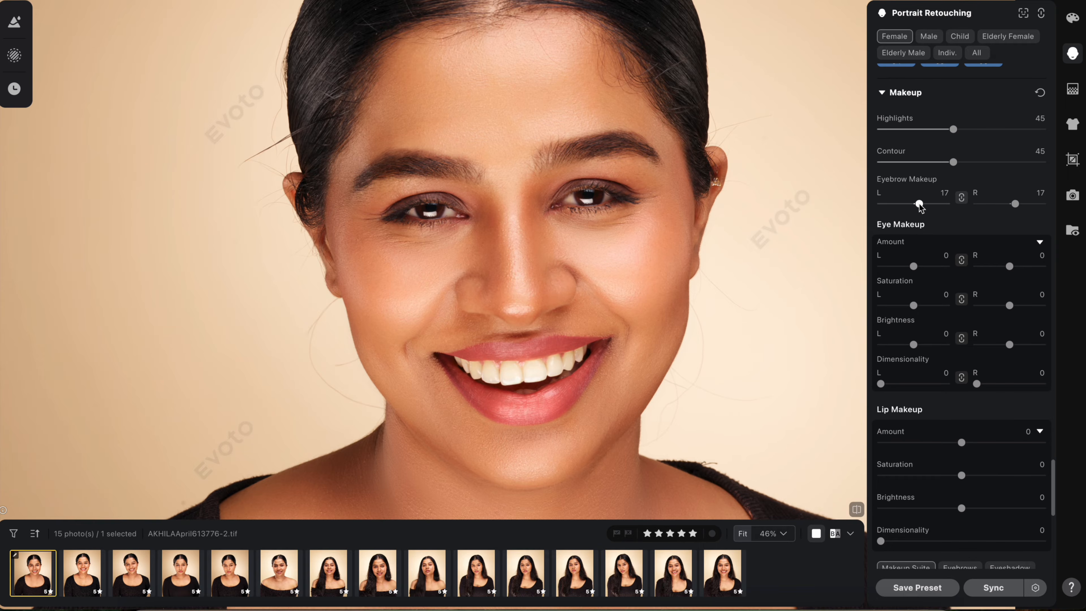
{"action": "left_click_drag", "start_coordinate": [919, 205], "coordinate": [921, 205]}
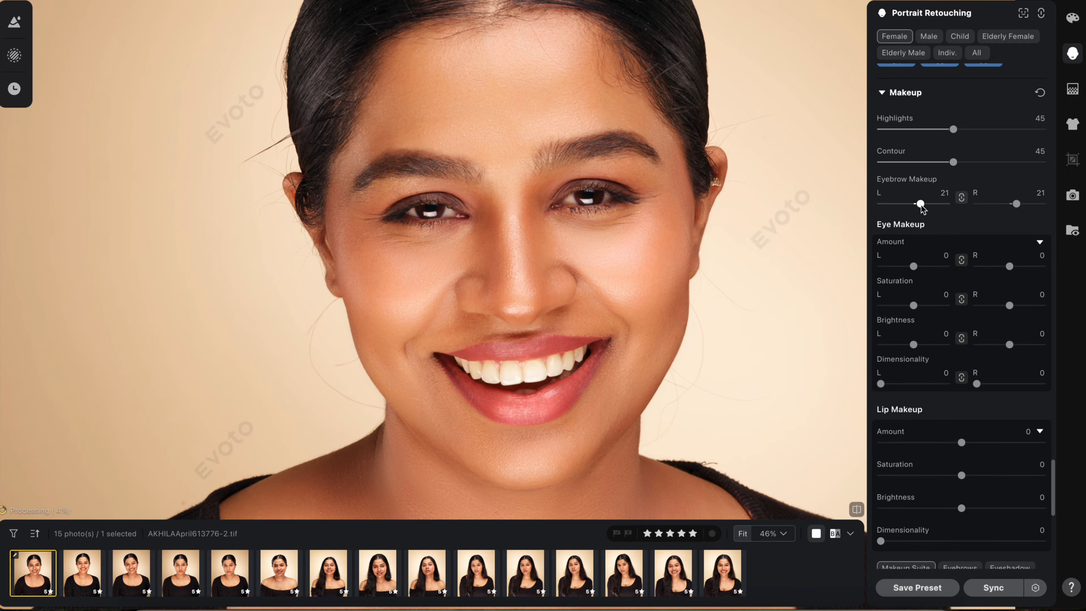
For the Eye Makeup of both eyes, set Amount to 23, Saturation to 15, Brightness to 2 and Dimensionality to 7.
{"action": "scroll", "coordinate": [911, 180], "scroll_direction": "down", "scroll_amount": 3}
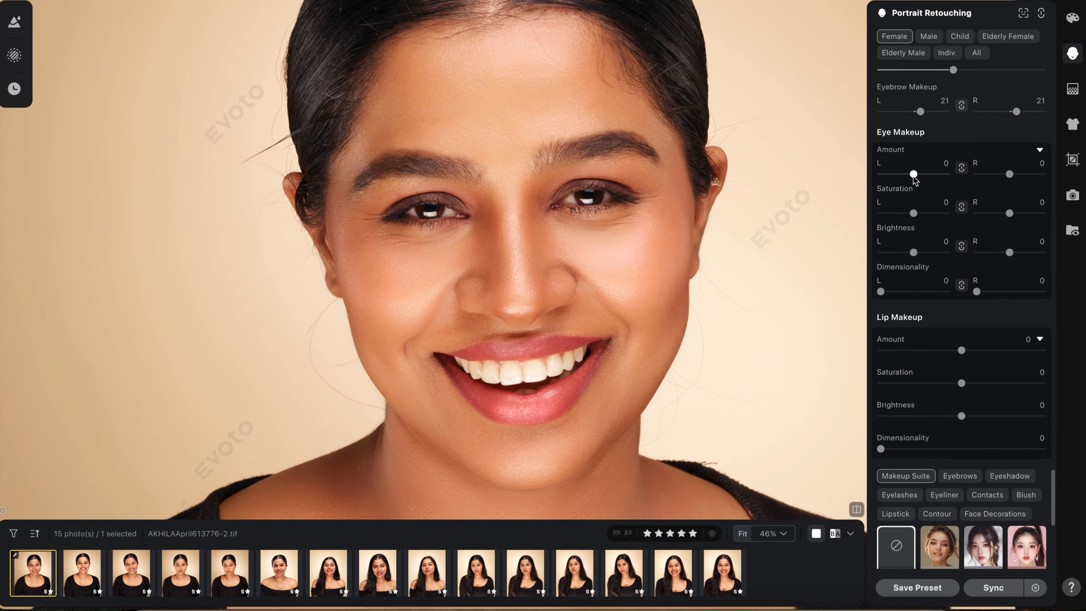
{"action": "left_click_drag", "start_coordinate": [913, 176], "coordinate": [912, 174]}
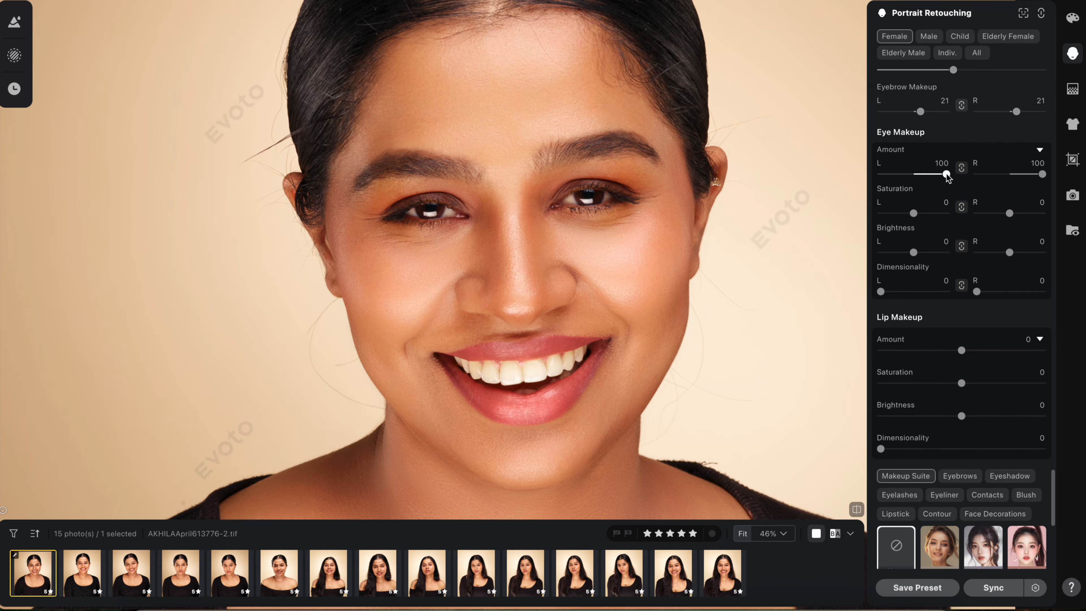
{"action": "left_click_drag", "start_coordinate": [948, 175], "coordinate": [921, 174]}
{"action": "left_click_drag", "start_coordinate": [914, 213], "coordinate": [918, 213]}
{"action": "left_click_drag", "start_coordinate": [913, 252], "coordinate": [915, 253]}
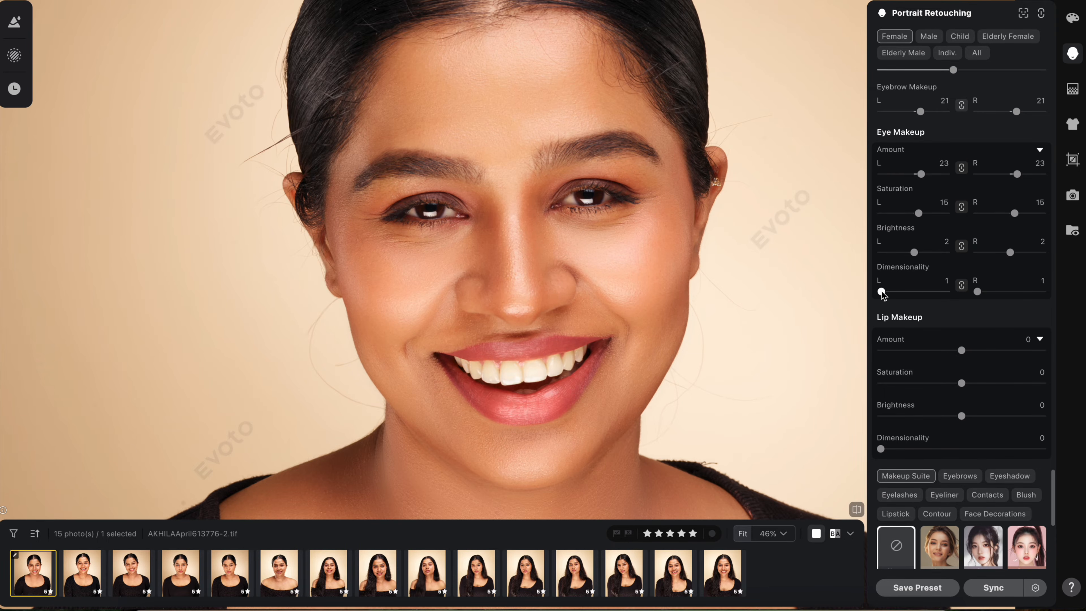
{"action": "mouse_move", "coordinate": [882, 292]}
{"action": "left_mouse_down"}
{"action": "mouse_move", "coordinate": [899, 291]}
{"action": "mouse_move", "coordinate": [886, 294]}
{"action": "left_mouse_up"}
{"action": "scroll", "coordinate": [612, 203], "scroll_direction": "up", "scroll_amount": 2}
{"action": "scroll", "coordinate": [597, 234], "scroll_direction": "down", "scroll_amount": 3}
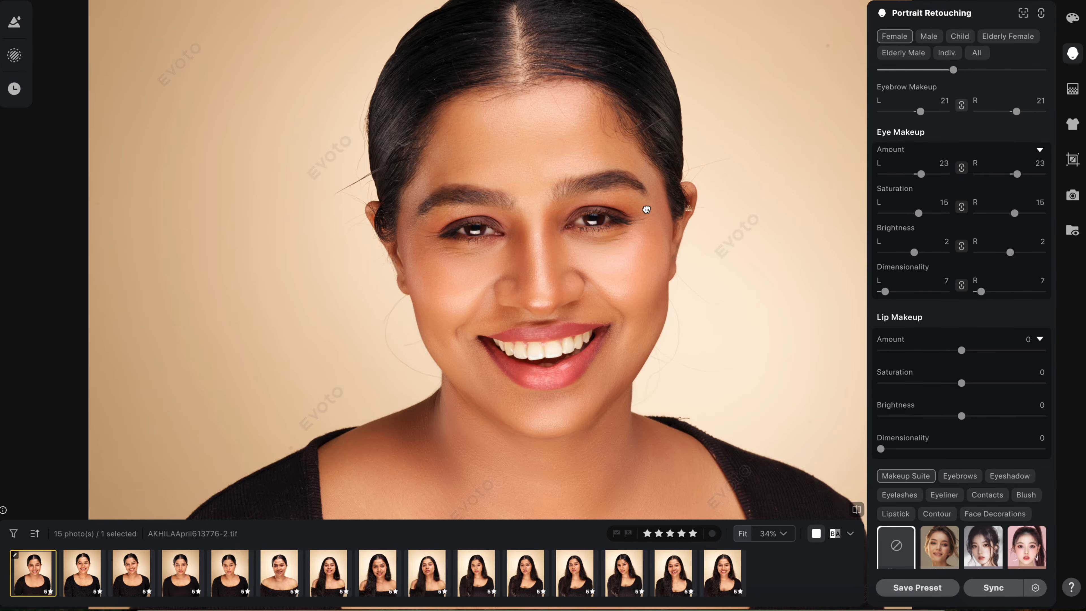
{"action": "scroll", "coordinate": [636, 210], "scroll_direction": "up", "scroll_amount": 1}
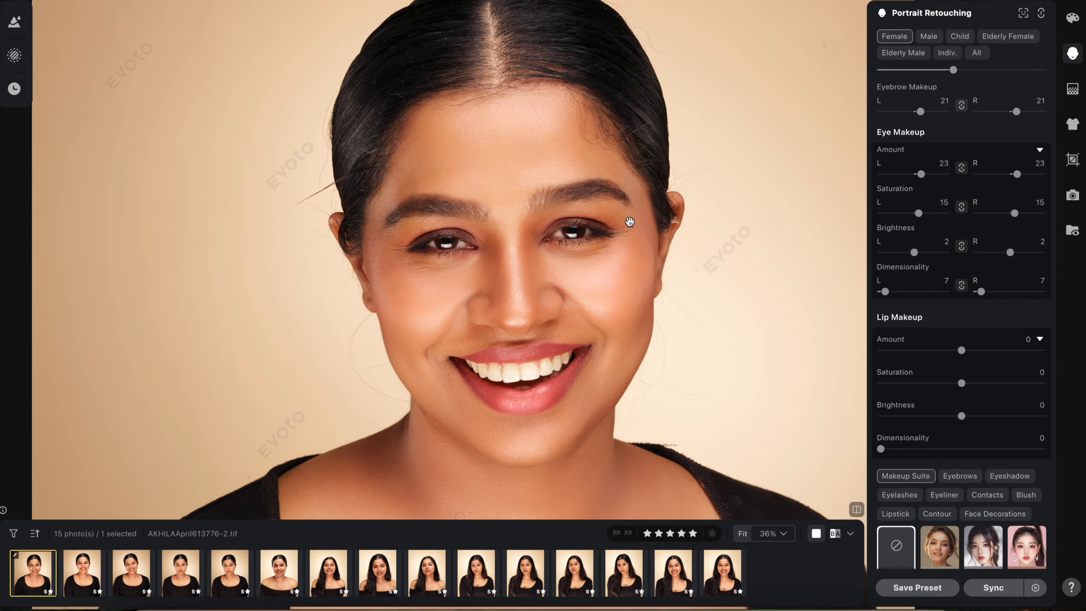
{"action": "scroll", "coordinate": [632, 219], "scroll_direction": "down", "scroll_amount": 1}
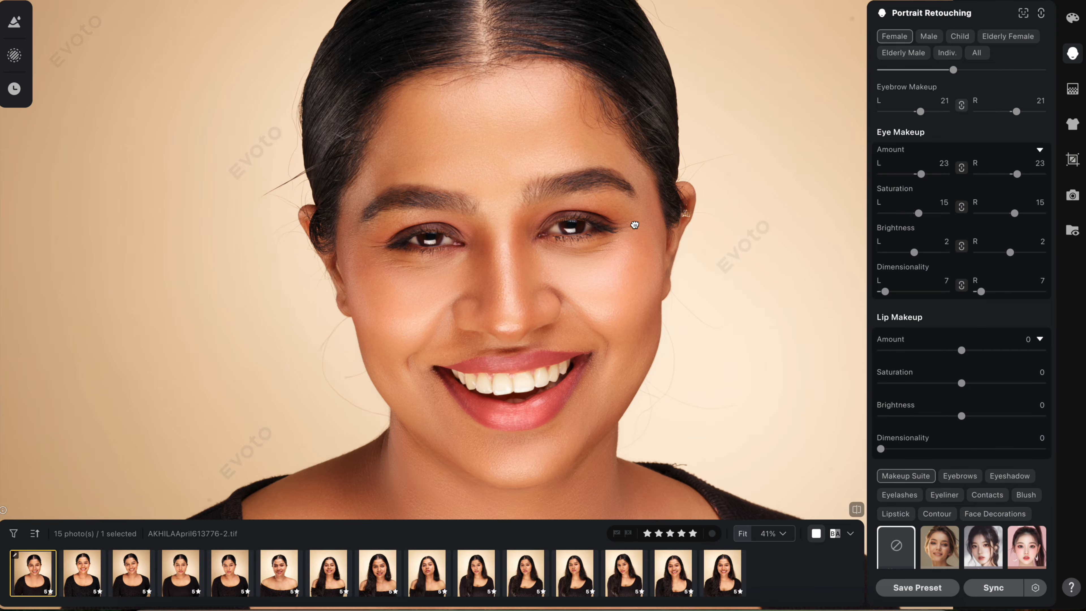
{"action": "mouse_move", "coordinate": [636, 224]}
{"action": "left_mouse_down"}
{"action": "mouse_move", "coordinate": [650, 300]}
{"action": "mouse_move", "coordinate": [640, 209]}
{"action": "left_mouse_up"}
{"action": "scroll", "coordinate": [640, 237], "scroll_direction": "down", "scroll_amount": 1}
Try the Lip Makeup Amount at 33 and settle it at 41, checking the lips at different magnifications.
{"action": "scroll", "coordinate": [558, 332], "scroll_direction": "up", "scroll_amount": 3}
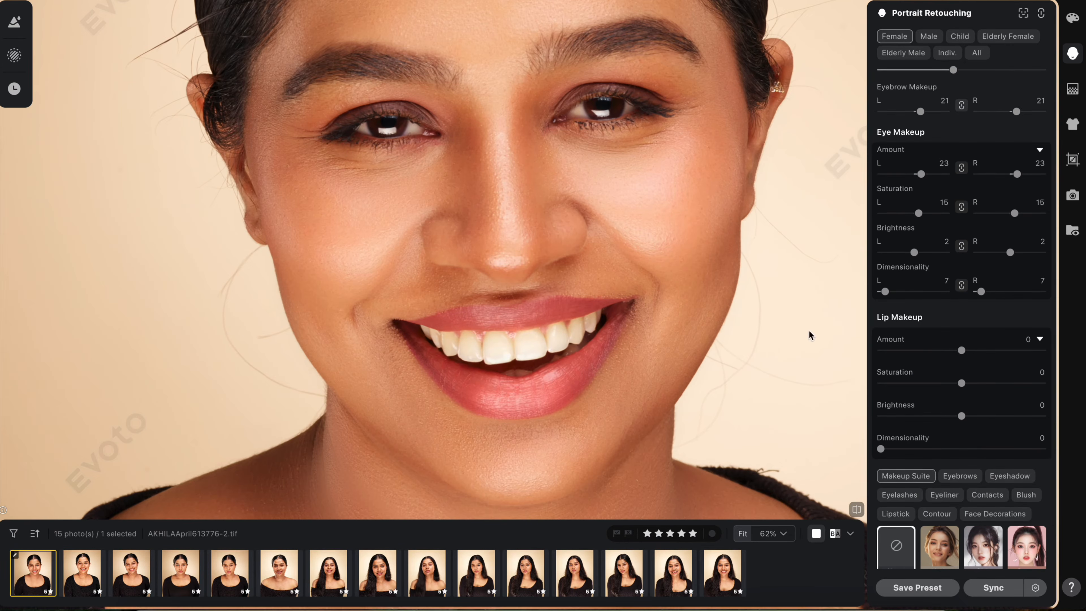
{"action": "left_click_drag", "start_coordinate": [963, 349], "coordinate": [988, 350]}
{"action": "scroll", "coordinate": [645, 315], "scroll_direction": "down", "scroll_amount": 1}
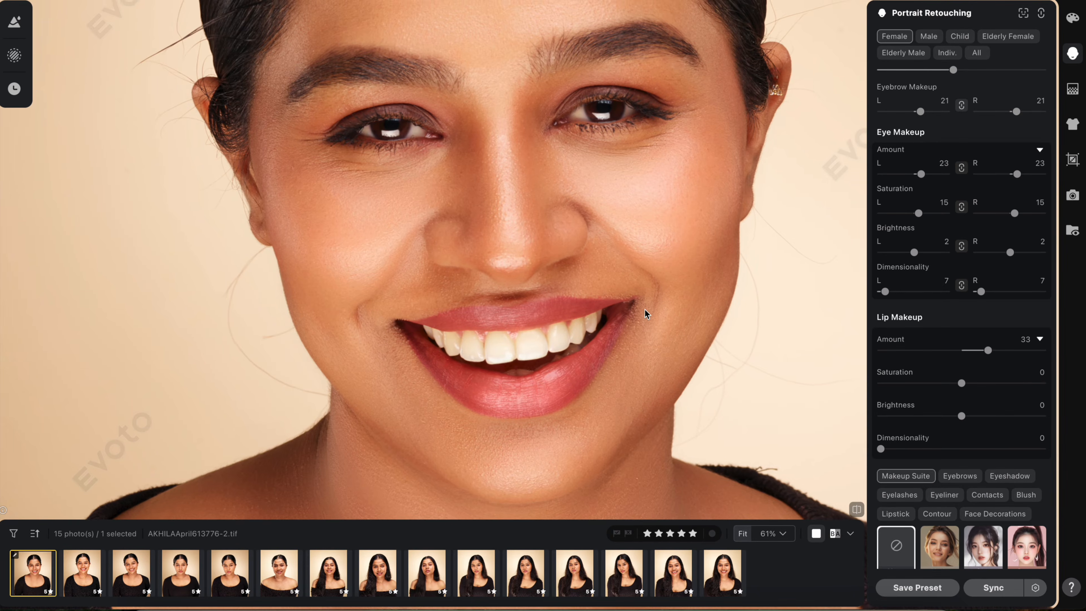
{"action": "scroll", "coordinate": [645, 309], "scroll_direction": "down", "scroll_amount": 3}
{"action": "scroll", "coordinate": [645, 310], "scroll_direction": "up", "scroll_amount": 4}
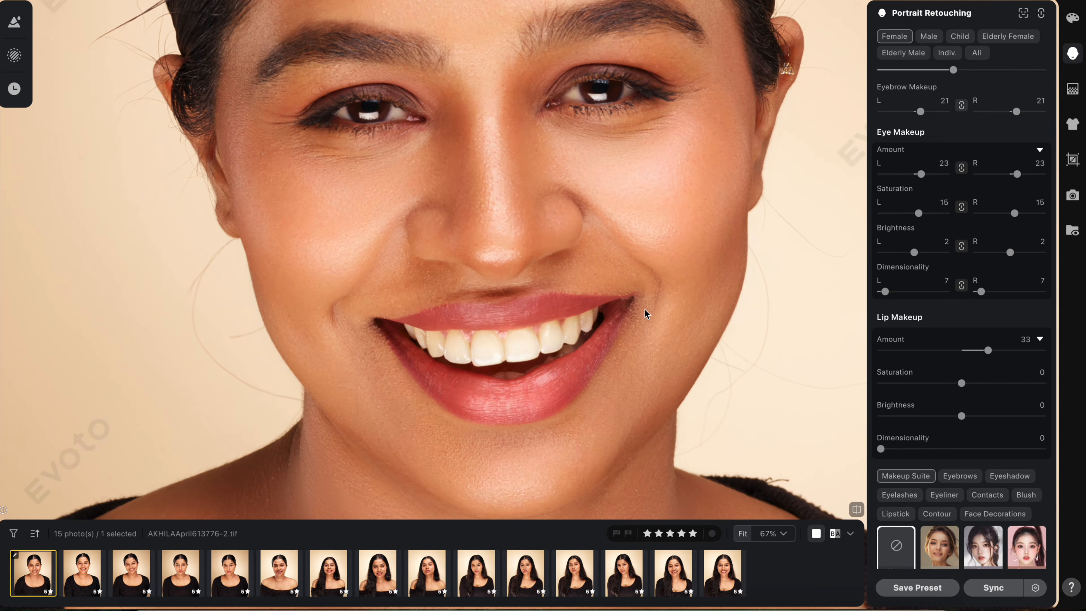
{"action": "mouse_move", "coordinate": [989, 350]}
{"action": "left_mouse_down"}
{"action": "mouse_move", "coordinate": [1043, 350]}
{"action": "mouse_move", "coordinate": [973, 351]}
{"action": "mouse_move", "coordinate": [1060, 354]}
{"action": "mouse_move", "coordinate": [995, 354]}
{"action": "left_mouse_up"}
{"action": "scroll", "coordinate": [517, 342], "scroll_direction": "down", "scroll_amount": 3}
{"action": "scroll", "coordinate": [525, 344], "scroll_direction": "up", "scroll_amount": 1}
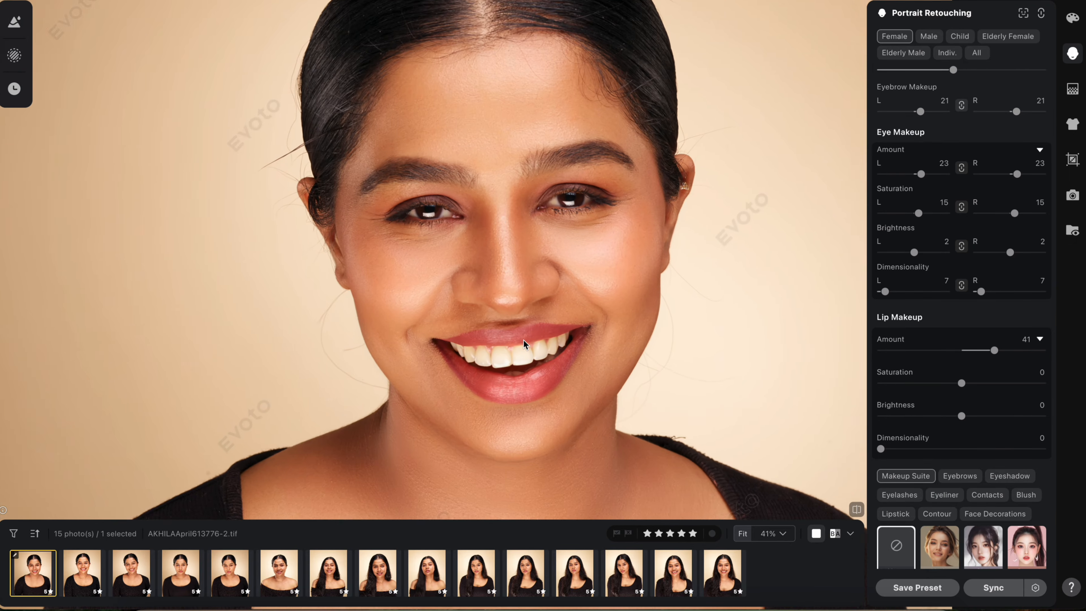
Set the Lip Makeup Saturation to 5, Brightness to -9 and Dimensionality to 9.
{"action": "left_click", "coordinate": [963, 384]}
{"action": "left_click_drag", "start_coordinate": [969, 382], "coordinate": [957, 420]}
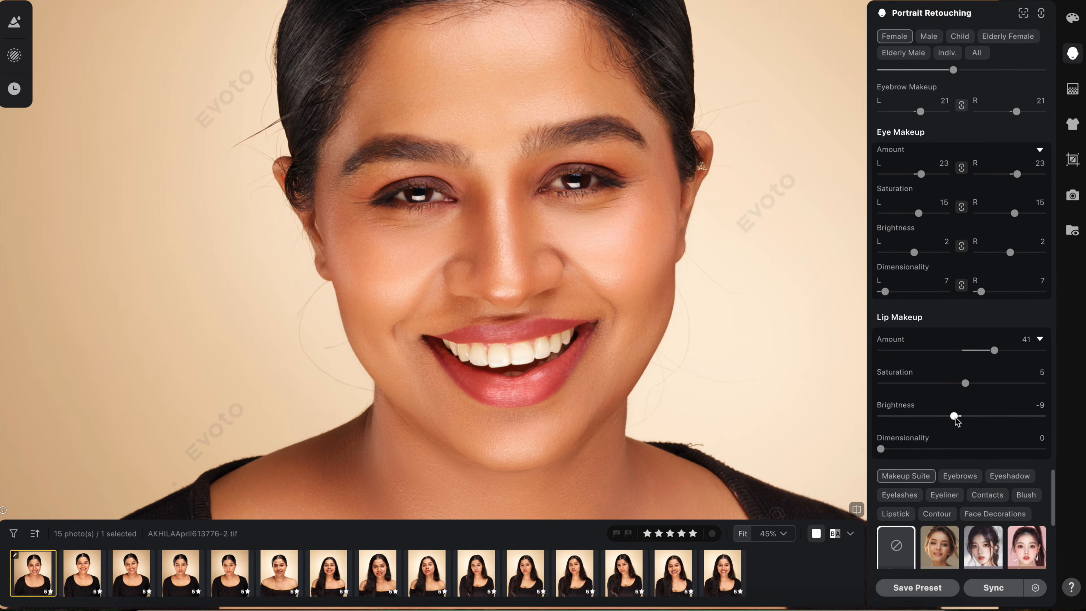
{"action": "left_click_drag", "start_coordinate": [881, 450], "coordinate": [896, 449]}
Try the Nude, Chic and Sweet makeup suites on the face, setting the Sweet Amount to 42.
{"action": "scroll", "coordinate": [943, 421], "scroll_direction": "down", "scroll_amount": 6}
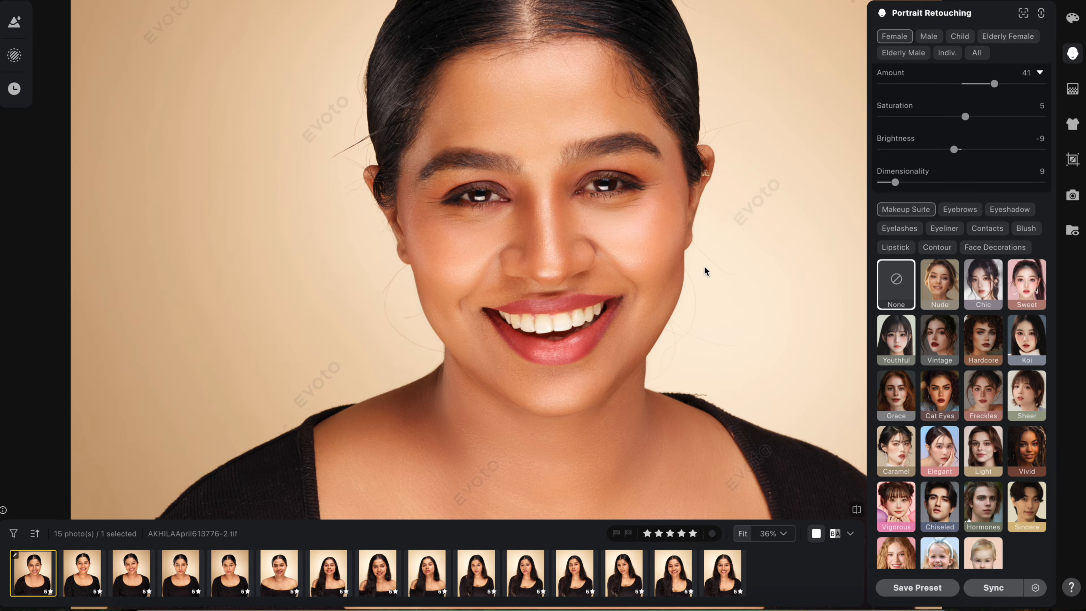
{"action": "scroll", "coordinate": [704, 267], "scroll_direction": "down", "scroll_amount": 2}
{"action": "left_click_drag", "start_coordinate": [704, 267], "coordinate": [685, 283]}
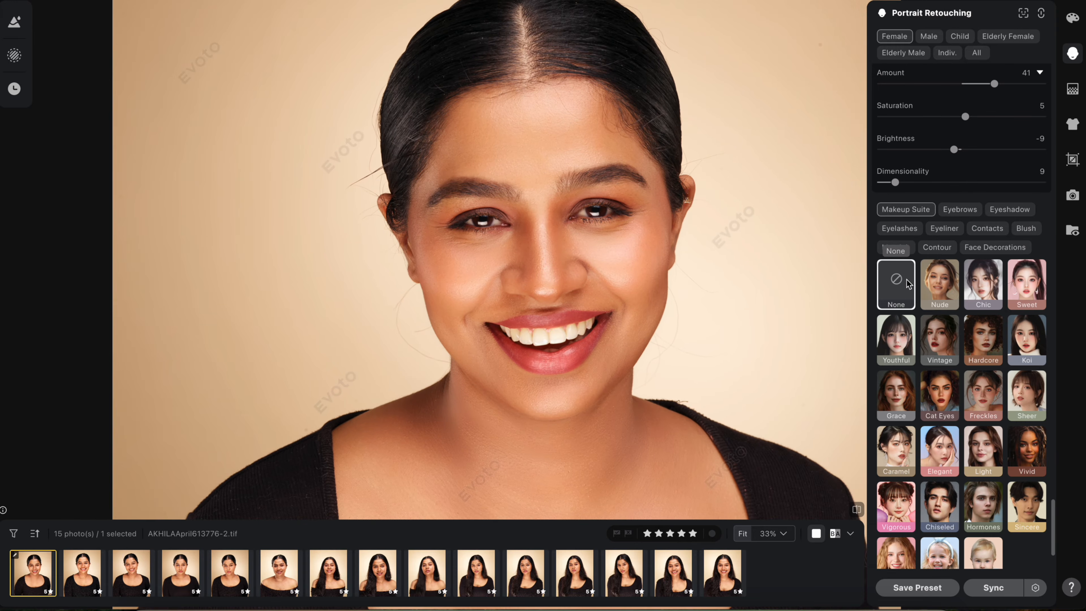
{"action": "left_click", "coordinate": [945, 289]}
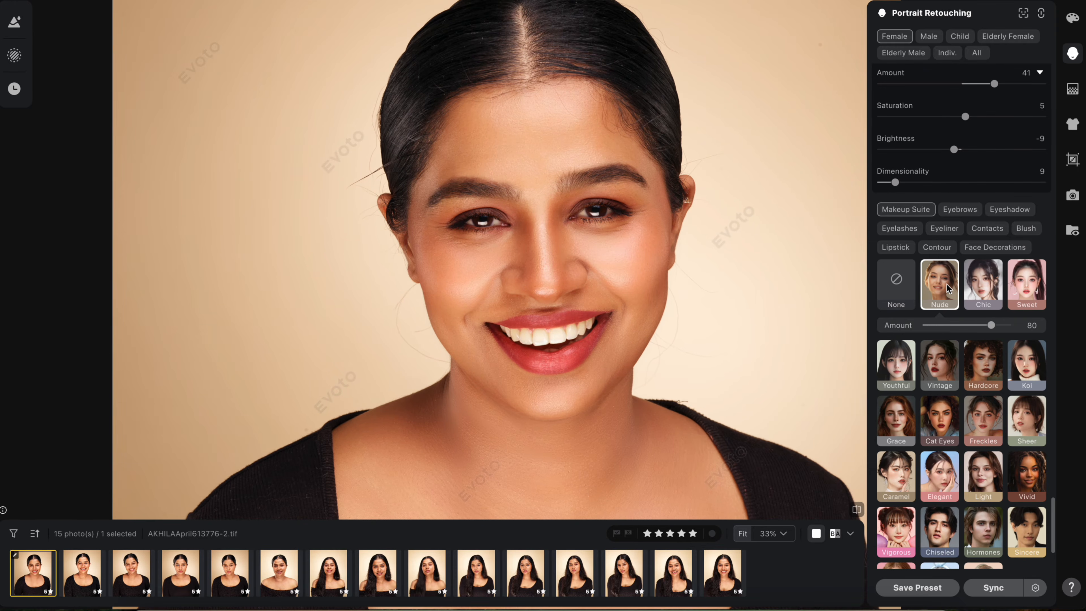
{"action": "left_click", "coordinate": [982, 291]}
{"action": "left_click", "coordinate": [1018, 287]}
{"action": "left_click_drag", "start_coordinate": [991, 325], "coordinate": [961, 328]}
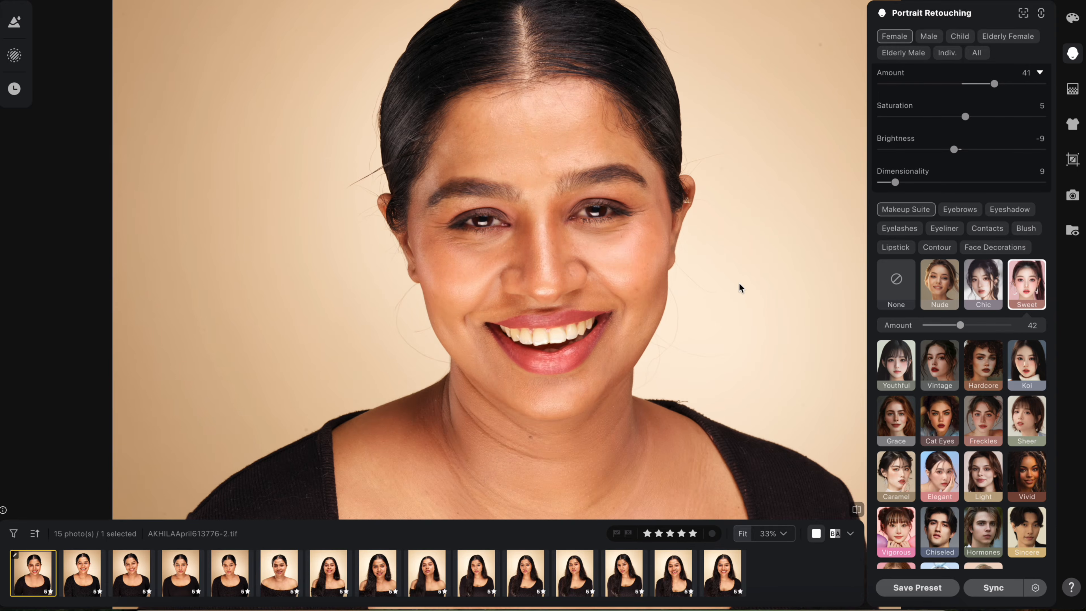
Try the Youthful, Vintage, Hardcore, Koi, Grace, Cat Eyes, Freckles and Sheer makeup suites on the face in turn.
{"action": "left_click", "coordinate": [902, 364]}
{"action": "left_click", "coordinate": [948, 358]}
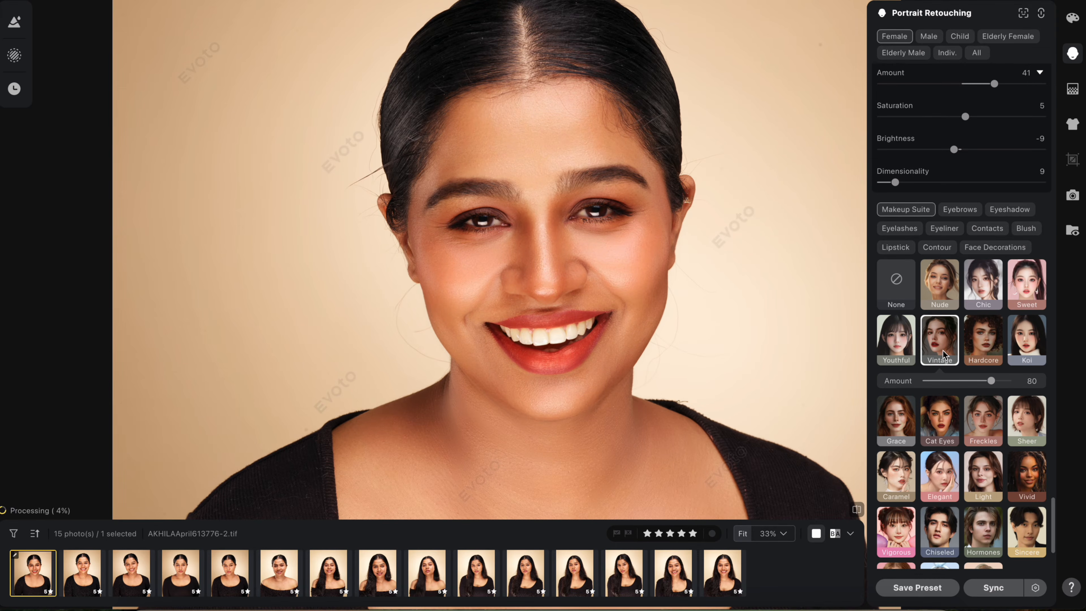
{"action": "left_click", "coordinate": [983, 344]}
{"action": "left_click", "coordinate": [1026, 344]}
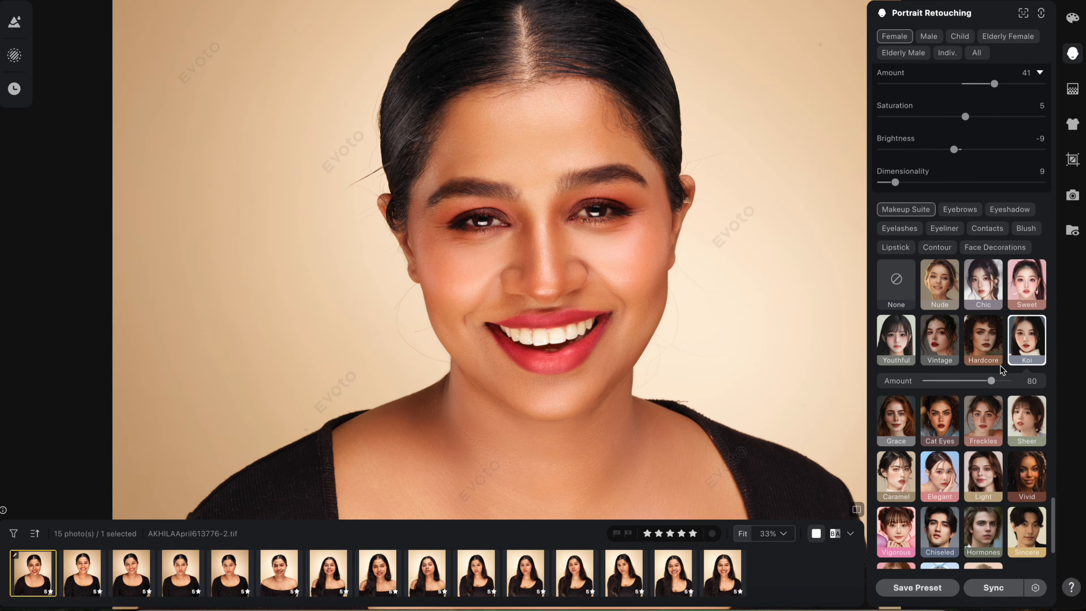
{"action": "scroll", "coordinate": [1001, 369], "scroll_direction": "down", "scroll_amount": 3}
{"action": "left_click", "coordinate": [885, 283]}
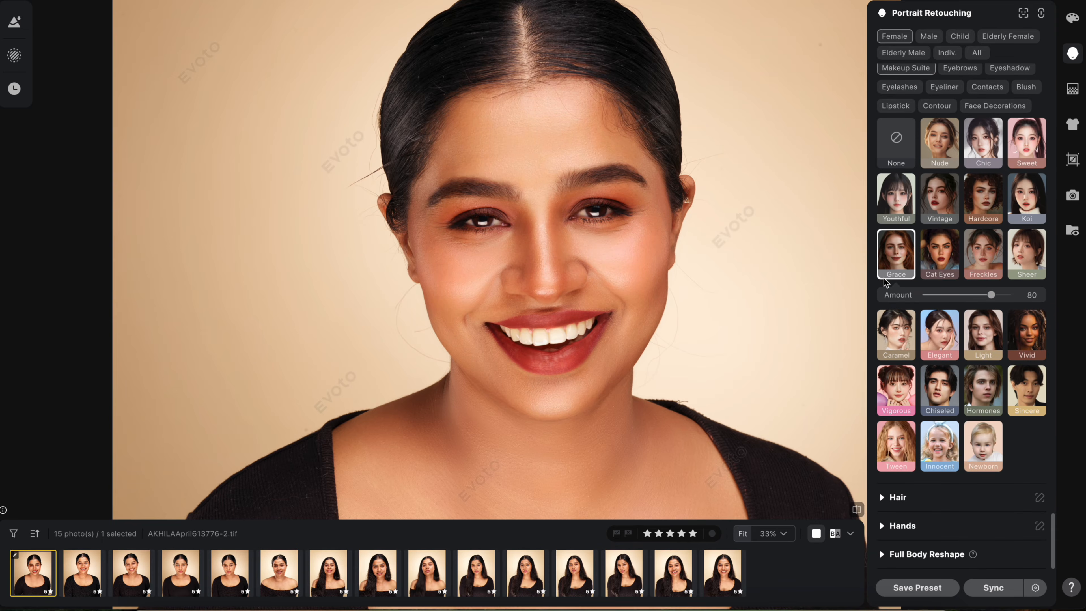
{"action": "left_click", "coordinate": [938, 270]}
{"action": "left_click", "coordinate": [995, 260]}
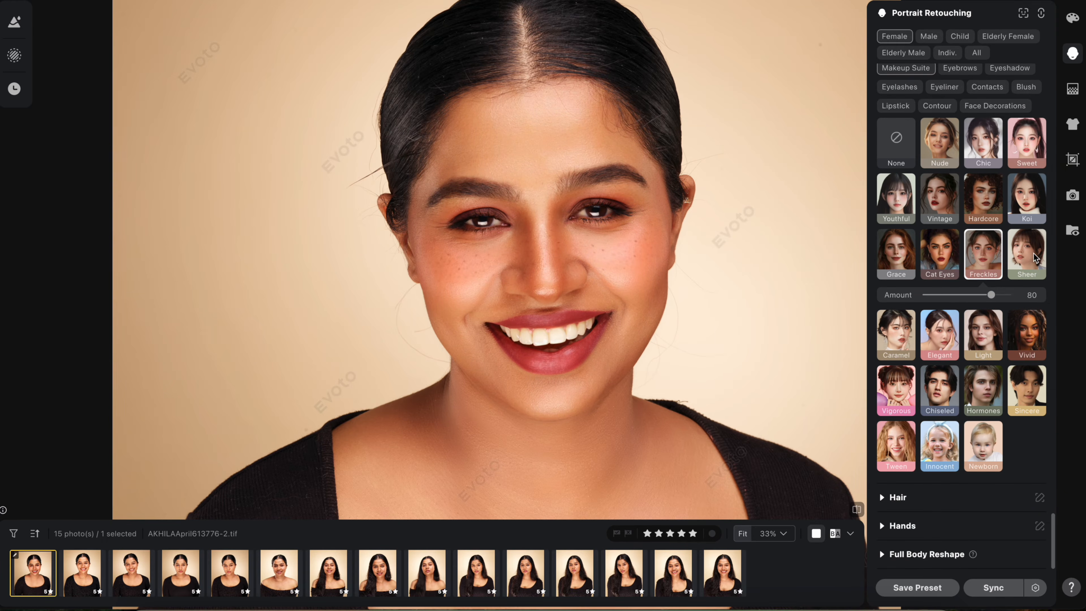
{"action": "left_click", "coordinate": [1035, 259]}
Try the Caramel, Vivid and Chiseled makeup suites, and apply Sincere.
{"action": "left_click", "coordinate": [896, 339]}
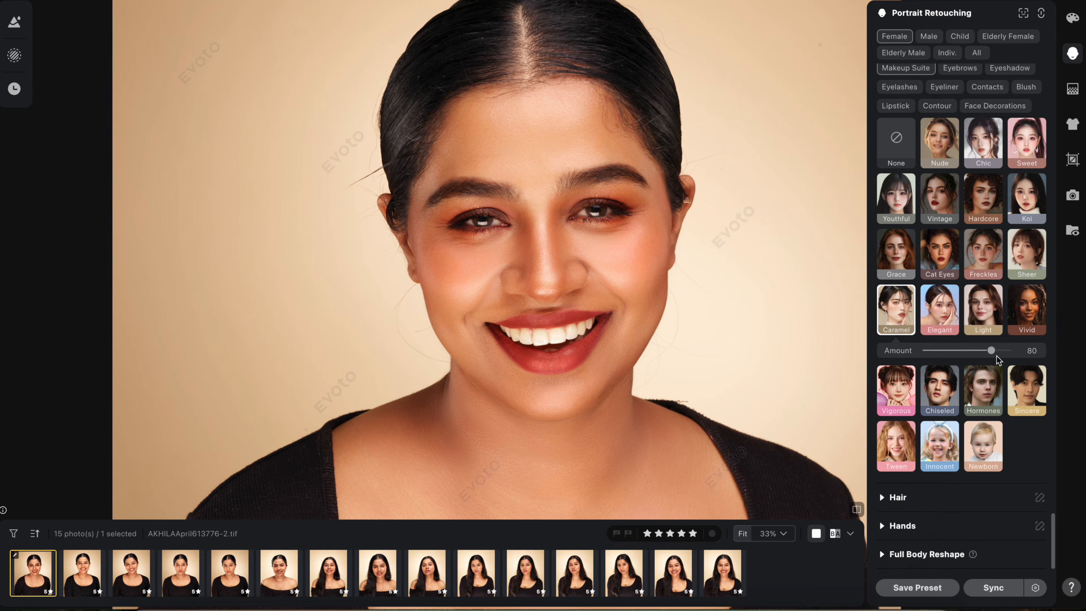
{"action": "left_click", "coordinate": [1028, 316]}
{"action": "left_click", "coordinate": [929, 380]}
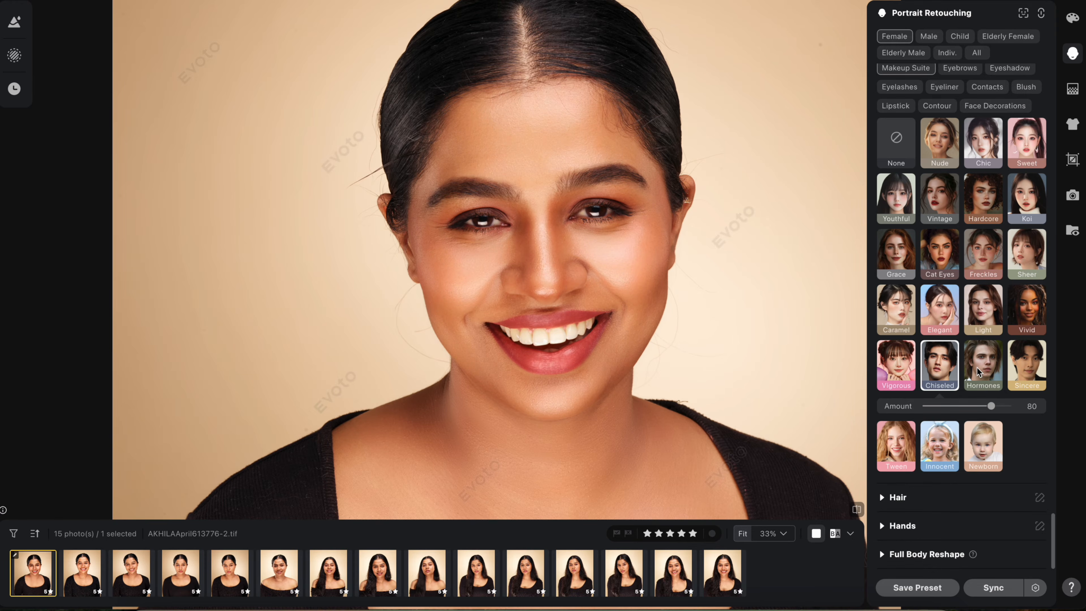
{"action": "left_click", "coordinate": [1037, 367]}
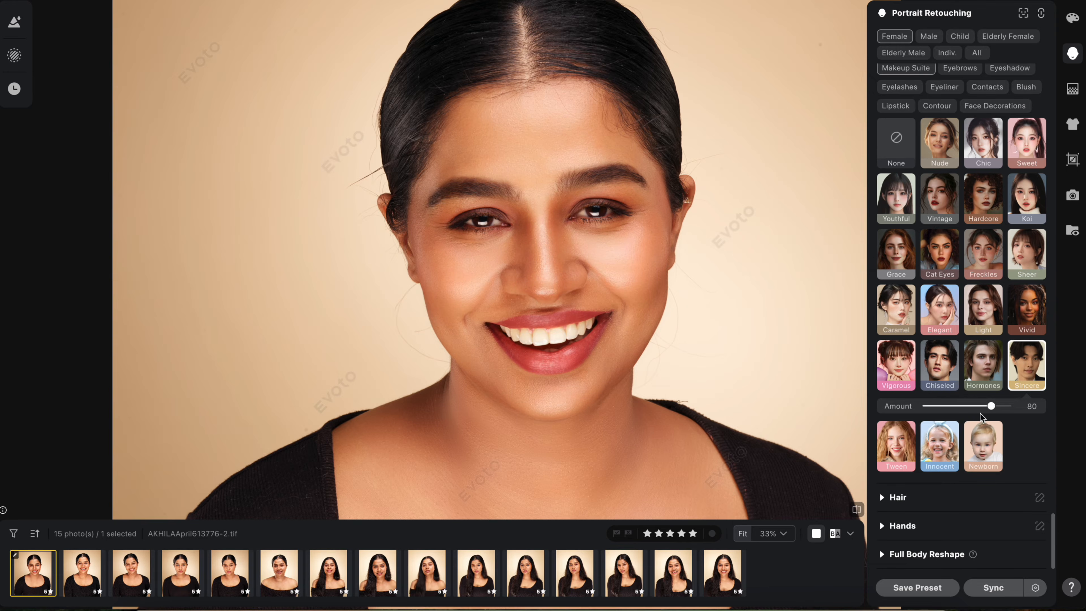
Try the Newborn, Innocent and Tween makeup suites on the face, and reset the makeup suite to None.
{"action": "left_click", "coordinate": [981, 448]}
{"action": "left_click", "coordinate": [936, 426]}
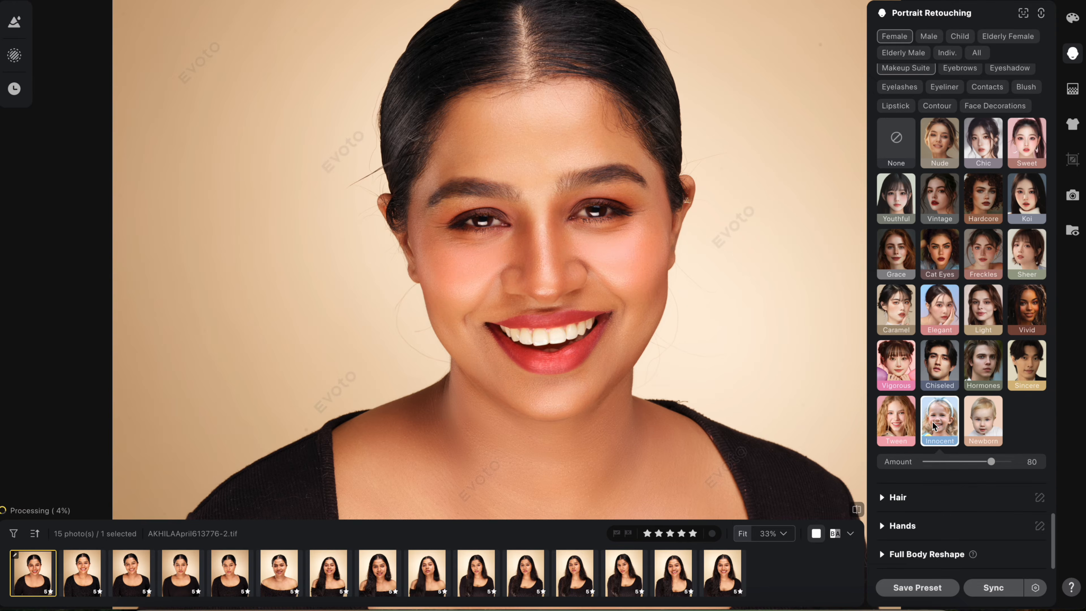
{"action": "left_click", "coordinate": [893, 426]}
{"action": "left_click", "coordinate": [972, 422]}
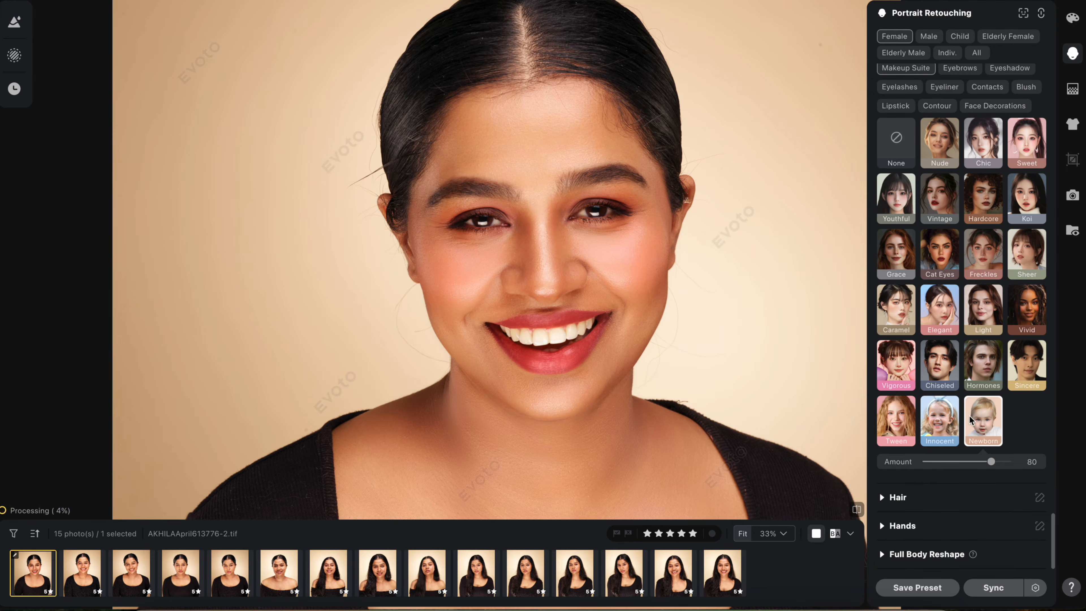
{"action": "scroll", "coordinate": [959, 335], "scroll_direction": "up", "scroll_amount": 2}
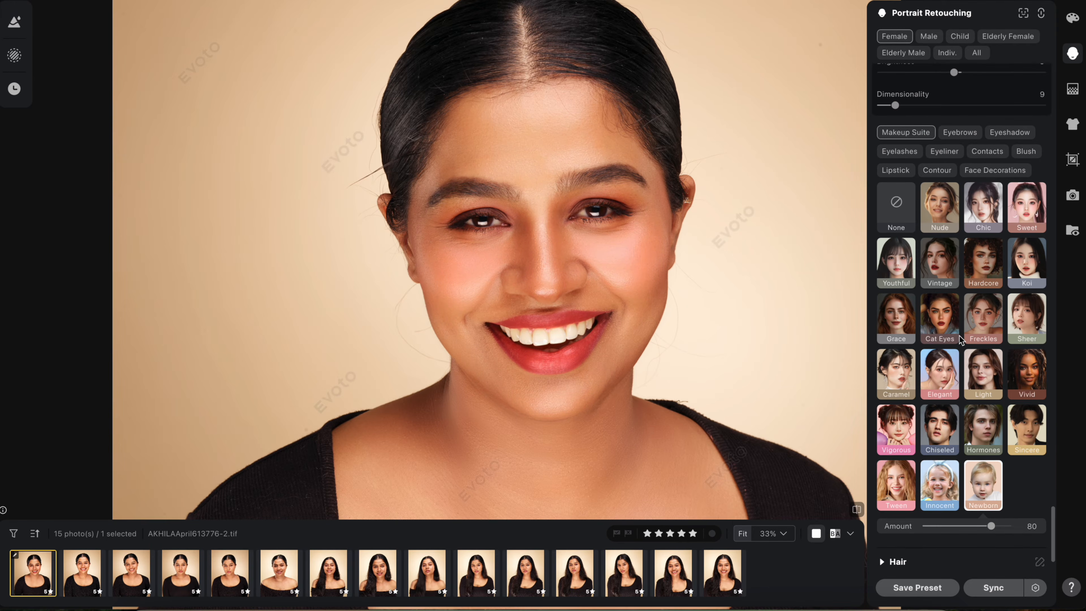
{"action": "left_click", "coordinate": [900, 210]}
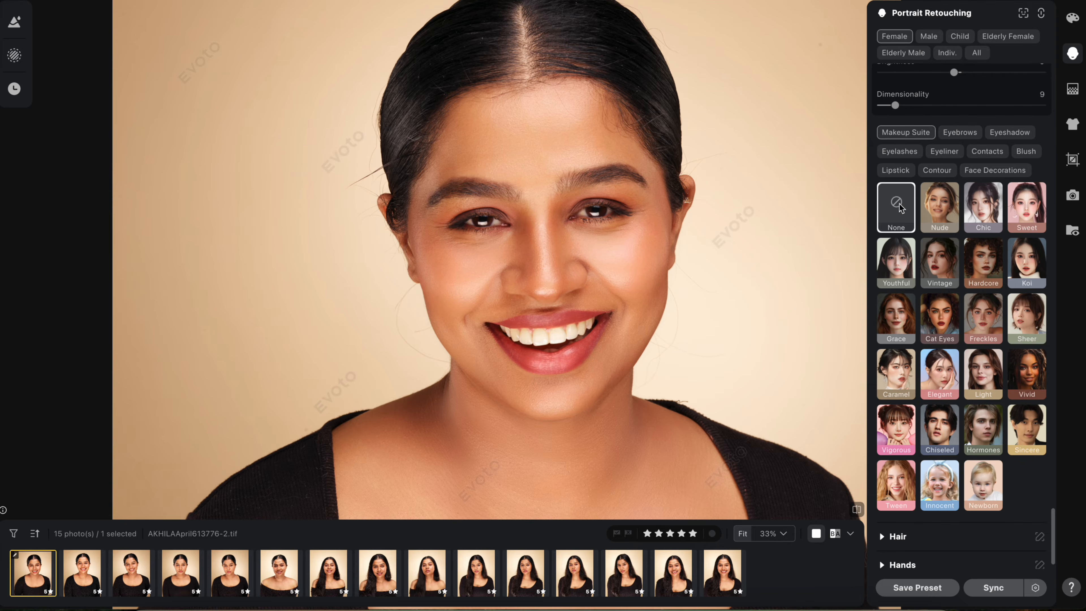
Try eyebrow styles 01, 02, 03, 07 and 09 on the face, and reset the eyebrows to None.
{"action": "left_click", "coordinate": [947, 133]}
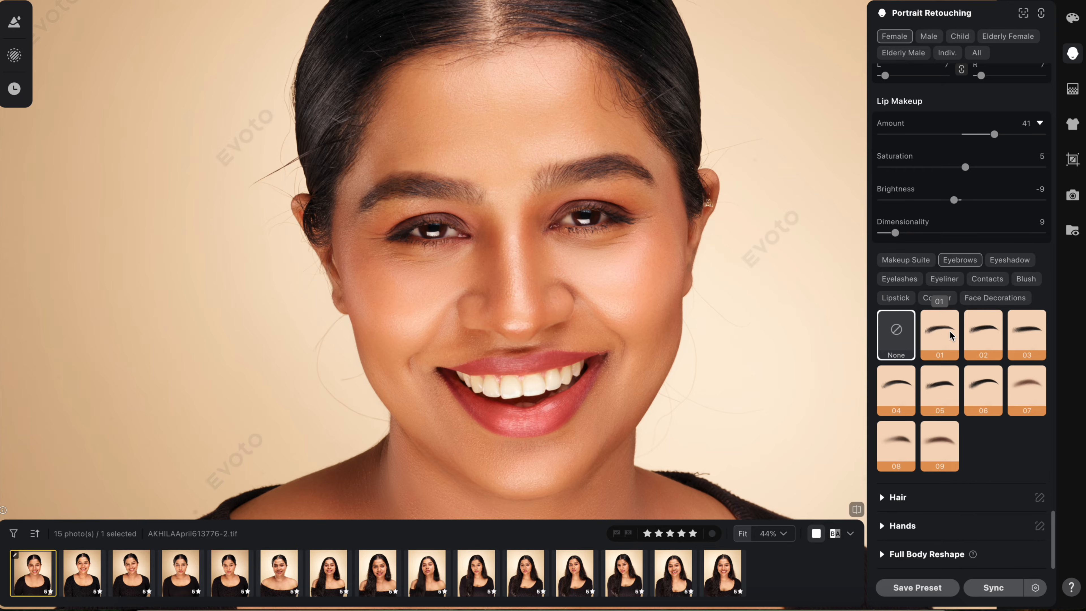
{"action": "left_click", "coordinate": [950, 331]}
{"action": "left_click", "coordinate": [977, 332]}
{"action": "left_click", "coordinate": [1022, 330]}
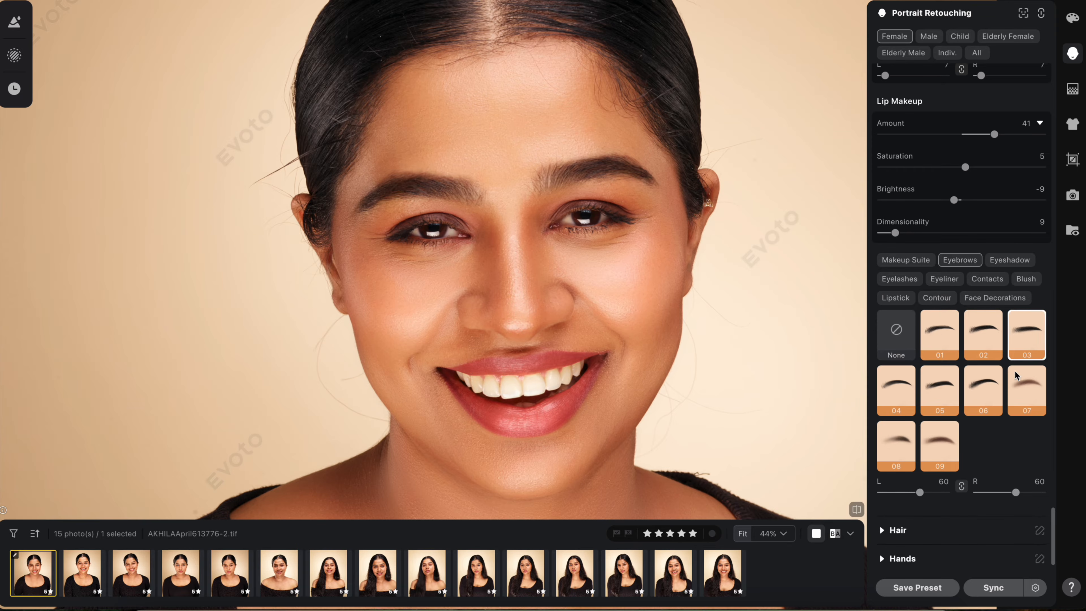
{"action": "left_click", "coordinate": [1016, 374]}
{"action": "left_click", "coordinate": [935, 429]}
{"action": "left_click", "coordinate": [890, 336]}
Try eyeshadow styles 01 through 06 on the eyes, and apply style 01 with an Amount of 15.
{"action": "left_click", "coordinate": [1004, 261]}
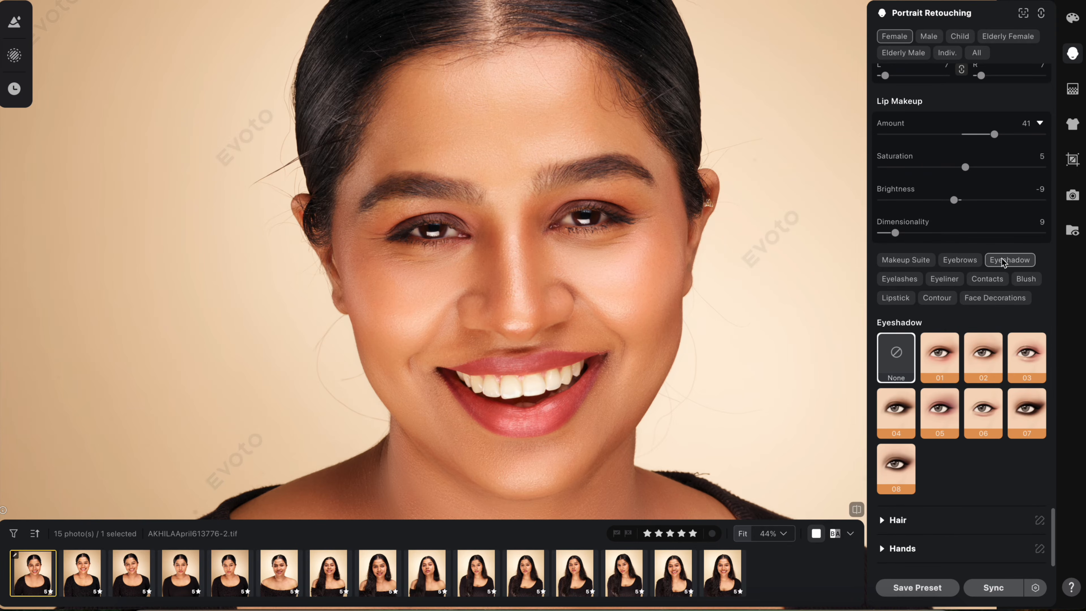
{"action": "left_click", "coordinate": [941, 359]}
{"action": "left_click", "coordinate": [977, 356]}
{"action": "left_click", "coordinate": [1012, 354]}
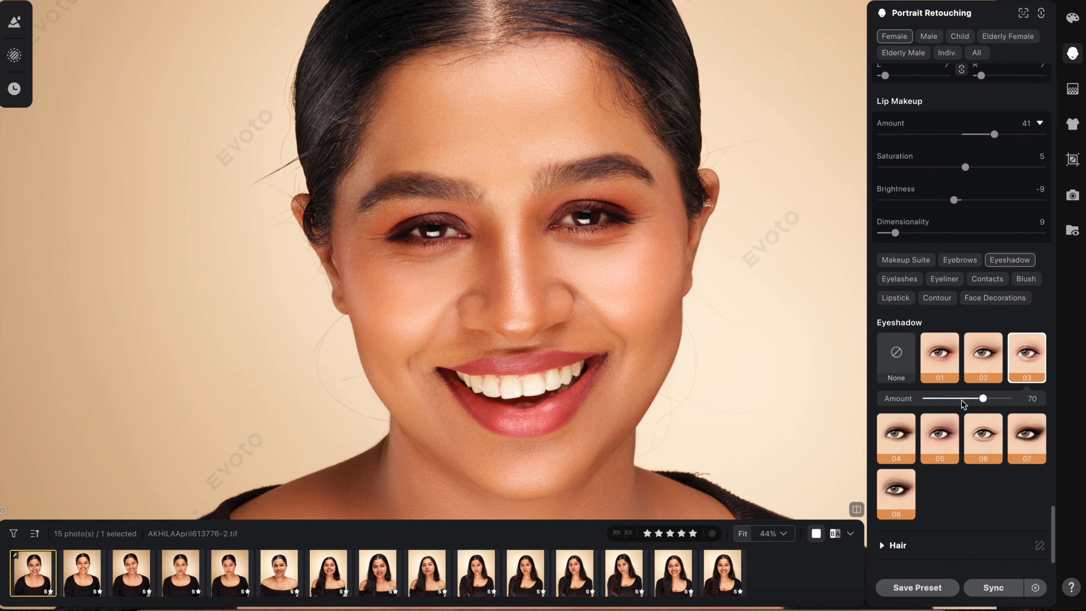
{"action": "left_click", "coordinate": [903, 425]}
{"action": "left_click", "coordinate": [946, 421]}
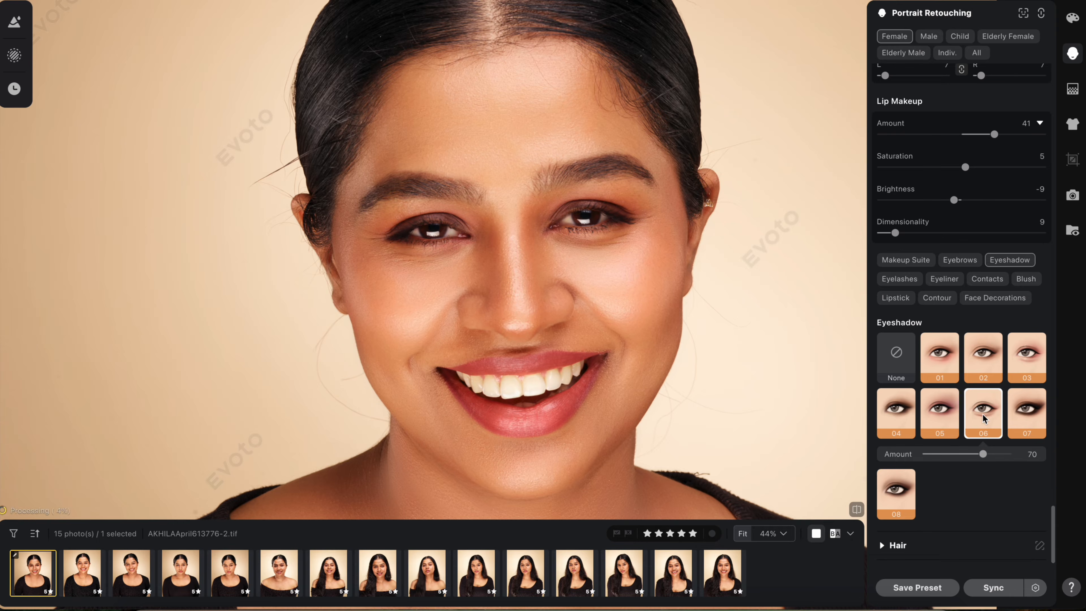
{"action": "left_click", "coordinate": [941, 362]}
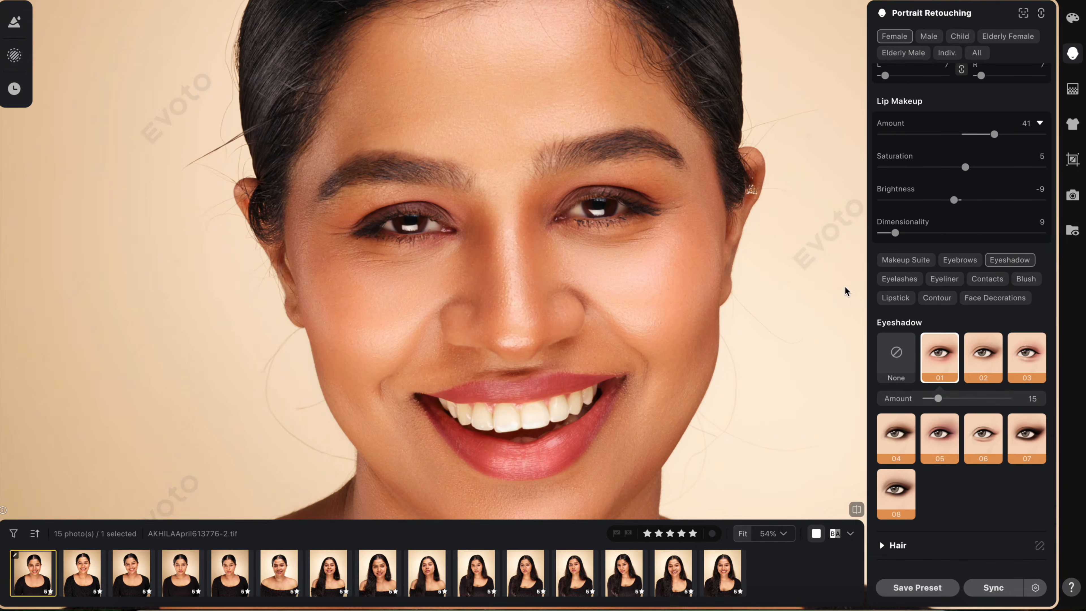
Try eyelash styles 02, 03, 04 and 05 on the eyes, and apply style 01.
{"action": "left_click", "coordinate": [900, 278]}
{"action": "scroll", "coordinate": [556, 223], "scroll_direction": "up", "scroll_amount": 3}
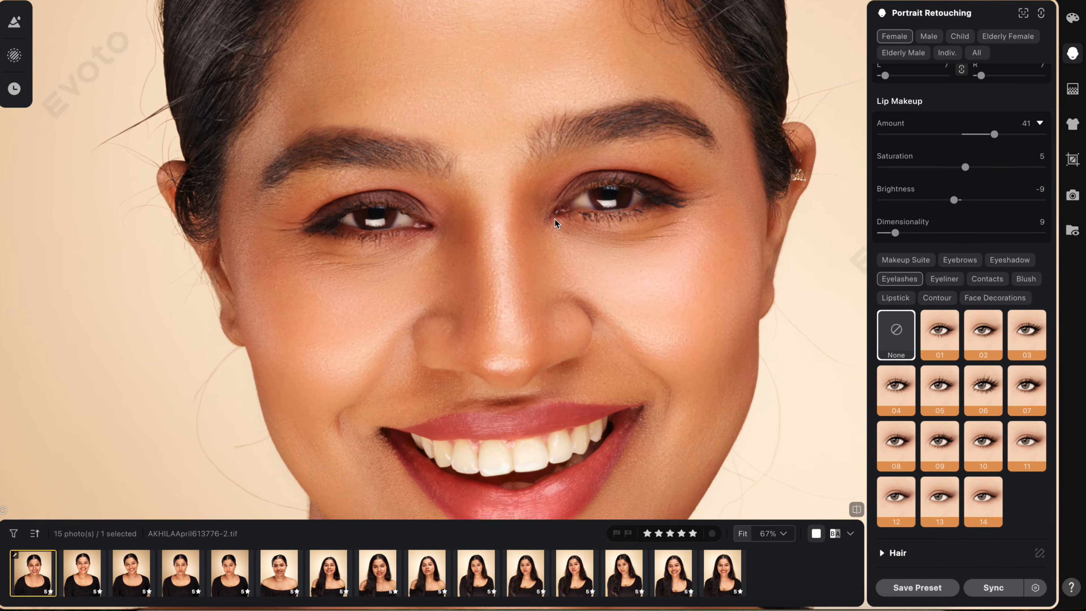
{"action": "scroll", "coordinate": [556, 223], "scroll_direction": "up", "scroll_amount": 1}
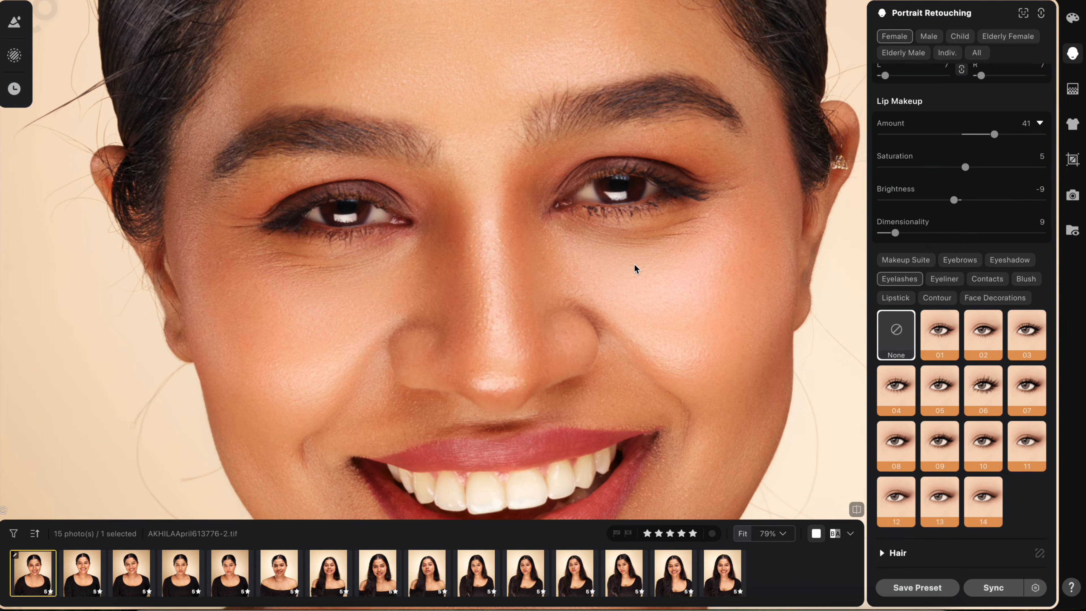
{"action": "scroll", "coordinate": [635, 267], "scroll_direction": "down", "scroll_amount": 2}
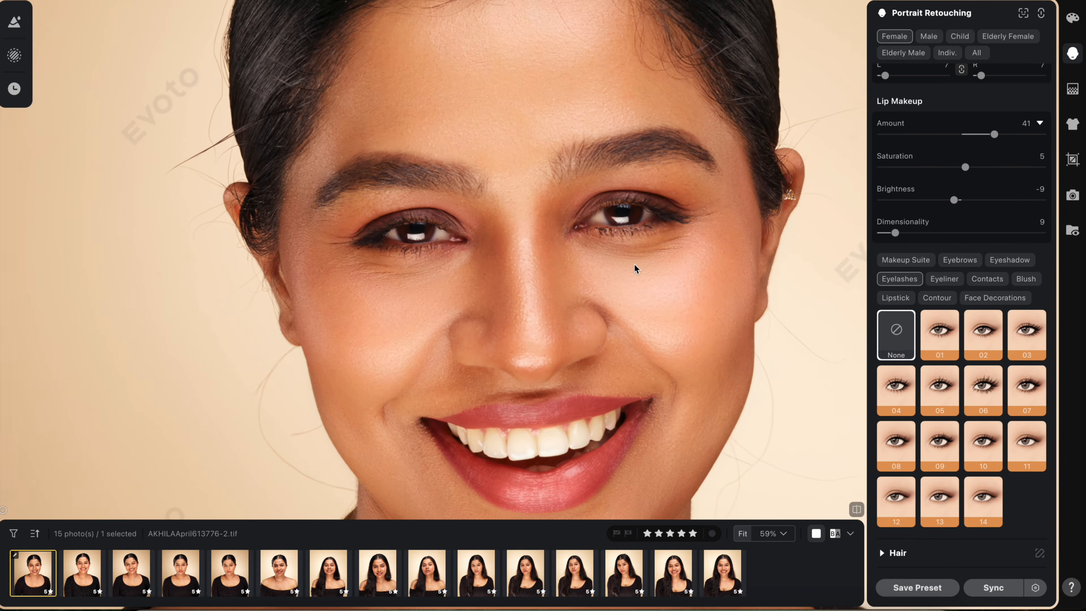
{"action": "left_click", "coordinate": [940, 332]}
{"action": "scroll", "coordinate": [644, 178], "scroll_direction": "up", "scroll_amount": 4}
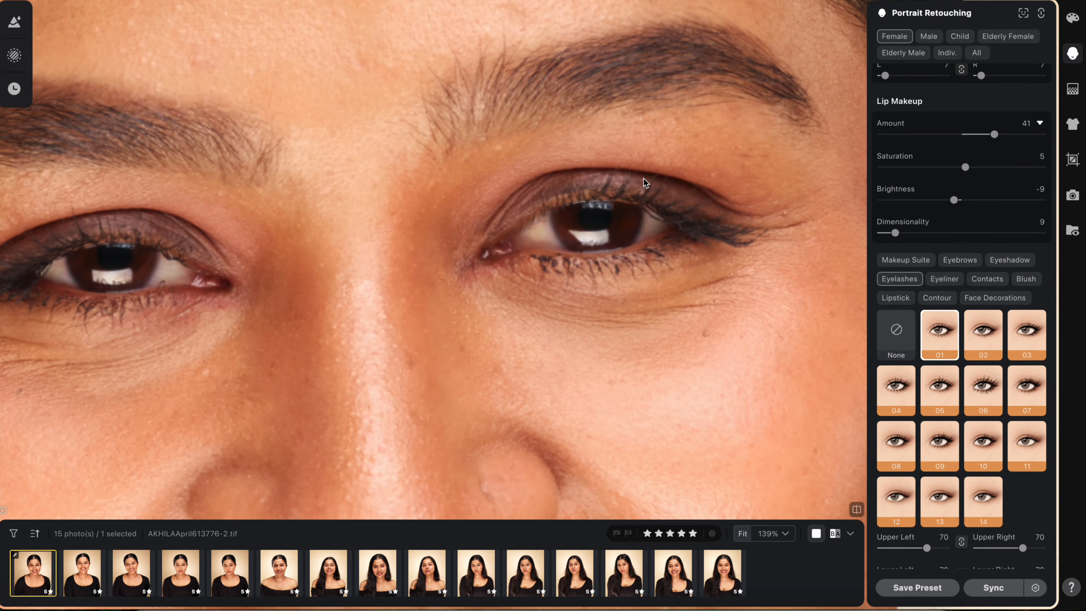
{"action": "left_click", "coordinate": [990, 353]}
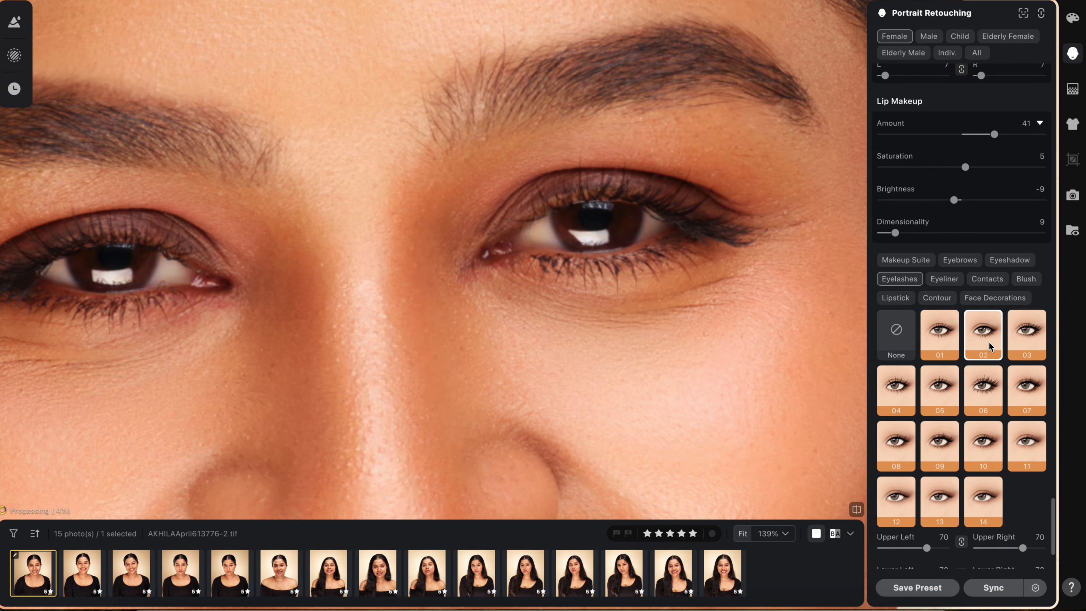
{"action": "left_click", "coordinate": [1026, 343]}
{"action": "left_click", "coordinate": [895, 395]}
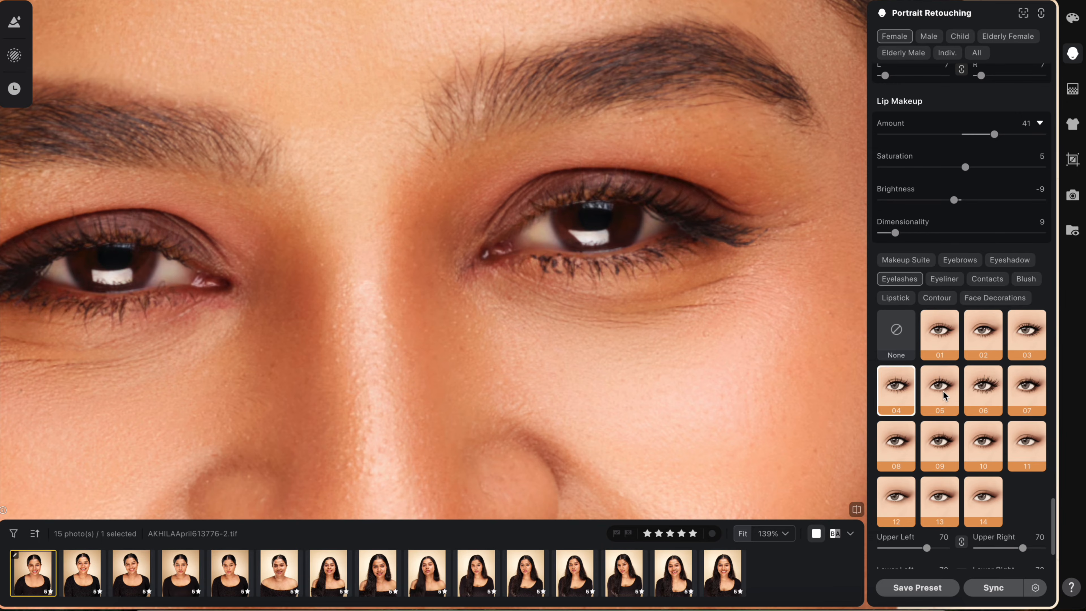
{"action": "left_click", "coordinate": [943, 392]}
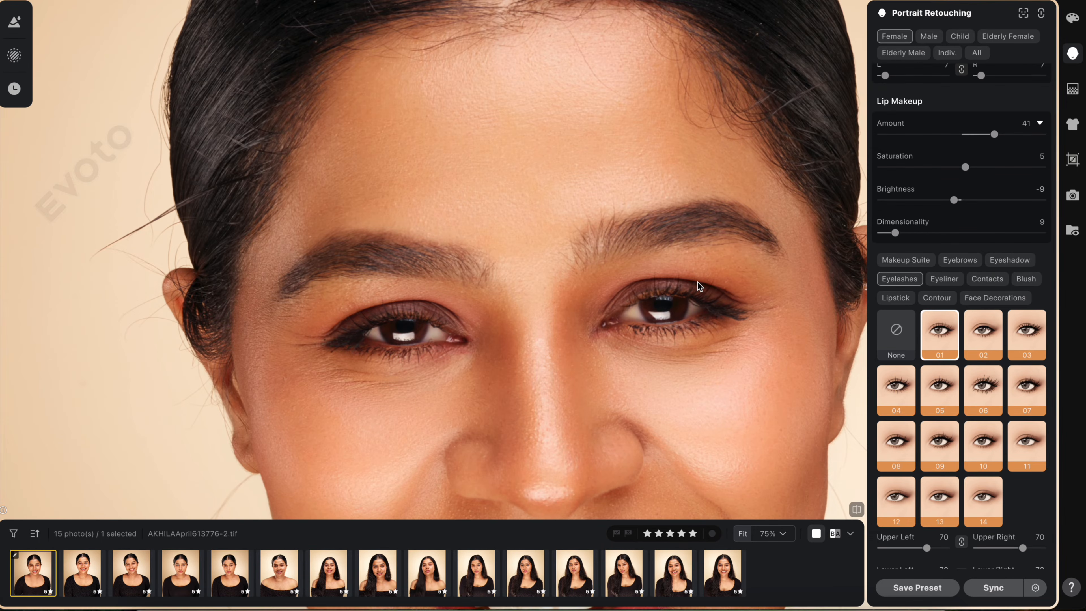
Examine the eyelashes up close, the whole made-up face, and the hair parting above the forehead.
{"action": "scroll", "coordinate": [697, 282], "scroll_direction": "down", "scroll_amount": 2}
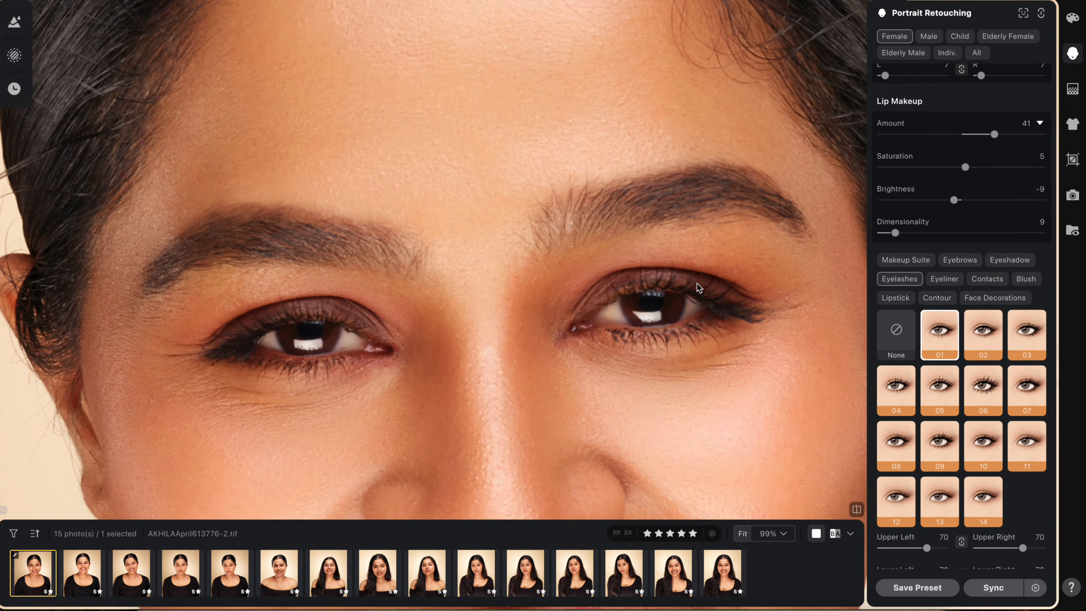
{"action": "left_click_drag", "start_coordinate": [697, 282], "coordinate": [679, 207]}
{"action": "scroll", "coordinate": [680, 205], "scroll_direction": "down", "scroll_amount": 3}
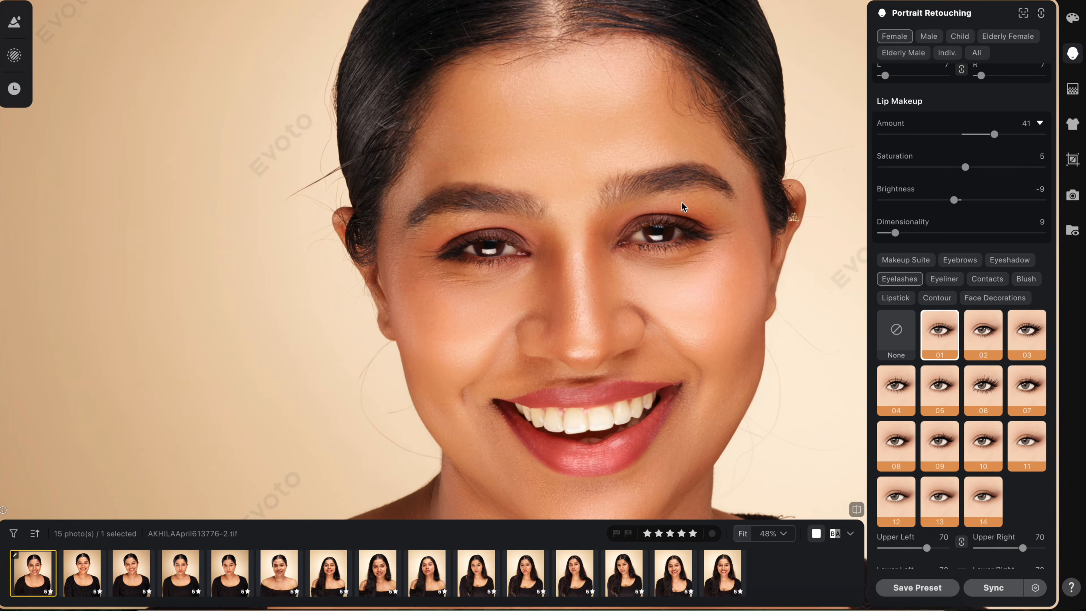
{"action": "scroll", "coordinate": [963, 385], "scroll_direction": "down", "scroll_amount": 3}
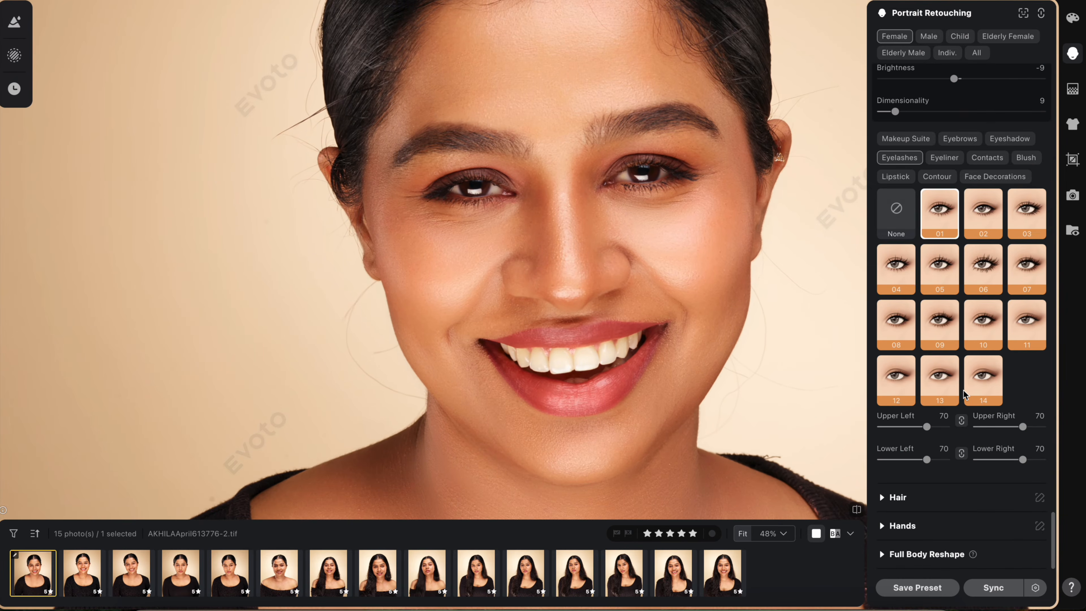
{"action": "scroll", "coordinate": [351, 224], "scroll_direction": "down", "scroll_amount": 1}
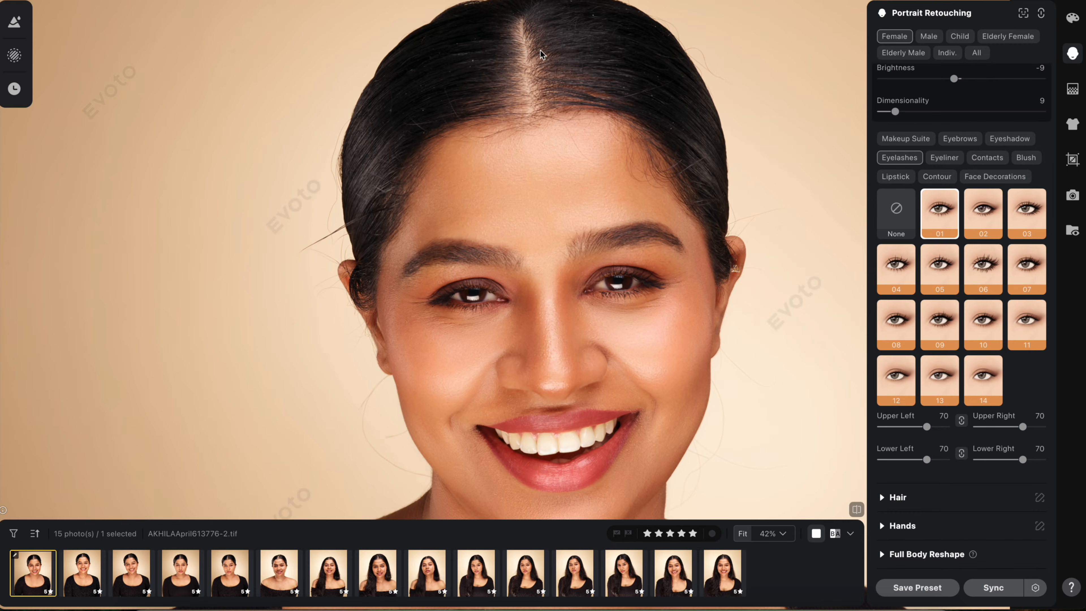
{"action": "left_click_drag", "start_coordinate": [532, 49], "coordinate": [532, 78]}
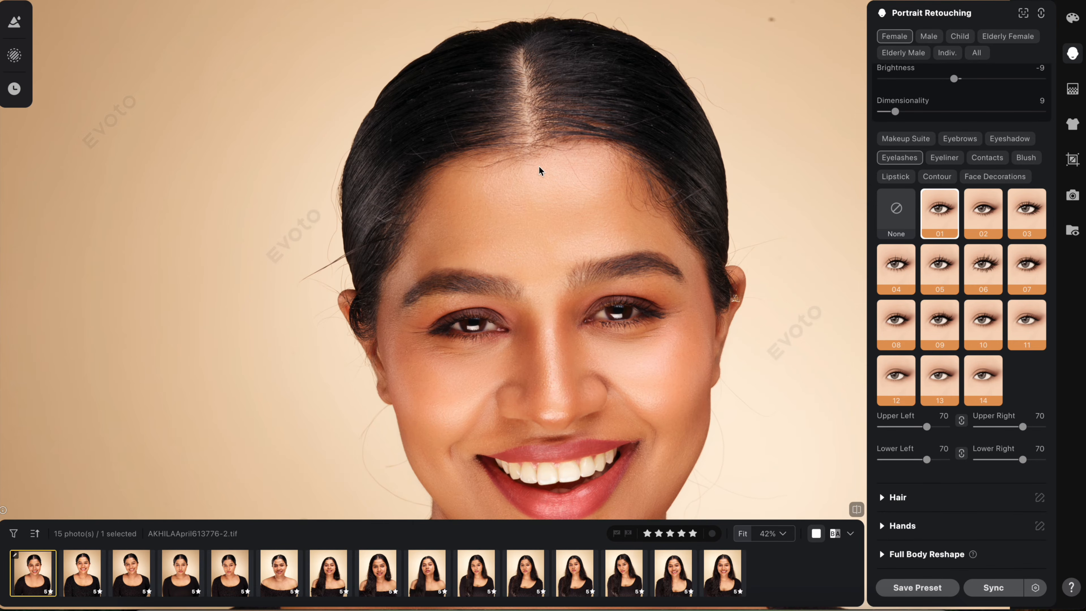
{"action": "left_click_drag", "start_coordinate": [578, 182], "coordinate": [548, 121]}
{"action": "left_click_drag", "start_coordinate": [518, 45], "coordinate": [518, 83]}
{"action": "left_click_drag", "start_coordinate": [535, 137], "coordinate": [533, 67]}
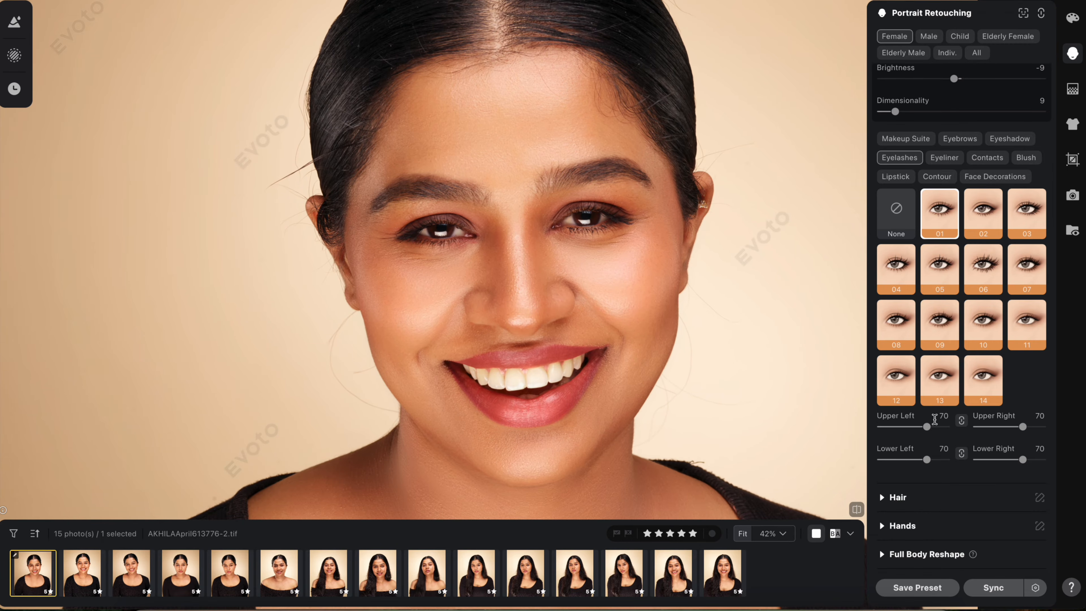
Try the Hair Part Line adjustment at 49, and set it to 15.
{"action": "left_click", "coordinate": [898, 498]}
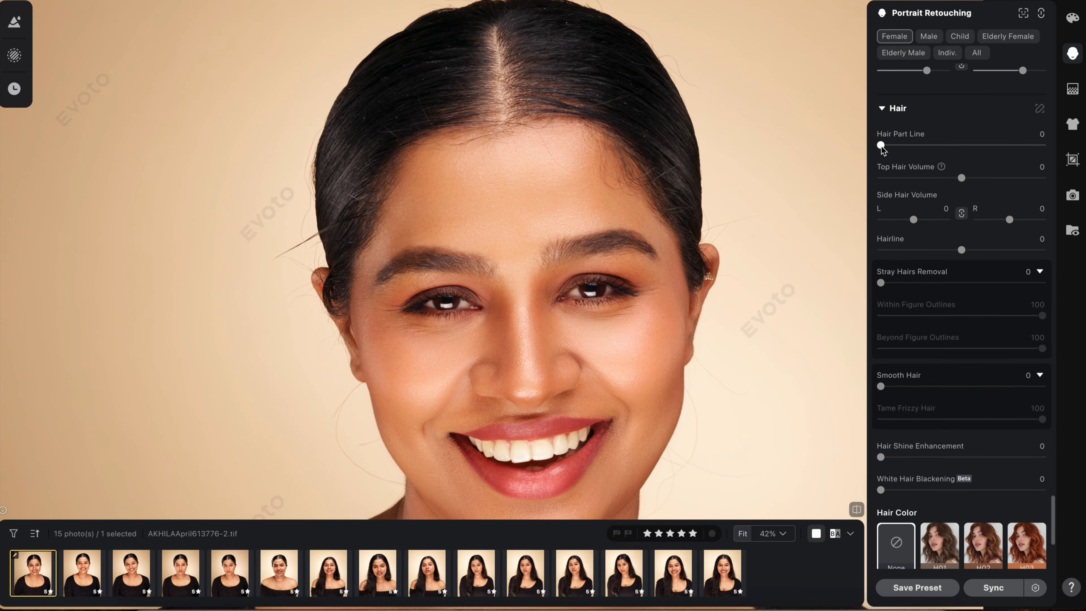
{"action": "left_click_drag", "start_coordinate": [881, 145], "coordinate": [960, 146]}
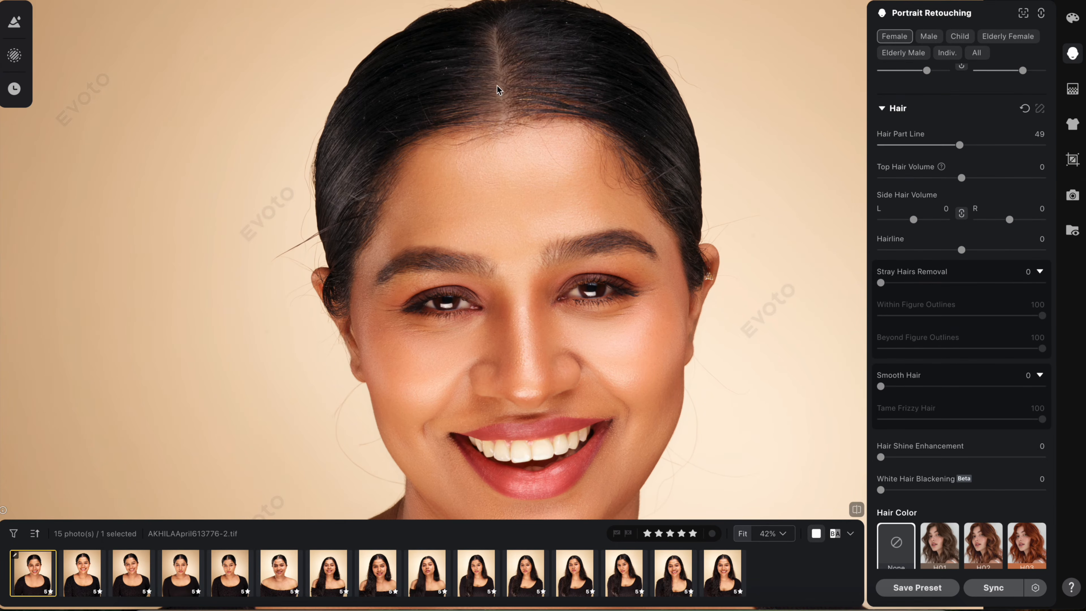
{"action": "left_click", "coordinate": [908, 147]}
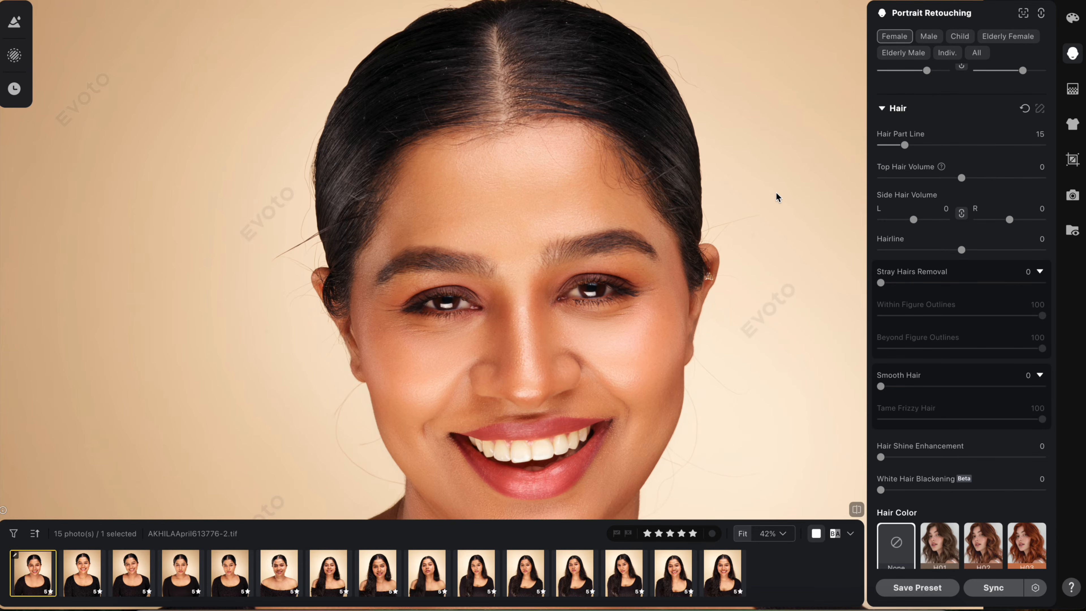
Try Top Hair Volume at 62 and -100 and a left Side Hair Volume change, undoing both adjustments.
{"action": "scroll", "coordinate": [777, 194], "scroll_direction": "down", "scroll_amount": 3}
{"action": "left_click_drag", "start_coordinate": [776, 194], "coordinate": [723, 193]}
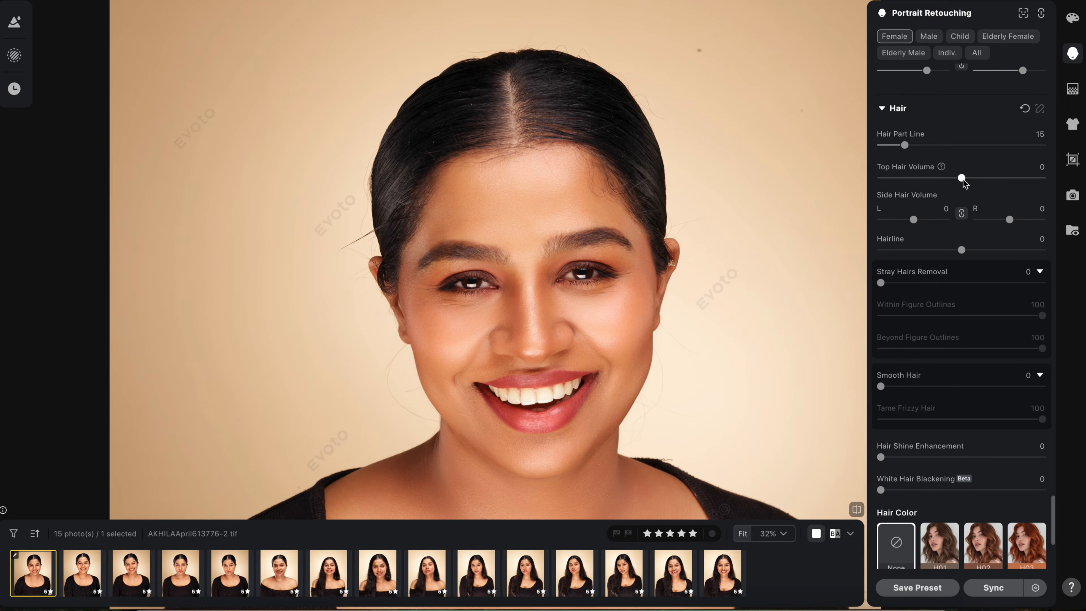
{"action": "left_click_drag", "start_coordinate": [962, 178], "coordinate": [1011, 178]}
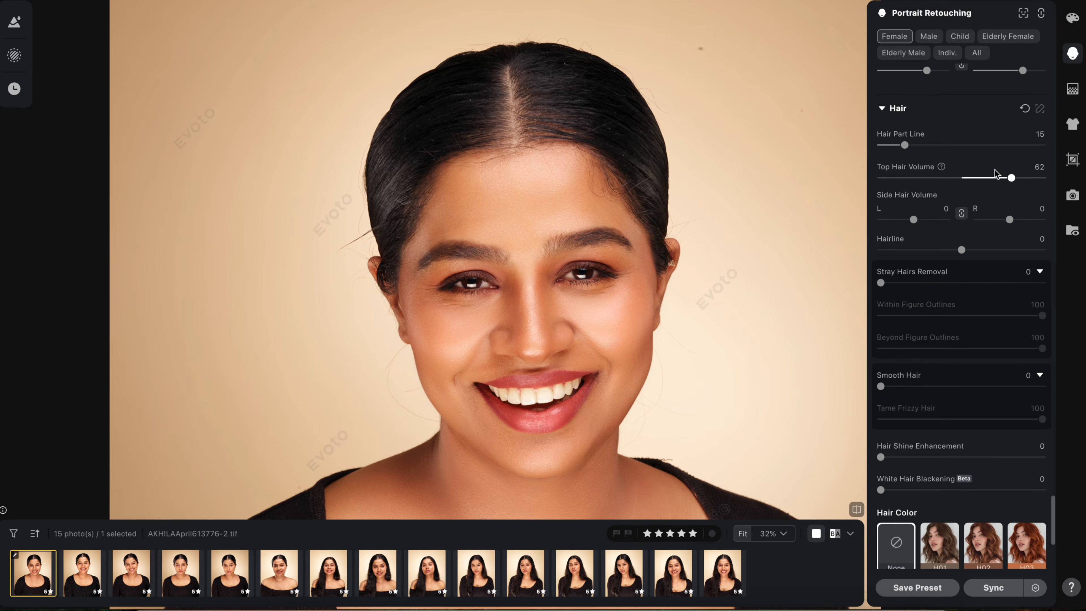
{"action": "key", "text": "ctrl+z"}
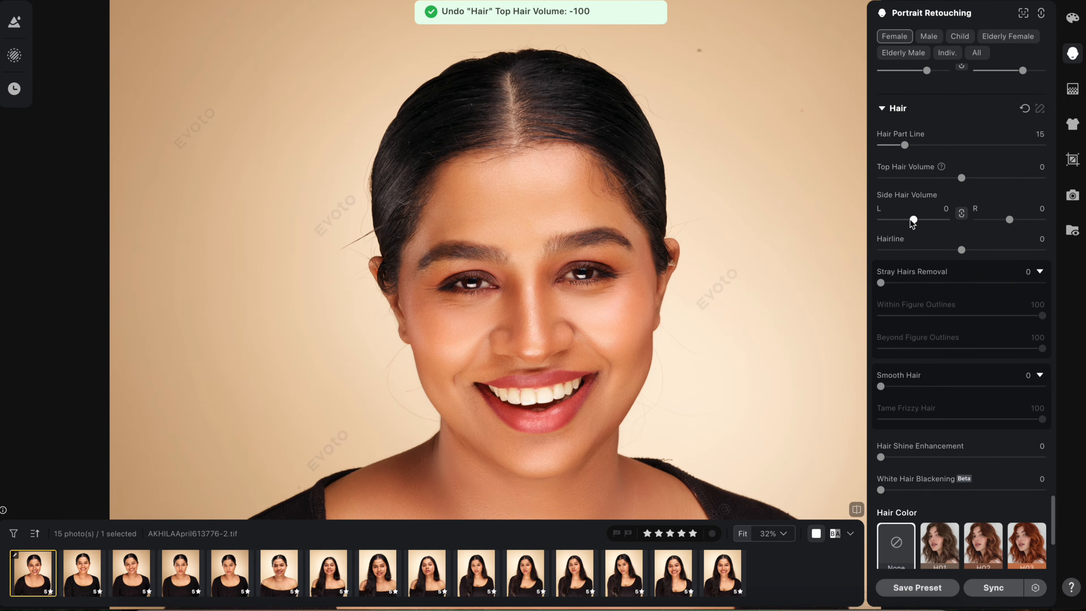
{"action": "mouse_move", "coordinate": [913, 220]}
{"action": "left_mouse_down"}
{"action": "mouse_move", "coordinate": [965, 223]}
{"action": "mouse_move", "coordinate": [916, 220]}
{"action": "left_mouse_up"}
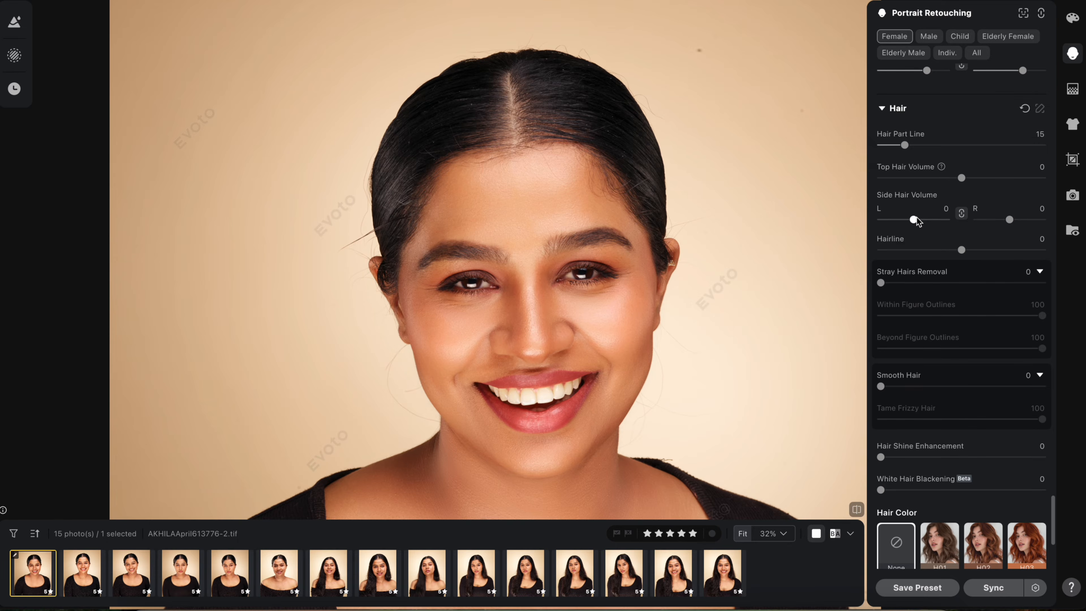
{"action": "key", "text": "ctrl+z"}
Set the Hairline adjustment to -3 and check the forehead edge of the hair.
{"action": "mouse_move", "coordinate": [962, 250]}
{"action": "left_mouse_down"}
{"action": "mouse_move", "coordinate": [1042, 249]}
{"action": "mouse_move", "coordinate": [913, 249]}
{"action": "mouse_move", "coordinate": [959, 252]}
{"action": "left_mouse_up"}
{"action": "scroll", "coordinate": [657, 257], "scroll_direction": "up", "scroll_amount": 4}
{"action": "left_click_drag", "start_coordinate": [657, 248], "coordinate": [710, 198]}
{"action": "scroll", "coordinate": [710, 198], "scroll_direction": "down", "scroll_amount": 2}
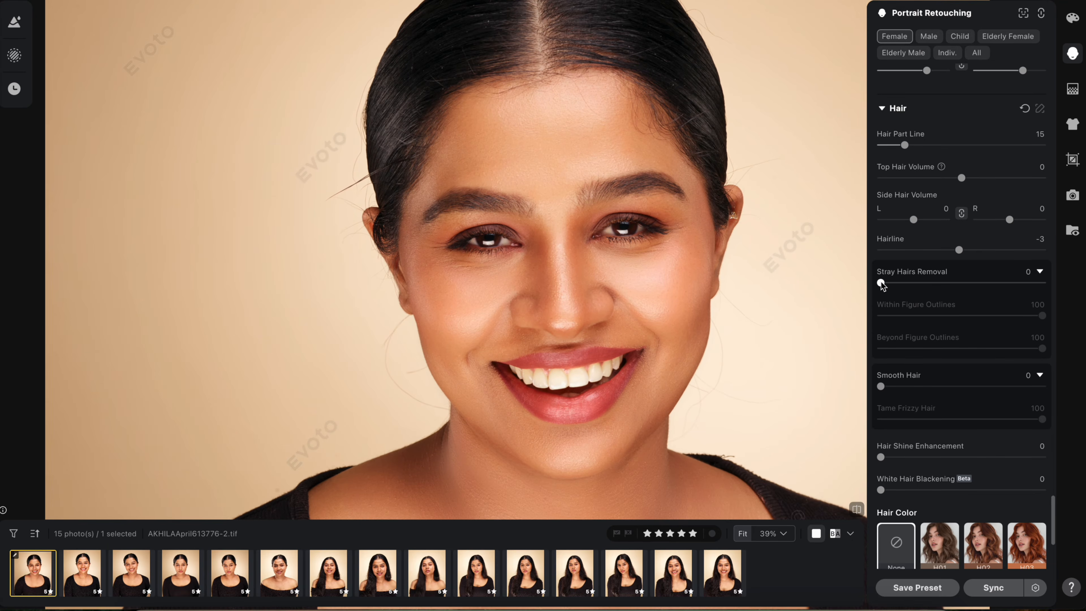
Set Stray Hairs Removal to 100 and inspect the hair along the forehead and head outline.
{"action": "left_click_drag", "start_coordinate": [882, 283], "coordinate": [1043, 283]}
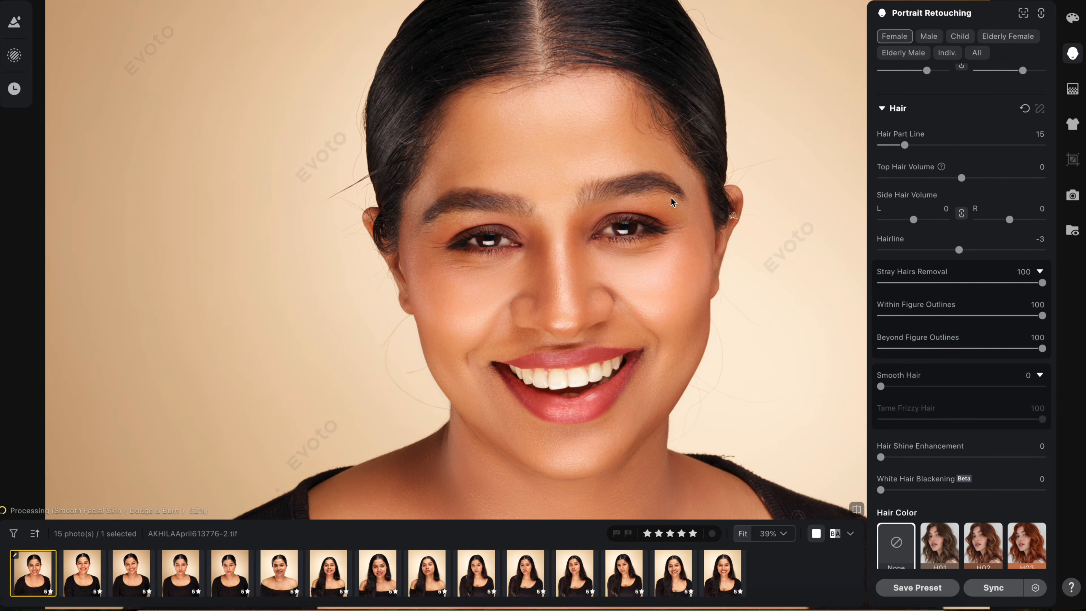
{"action": "scroll", "coordinate": [628, 70], "scroll_direction": "up", "scroll_amount": 3}
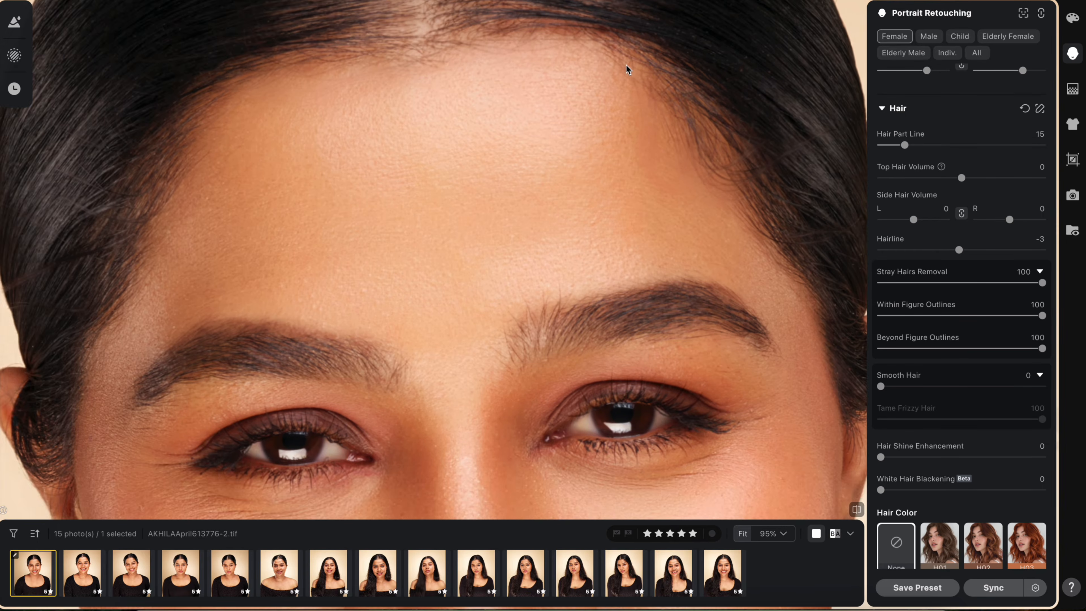
{"action": "scroll", "coordinate": [589, 109], "scroll_direction": "down", "scroll_amount": 3}
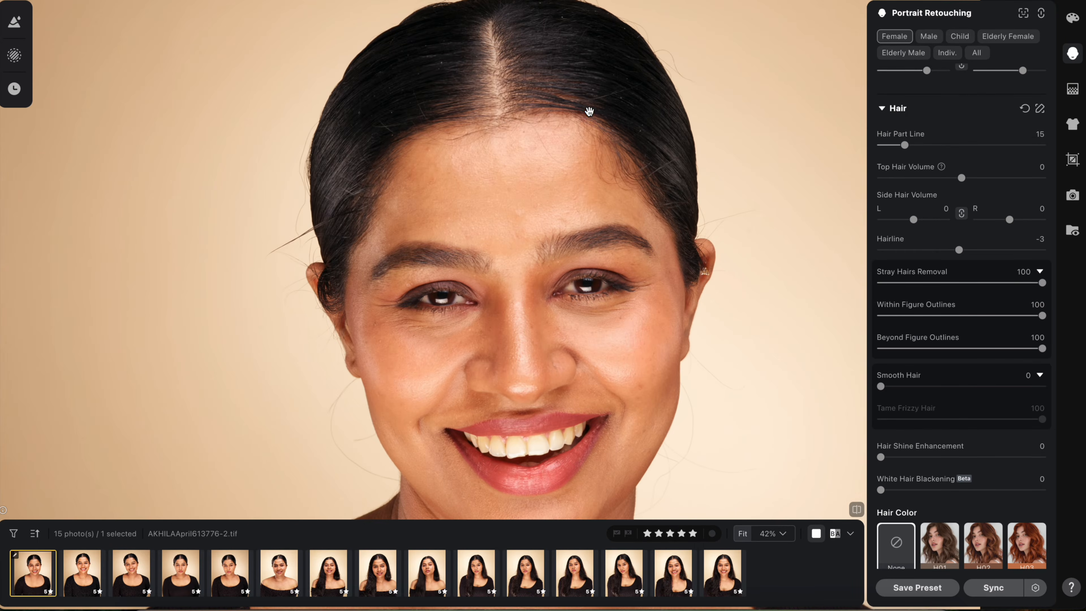
{"action": "left_click_drag", "start_coordinate": [515, 252], "coordinate": [553, 223]}
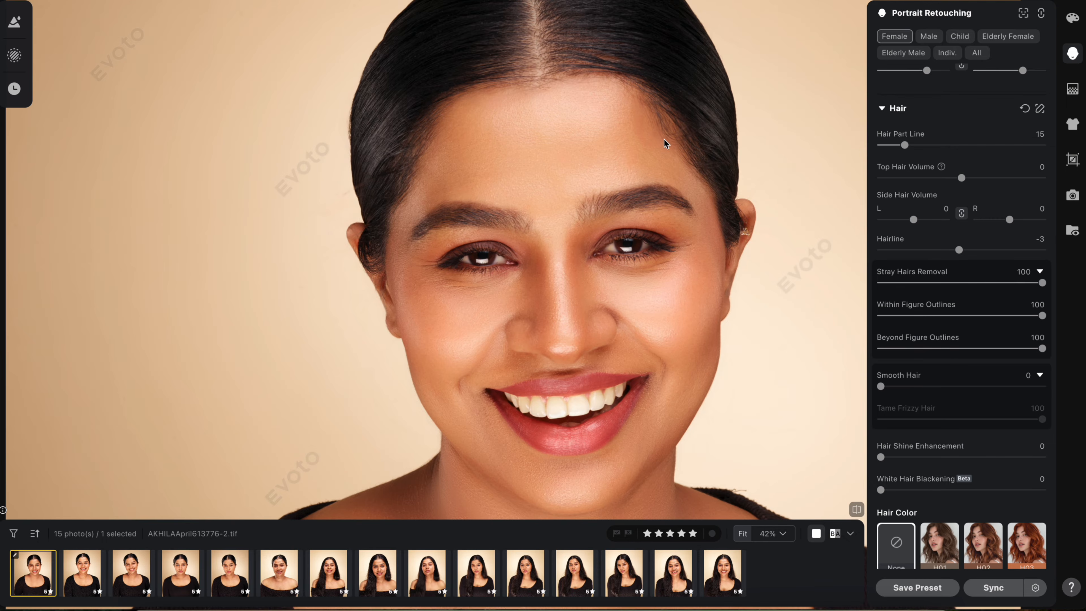
Try Within Figure Outlines at 0 for stray hairs, restore it to 100, and check the hair.
{"action": "left_click_drag", "start_coordinate": [924, 316], "coordinate": [813, 314]}
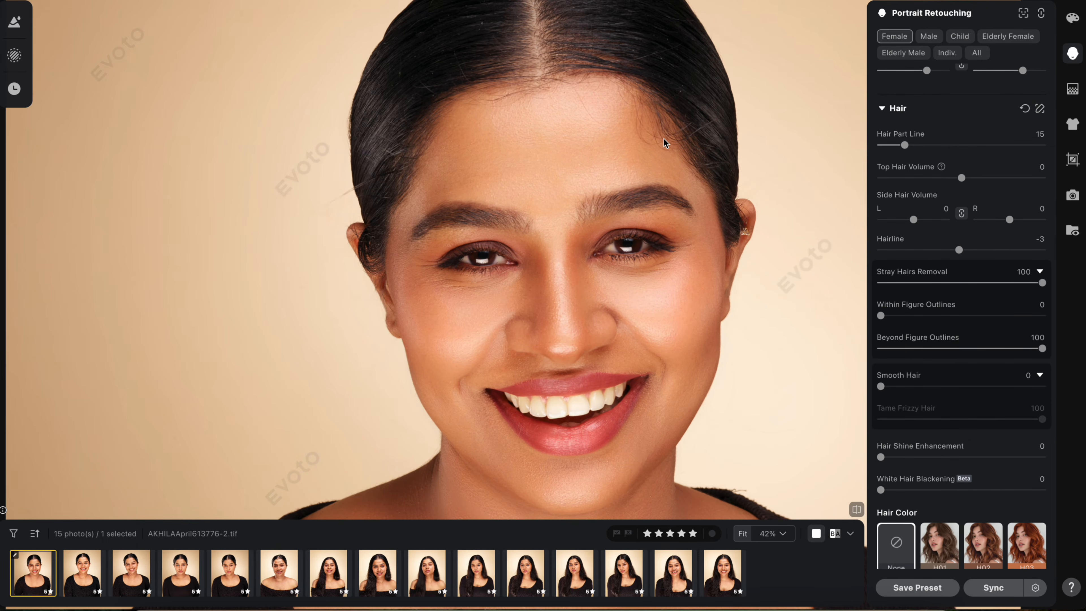
{"action": "scroll", "coordinate": [664, 141], "scroll_direction": "up", "scroll_amount": 6}
{"action": "scroll", "coordinate": [664, 140], "scroll_direction": "down", "scroll_amount": 6}
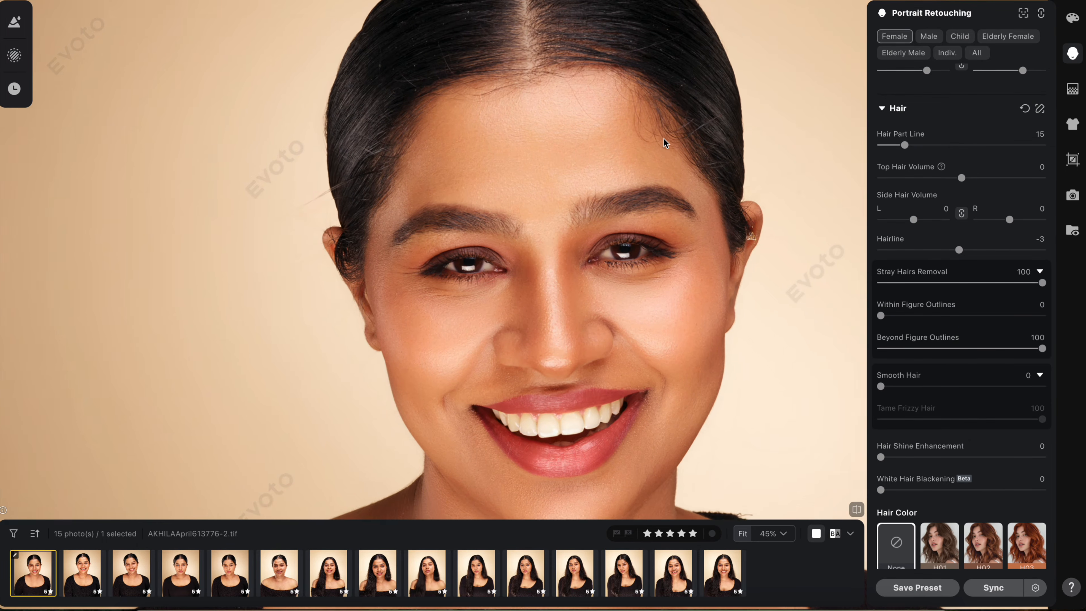
{"action": "double_click", "coordinate": [881, 316]}
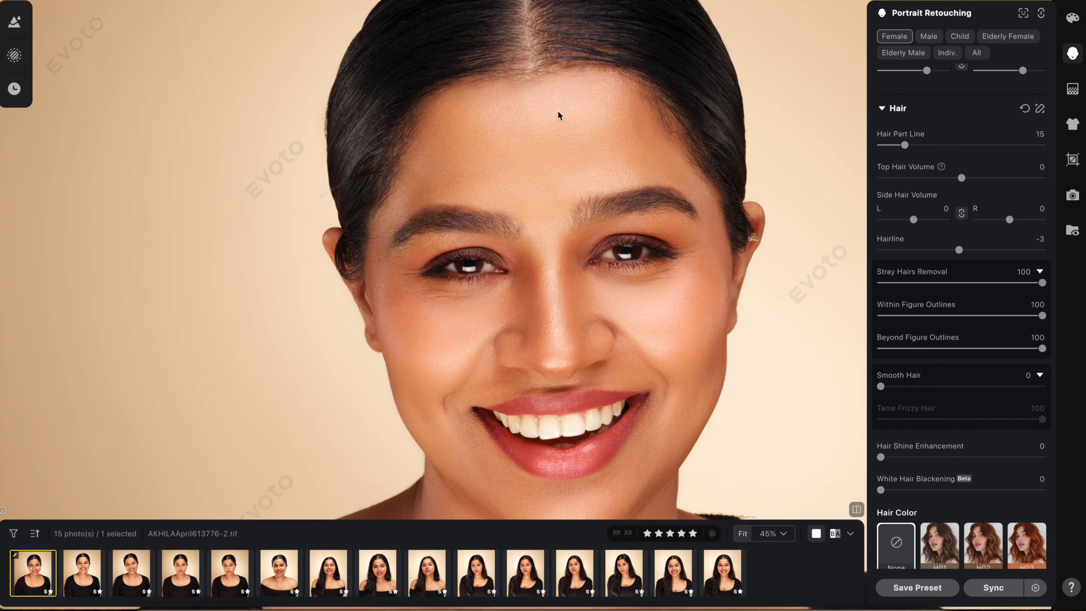
{"action": "scroll", "coordinate": [565, 161], "scroll_direction": "down", "scroll_amount": 5}
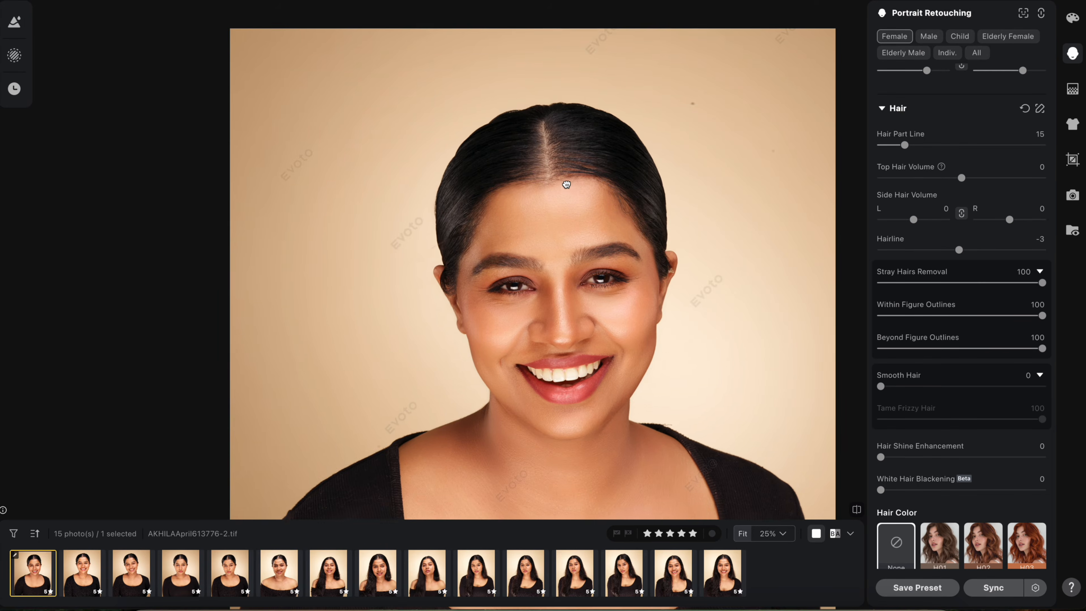
{"action": "left_click_drag", "start_coordinate": [566, 184], "coordinate": [540, 120]}
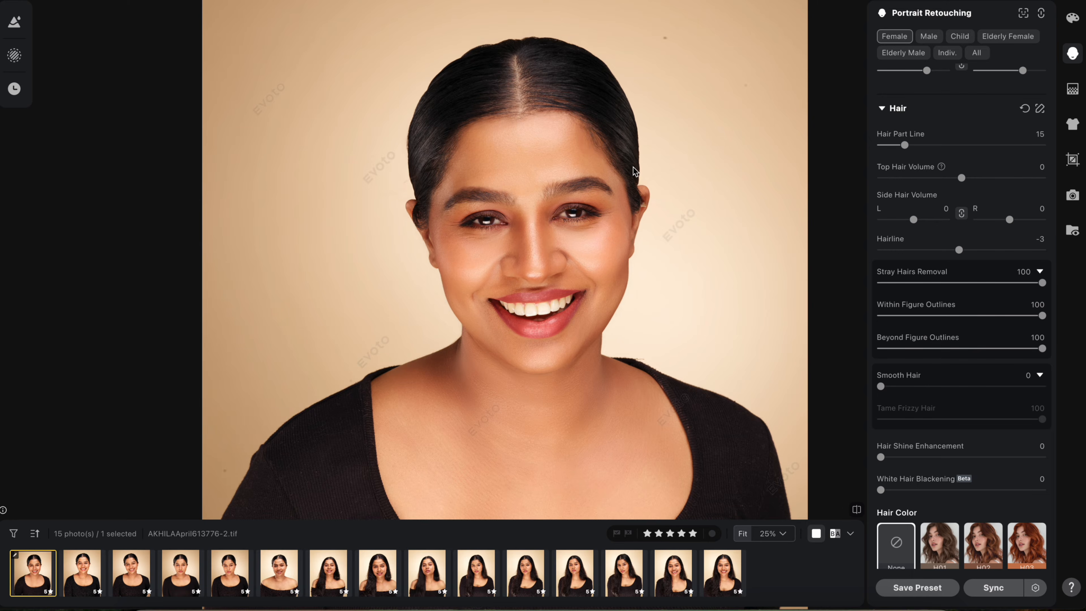
{"action": "scroll", "coordinate": [938, 370], "scroll_direction": "down", "scroll_amount": 2}
{"action": "scroll", "coordinate": [621, 144], "scroll_direction": "up", "scroll_amount": 5}
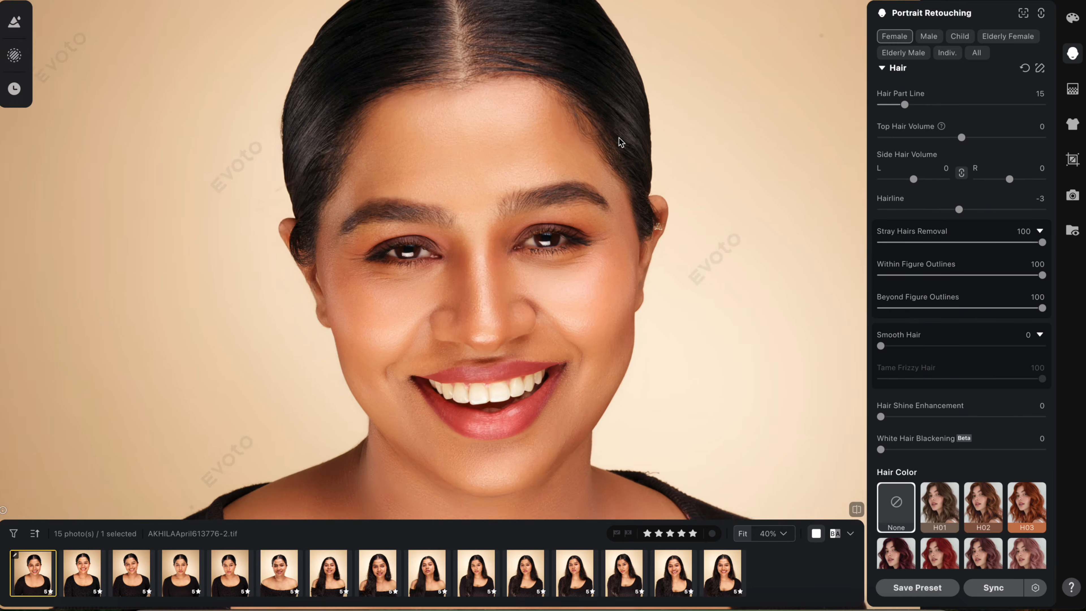
Try Smooth Hair at 100, and set it to 50.
{"action": "left_click_drag", "start_coordinate": [620, 138], "coordinate": [721, 215]}
{"action": "left_click", "coordinate": [911, 346]}
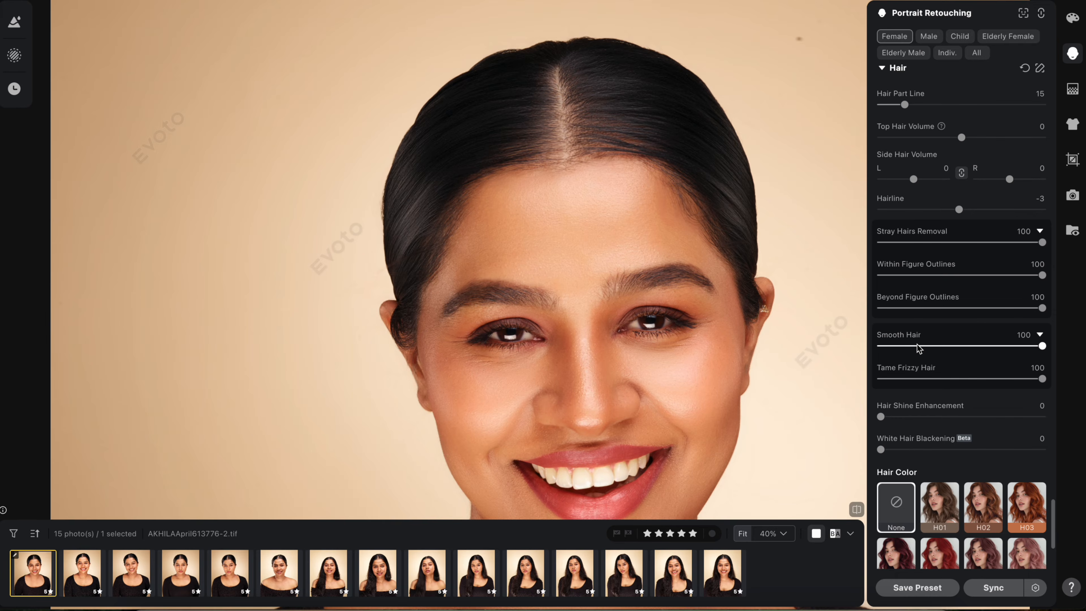
{"action": "left_click_drag", "start_coordinate": [668, 242], "coordinate": [606, 230]}
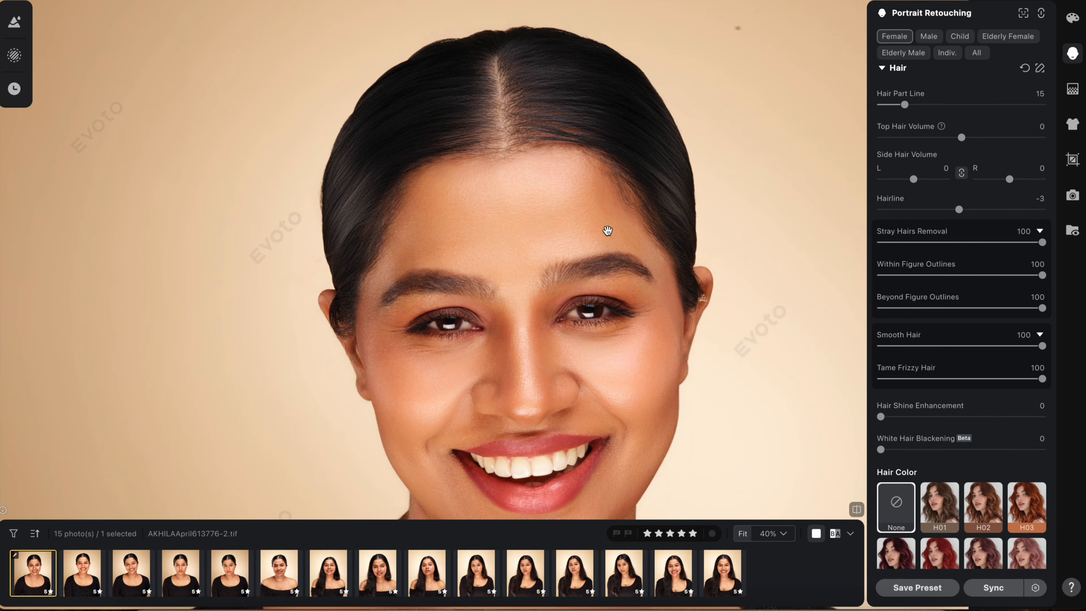
{"action": "left_click", "coordinate": [936, 346]}
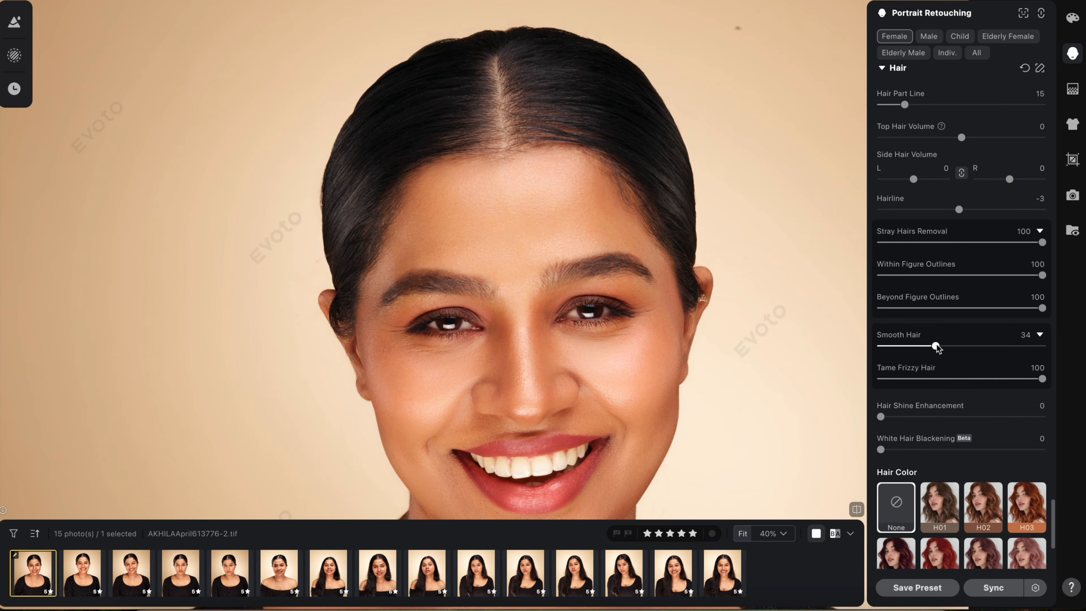
{"action": "left_click_drag", "start_coordinate": [955, 348], "coordinate": [960, 350]}
Try Hair Shine Enhancement at 100, and set it to 29, leaving White Hair Blackening at 0.
{"action": "scroll", "coordinate": [960, 348], "scroll_direction": "down", "scroll_amount": 3}
{"action": "scroll", "coordinate": [541, 105], "scroll_direction": "down", "scroll_amount": 1}
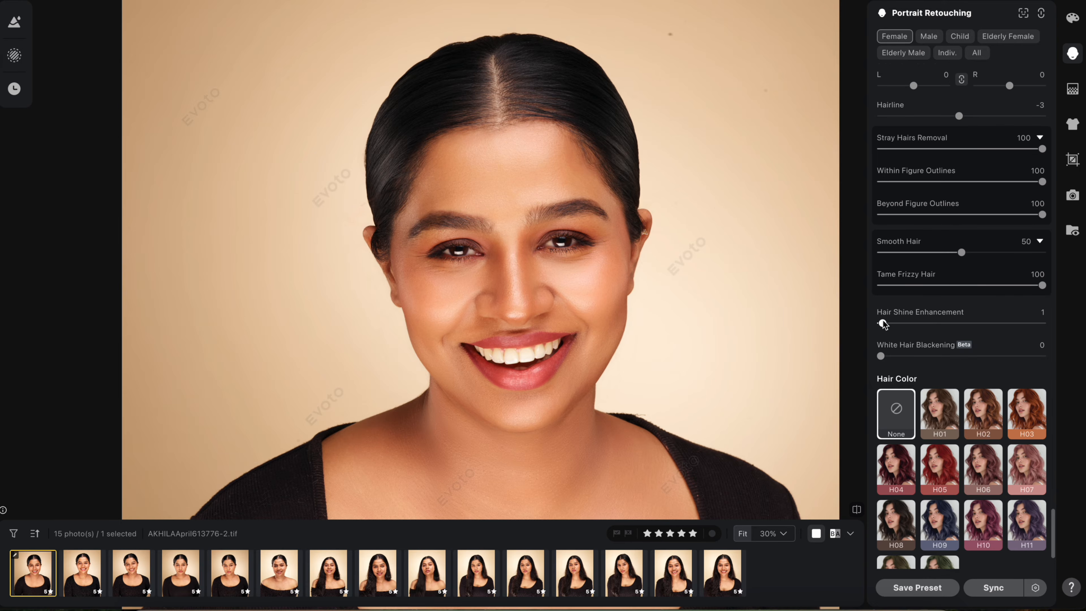
{"action": "left_click_drag", "start_coordinate": [883, 324], "coordinate": [1058, 324]}
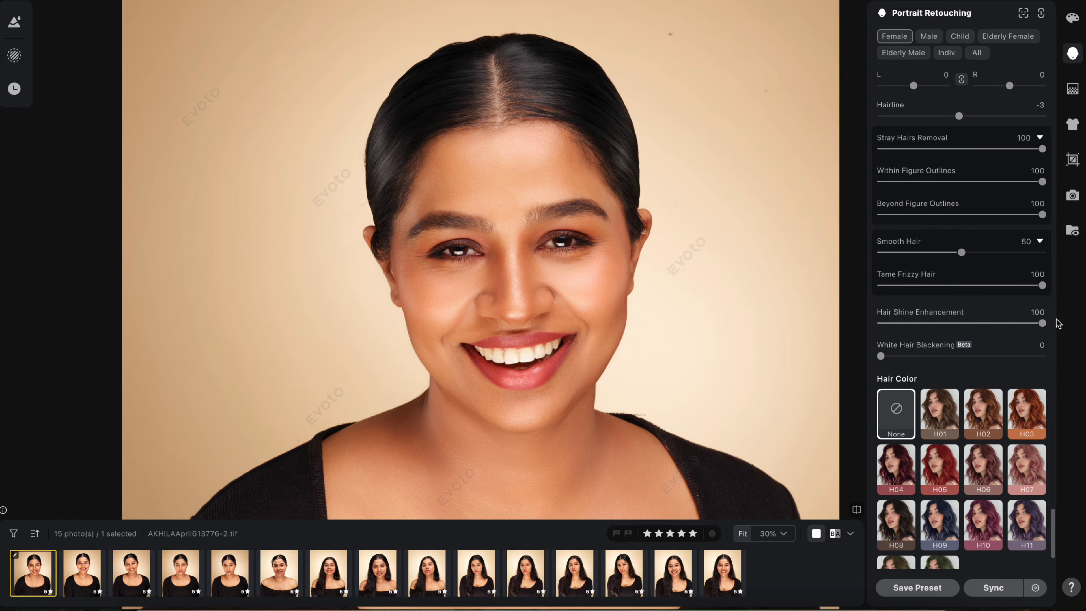
{"action": "scroll", "coordinate": [664, 279], "scroll_direction": "down", "scroll_amount": 1}
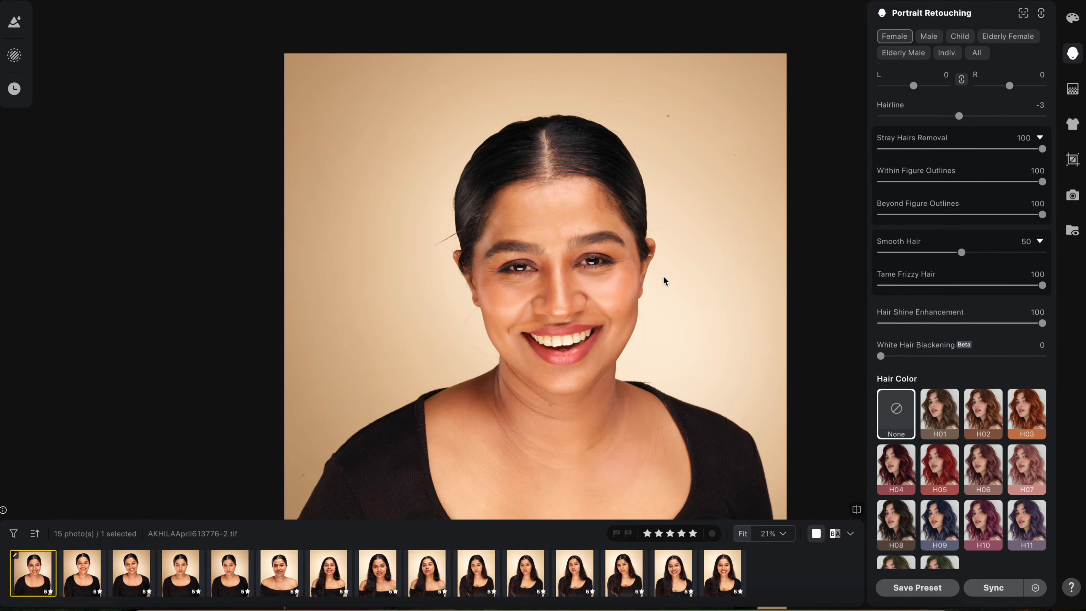
{"action": "scroll", "coordinate": [664, 276], "scroll_direction": "up", "scroll_amount": 2}
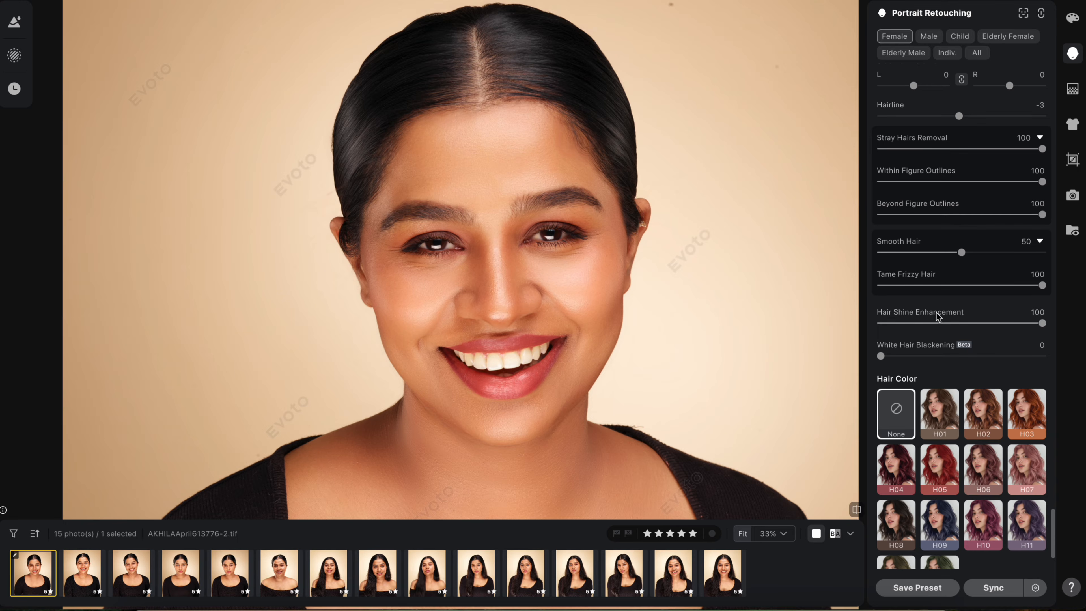
{"action": "left_click", "coordinate": [931, 323]}
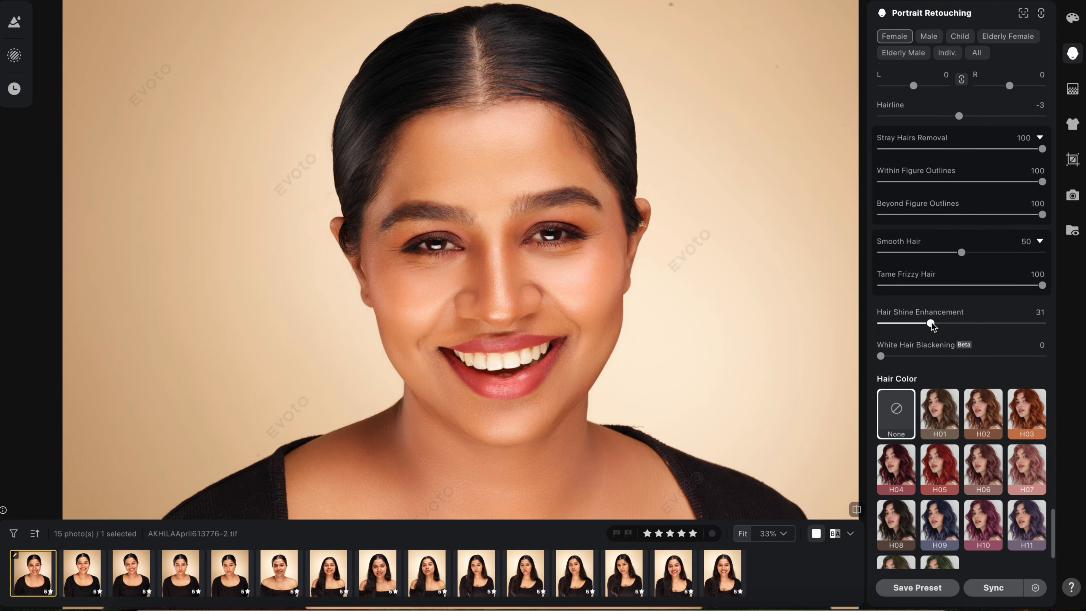
{"action": "left_click_drag", "start_coordinate": [931, 321], "coordinate": [926, 324]}
{"action": "left_click_drag", "start_coordinate": [883, 356], "coordinate": [798, 365]}
{"action": "scroll", "coordinate": [635, 241], "scroll_direction": "up", "scroll_amount": 1}
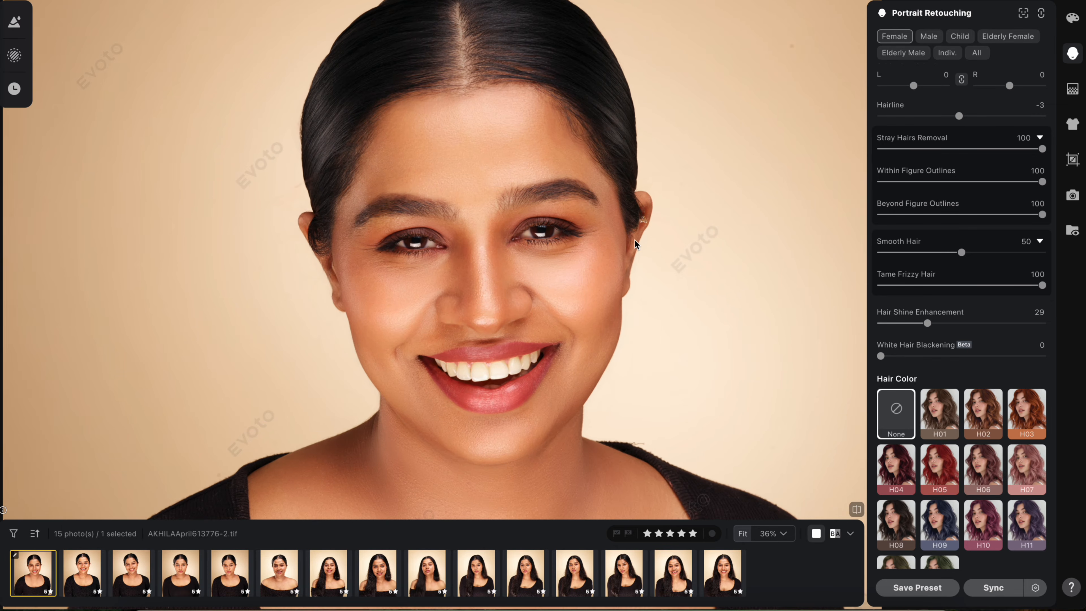
Try the hair colors H01, H02, H13 and H12 on the portrait, and return the hair color to None.
{"action": "scroll", "coordinate": [899, 378], "scroll_direction": "down", "scroll_amount": 3}
{"action": "left_click", "coordinate": [944, 325]}
{"action": "scroll", "coordinate": [766, 277], "scroll_direction": "down", "scroll_amount": 3}
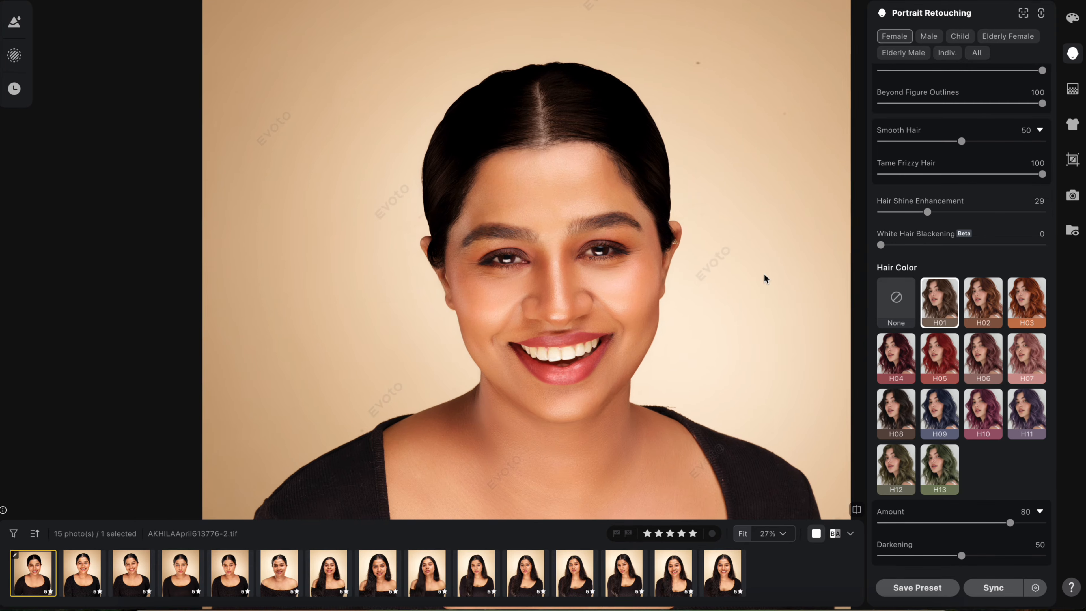
{"action": "left_click", "coordinate": [992, 315]}
{"action": "left_click", "coordinate": [940, 468]}
{"action": "left_click", "coordinate": [896, 468]}
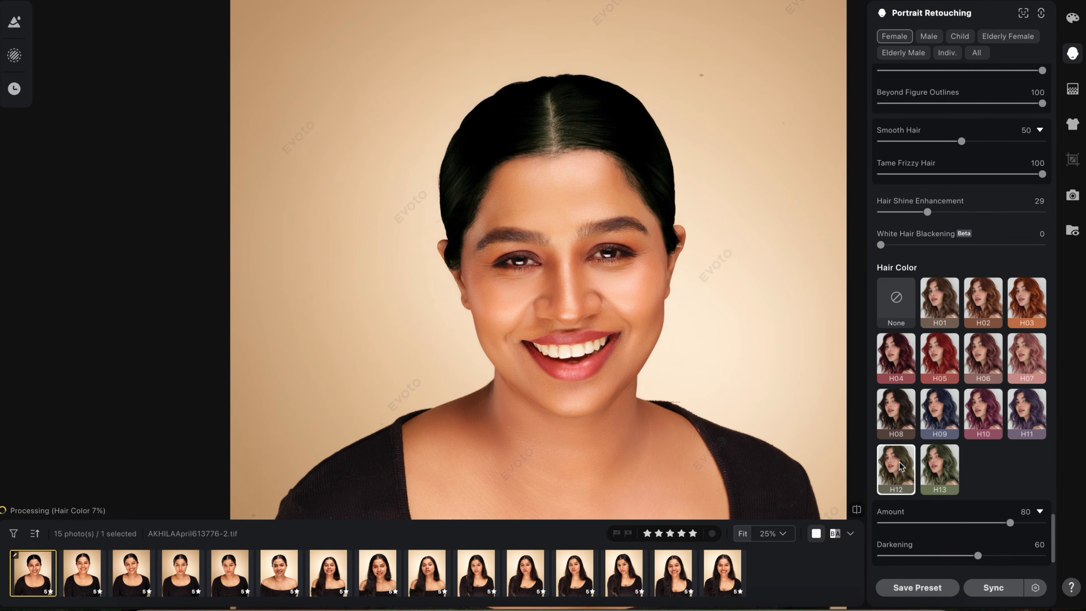
{"action": "left_click", "coordinate": [904, 314]}
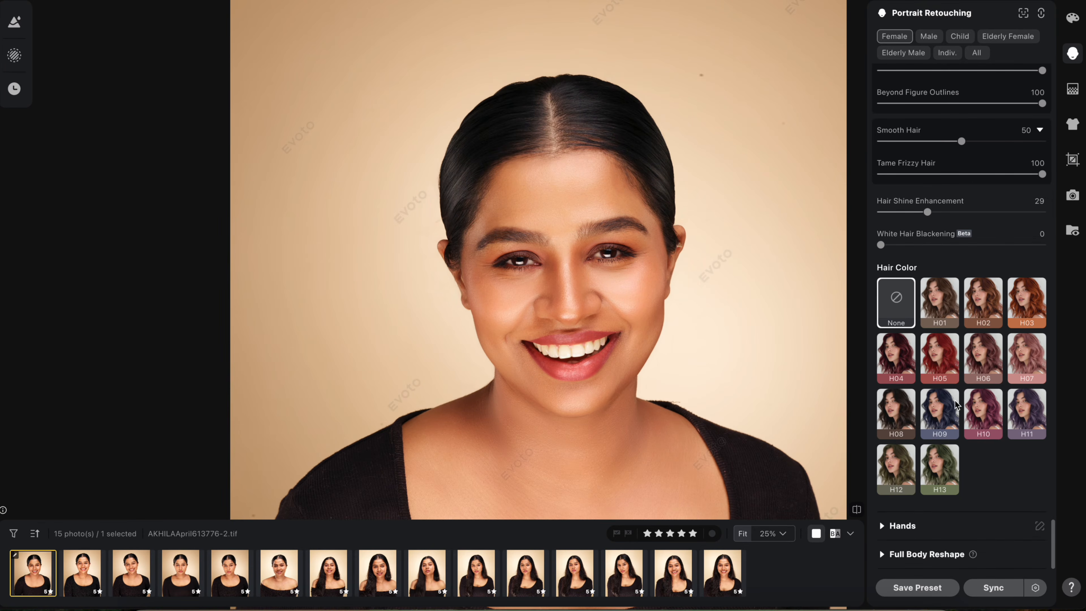
Save the Portrait Retouching settings as a Portrait preset in Group 1, named with the model's first name.
{"action": "scroll", "coordinate": [718, 308], "scroll_direction": "up", "scroll_amount": 1}
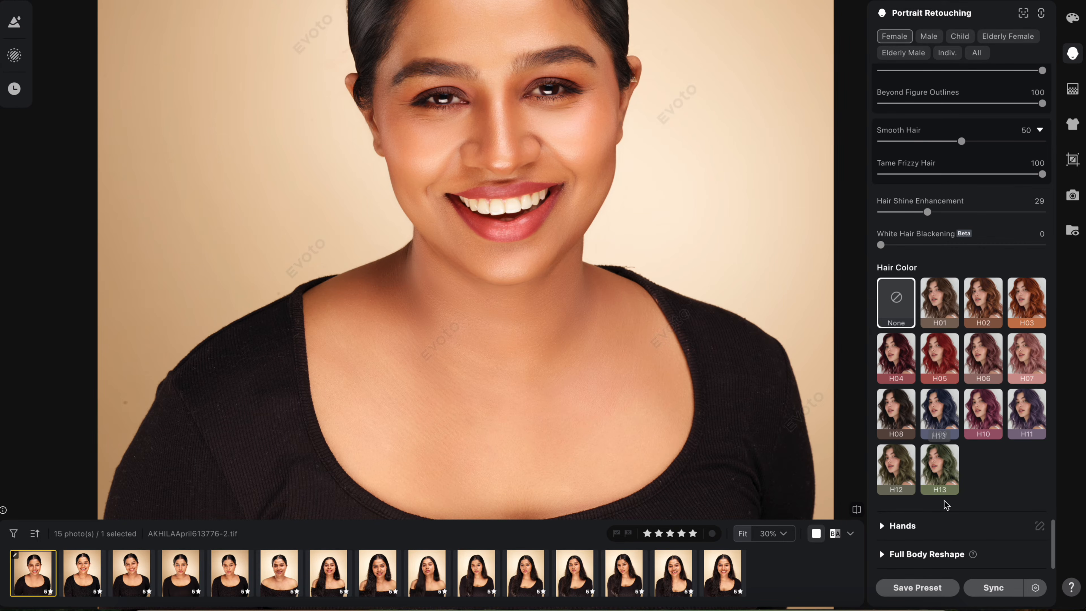
{"action": "scroll", "coordinate": [612, 224], "scroll_direction": "down", "scroll_amount": 2}
{"action": "scroll", "coordinate": [612, 224], "scroll_direction": "up", "scroll_amount": 2}
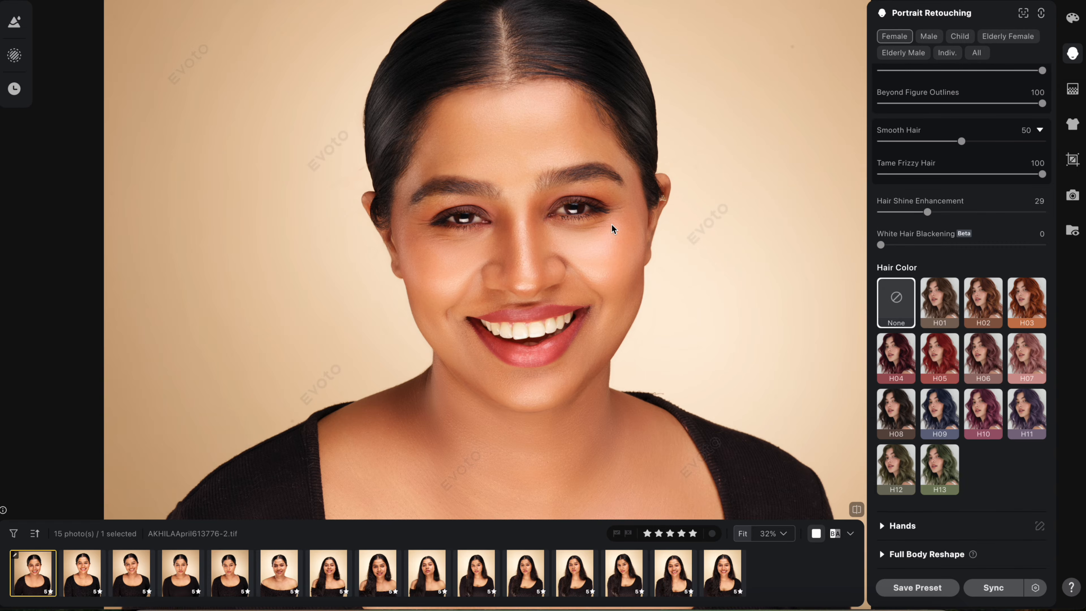
{"action": "left_click_drag", "start_coordinate": [612, 225], "coordinate": [587, 223]}
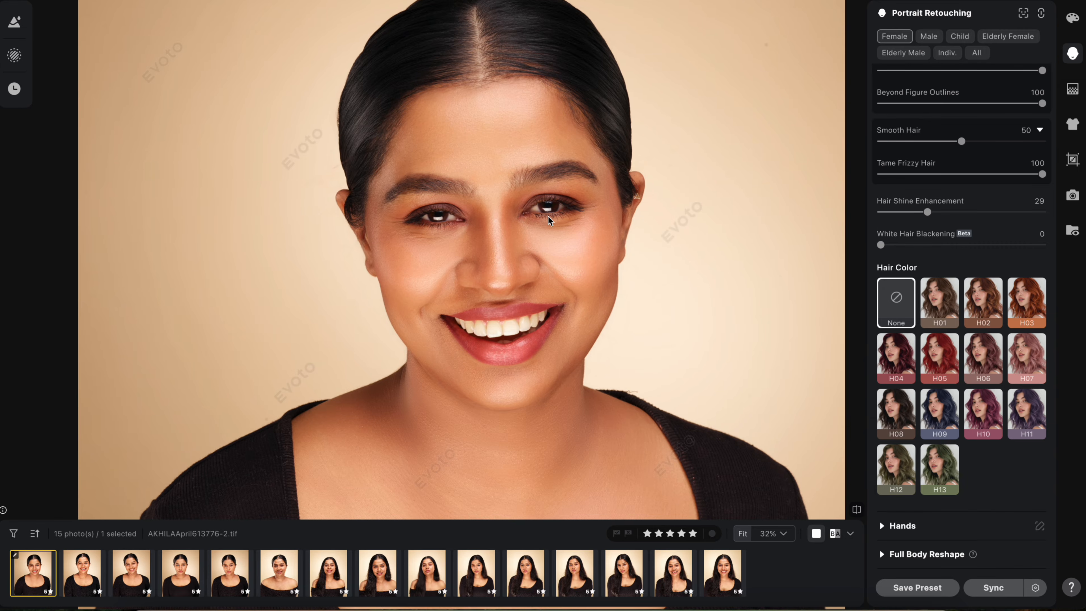
{"action": "scroll", "coordinate": [548, 216], "scroll_direction": "up", "scroll_amount": 1}
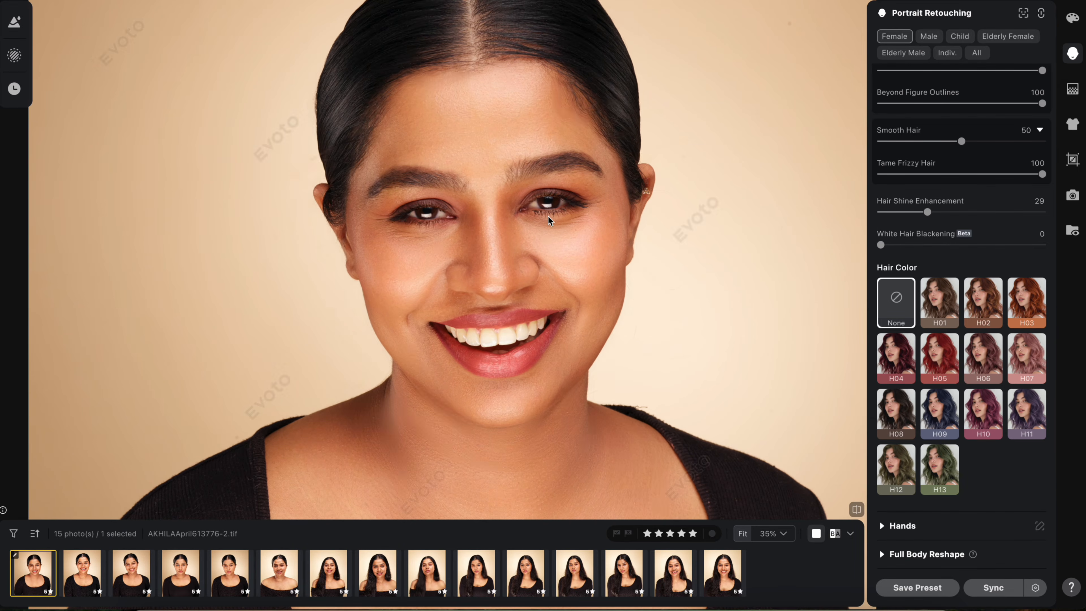
{"action": "scroll", "coordinate": [549, 216], "scroll_direction": "down", "scroll_amount": 3}
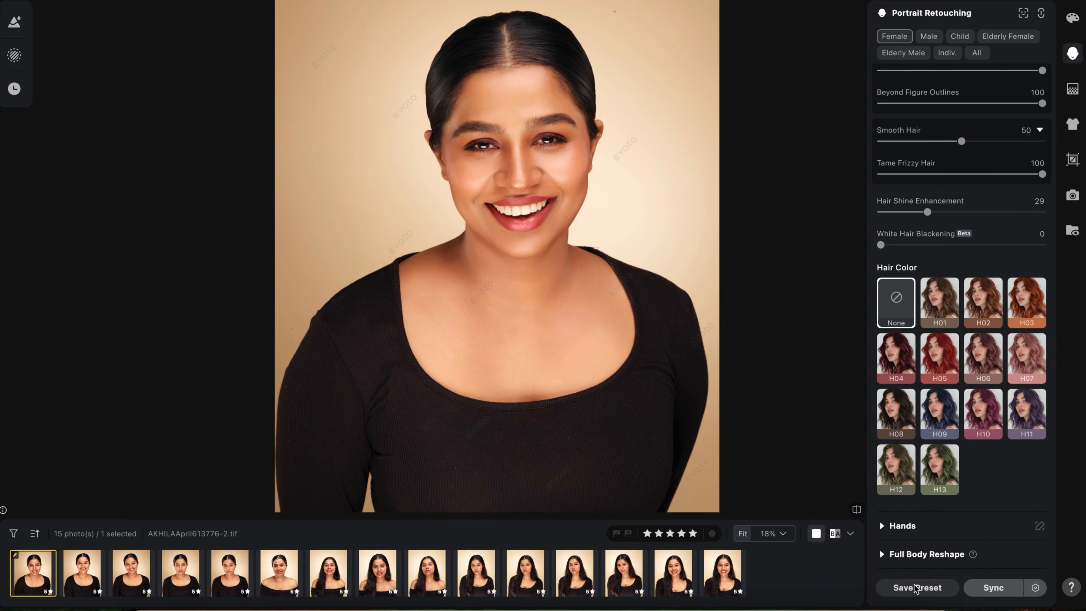
{"action": "left_click", "coordinate": [916, 588]}
{"action": "type", "text": "A"}
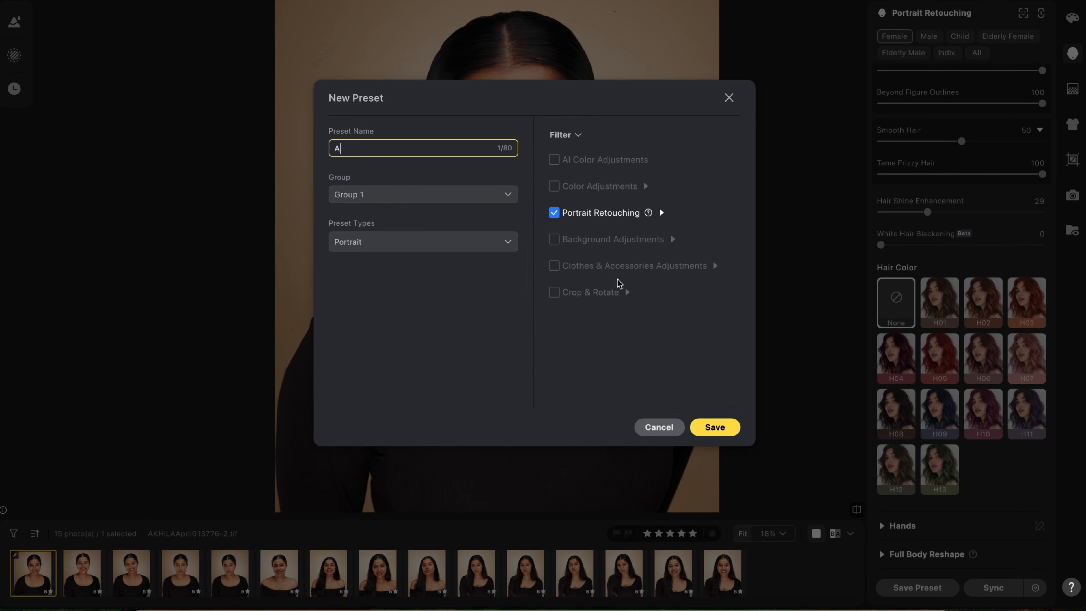
{"action": "type", "text": "khila"}
{"action": "left_click", "coordinate": [714, 428]}
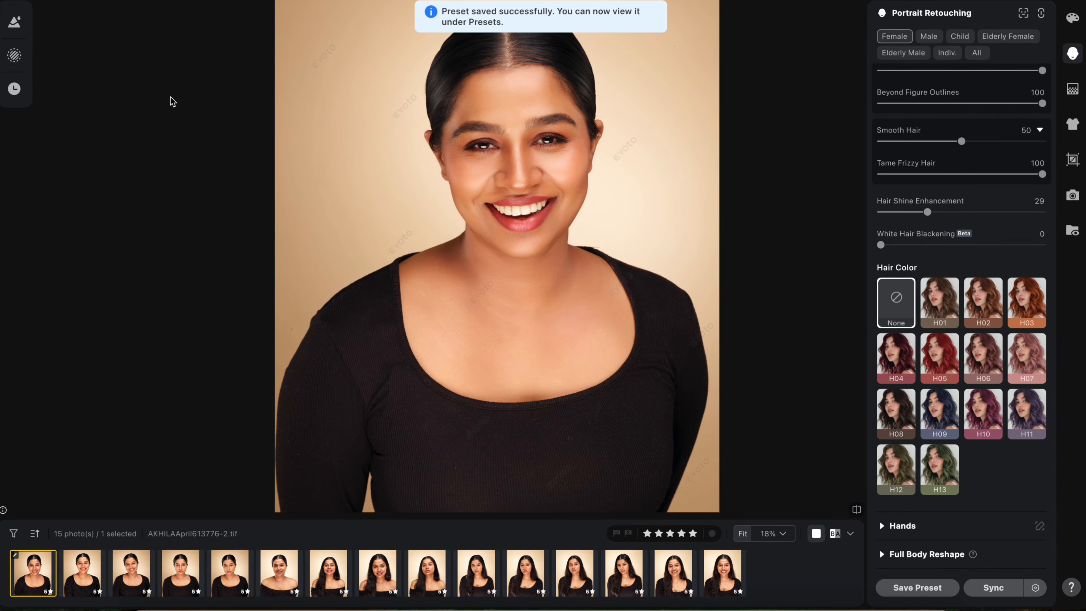
Apply the saved portrait preset from Group 1 to the second portrait and check the retouched face and hair.
{"action": "key", "text": "Right"}
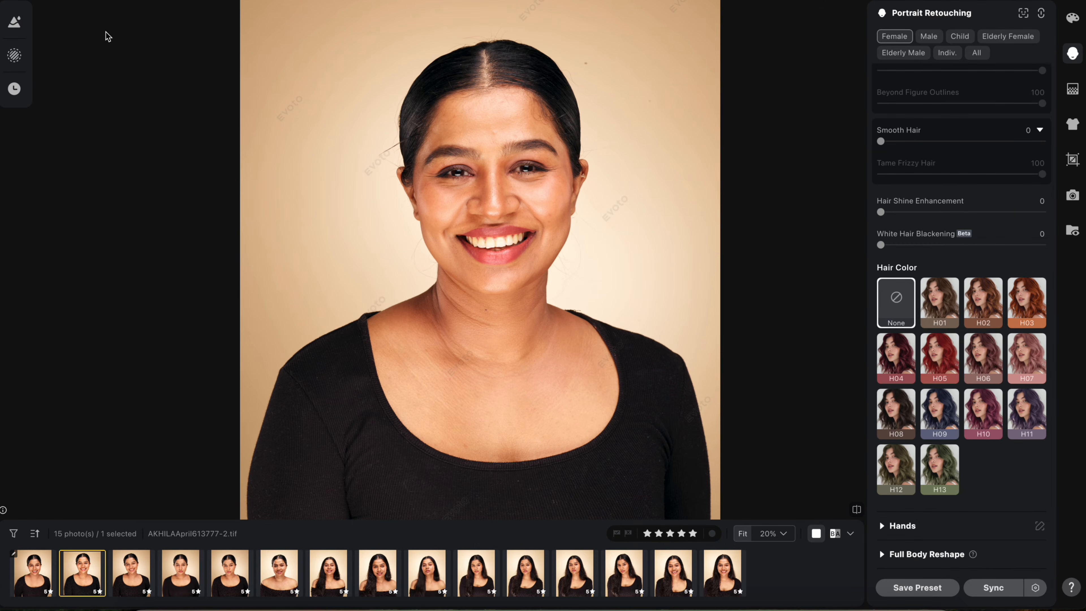
{"action": "left_click", "coordinate": [15, 23]}
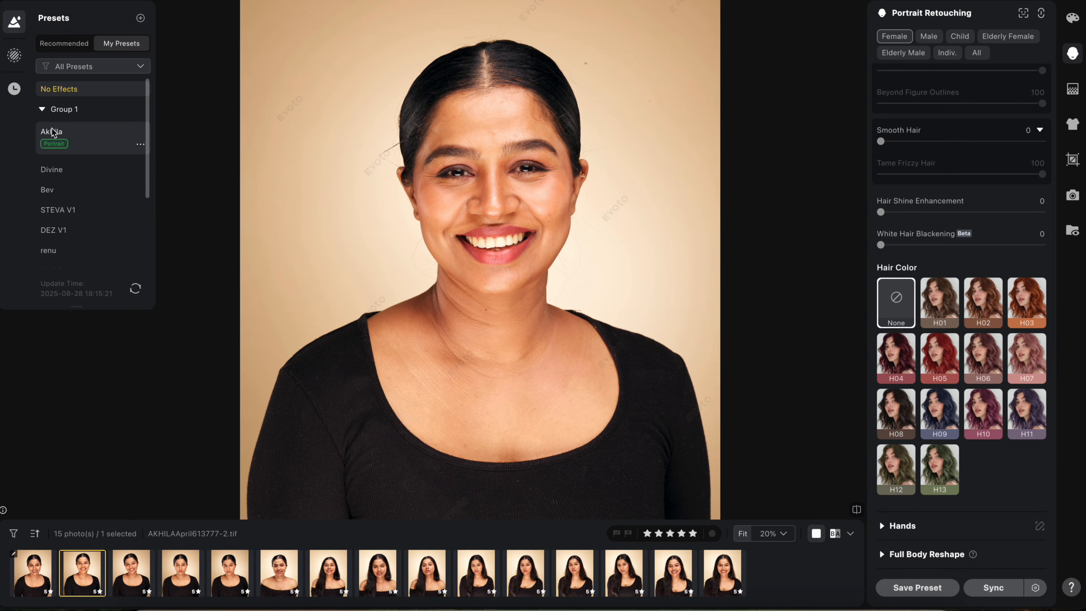
{"action": "left_click", "coordinate": [63, 132]}
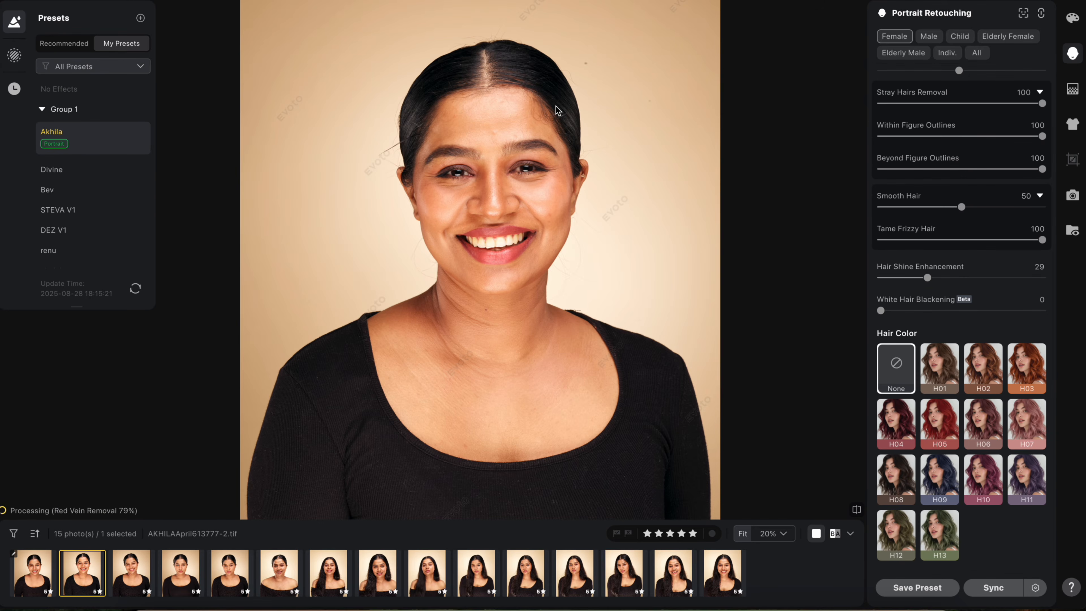
{"action": "scroll", "coordinate": [556, 106], "scroll_direction": "up", "scroll_amount": 5}
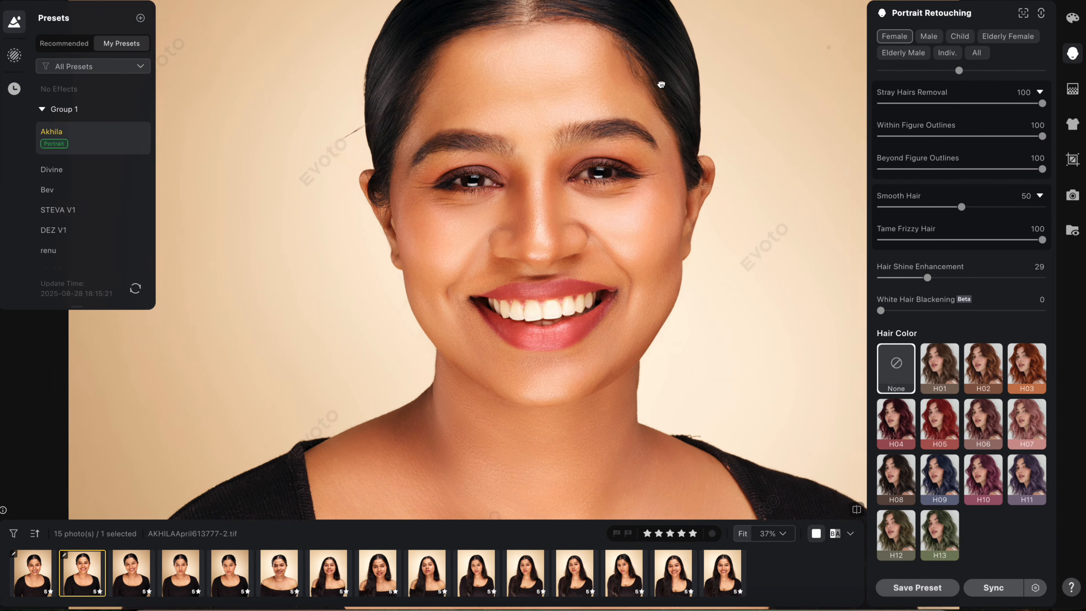
{"action": "scroll", "coordinate": [669, 81], "scroll_direction": "down", "scroll_amount": 5}
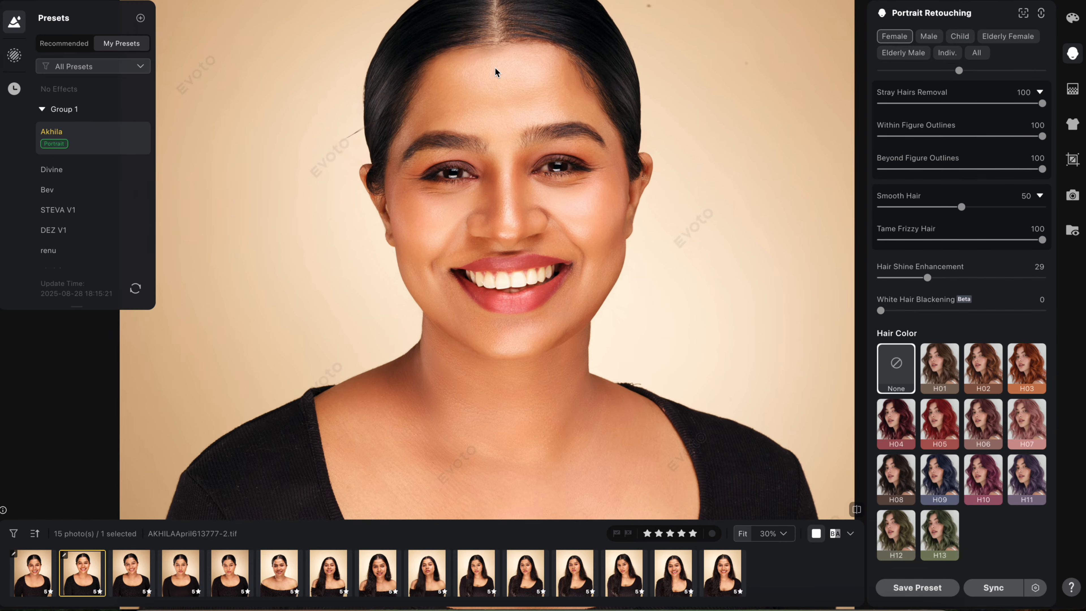
{"action": "scroll", "coordinate": [494, 67], "scroll_direction": "down", "scroll_amount": 4}
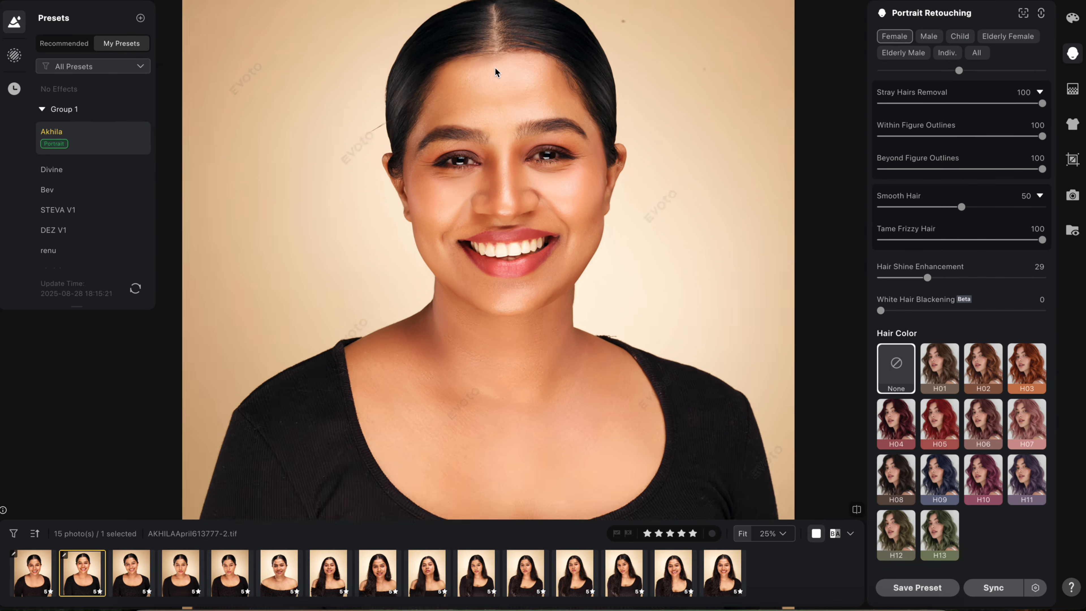
{"action": "scroll", "coordinate": [494, 67], "scroll_direction": "down", "scroll_amount": 1}
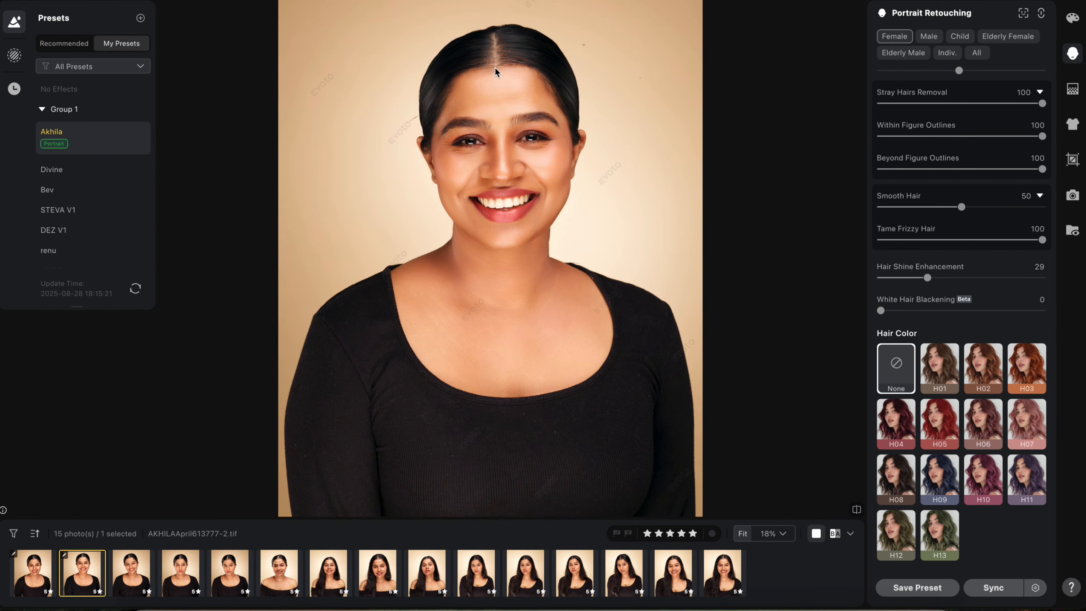
Sync the second portrait's color, portrait retouching, background and clothes adjustments to all 15 portraits, leaving out Crop & Rotate.
{"action": "left_click", "coordinate": [723, 565], "text": "shift"}
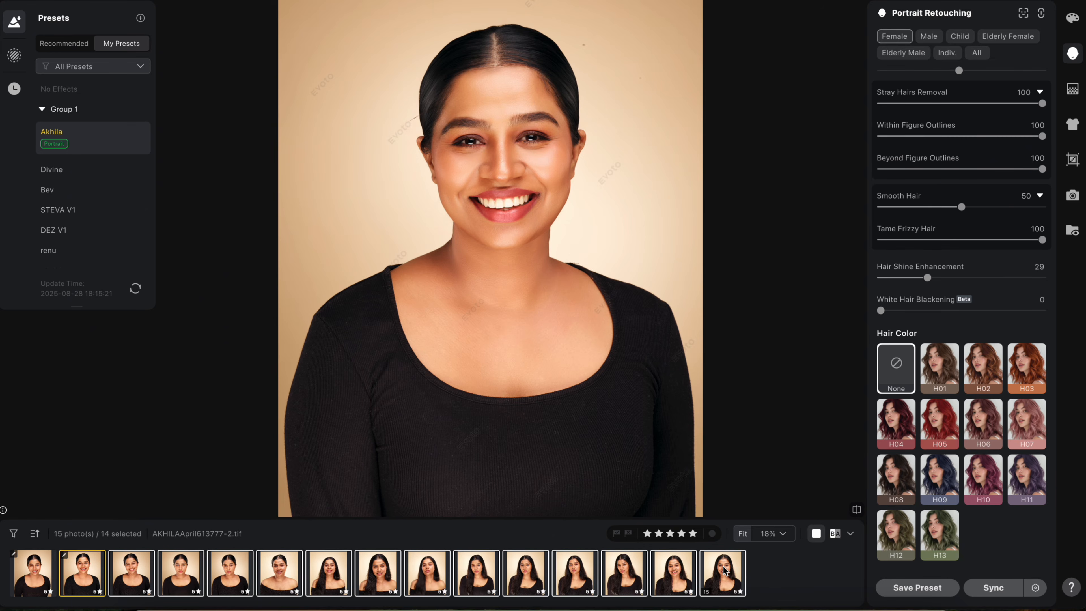
{"action": "key", "text": "ctrl+a"}
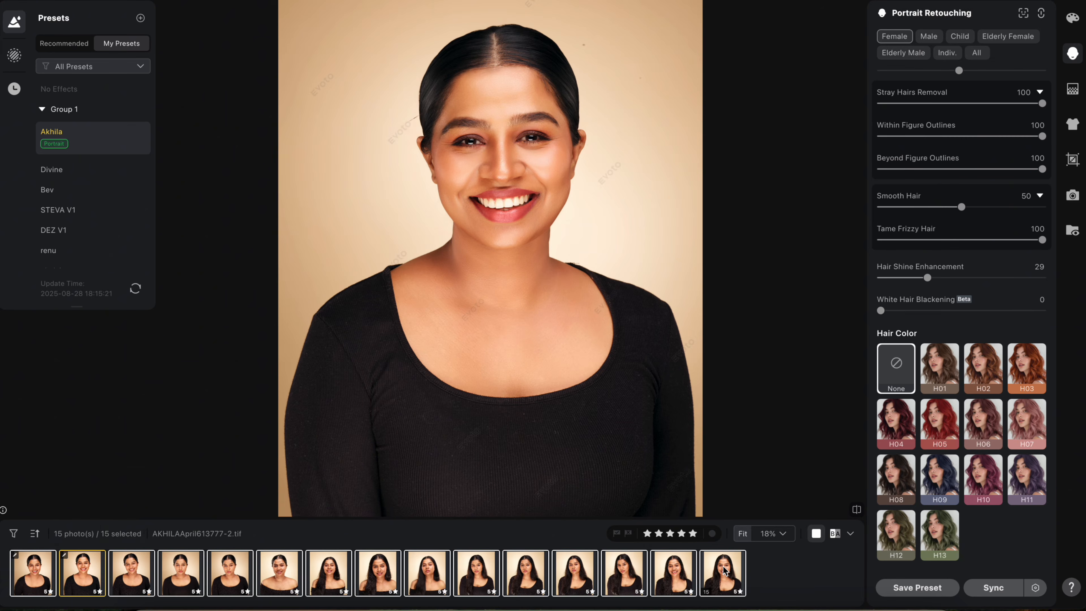
{"action": "left_click", "coordinate": [1005, 588]}
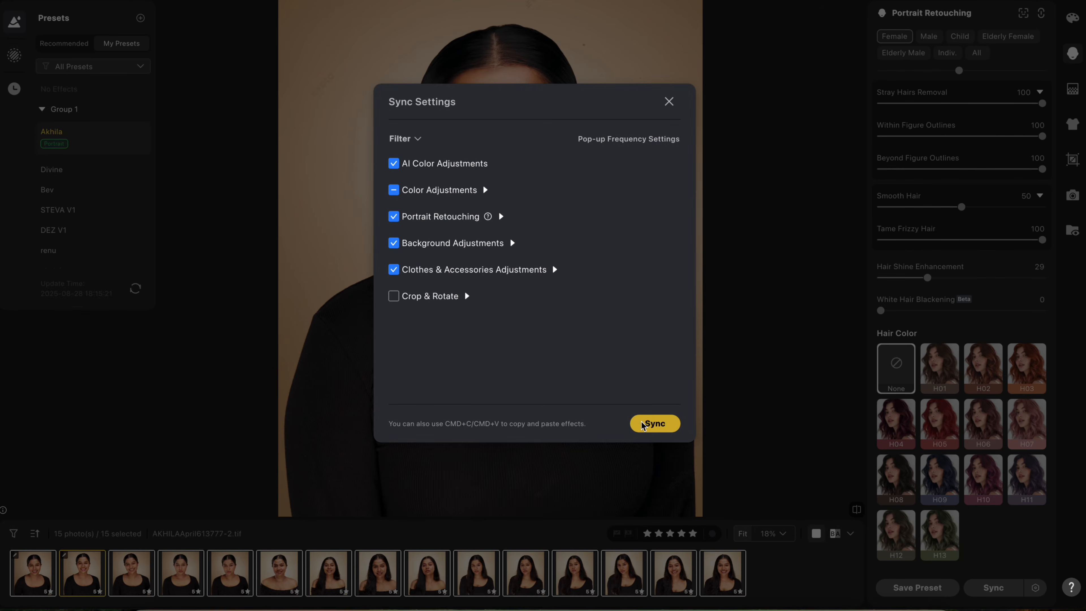
{"action": "left_click", "coordinate": [654, 424]}
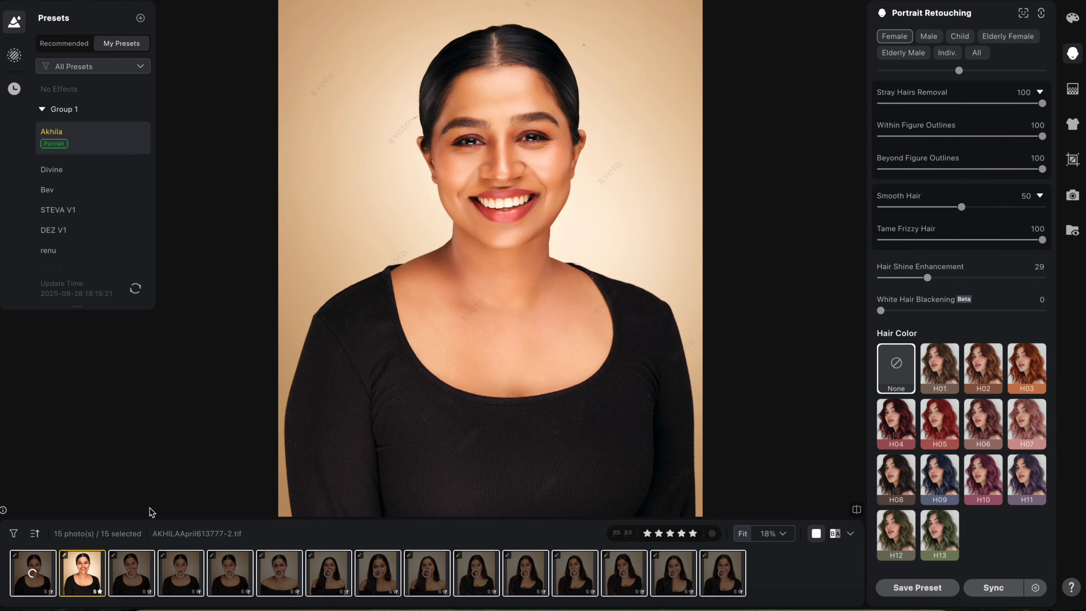
Review the synced retouching on the third through eighth portraits, comparing neighbouring shots.
{"action": "left_click", "coordinate": [130, 567]}
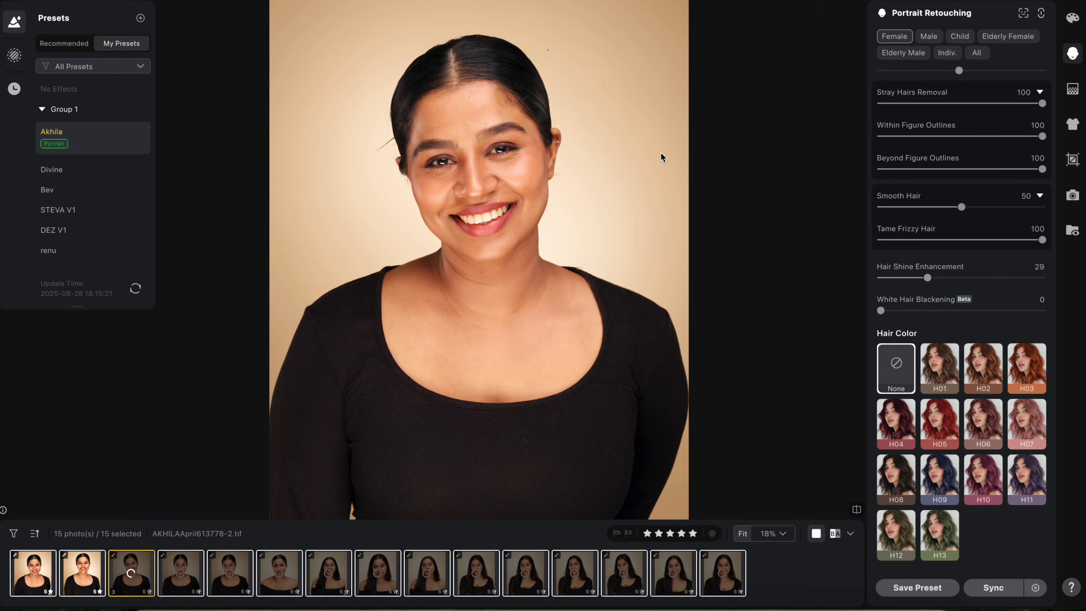
{"action": "left_click", "coordinate": [618, 154]}
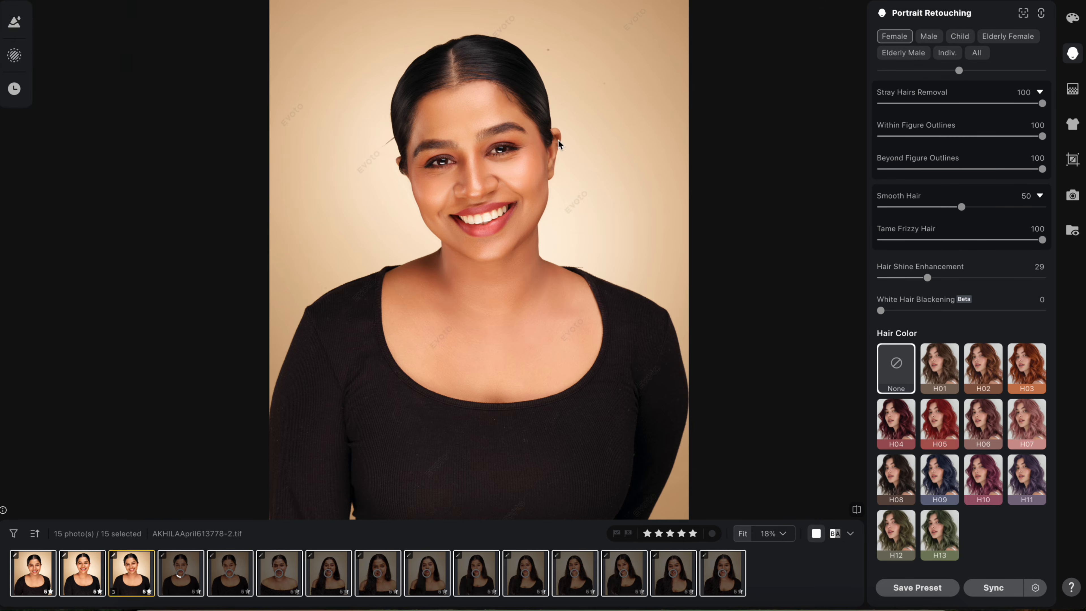
{"action": "key", "text": "Right"}
{"action": "key", "text": "Right"}
{"action": "key", "text": "Right"}
{"action": "key", "text": "Right"}
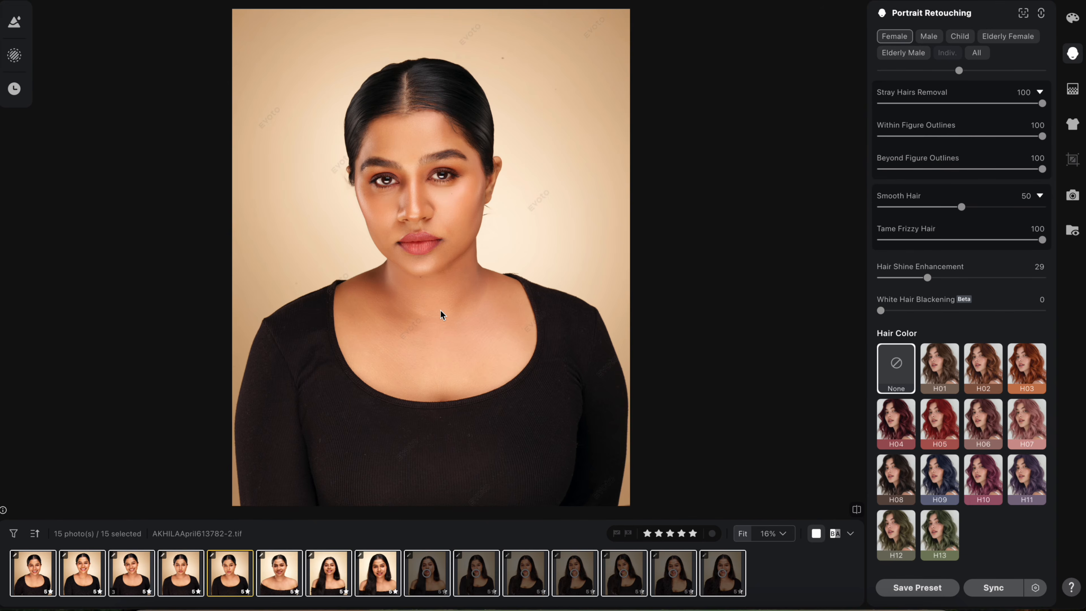
{"action": "key", "text": "Right"}
{"action": "key", "text": "Left"}
{"action": "key", "text": "Right"}
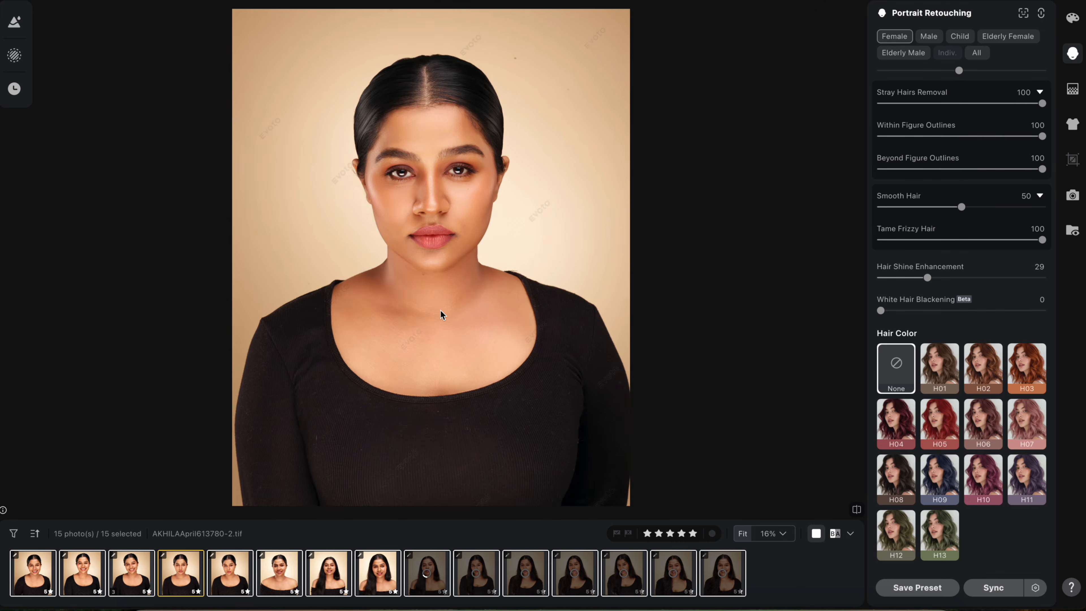
{"action": "key", "text": "Left"}
{"action": "key", "text": "Right"}
{"action": "key", "text": "Right"}
{"action": "key", "text": "Right"}
{"action": "key", "text": "Right"}
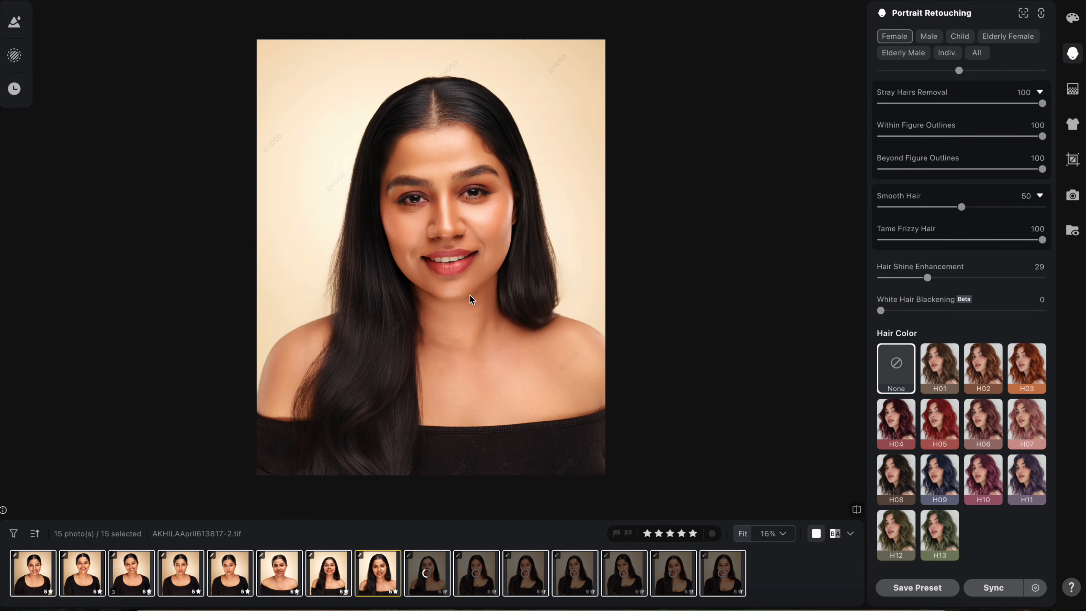
Inspect the skin, eyes and hair of the ninth portrait up close and compare it with the eighth.
{"action": "key", "text": "Right"}
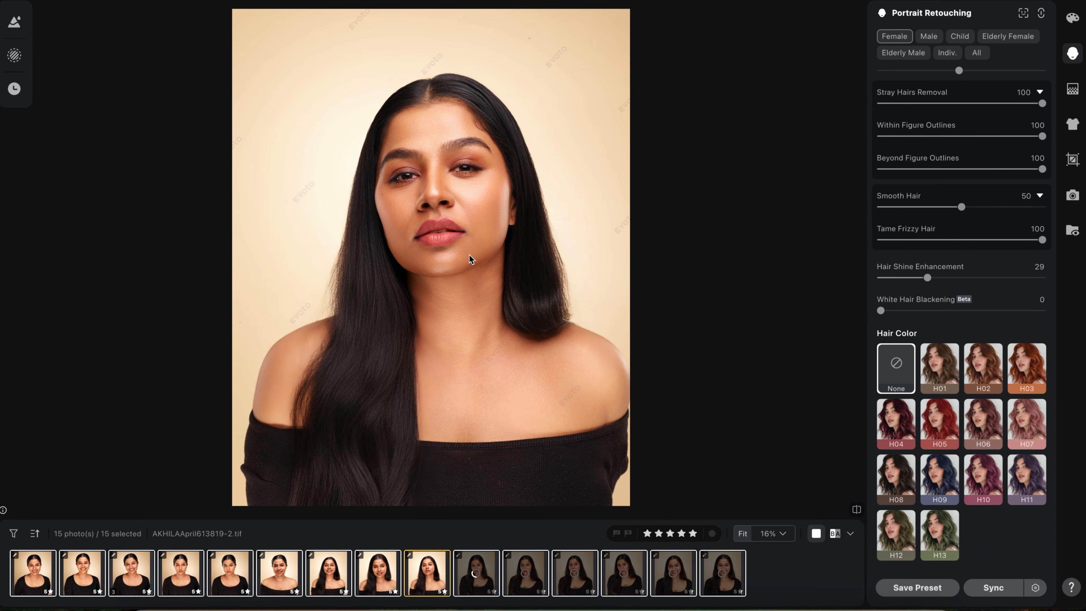
{"action": "scroll", "coordinate": [494, 204], "scroll_direction": "up", "scroll_amount": 2}
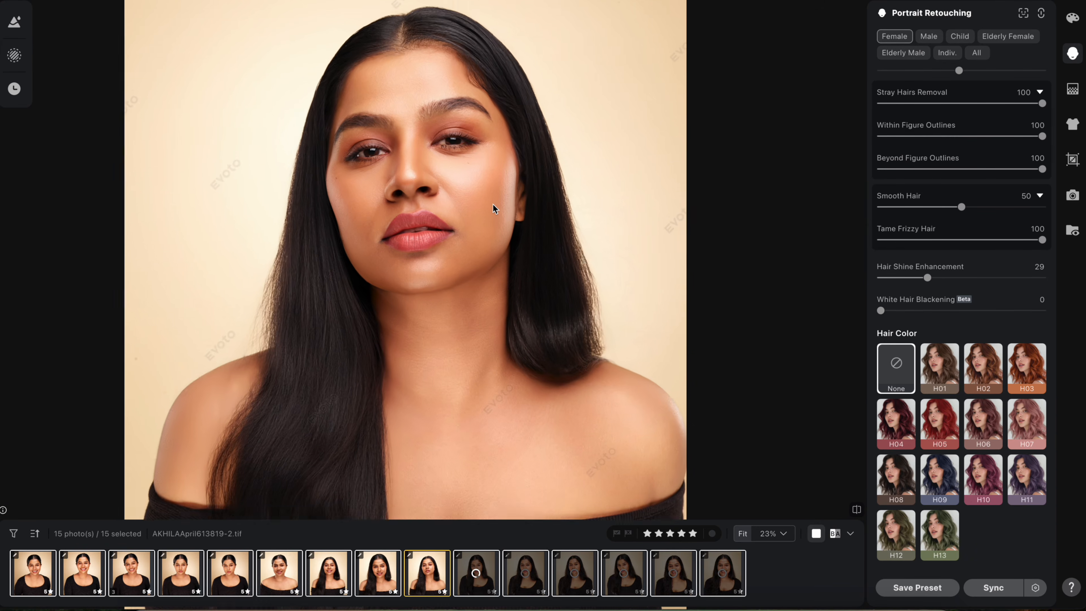
{"action": "scroll", "coordinate": [494, 204], "scroll_direction": "up", "scroll_amount": 1}
{"action": "scroll", "coordinate": [454, 130], "scroll_direction": "up", "scroll_amount": 4}
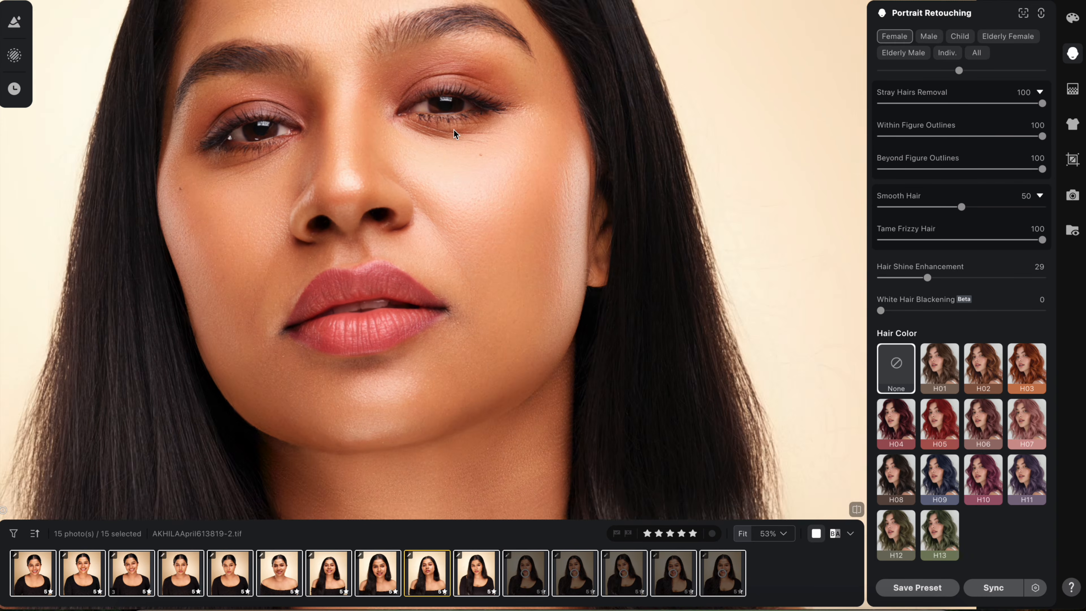
{"action": "key", "text": "Left"}
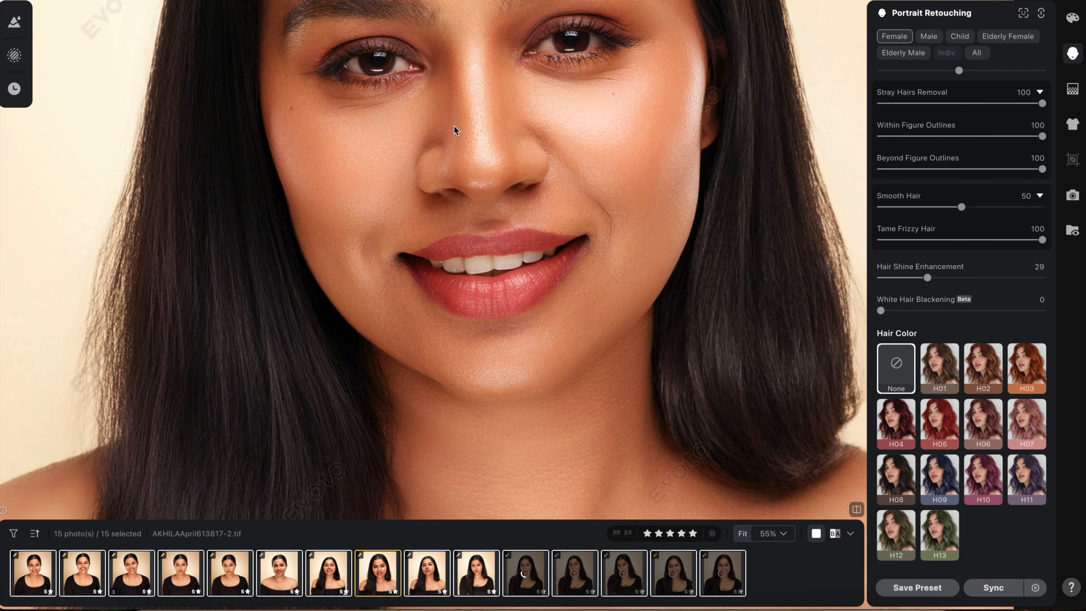
{"action": "key", "text": "Right"}
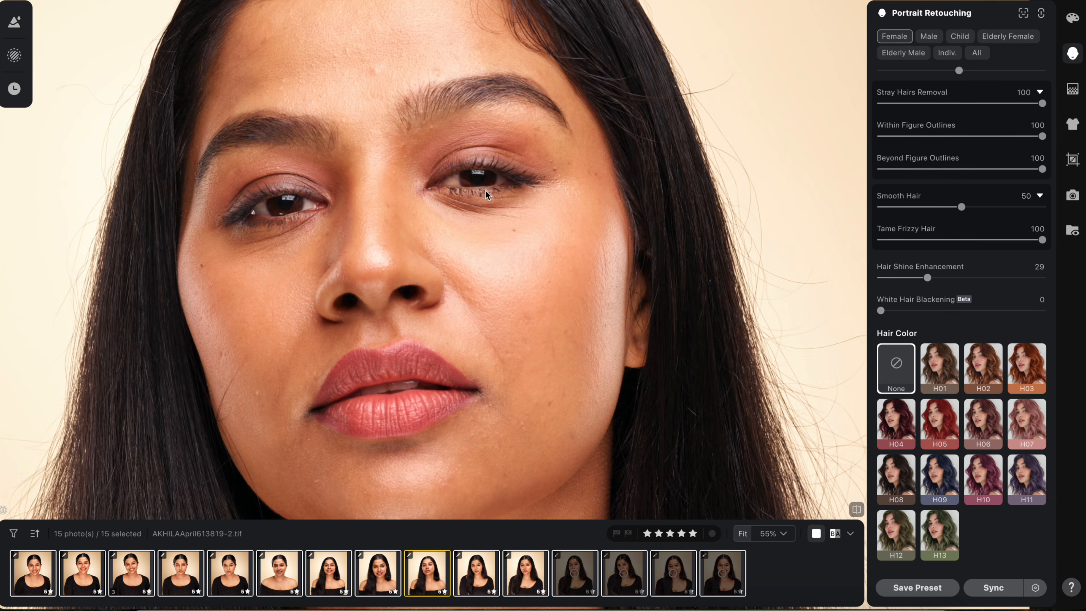
{"action": "scroll", "coordinate": [497, 175], "scroll_direction": "up", "scroll_amount": 3}
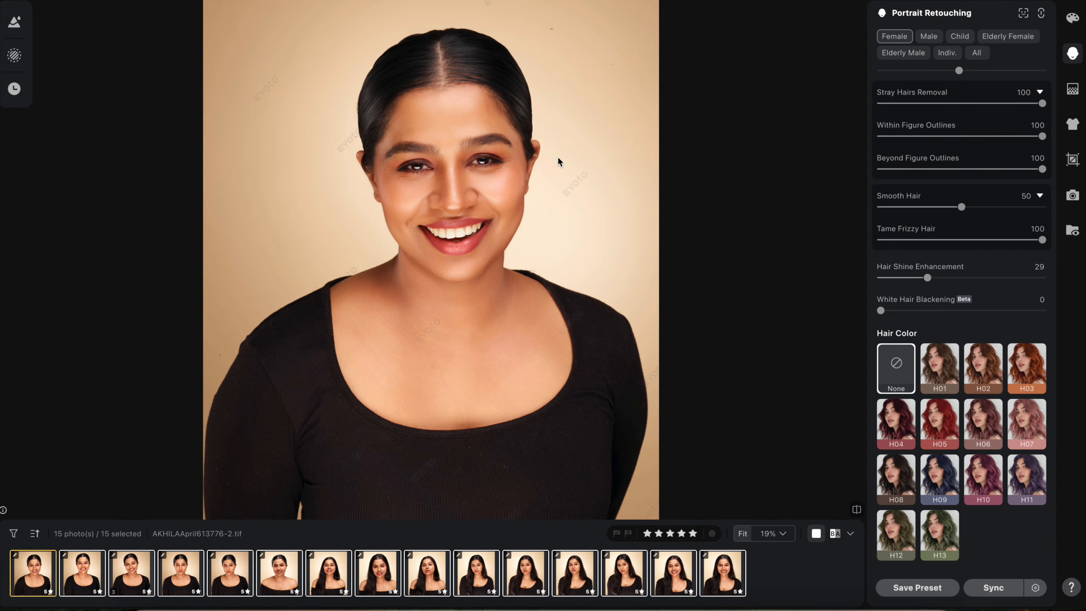
Examine the retouched face, skin and hair across the whole portrait set, starting from the first photo.
{"action": "key", "text": "Right"}
{"action": "key", "text": "Right"}
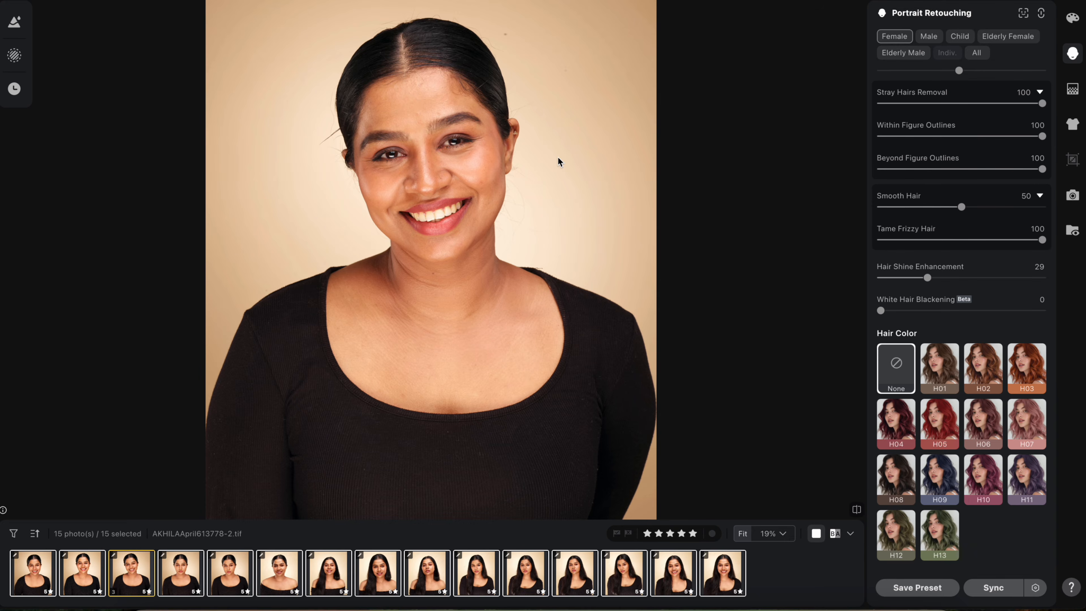
{"action": "key", "text": "Right"}
{"action": "key", "text": "Left"}
{"action": "key", "text": "Right"}
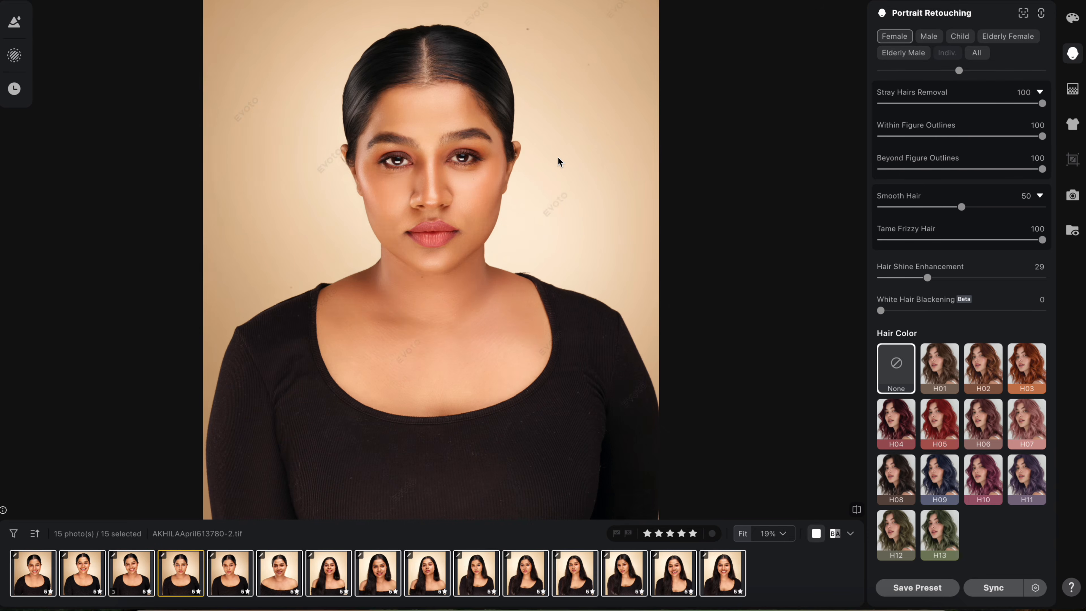
{"action": "key", "text": "Right"}
{"action": "key", "text": "Right"}
{"action": "key", "text": "Right"}
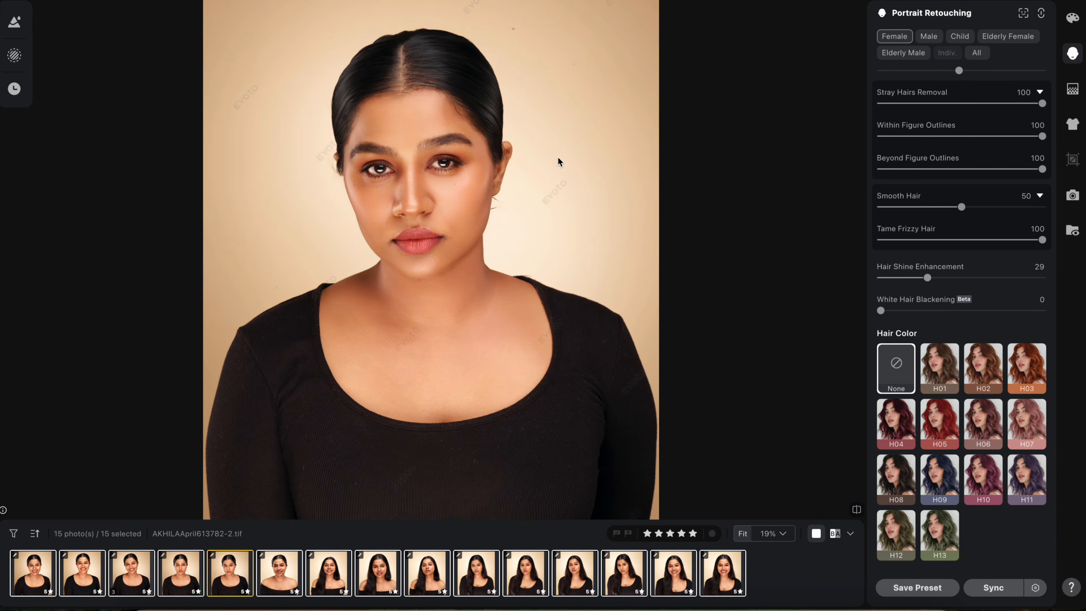
{"action": "key", "text": "Right"}
{"action": "key", "text": "Right"}
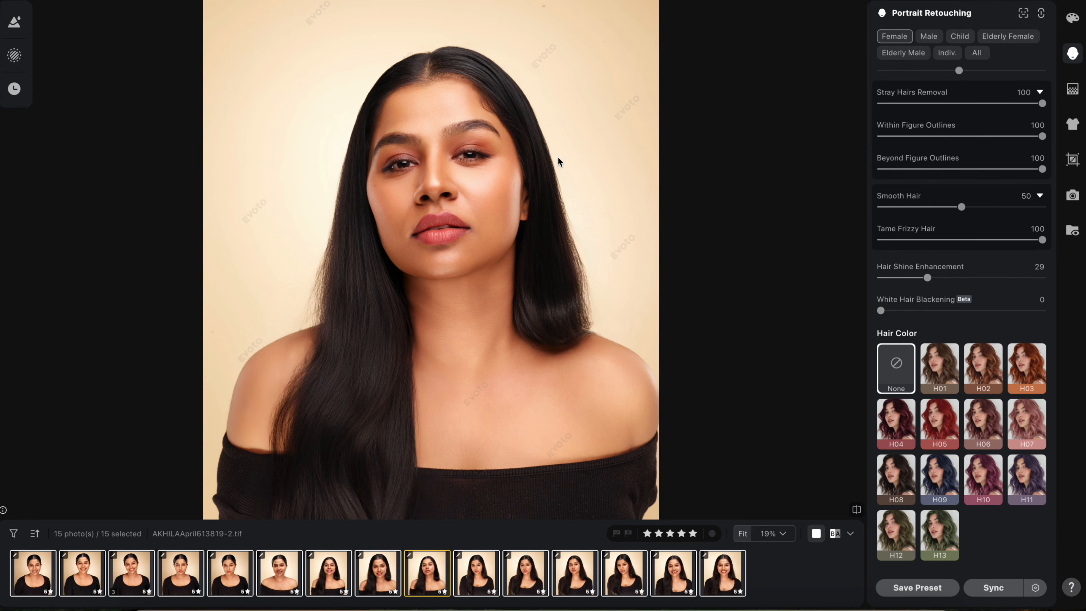
{"action": "key", "text": "Right"}
{"action": "key", "text": "Right"}
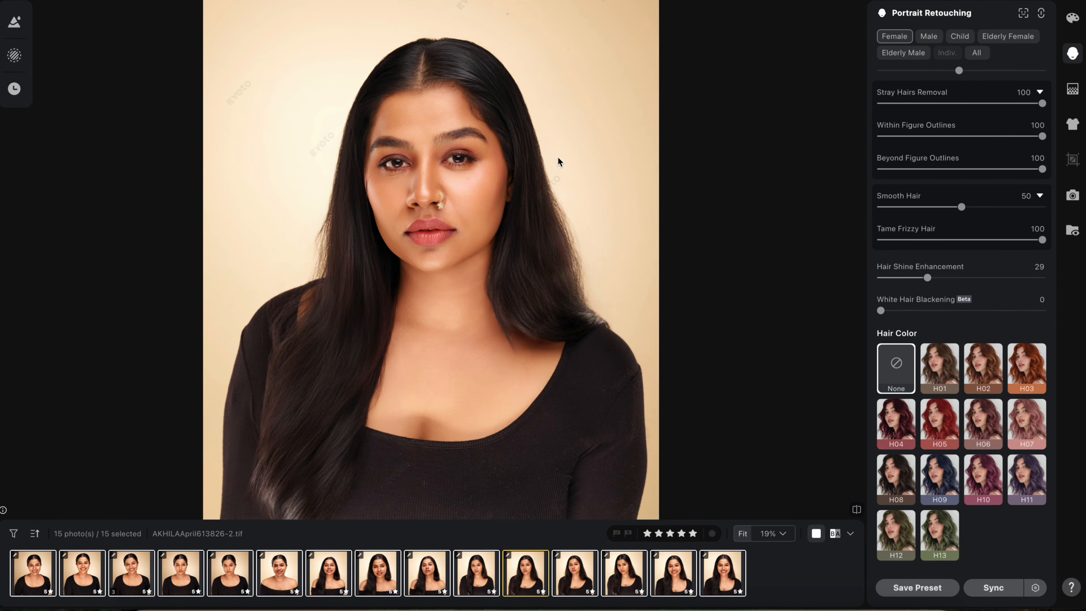
{"action": "key", "text": "Right"}
{"action": "key", "text": "Right"}
{"action": "key", "text": "Right"}
{"action": "key", "text": "Right"}
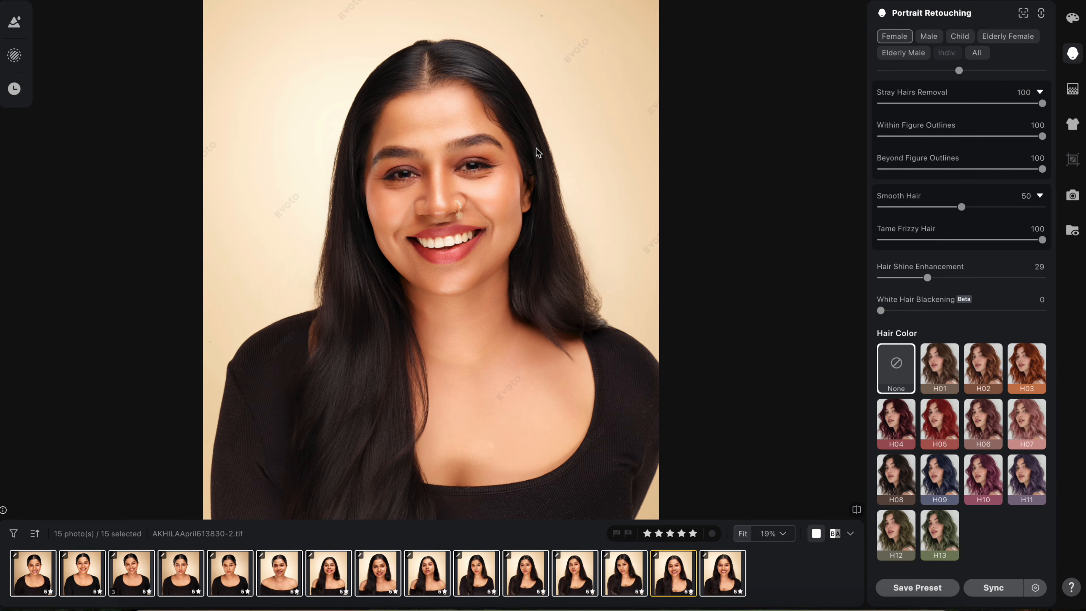
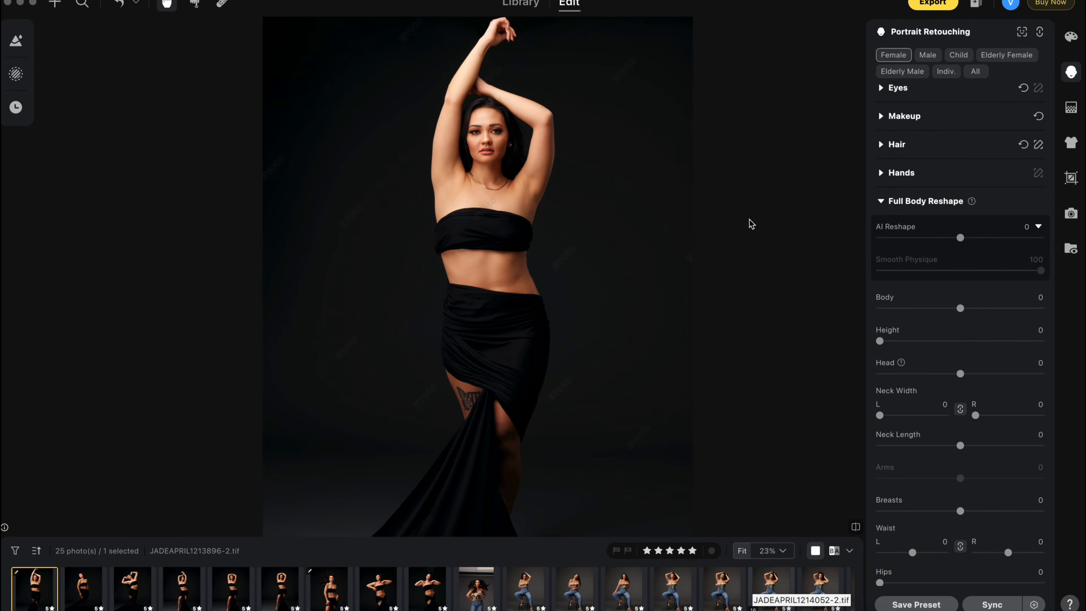
Try the AI Reshape and Body adjustments of Full Body Reshape on the first black-outfit photo, and return both to 0.
{"action": "scroll", "coordinate": [922, 267], "scroll_direction": "up", "scroll_amount": 3}
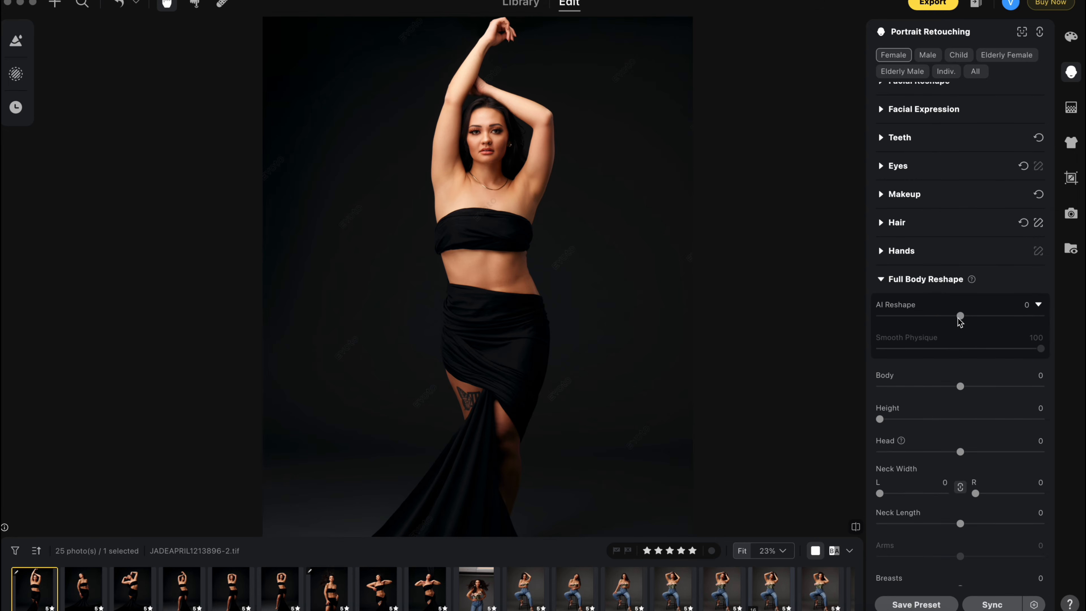
{"action": "left_click", "coordinate": [904, 286]}
{"action": "left_click", "coordinate": [898, 350]}
{"action": "scroll", "coordinate": [919, 299], "scroll_direction": "down", "scroll_amount": 5}
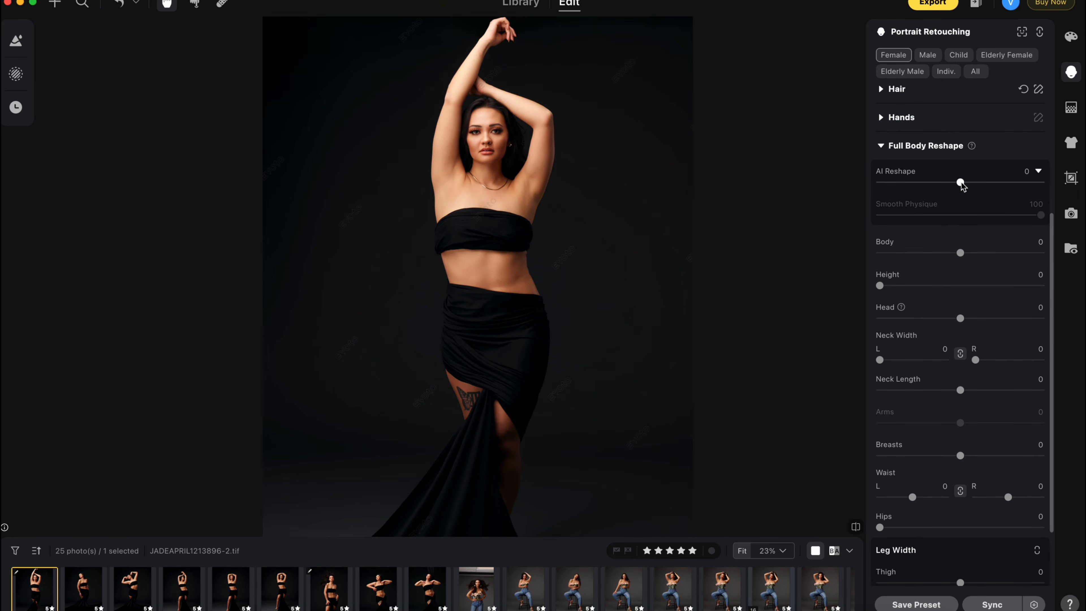
{"action": "mouse_move", "coordinate": [961, 183]}
{"action": "left_mouse_down"}
{"action": "mouse_move", "coordinate": [881, 188]}
{"action": "mouse_move", "coordinate": [1053, 189]}
{"action": "mouse_move", "coordinate": [962, 183]}
{"action": "left_mouse_up"}
{"action": "mouse_move", "coordinate": [961, 253]}
{"action": "left_mouse_down"}
{"action": "mouse_move", "coordinate": [873, 255]}
{"action": "mouse_move", "coordinate": [883, 288]}
{"action": "mouse_move", "coordinate": [1060, 289]}
{"action": "mouse_move", "coordinate": [989, 290]}
{"action": "mouse_move", "coordinate": [924, 265]}
{"action": "mouse_move", "coordinate": [1007, 262]}
{"action": "mouse_move", "coordinate": [967, 269]}
{"action": "left_mouse_up"}
{"action": "double_click", "coordinate": [873, 254]}
{"action": "double_click", "coordinate": [994, 287]}
Reshape the body in the first black-outfit photo with Waist -54 on both sides, Hips 21, Thigh 7 and Calf 2.
{"action": "scroll", "coordinate": [969, 267], "scroll_direction": "down", "scroll_amount": 2}
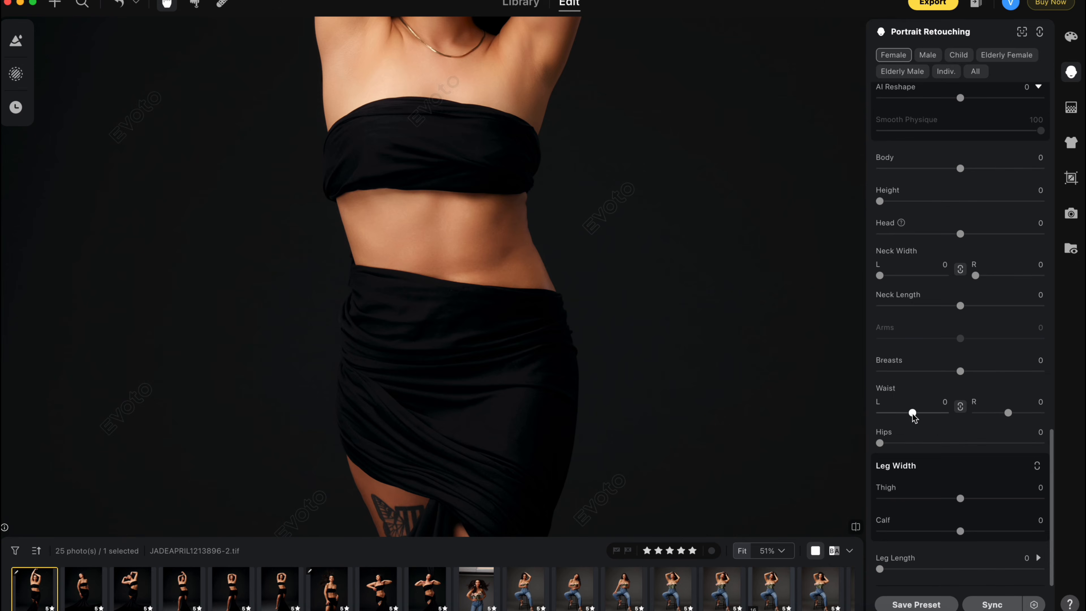
{"action": "left_click_drag", "start_coordinate": [912, 414], "coordinate": [896, 414]}
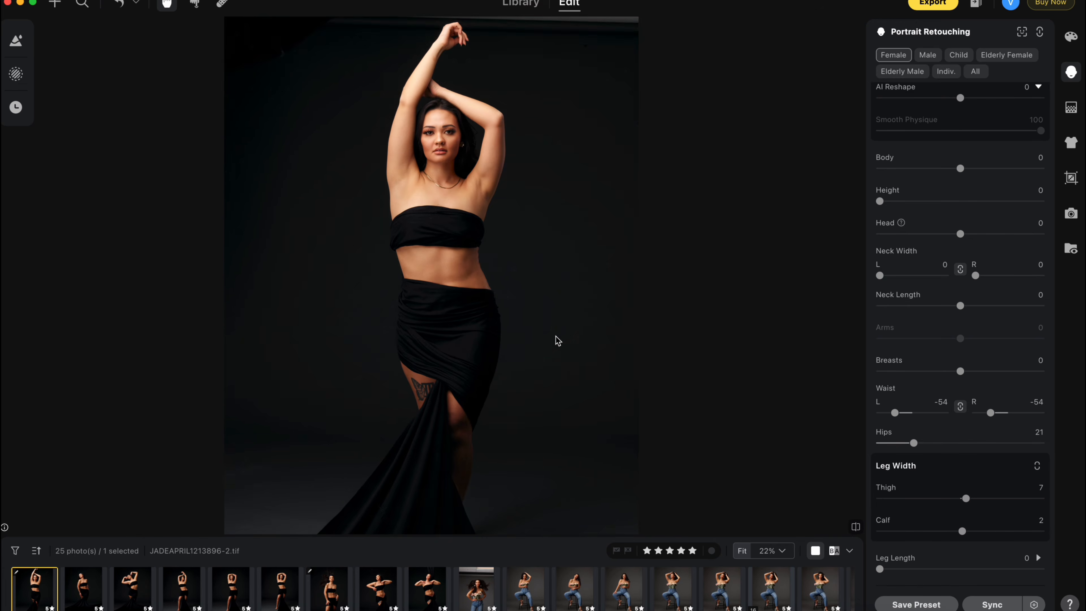
{"action": "scroll", "coordinate": [435, 127], "scroll_direction": "up", "scroll_amount": 5}
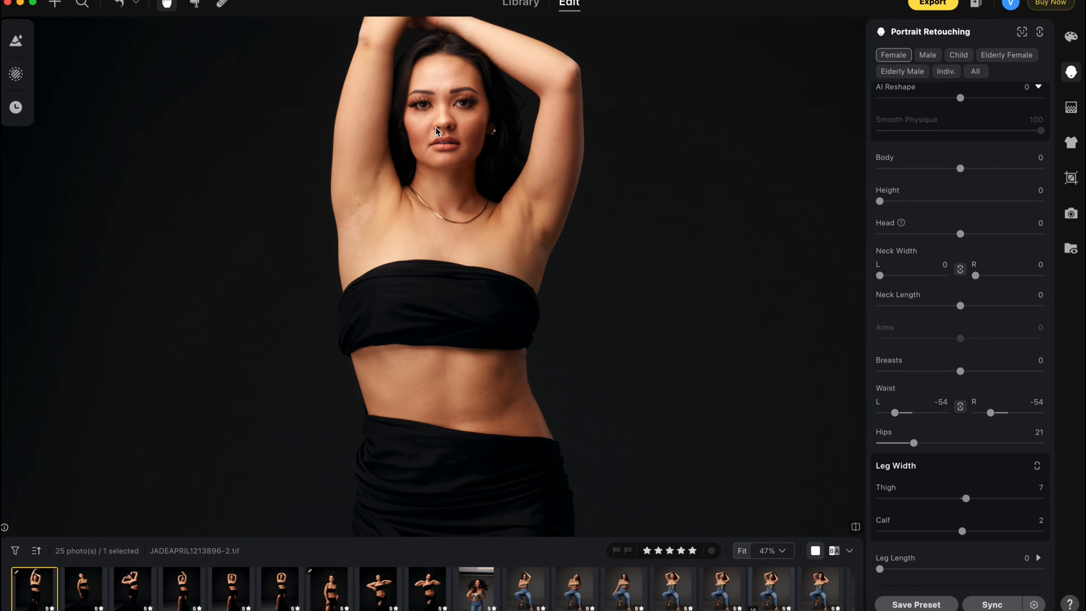
Sync the first photo's retouching and body reshape to the next eight black-outfit photos, and check the second and third photos.
{"action": "left_click", "coordinate": [423, 591], "text": "shift"}
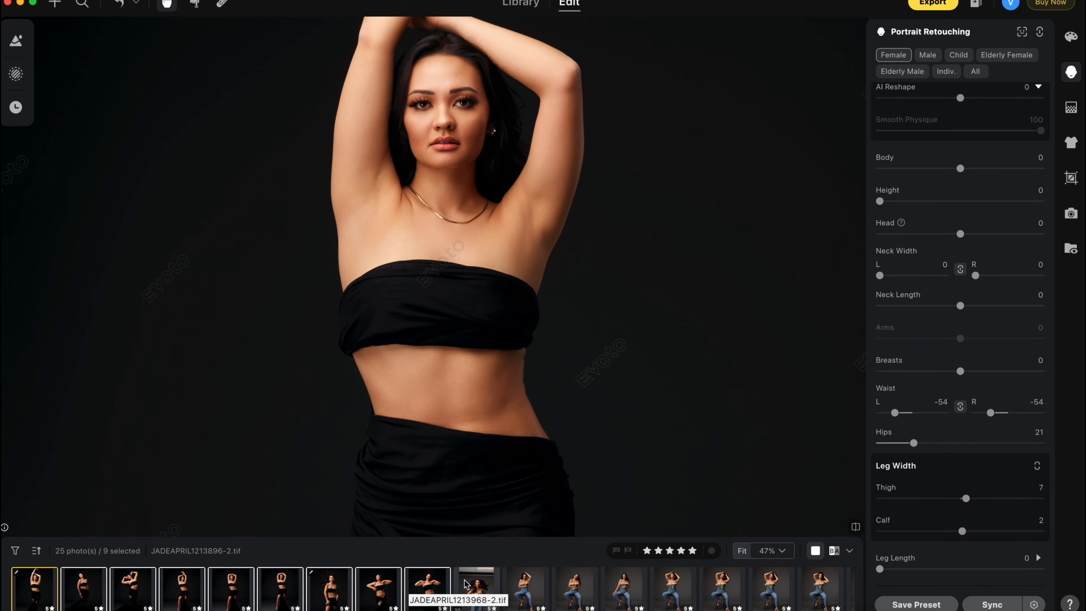
{"action": "left_click", "coordinate": [1003, 604]}
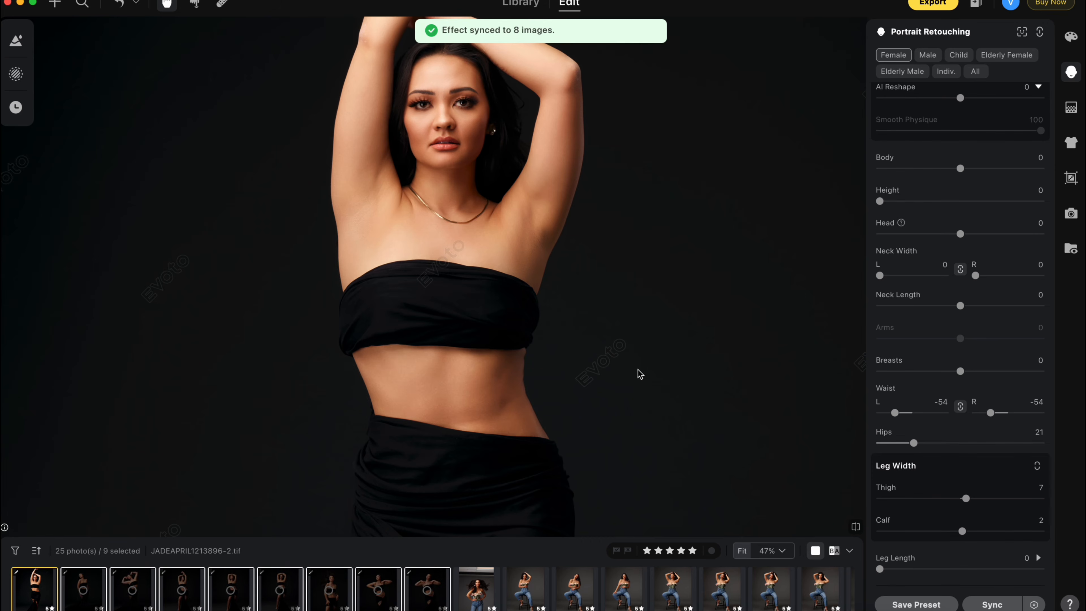
{"action": "left_click", "coordinate": [61, 591]}
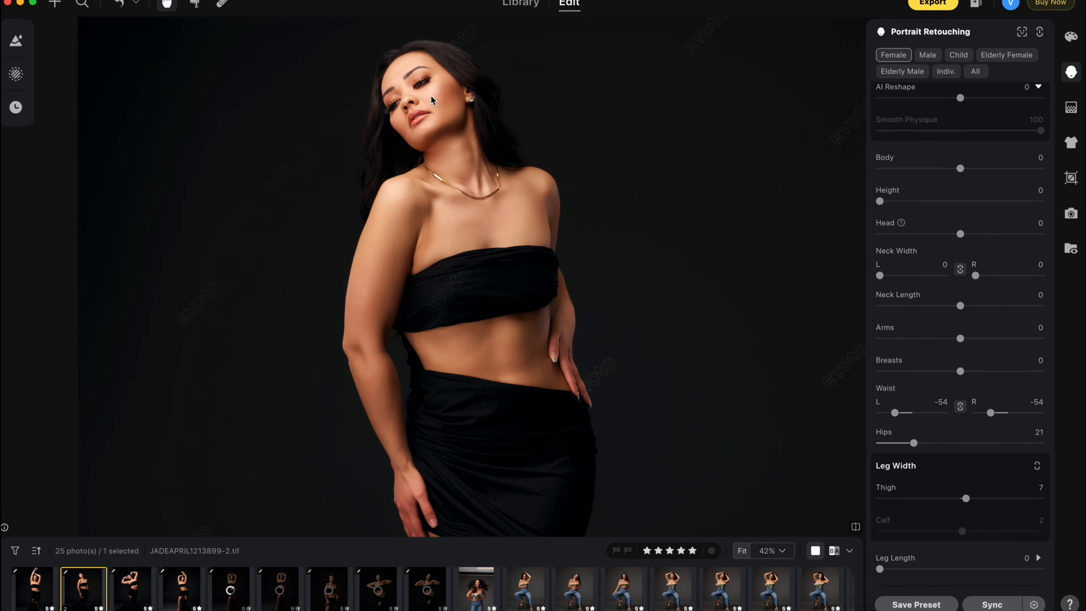
{"action": "key", "text": "Right"}
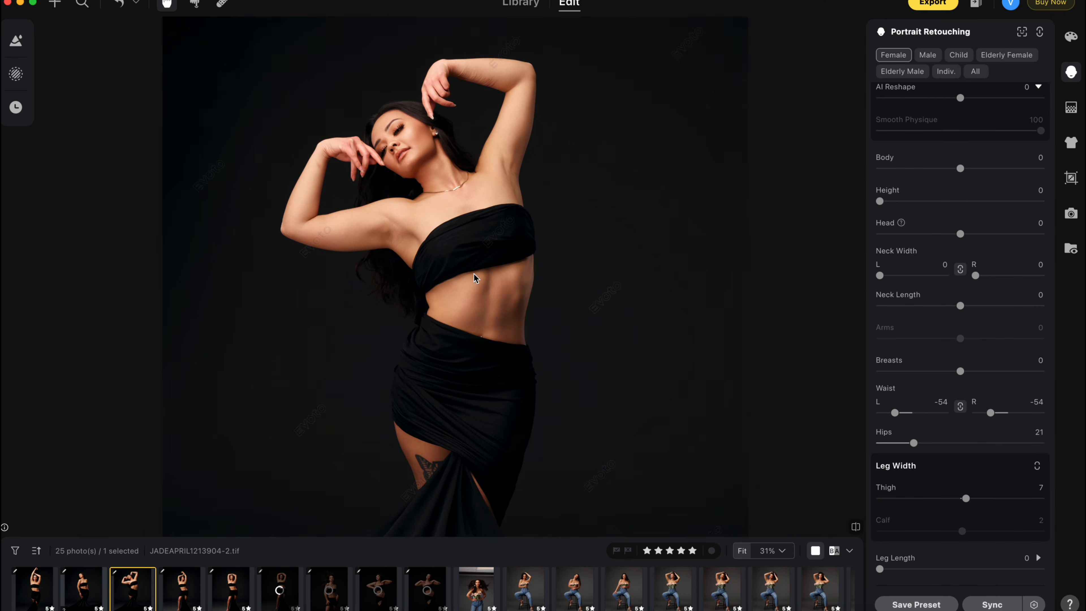
{"action": "key", "text": "Left"}
{"action": "key", "text": "Left"}
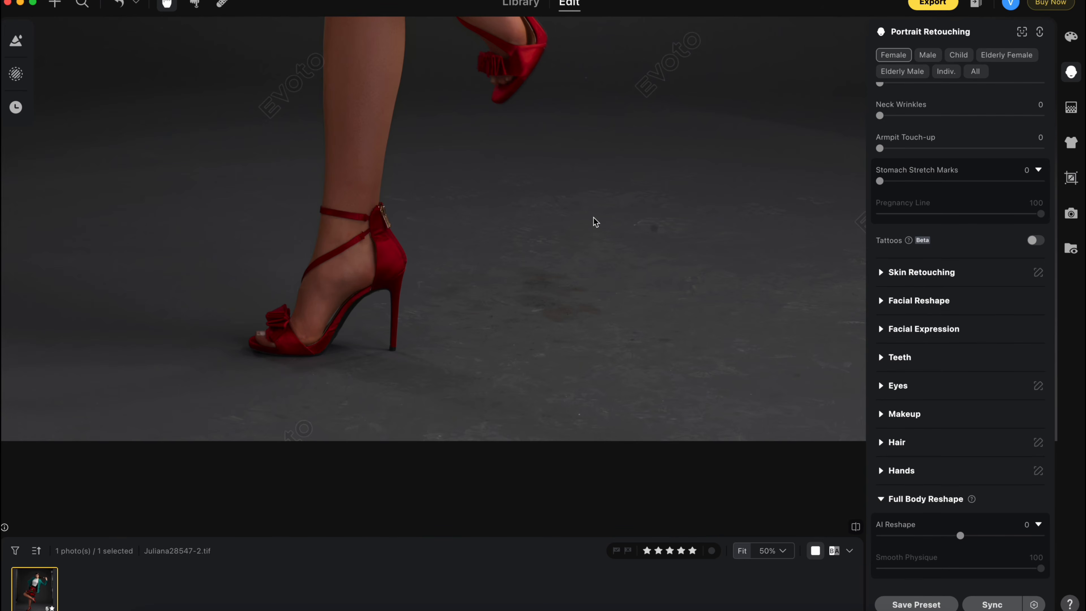
Enable Distractions Removal and Clean Backdrop for the studio photo, and check the floor around the shoes.
{"action": "scroll", "coordinate": [596, 222], "scroll_direction": "down", "scroll_amount": 5}
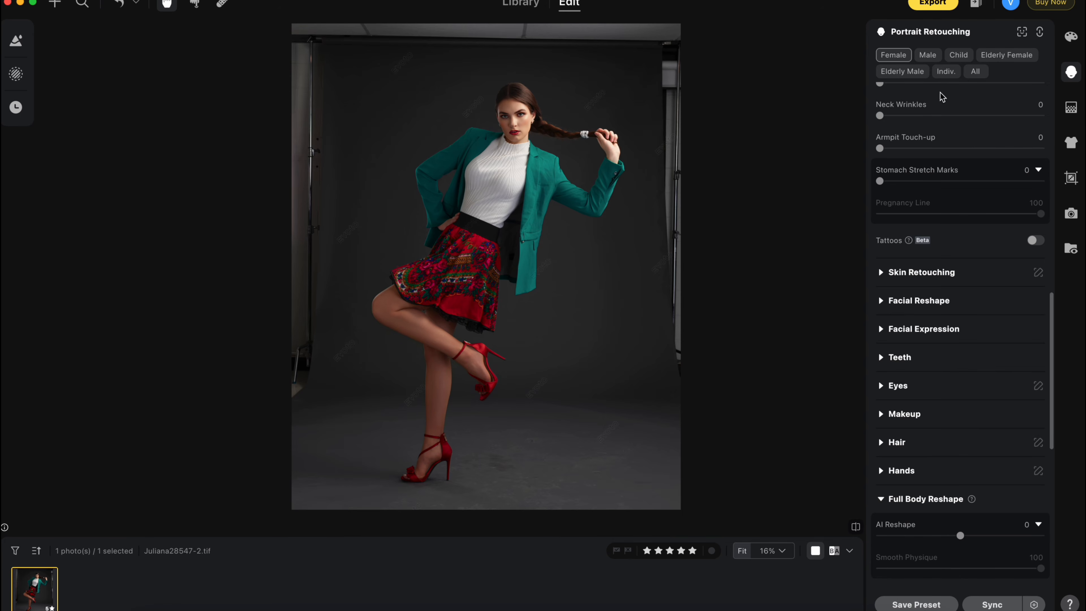
{"action": "left_click", "coordinate": [1072, 107]}
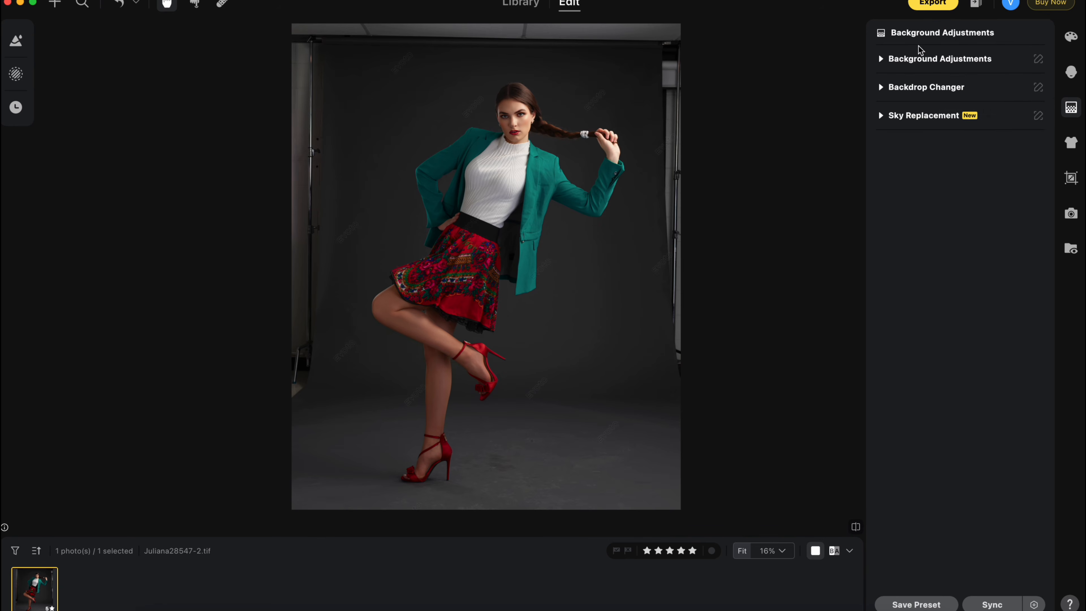
{"action": "left_click", "coordinate": [892, 60]}
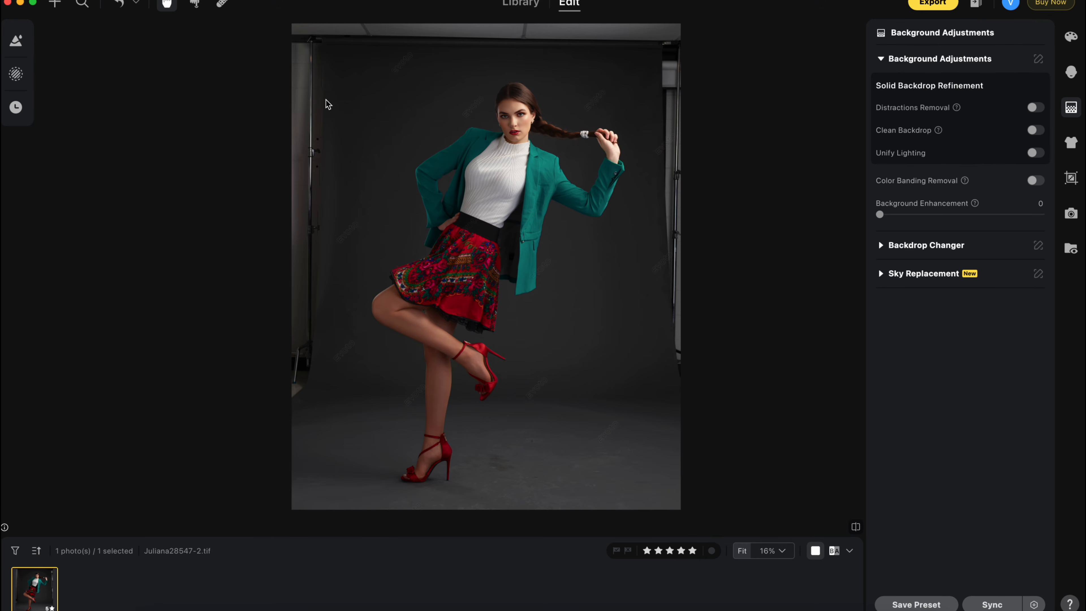
{"action": "left_click", "coordinate": [1036, 107]}
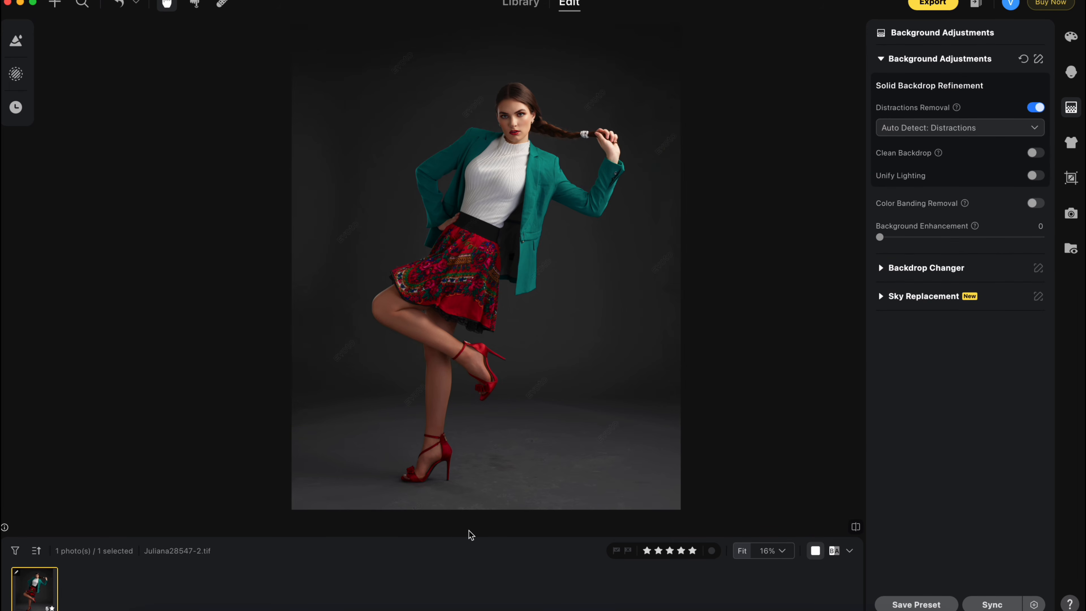
{"action": "scroll", "coordinate": [487, 505], "scroll_direction": "up", "scroll_amount": 3}
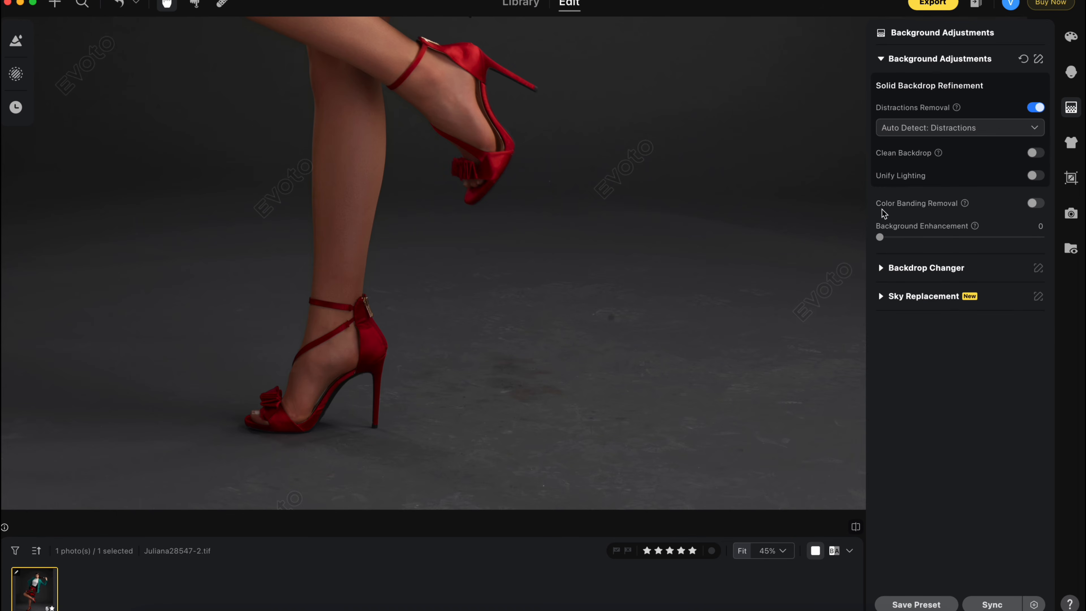
{"action": "left_click", "coordinate": [1035, 153]}
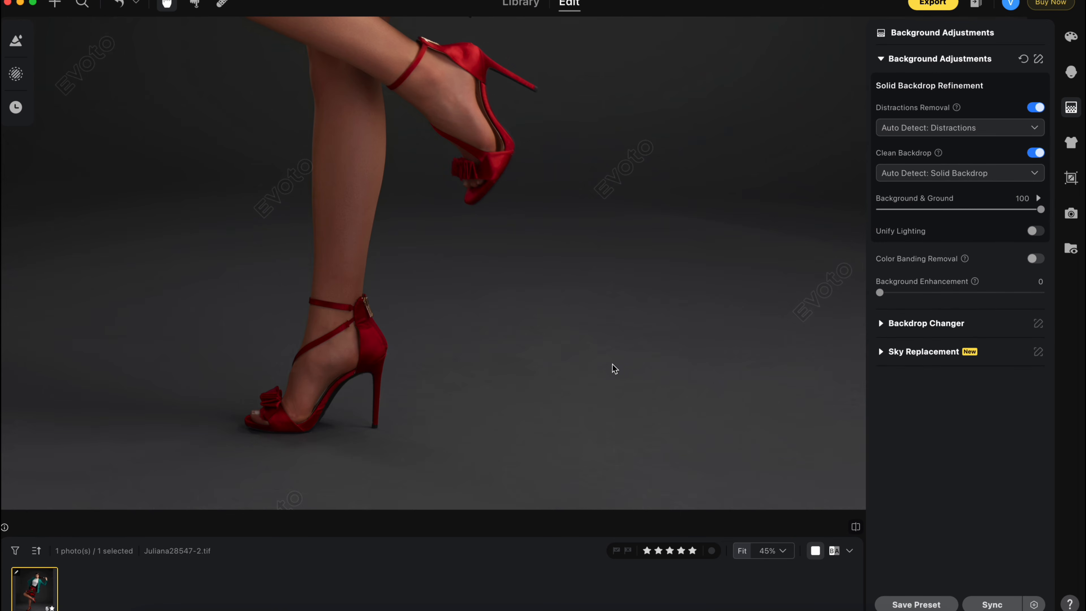
{"action": "scroll", "coordinate": [611, 369], "scroll_direction": "down", "scroll_amount": 3}
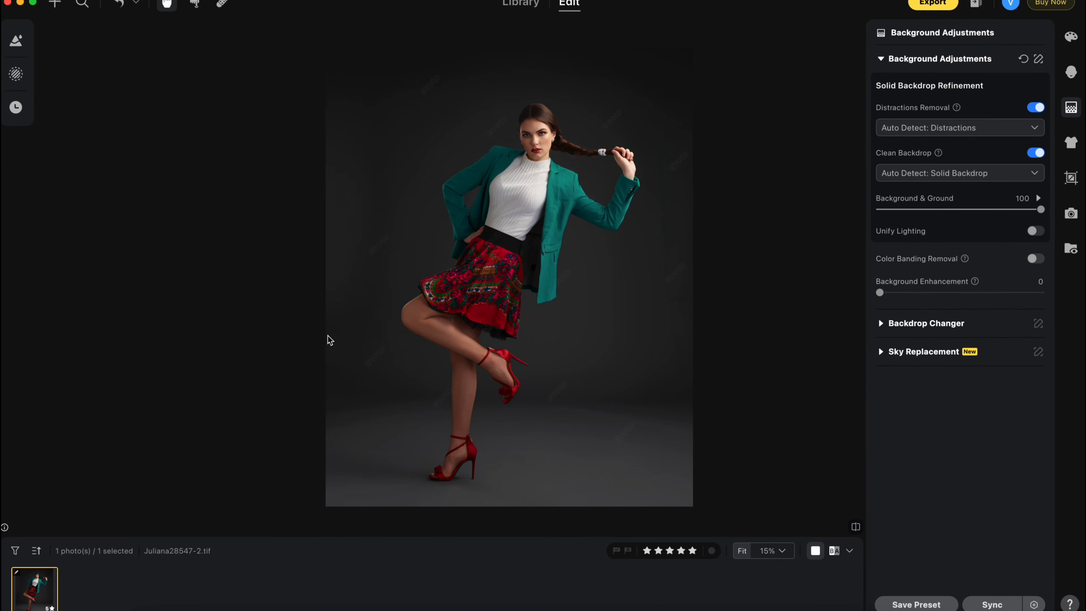
Enable Unify Lighting on the solid backdrop with Amount 57 and Luminance -39, and inspect the backdrop up close.
{"action": "left_click", "coordinate": [1037, 259]}
{"action": "left_click", "coordinate": [1039, 233]}
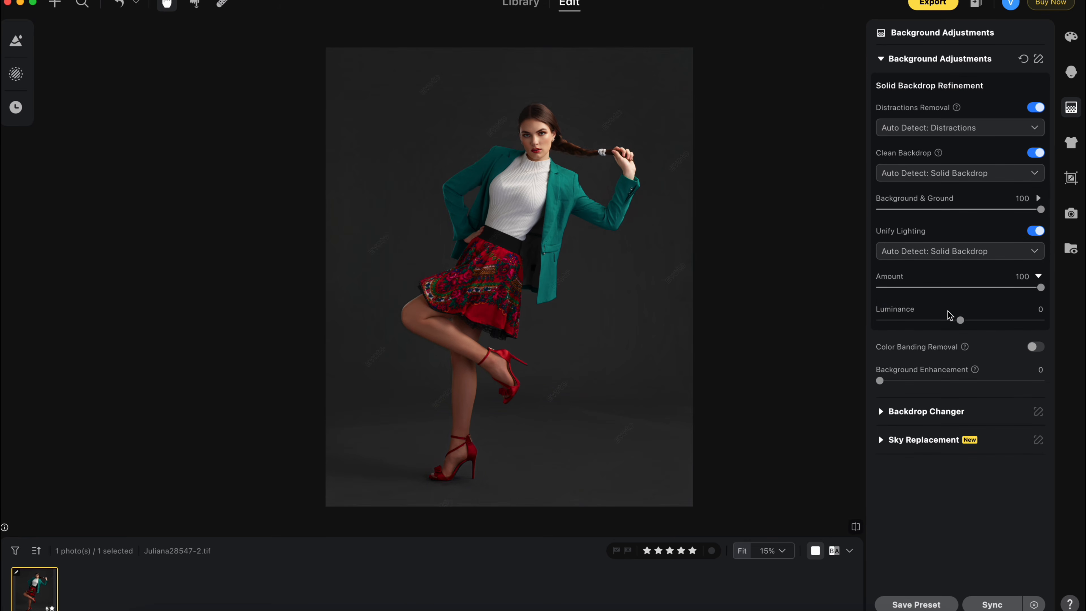
{"action": "left_click", "coordinate": [973, 288]}
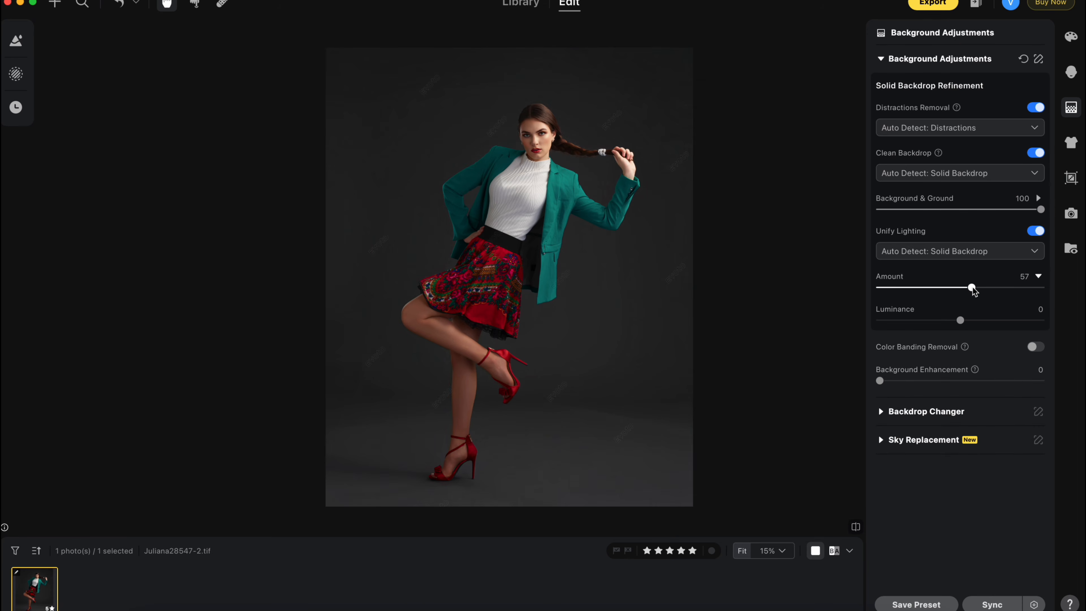
{"action": "left_click_drag", "start_coordinate": [960, 320], "coordinate": [929, 320]}
{"action": "scroll", "coordinate": [373, 184], "scroll_direction": "up", "scroll_amount": 8}
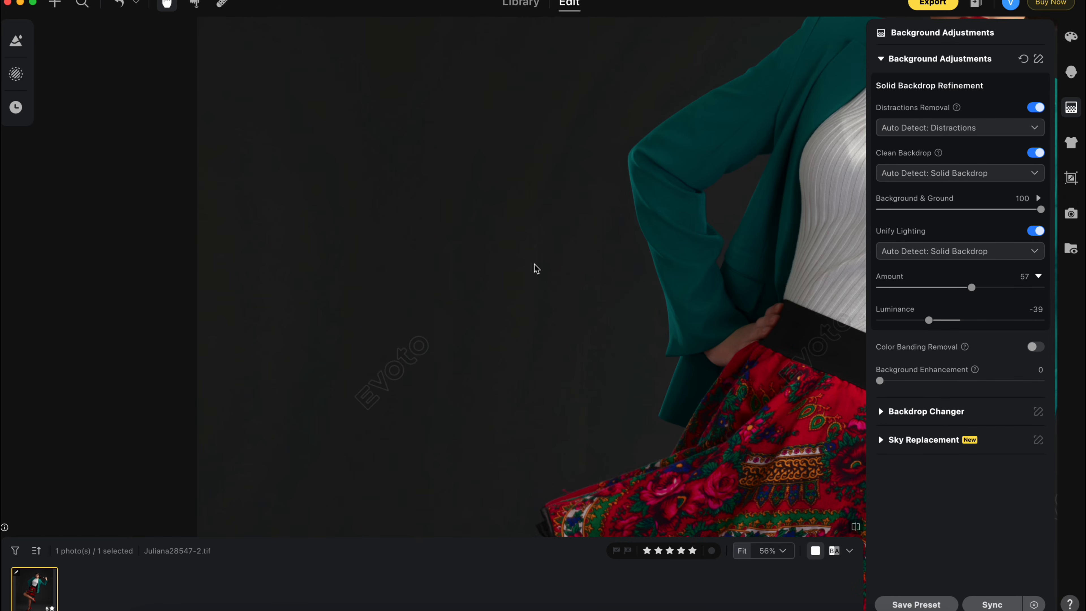
{"action": "scroll", "coordinate": [510, 231], "scroll_direction": "down", "scroll_amount": 9}
{"action": "scroll", "coordinate": [497, 225], "scroll_direction": "up", "scroll_amount": 6}
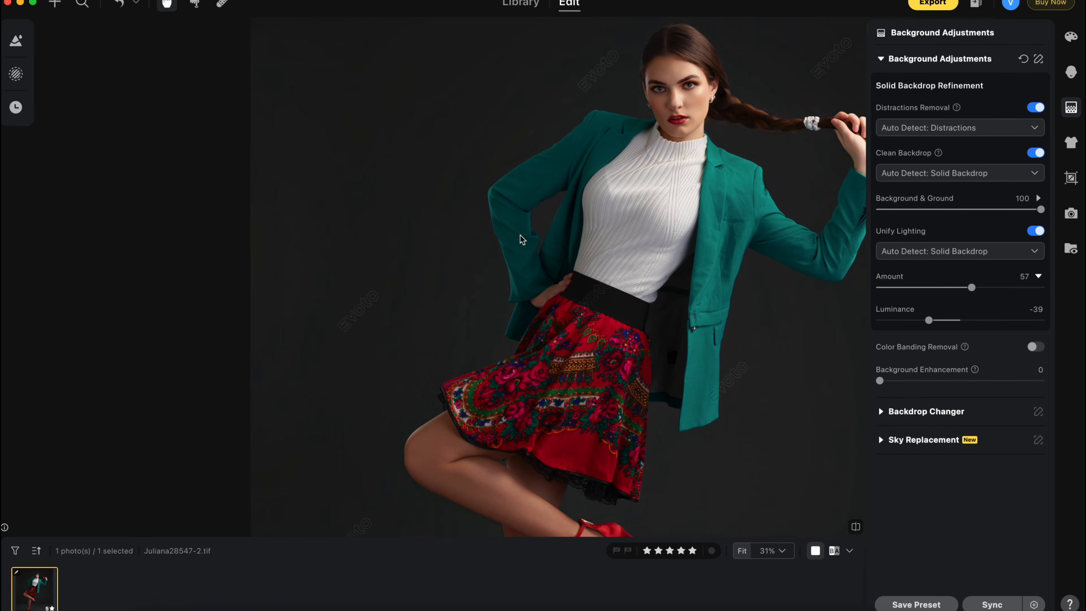
Enable Color Banding Removal on the solid backdrop and compare the cleaned photo with the original.
{"action": "left_click", "coordinate": [1036, 347]}
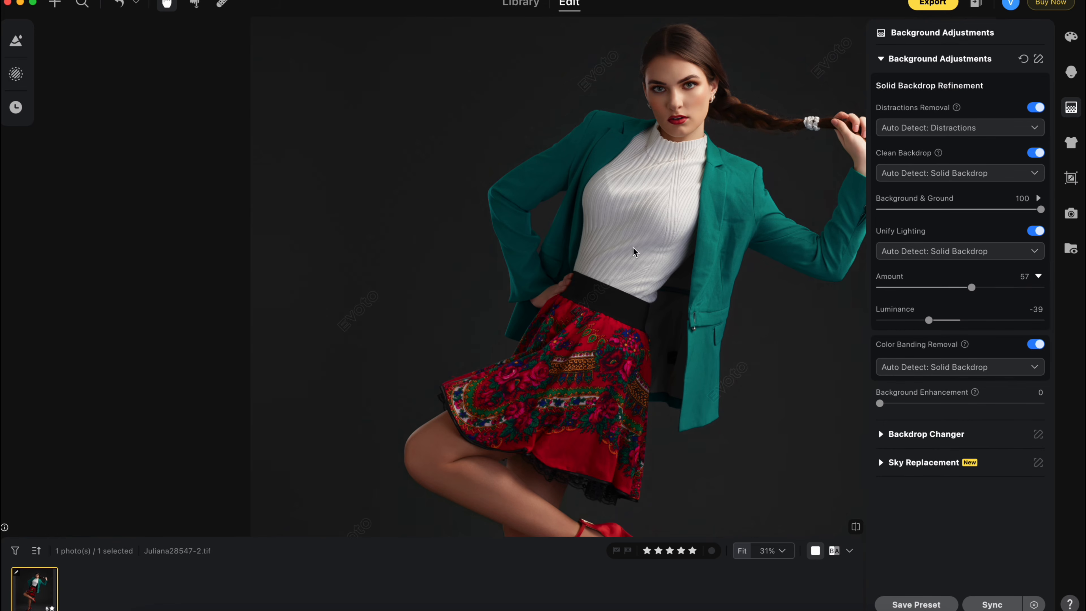
{"action": "scroll", "coordinate": [635, 252], "scroll_direction": "down", "scroll_amount": 2}
{"action": "scroll", "coordinate": [634, 251], "scroll_direction": "down", "scroll_amount": 3}
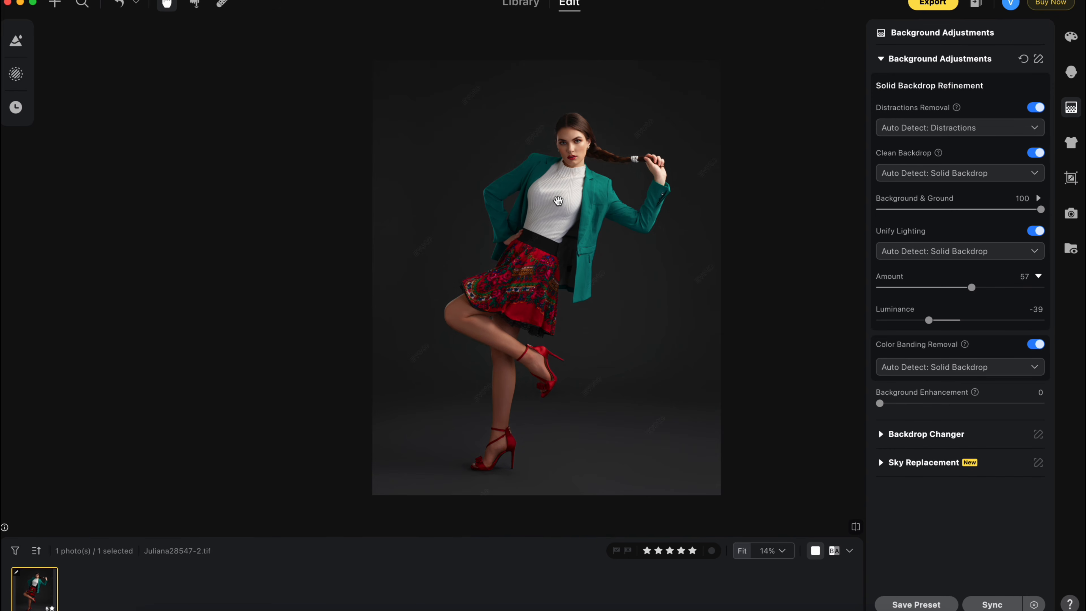
{"action": "left_click_drag", "start_coordinate": [558, 201], "coordinate": [534, 196]}
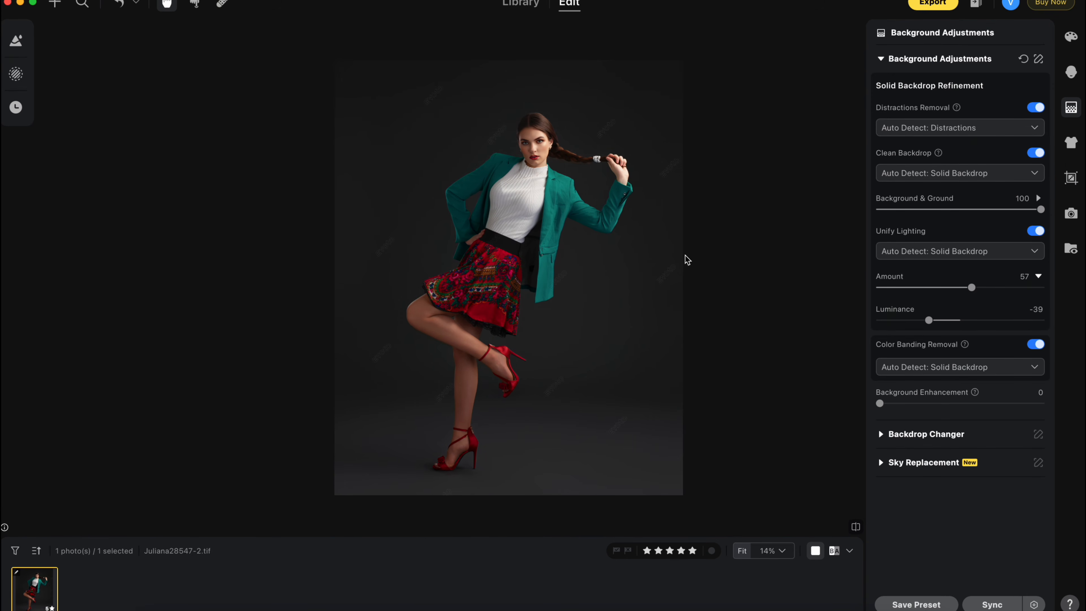
{"action": "key", "text": "backslash"}
{"action": "key", "text": "backslash"}
Try Background Enhancement at 100 and return it to 0.
{"action": "left_click_drag", "start_coordinate": [881, 403], "coordinate": [1067, 406]}
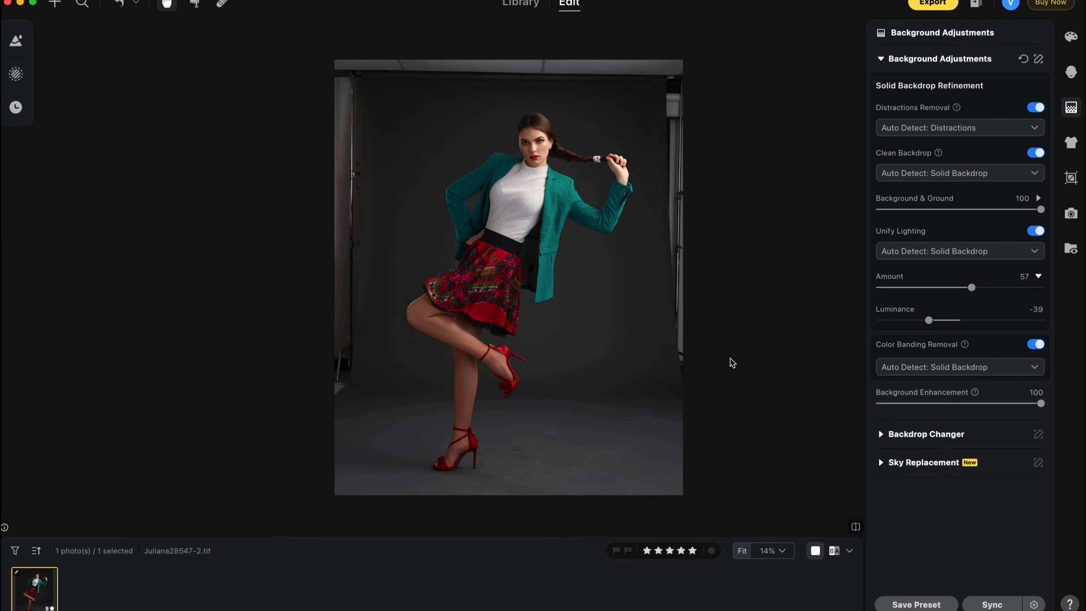
{"action": "left_click", "coordinate": [883, 403]}
{"action": "left_click_drag", "start_coordinate": [883, 404], "coordinate": [872, 404]}
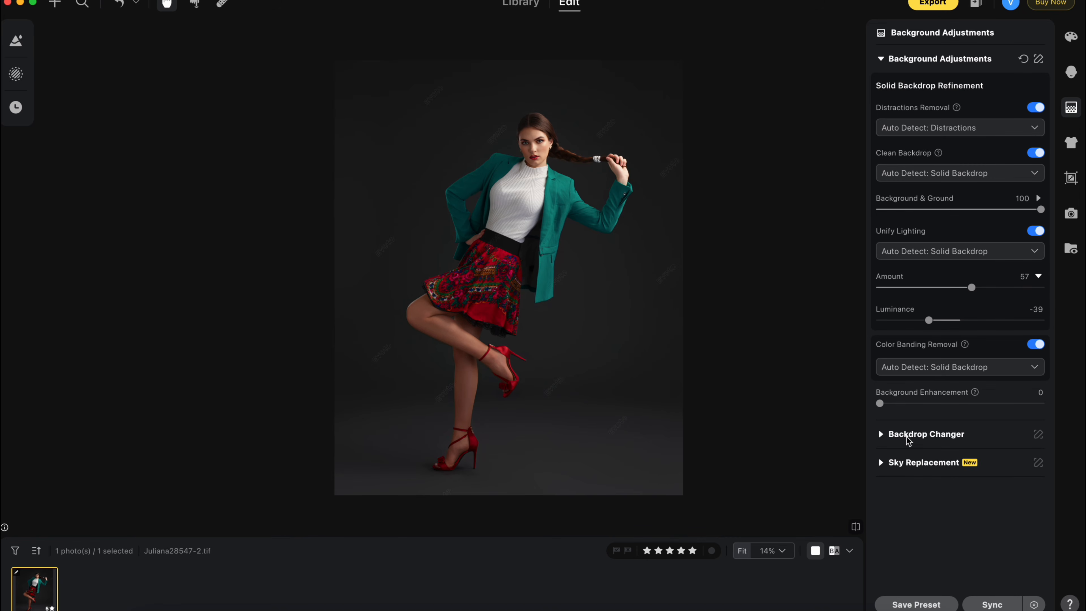
Replace the backdrop with Transparent and turn on AI Retain Shadows to keep the original shadow.
{"action": "left_click", "coordinate": [881, 435]}
{"action": "scroll", "coordinate": [925, 436], "scroll_direction": "down", "scroll_amount": 6}
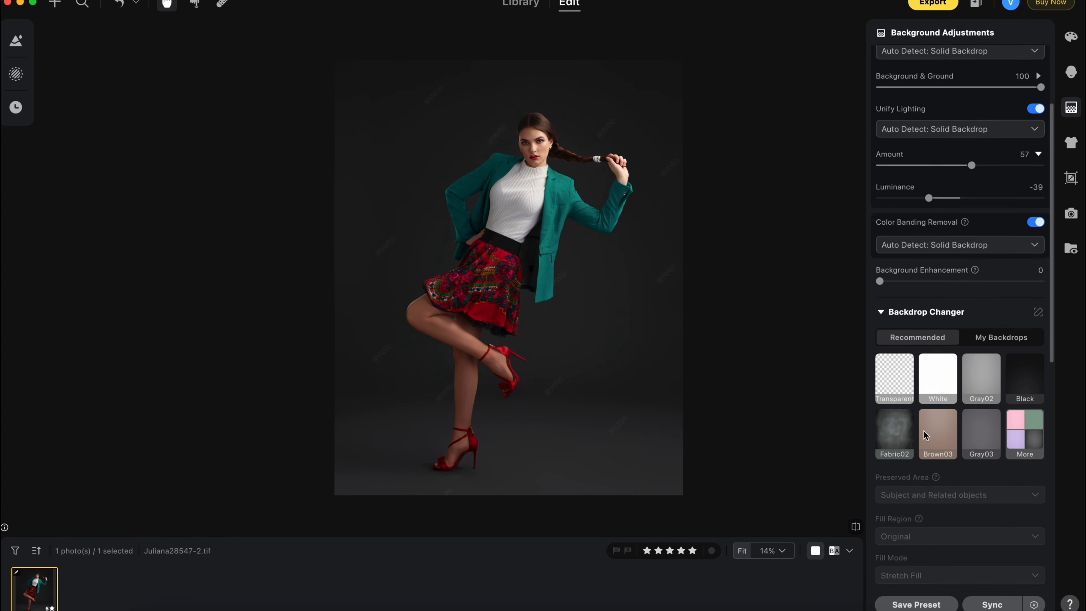
{"action": "scroll", "coordinate": [925, 437], "scroll_direction": "up", "scroll_amount": 3}
{"action": "scroll", "coordinate": [925, 434], "scroll_direction": "up", "scroll_amount": 1}
{"action": "scroll", "coordinate": [886, 344], "scroll_direction": "down", "scroll_amount": 4}
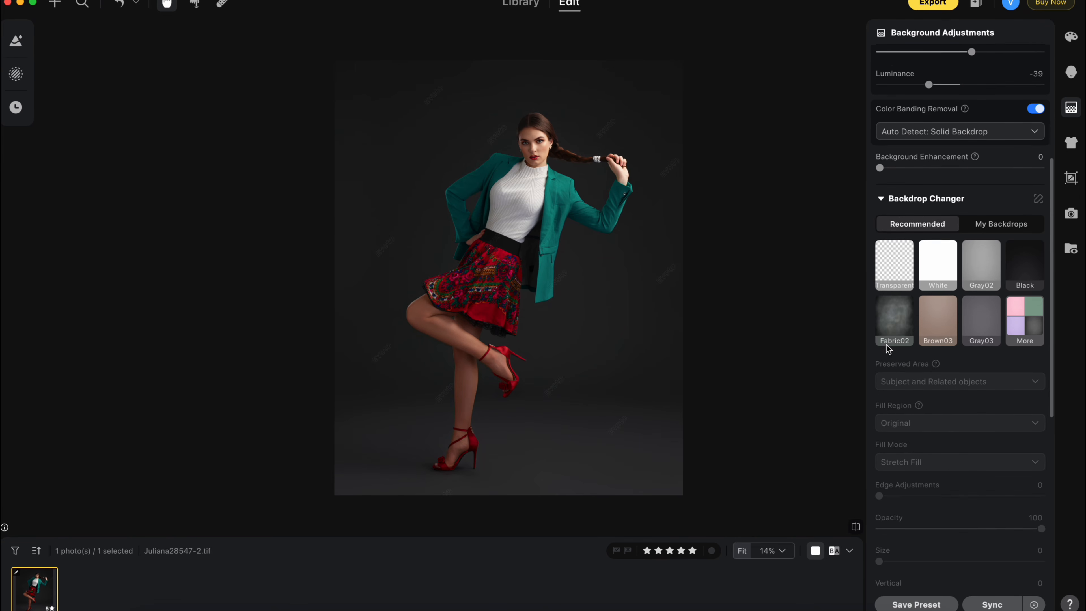
{"action": "left_click", "coordinate": [896, 255]}
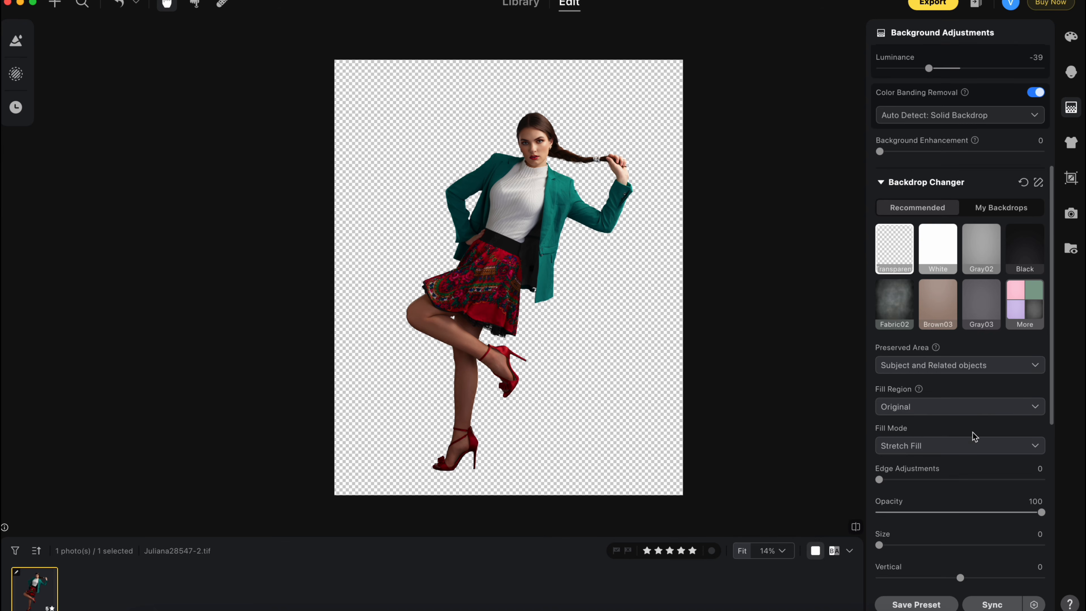
{"action": "scroll", "coordinate": [975, 434], "scroll_direction": "down", "scroll_amount": 5}
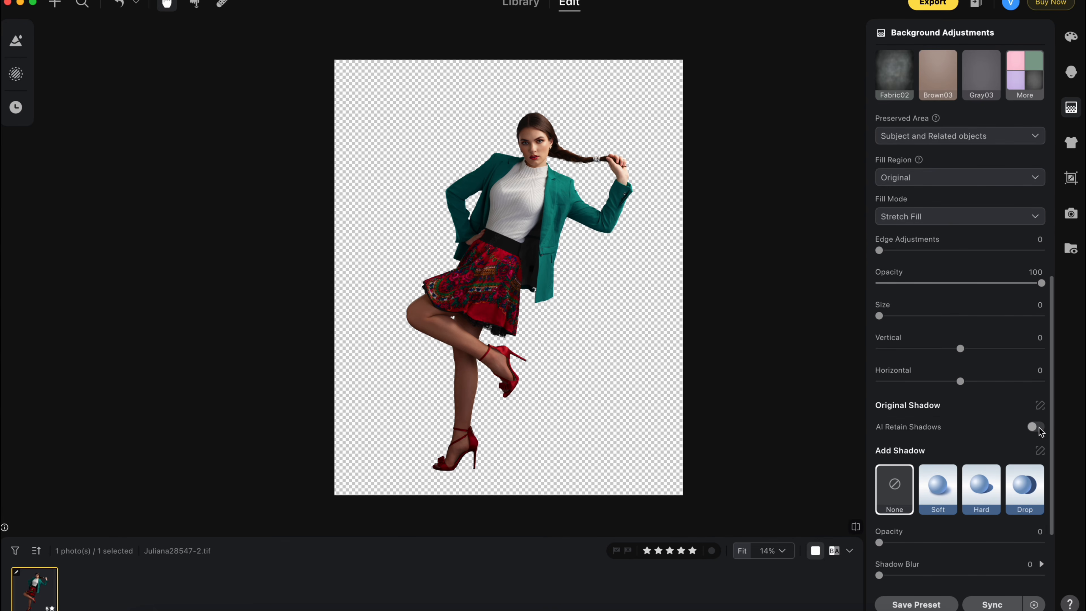
{"action": "left_click", "coordinate": [1037, 428]}
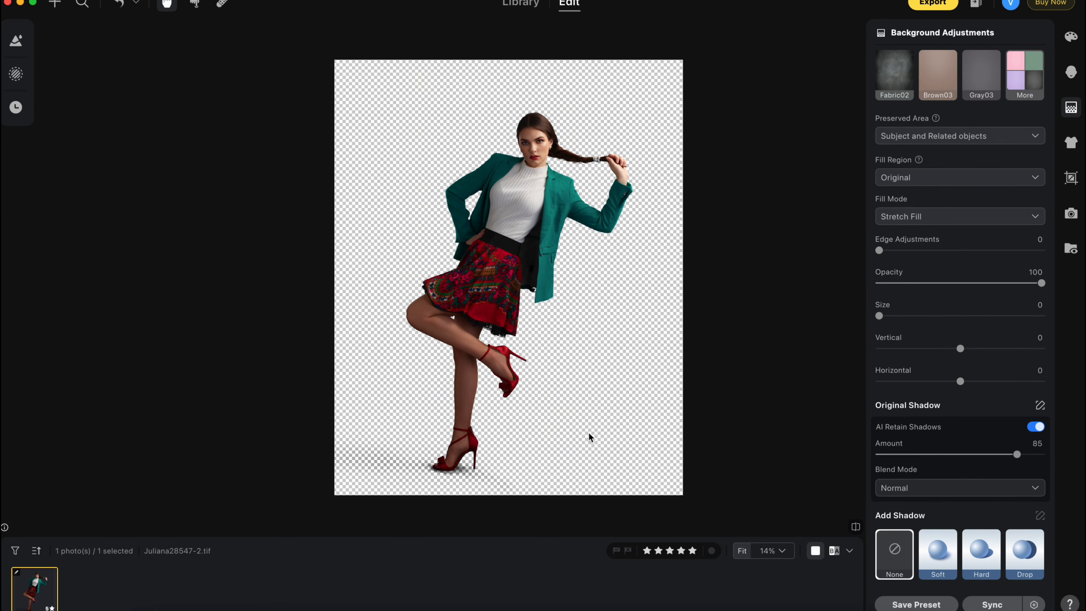
Try the White, Gray02, Fabric02 and Brown03 backdrops behind the model.
{"action": "scroll", "coordinate": [935, 370], "scroll_direction": "up", "scroll_amount": 5}
{"action": "left_click", "coordinate": [936, 251]}
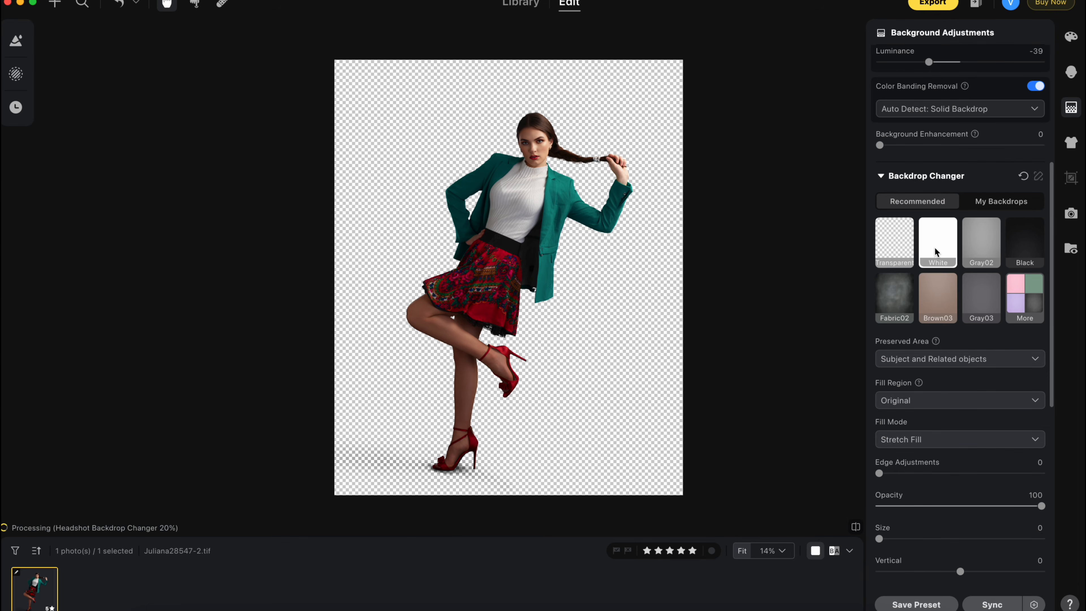
{"action": "left_click", "coordinate": [982, 253]}
{"action": "left_click", "coordinate": [894, 297]}
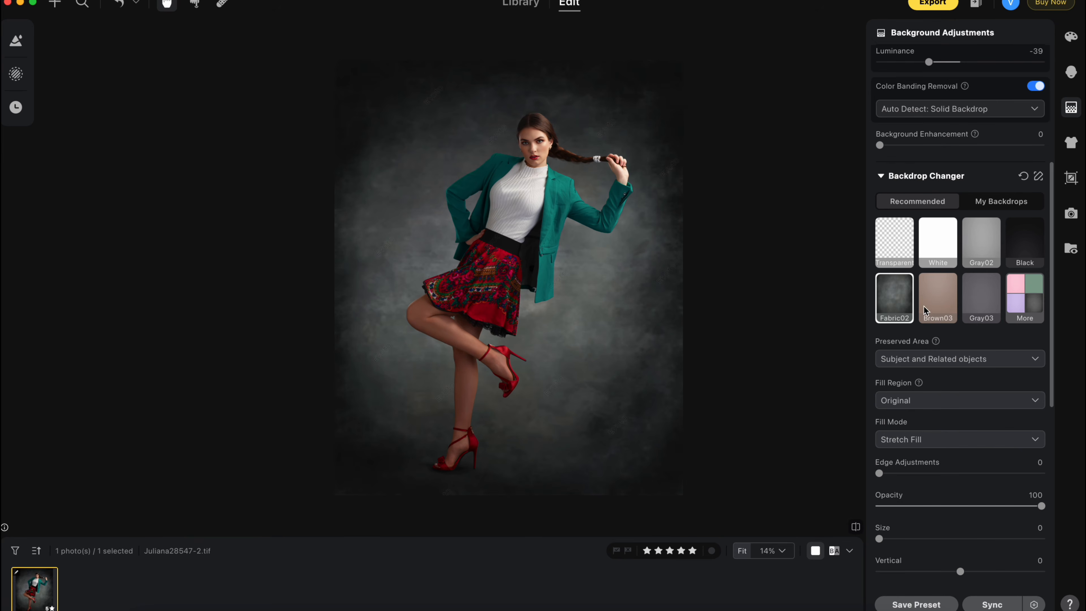
{"action": "left_click", "coordinate": [937, 300]}
Try the Green03, Green01 and Green02 backdrops behind the model, and reset the Backdrop Changer.
{"action": "scroll", "coordinate": [597, 346], "scroll_direction": "up", "scroll_amount": 1}
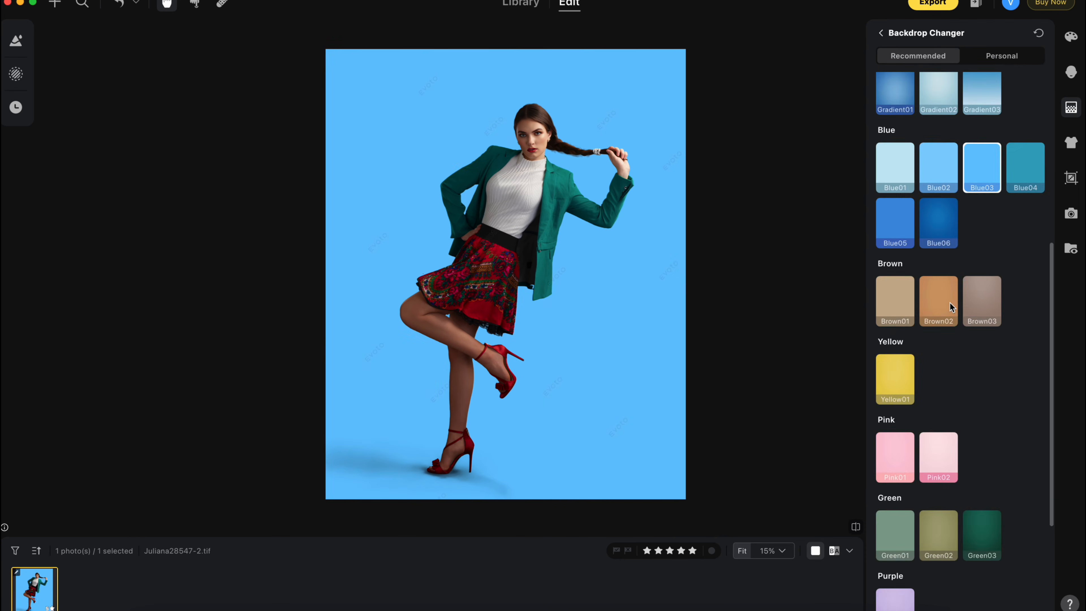
{"action": "scroll", "coordinate": [950, 302], "scroll_direction": "down", "scroll_amount": 4}
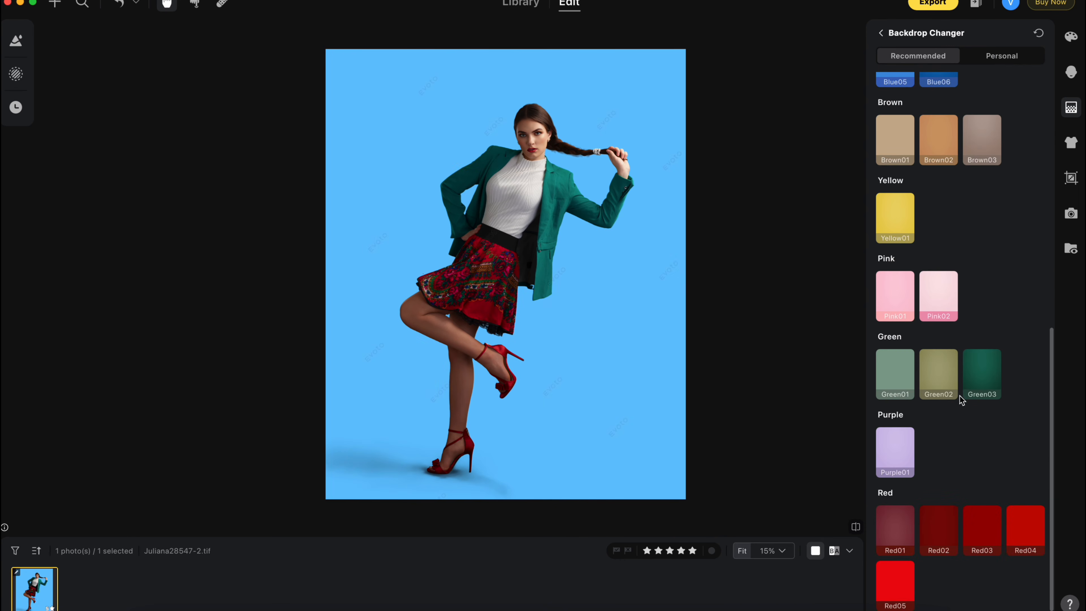
{"action": "left_click", "coordinate": [979, 361]}
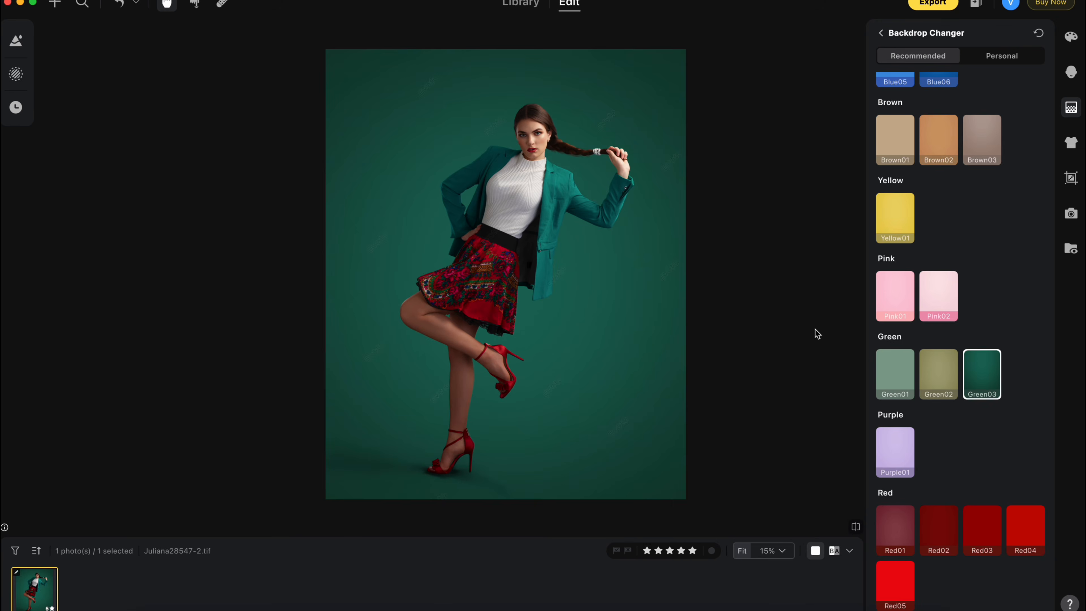
{"action": "left_click", "coordinate": [894, 379]}
{"action": "left_click", "coordinate": [926, 384]}
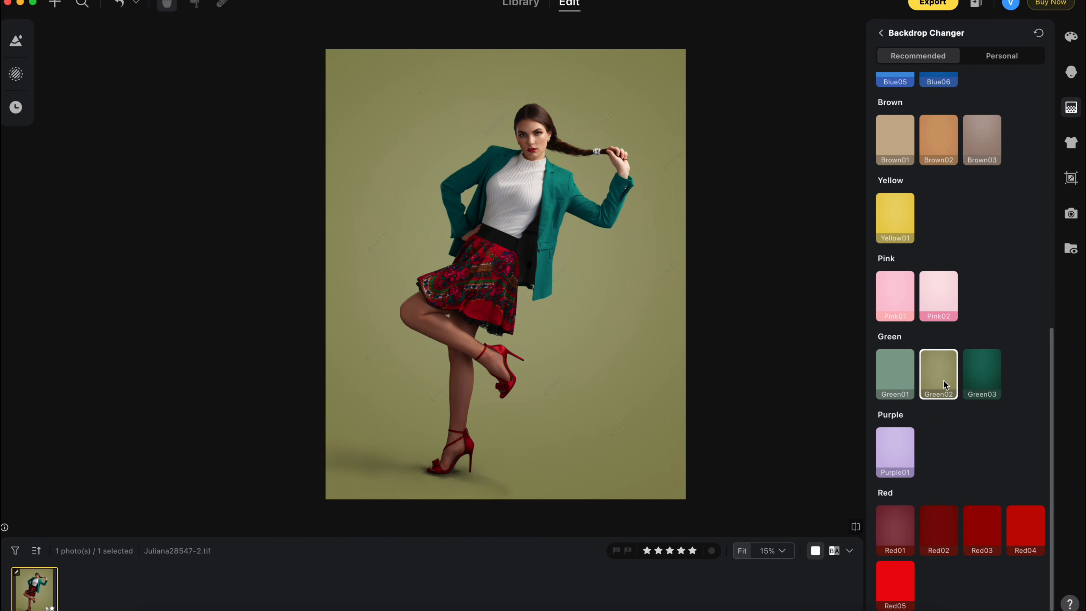
{"action": "left_click", "coordinate": [977, 384]}
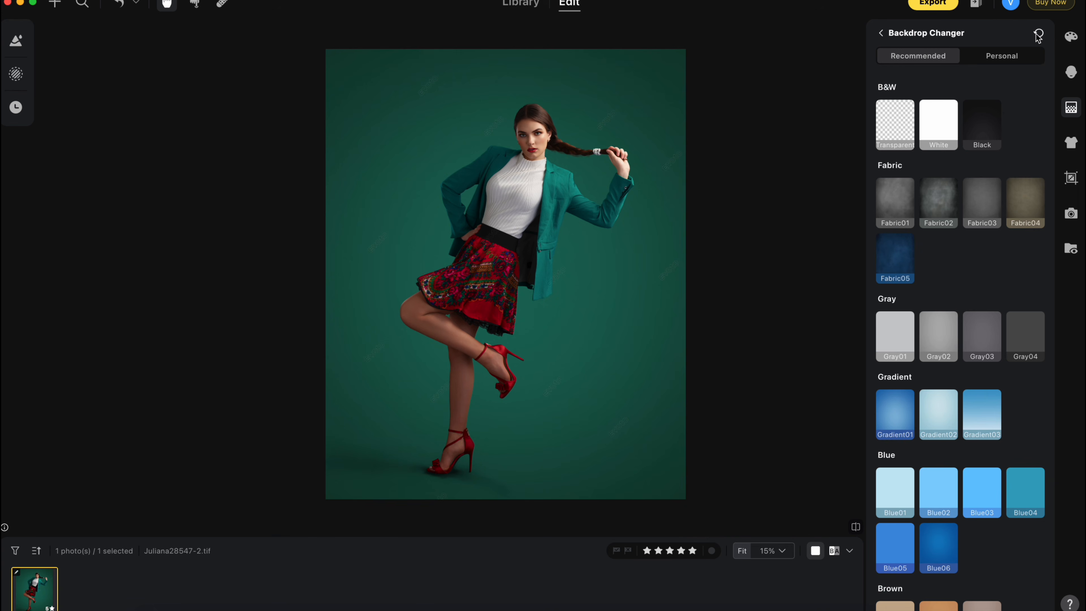
{"action": "left_click", "coordinate": [1039, 34]}
Set De-wrinkle Clothing and De-blemish Clothing to 100 for the model's outfit.
{"action": "scroll", "coordinate": [560, 173], "scroll_direction": "up", "scroll_amount": 3}
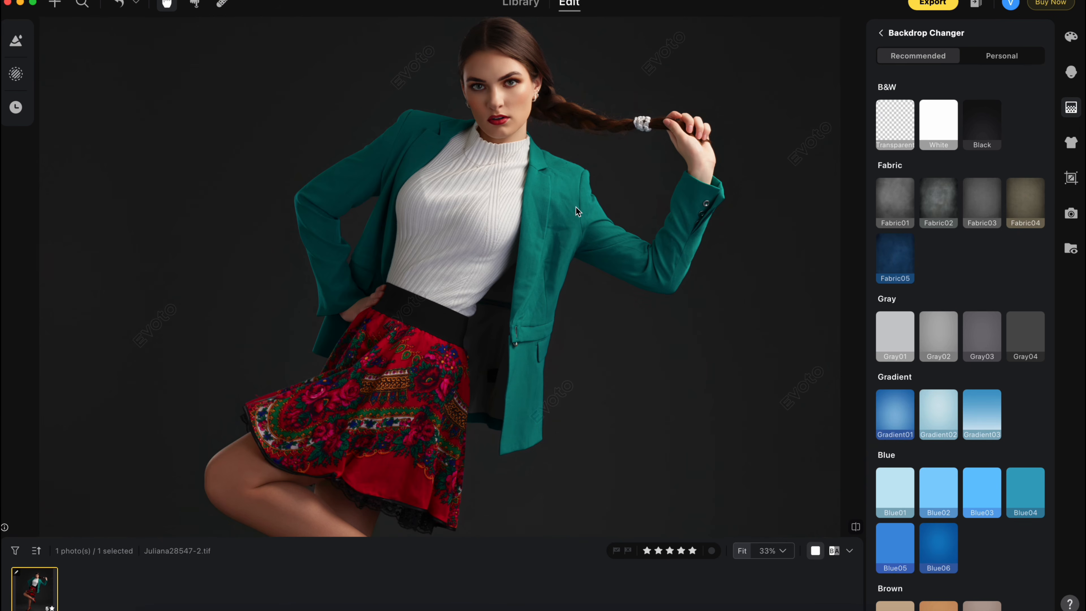
{"action": "scroll", "coordinate": [576, 208], "scroll_direction": "up", "scroll_amount": 2}
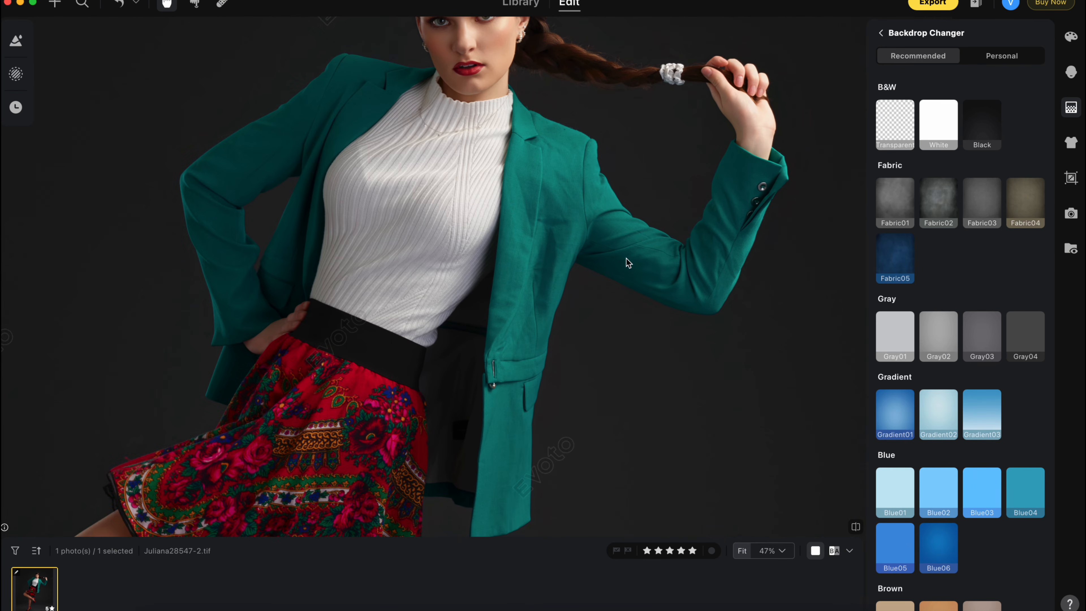
{"action": "left_click", "coordinate": [1072, 142]}
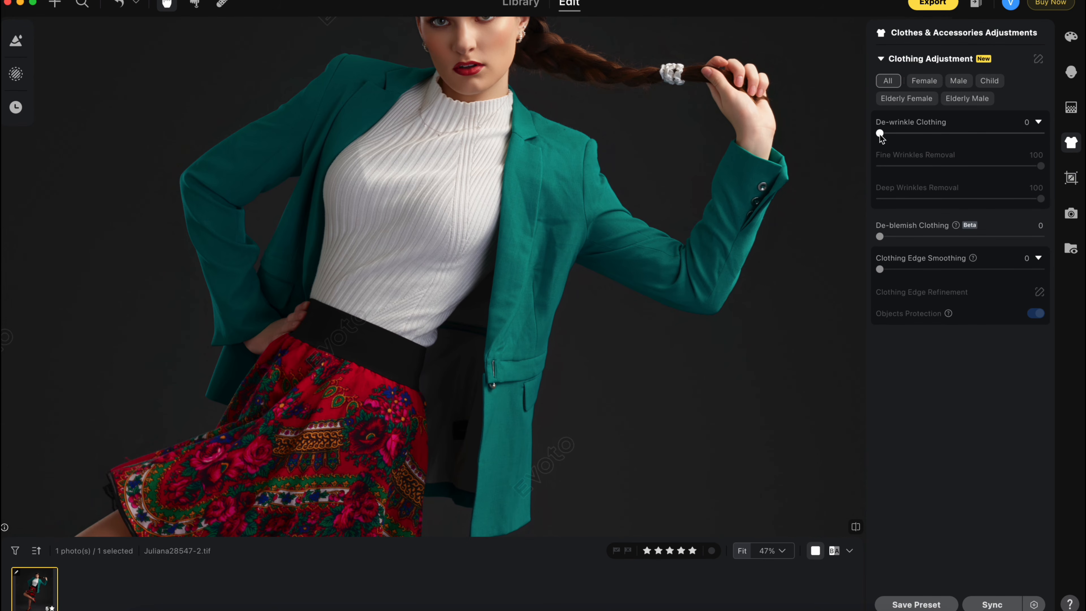
{"action": "left_click_drag", "start_coordinate": [880, 134], "coordinate": [1041, 134]}
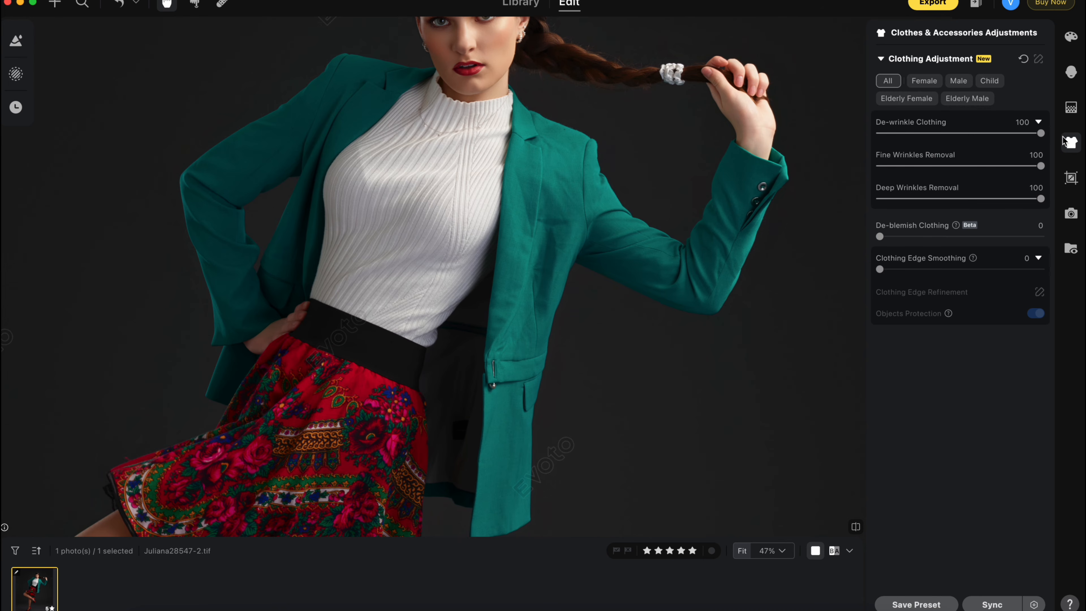
{"action": "scroll", "coordinate": [775, 224], "scroll_direction": "up", "scroll_amount": 5}
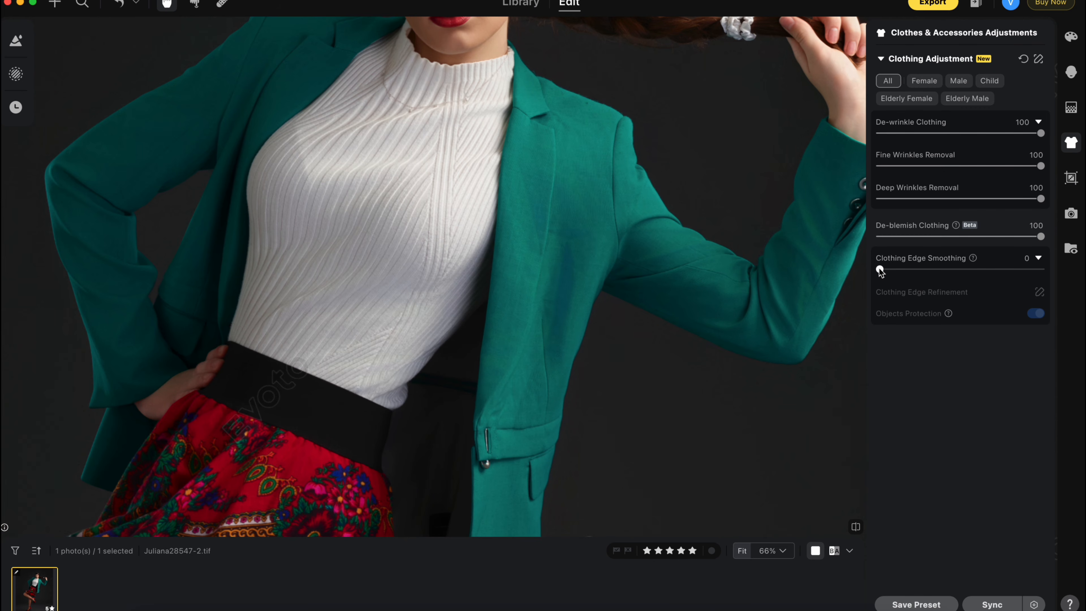
Set Clothing Edge Smoothing to 100 and inspect the green jacket's edges up close.
{"action": "left_click_drag", "start_coordinate": [880, 270], "coordinate": [1042, 269]}
{"action": "scroll", "coordinate": [737, 260], "scroll_direction": "up", "scroll_amount": 5}
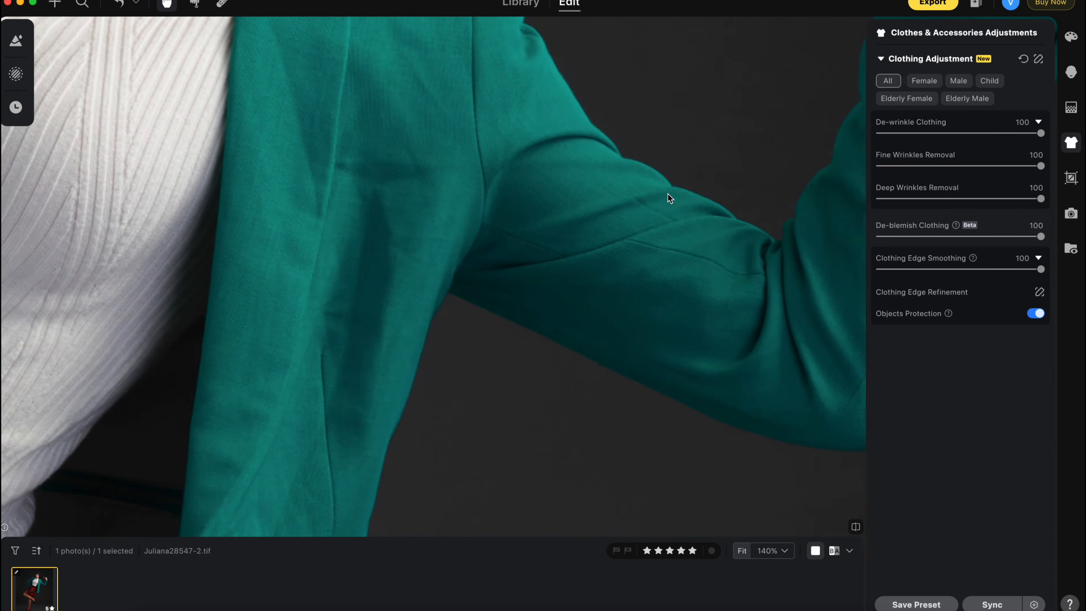
{"action": "scroll", "coordinate": [667, 193], "scroll_direction": "down", "scroll_amount": 6}
{"action": "scroll", "coordinate": [613, 176], "scroll_direction": "down", "scroll_amount": 3}
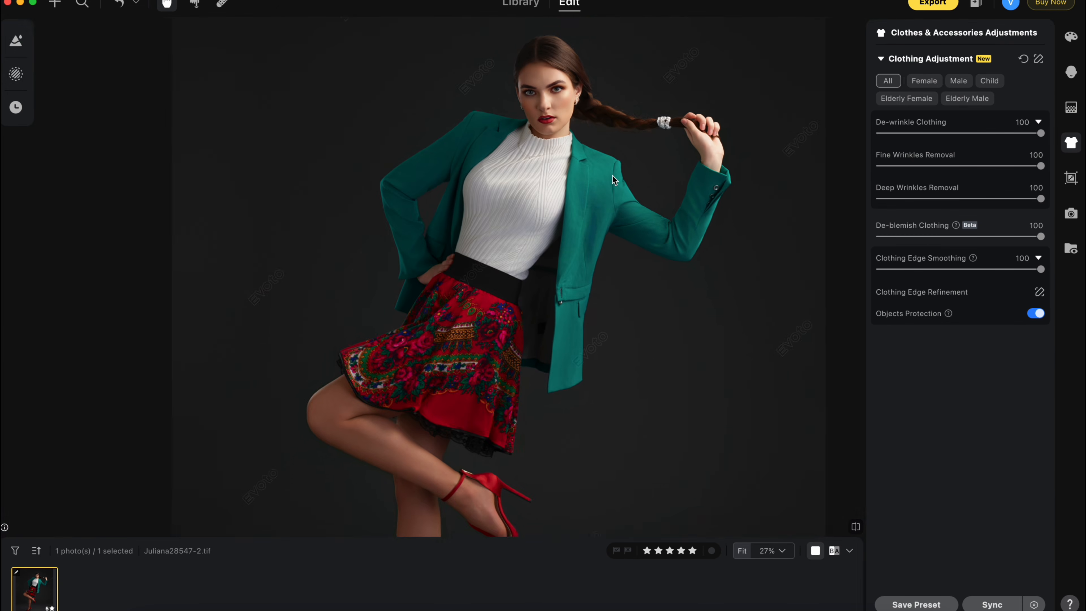
{"action": "scroll", "coordinate": [613, 176], "scroll_direction": "up", "scroll_amount": 5}
{"action": "left_click_drag", "start_coordinate": [613, 176], "coordinate": [640, 309]}
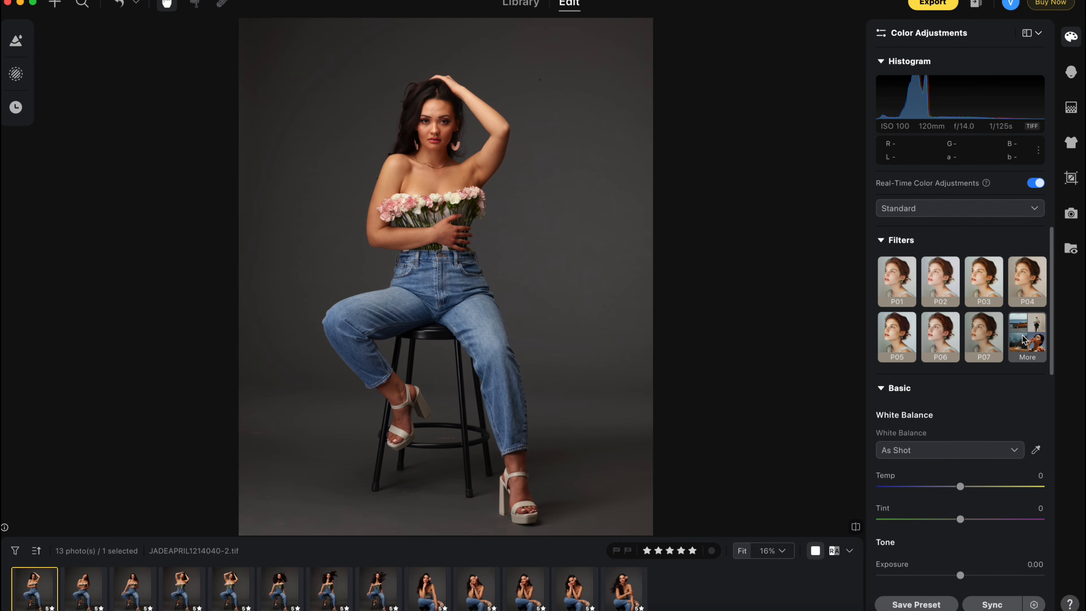
Look through the filter collections and the Basic tone and presence settings, and undo the Vibrance change.
{"action": "left_click", "coordinate": [1026, 338]}
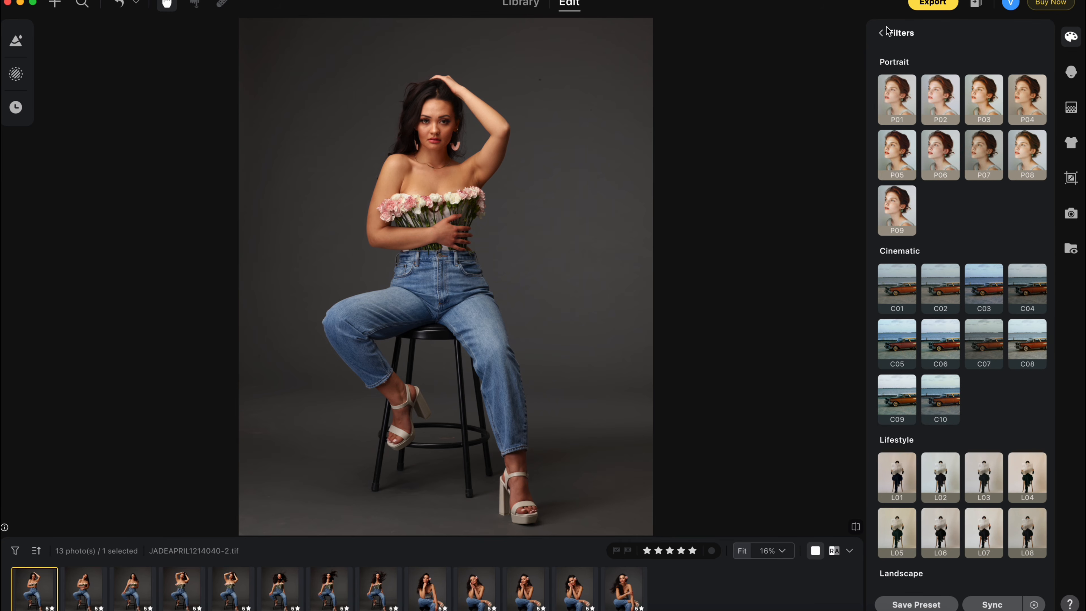
{"action": "left_click", "coordinate": [882, 32]}
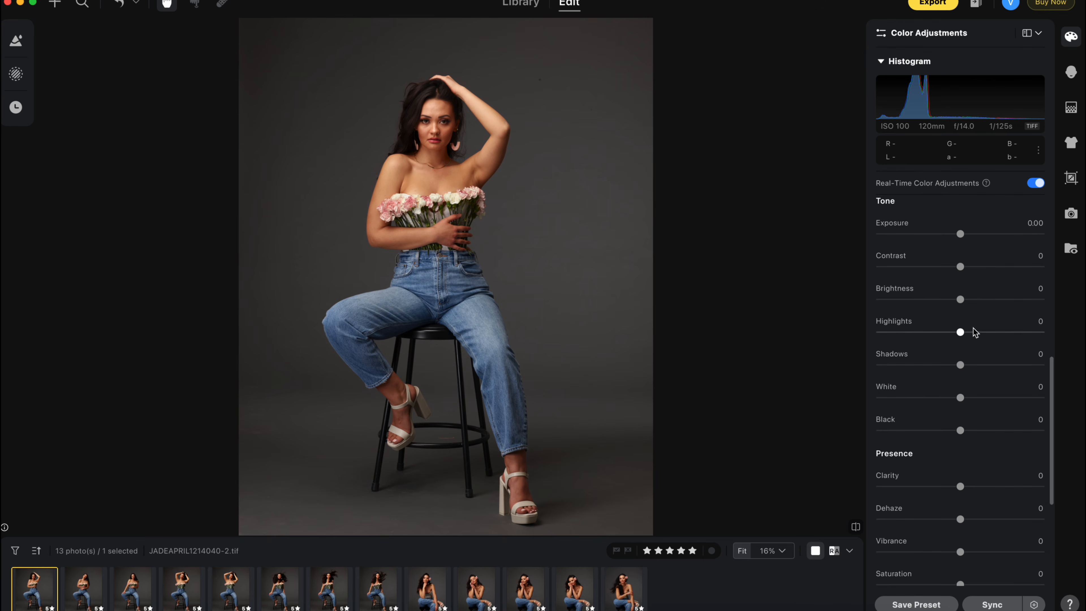
{"action": "scroll", "coordinate": [982, 378], "scroll_direction": "down", "scroll_amount": 5}
{"action": "scroll", "coordinate": [983, 380], "scroll_direction": "up", "scroll_amount": 3}
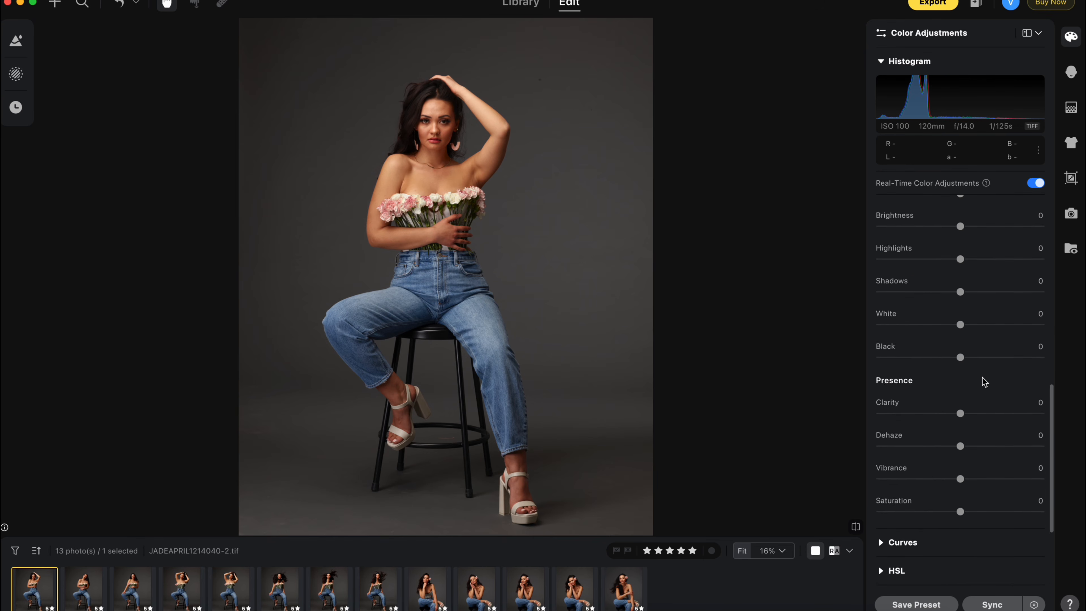
{"action": "scroll", "coordinate": [983, 379], "scroll_direction": "up", "scroll_amount": 4}
{"action": "key", "text": "super+z"}
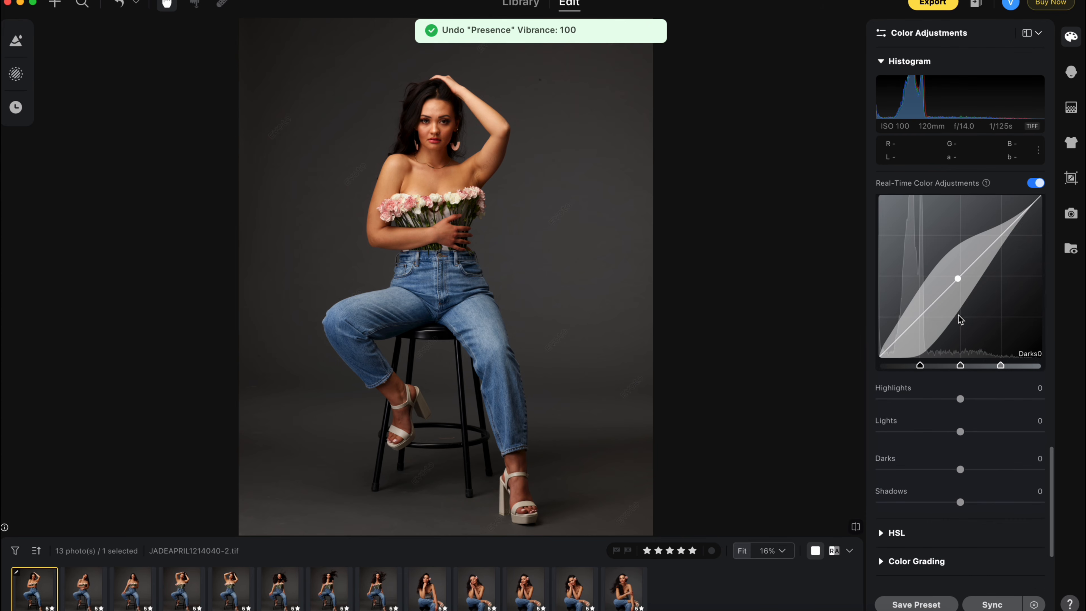
Examine the curve's tonal ranges and the HSL hue controls for each color channel.
{"action": "left_click", "coordinate": [919, 443]}
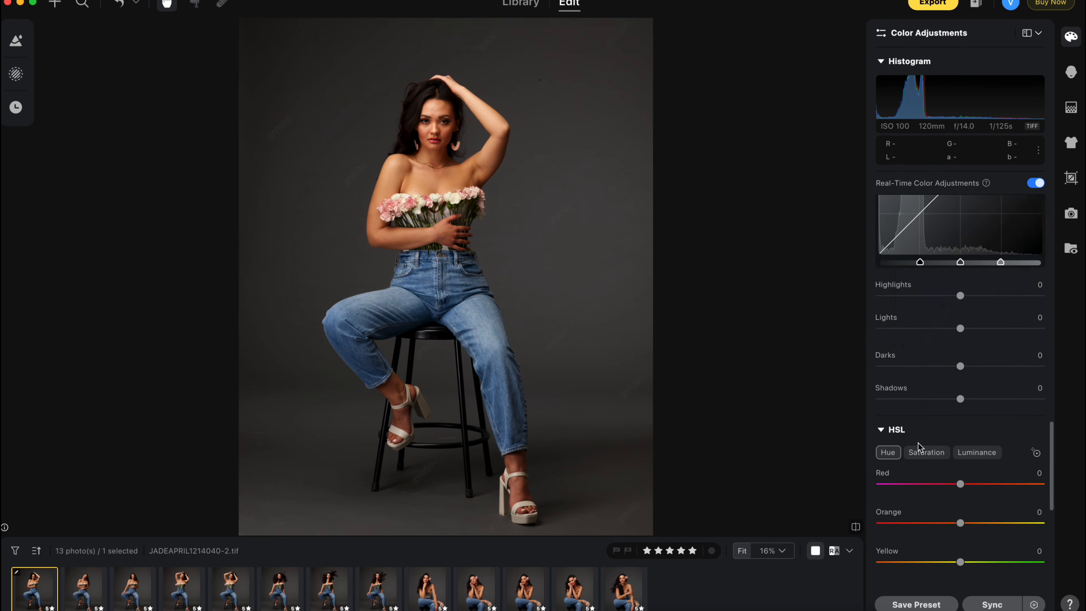
{"action": "scroll", "coordinate": [919, 443], "scroll_direction": "down", "scroll_amount": 6}
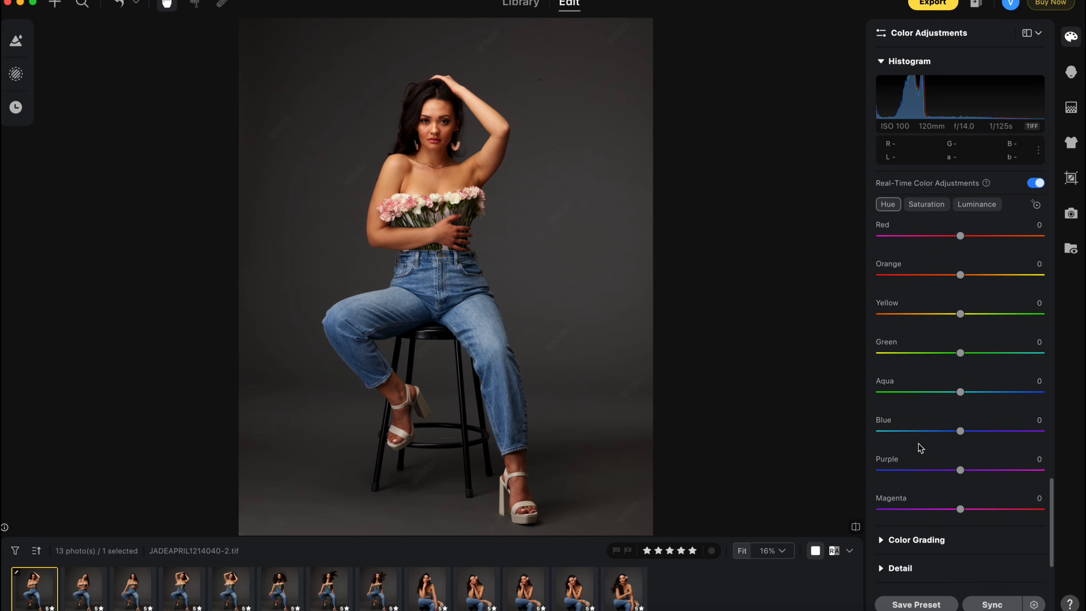
{"action": "scroll", "coordinate": [918, 444], "scroll_direction": "up", "scroll_amount": 2}
{"action": "scroll", "coordinate": [918, 443], "scroll_direction": "down", "scroll_amount": 1}
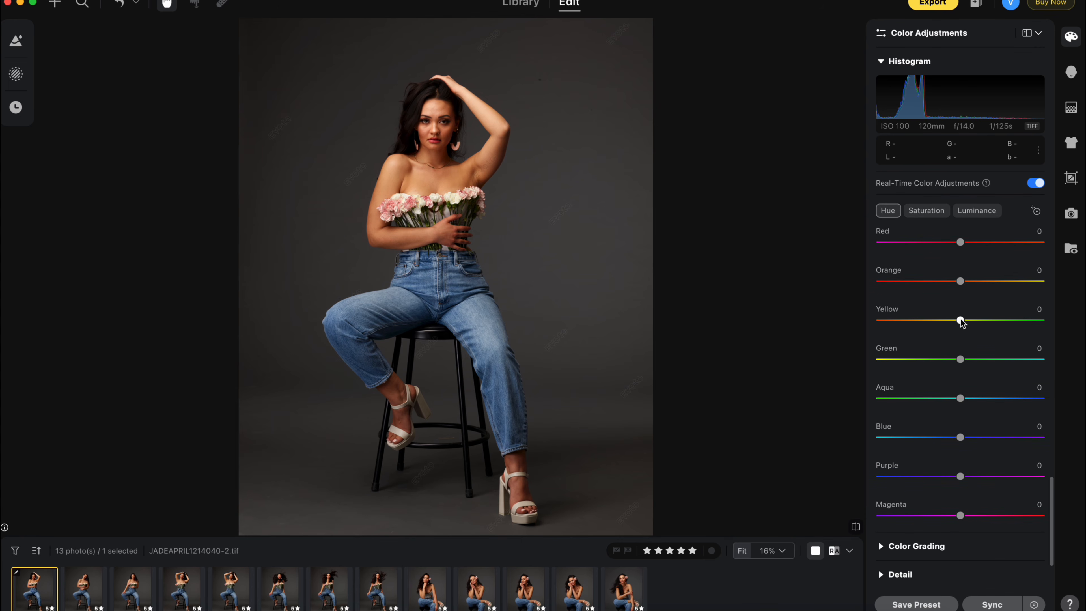
{"action": "mouse_move", "coordinate": [960, 324]}
{"action": "left_mouse_down"}
{"action": "mouse_move", "coordinate": [936, 324]}
{"action": "mouse_move", "coordinate": [982, 324]}
{"action": "mouse_move", "coordinate": [961, 324]}
{"action": "left_mouse_up"}
{"action": "scroll", "coordinate": [943, 458], "scroll_direction": "down", "scroll_amount": 1}
{"action": "scroll", "coordinate": [942, 453], "scroll_direction": "up", "scroll_amount": 3}
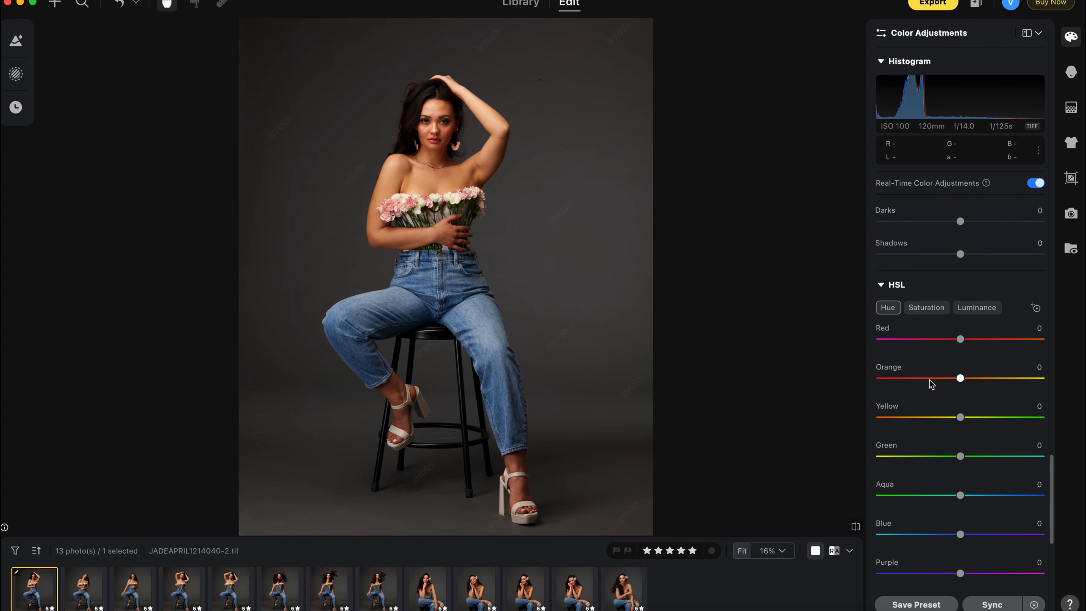
Collapse HSL and examine the Detail, Grain, Lens Corrections and Color Calibration settings.
{"action": "left_click", "coordinate": [882, 286]}
{"action": "left_click", "coordinate": [882, 381]}
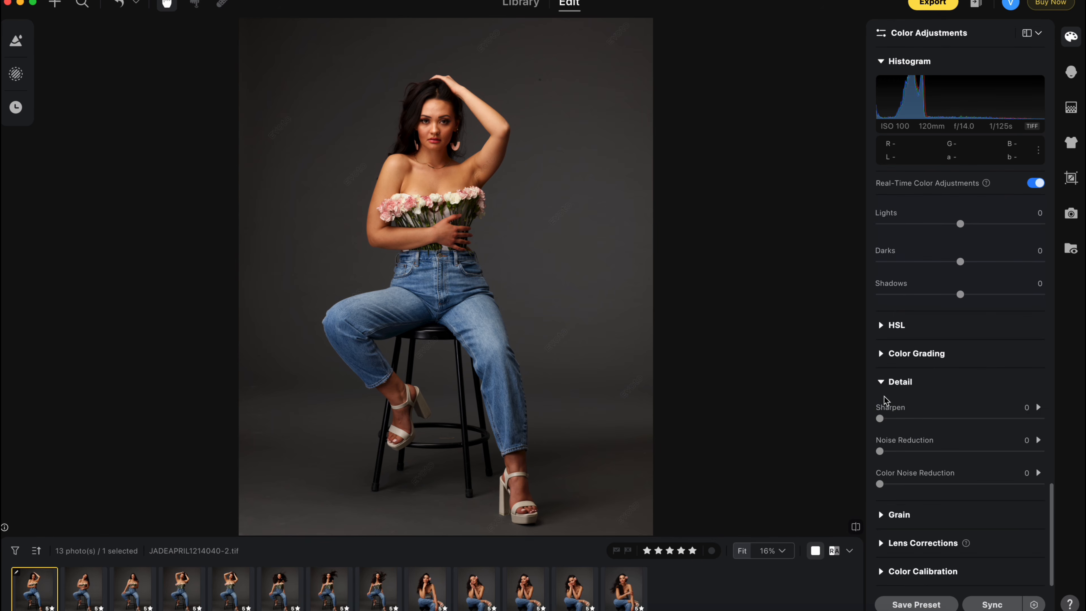
{"action": "left_click_drag", "start_coordinate": [880, 418], "coordinate": [845, 436]}
{"action": "left_click", "coordinate": [912, 511]}
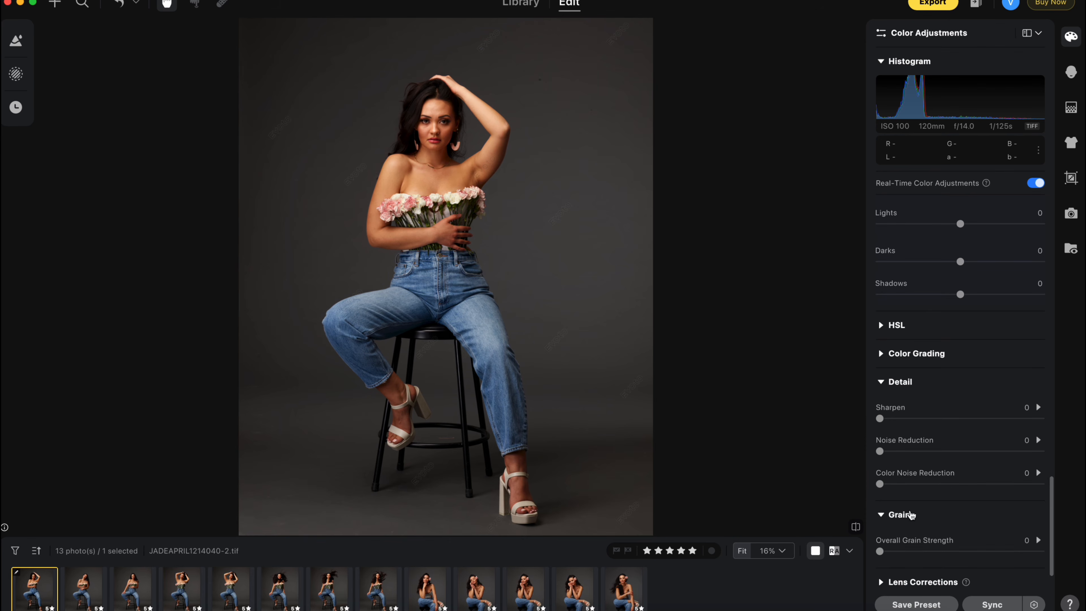
{"action": "scroll", "coordinate": [949, 511], "scroll_direction": "down", "scroll_amount": 2}
{"action": "left_click", "coordinate": [928, 544]}
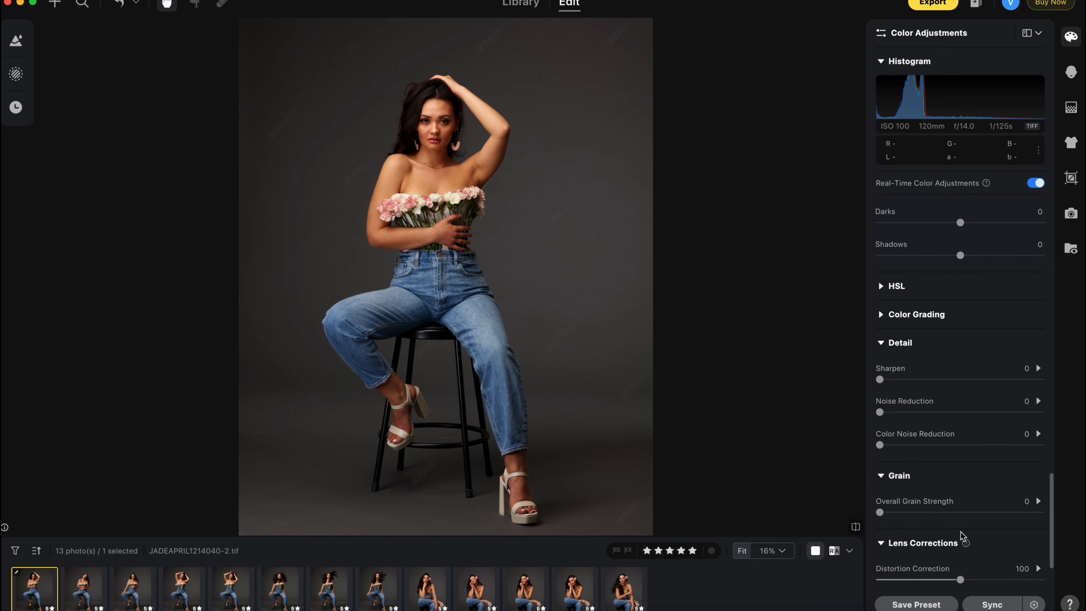
{"action": "scroll", "coordinate": [958, 537], "scroll_direction": "down", "scroll_amount": 3}
{"action": "left_click", "coordinate": [923, 571]}
{"action": "scroll", "coordinate": [958, 492], "scroll_direction": "down", "scroll_amount": 10}
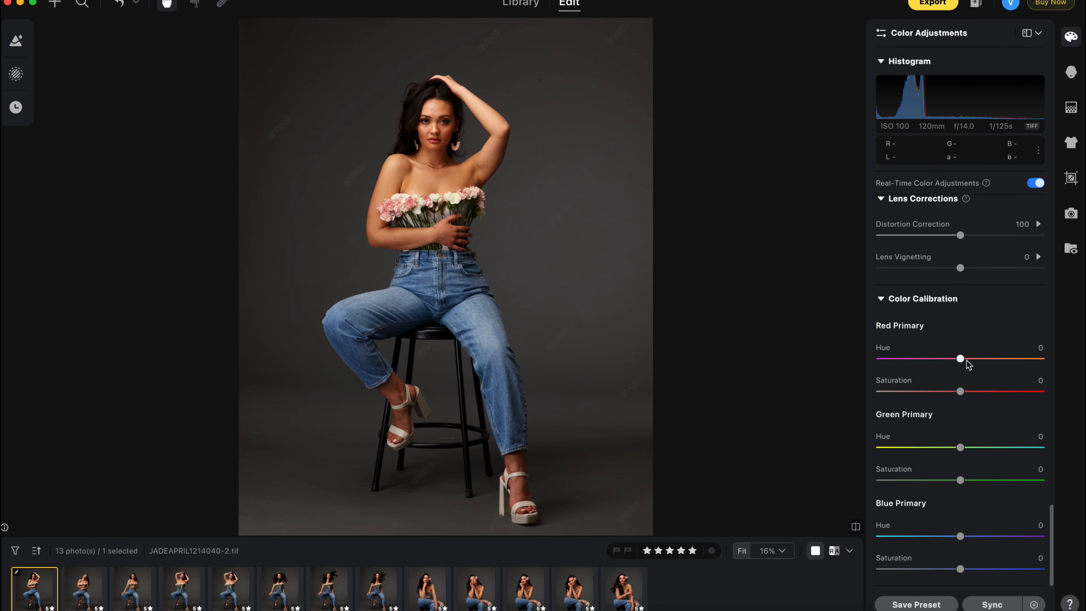
{"action": "scroll", "coordinate": [967, 356], "scroll_direction": "up", "scroll_amount": 15}
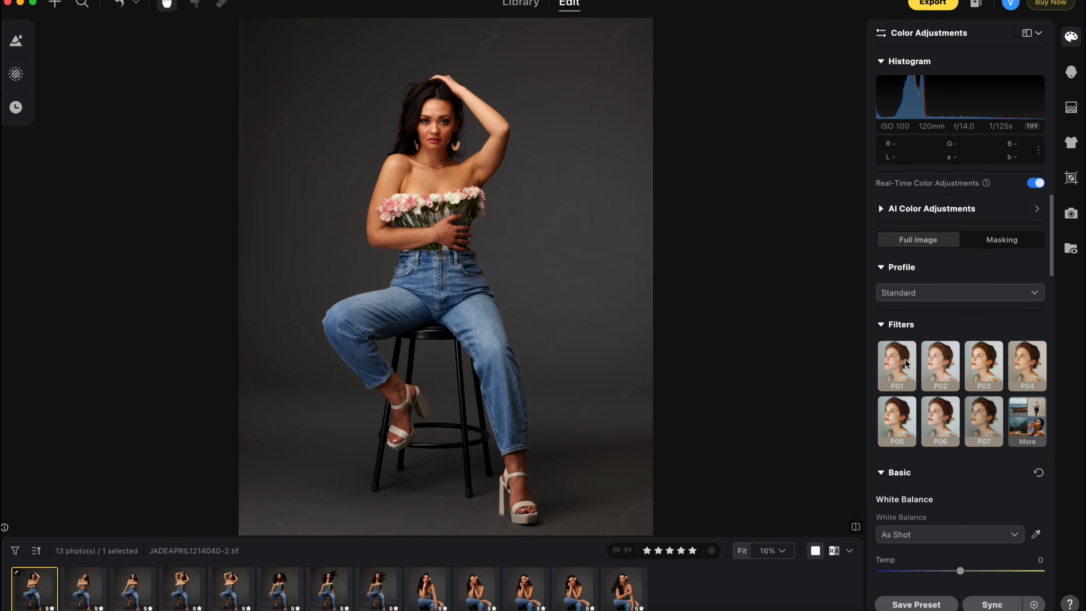
Try the Portrait filters P01, P02, P04, P08 and P05 on the seated model's photo.
{"action": "left_click", "coordinate": [1014, 413]}
{"action": "left_click", "coordinate": [946, 110]}
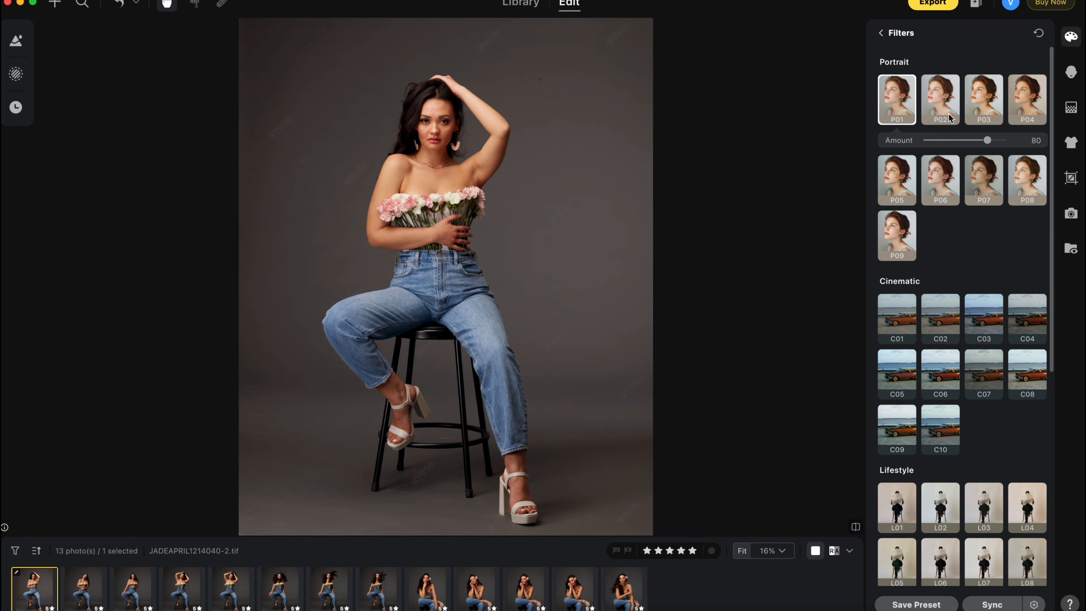
{"action": "left_click", "coordinate": [1027, 107]}
{"action": "left_click", "coordinate": [1011, 186]}
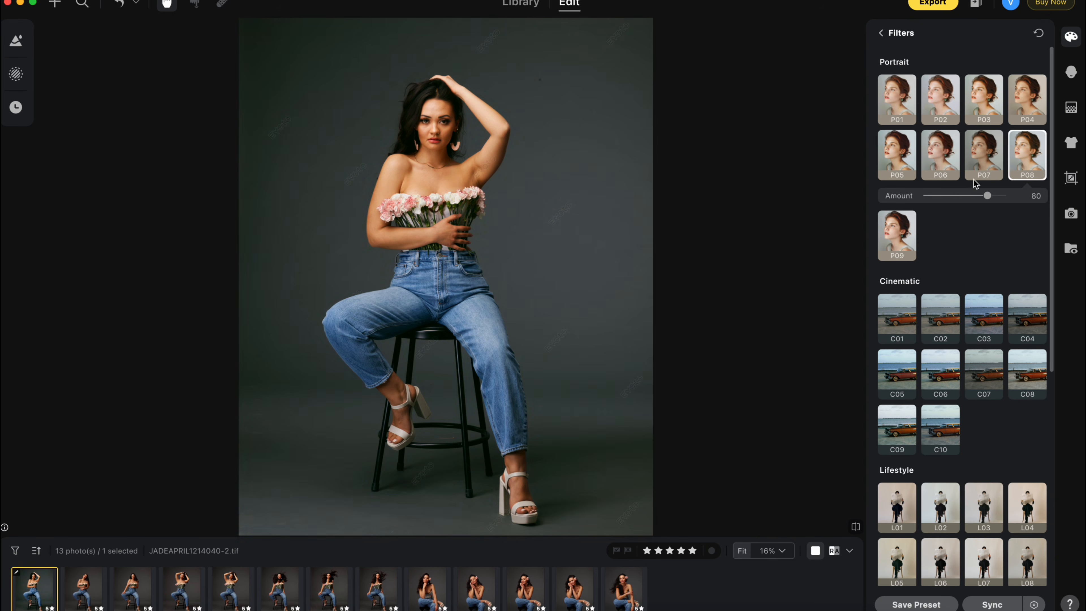
{"action": "left_click", "coordinate": [900, 178]}
Try the Cinematic filters C01, C02, C03 and C09, reduce the C09 amount, and reset the filters.
{"action": "left_click", "coordinate": [898, 323]}
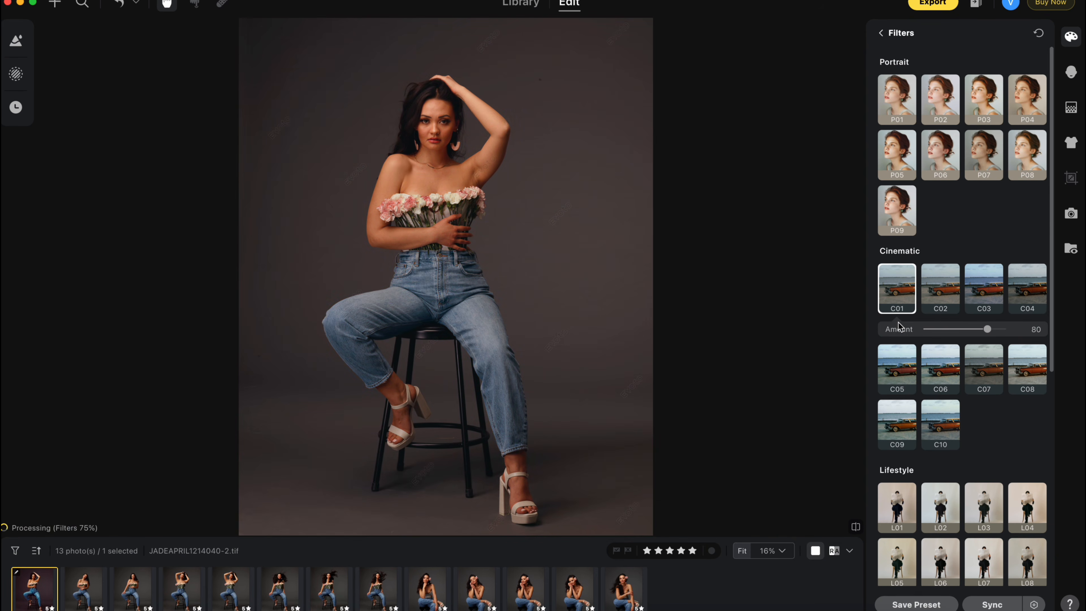
{"action": "left_click", "coordinate": [941, 313]}
{"action": "left_click", "coordinate": [984, 299]}
{"action": "left_click", "coordinate": [897, 398]}
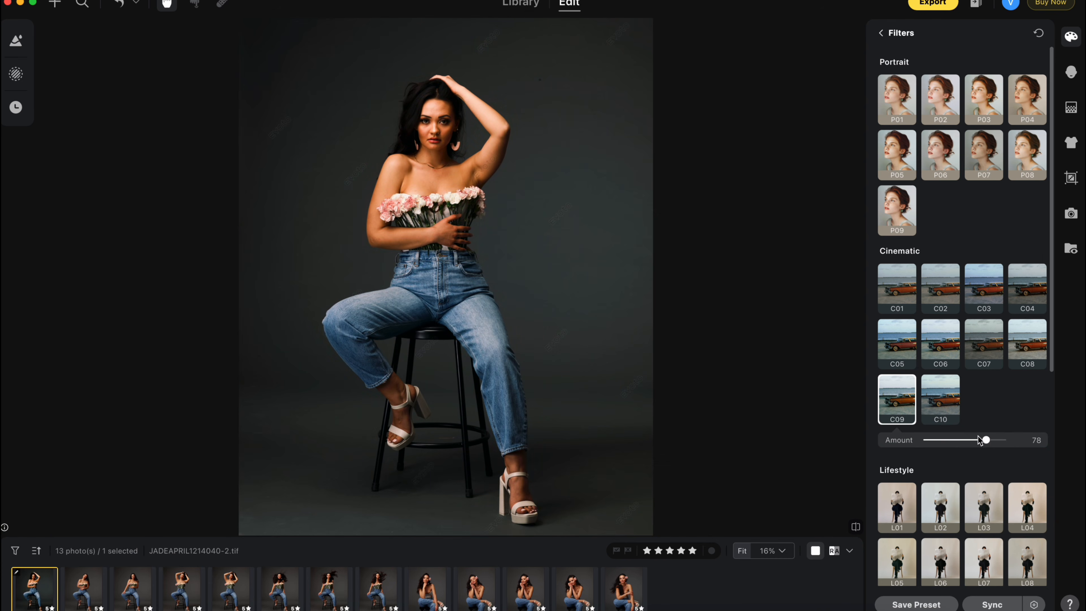
{"action": "left_click_drag", "start_coordinate": [986, 441], "coordinate": [933, 443]}
{"action": "left_click", "coordinate": [1035, 33]}
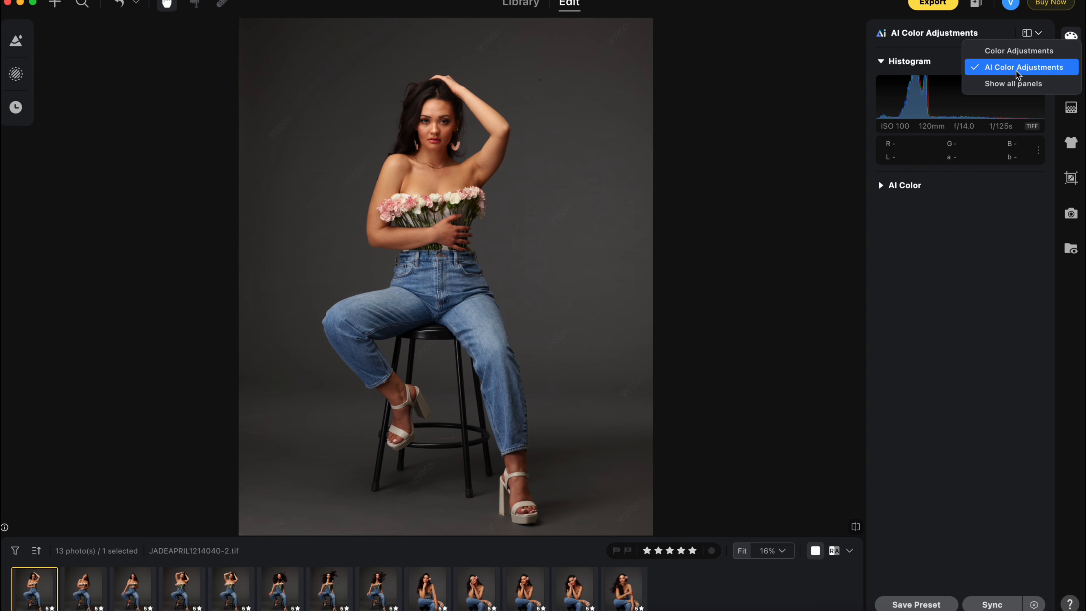
Try the AI color looks Olive Green Film, Golden Ray at reduced strength, Visual Impact and Timeless Romance on the photo.
{"action": "left_click", "coordinate": [1018, 72]}
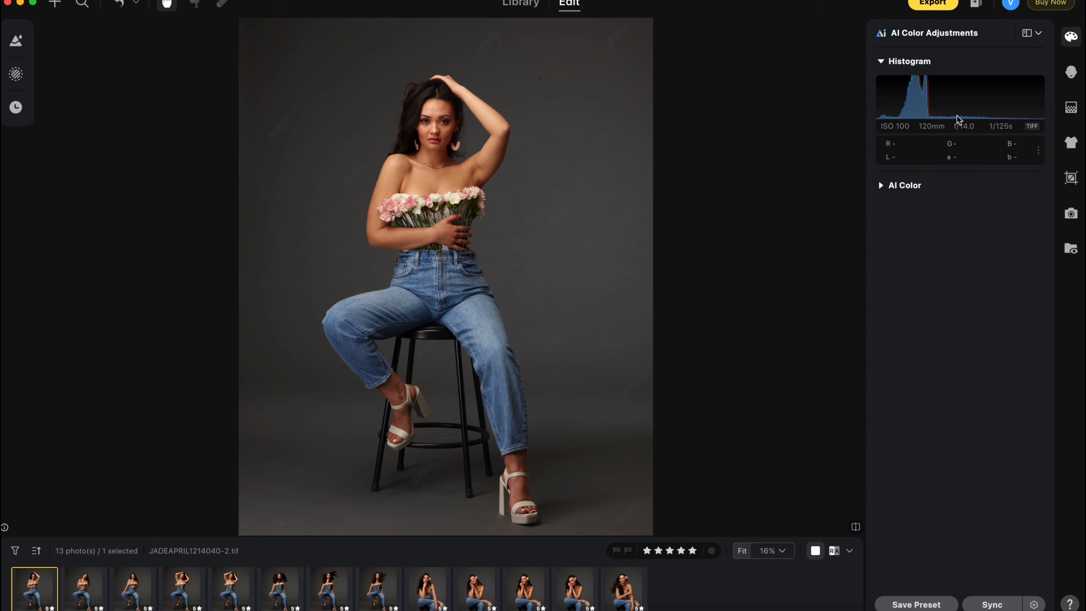
{"action": "left_click", "coordinate": [882, 193]}
{"action": "left_click", "coordinate": [932, 274]}
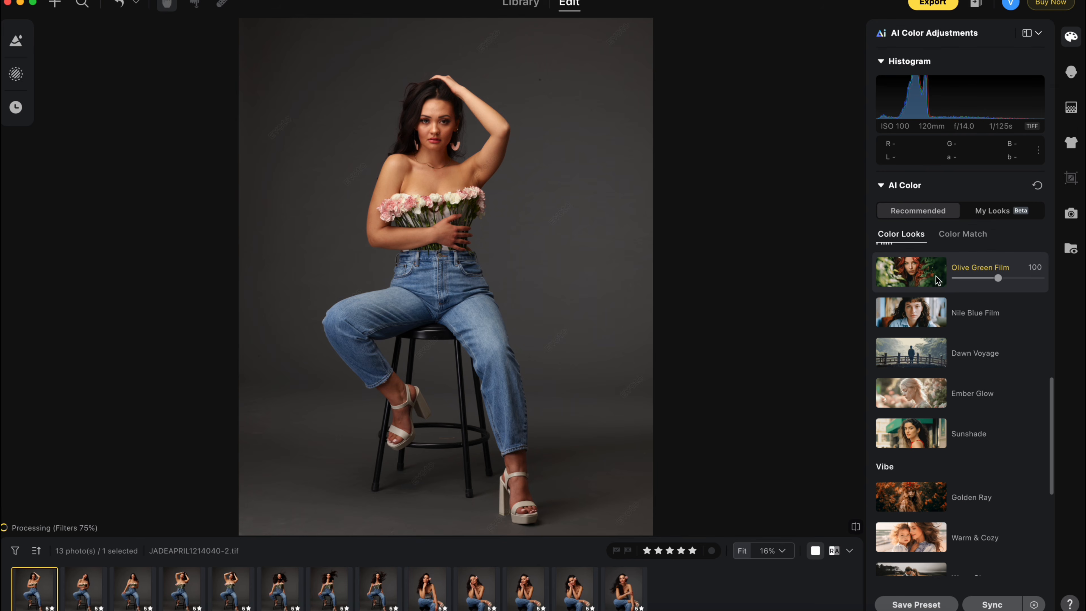
{"action": "scroll", "coordinate": [928, 317], "scroll_direction": "down", "scroll_amount": 4}
{"action": "left_click", "coordinate": [920, 359]}
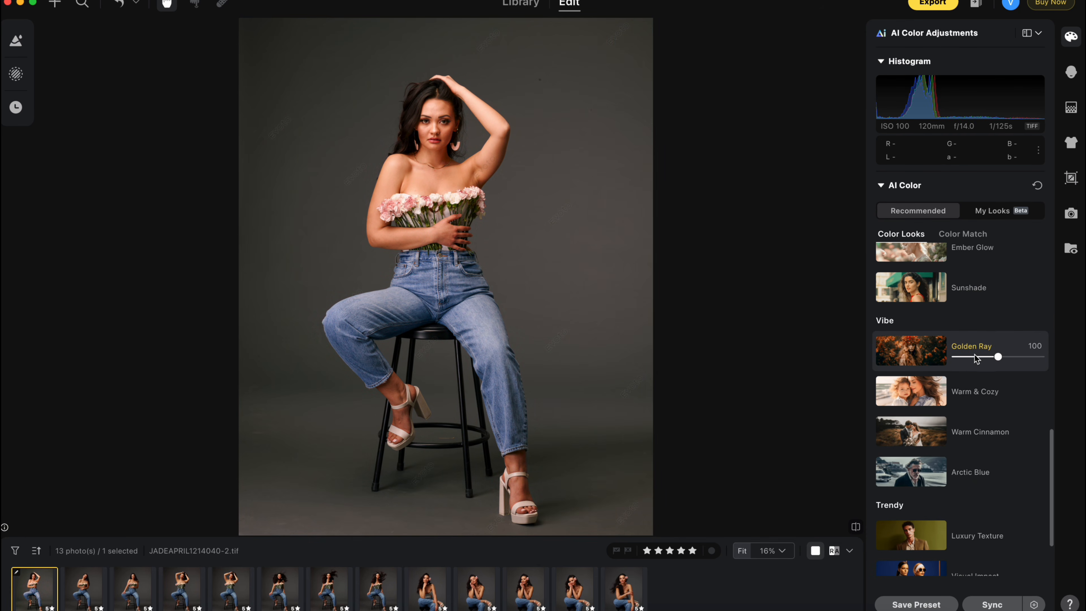
{"action": "mouse_move", "coordinate": [994, 356]}
{"action": "left_mouse_down"}
{"action": "mouse_move", "coordinate": [968, 355]}
{"action": "mouse_move", "coordinate": [977, 358]}
{"action": "left_mouse_up"}
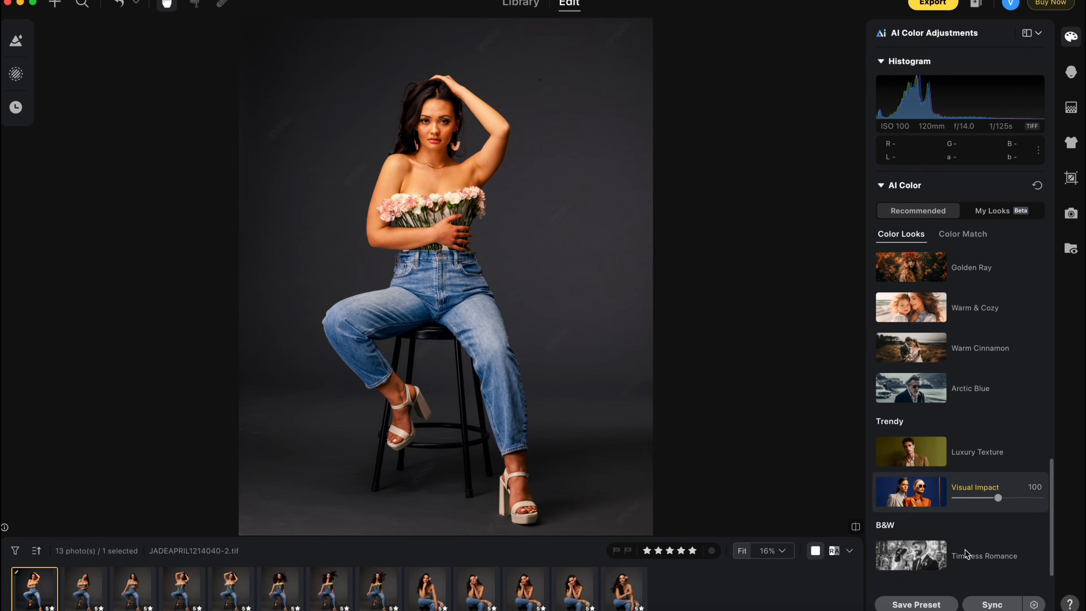
{"action": "left_click", "coordinate": [966, 551]}
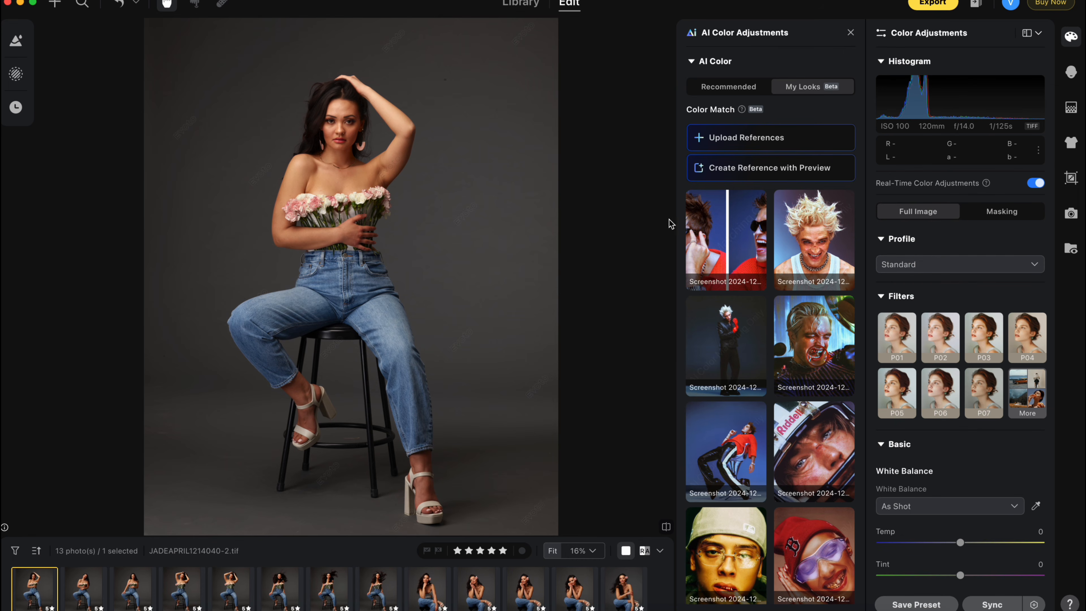
Try Color Match with the tattooed man's reference photo from My Looks, compare it up close, and return to the single-photo view.
{"action": "scroll", "coordinate": [742, 307], "scroll_direction": "down", "scroll_amount": 10}
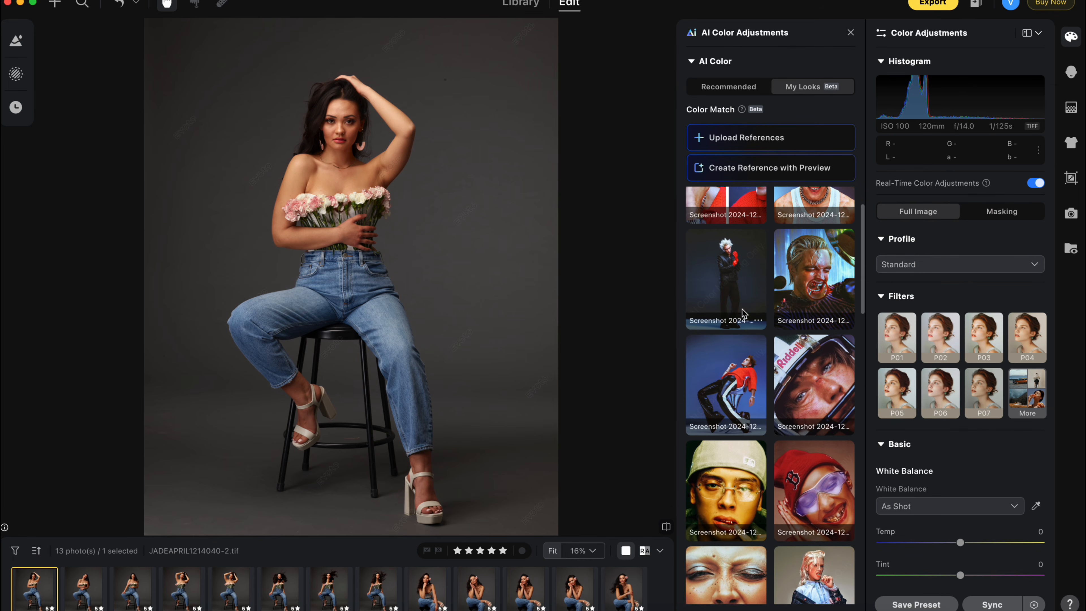
{"action": "scroll", "coordinate": [742, 314], "scroll_direction": "up", "scroll_amount": 5}
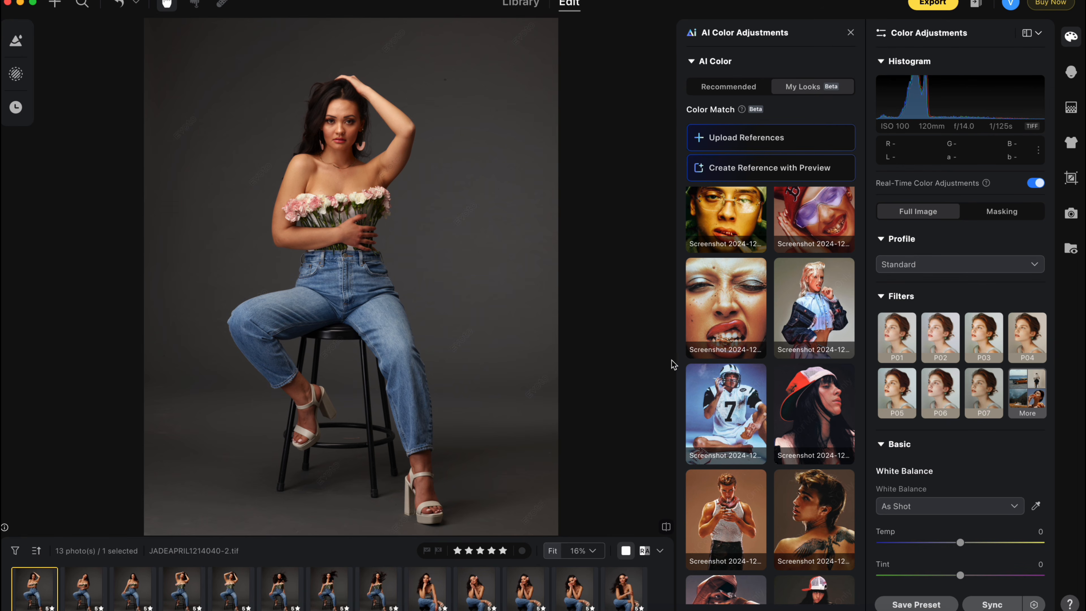
{"action": "scroll", "coordinate": [697, 411], "scroll_direction": "down", "scroll_amount": 4}
{"action": "scroll", "coordinate": [765, 432], "scroll_direction": "down", "scroll_amount": 4}
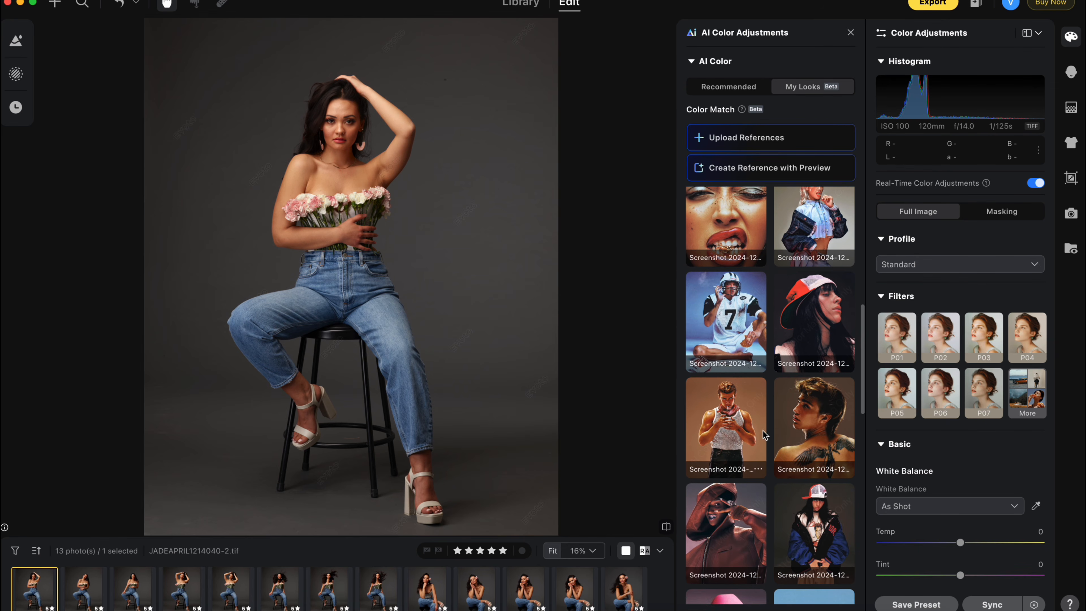
{"action": "left_click", "coordinate": [804, 362]}
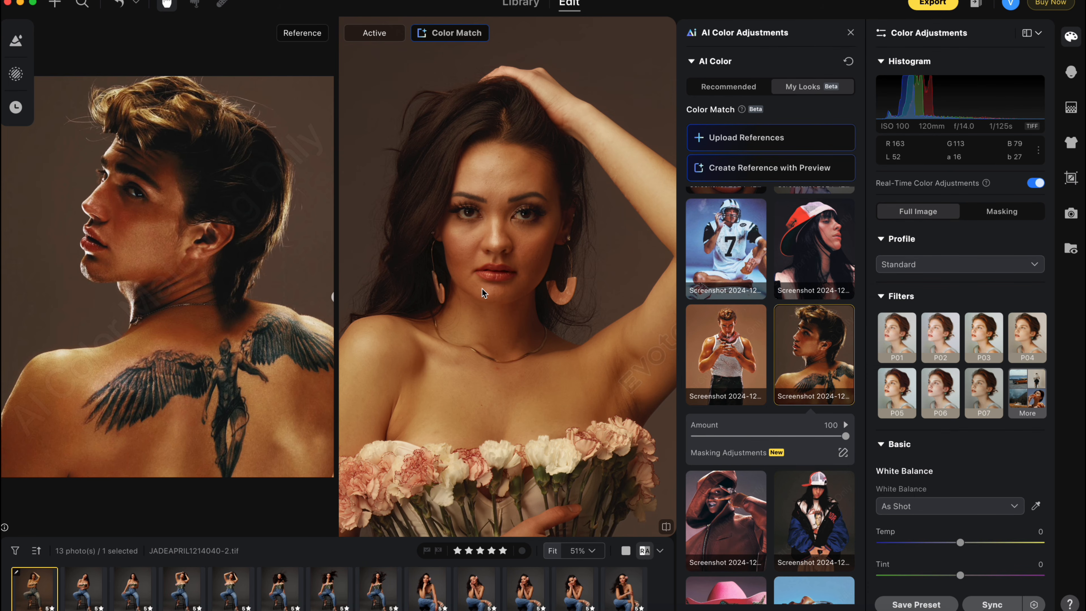
{"action": "left_click", "coordinate": [516, 357]}
{"action": "left_click", "coordinate": [517, 357]}
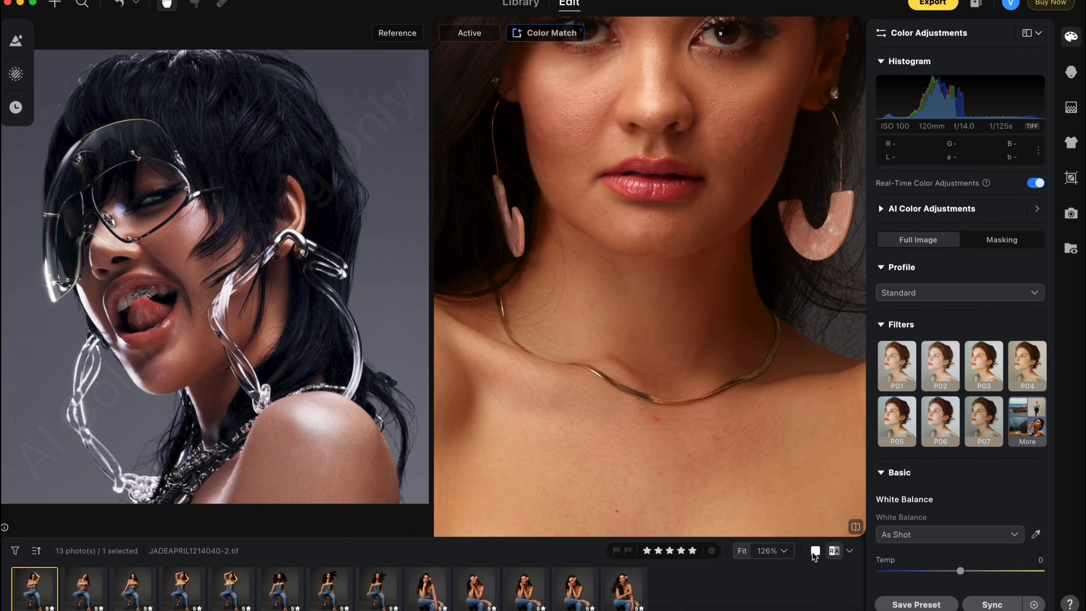
{"action": "left_click", "coordinate": [815, 551]}
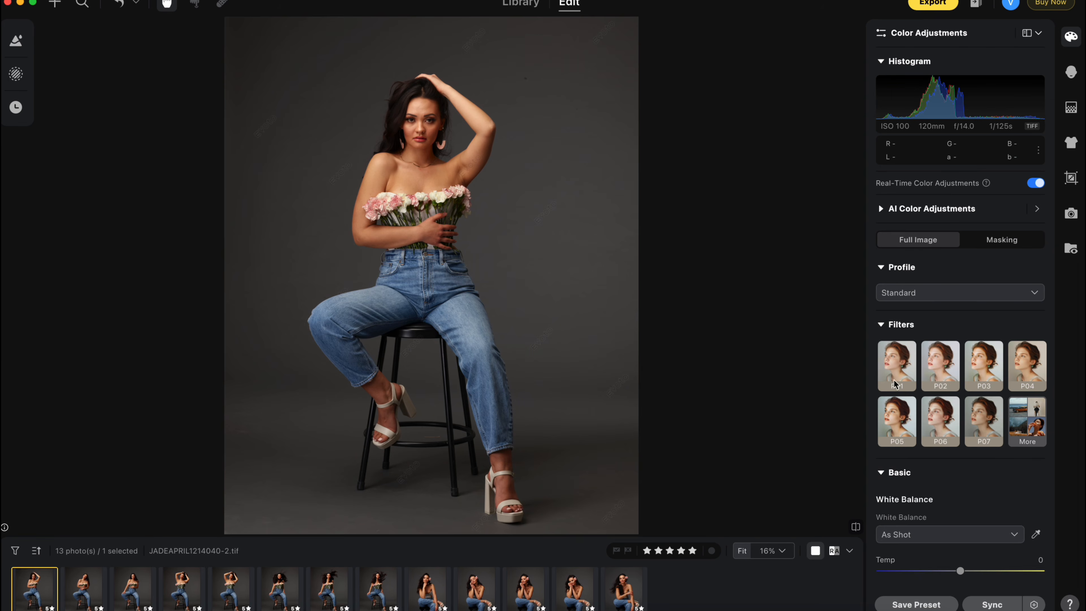
Mask All Skin for all persons and try slightly raising its exposure and highlights.
{"action": "left_click", "coordinate": [1002, 239]}
{"action": "left_click", "coordinate": [945, 339]}
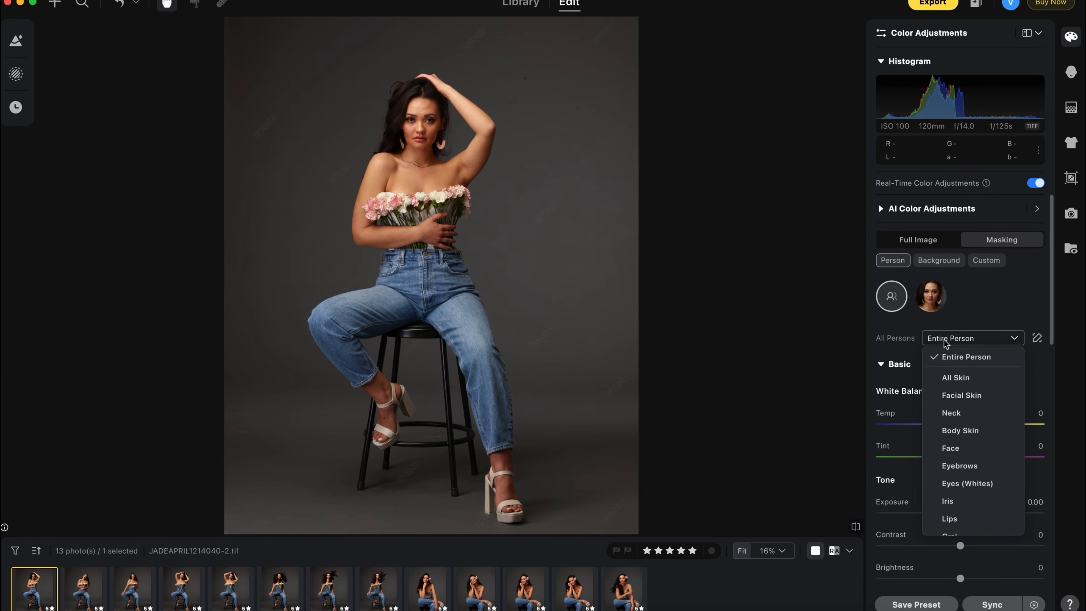
{"action": "left_click", "coordinate": [964, 379]}
{"action": "scroll", "coordinate": [953, 397], "scroll_direction": "down", "scroll_amount": 5}
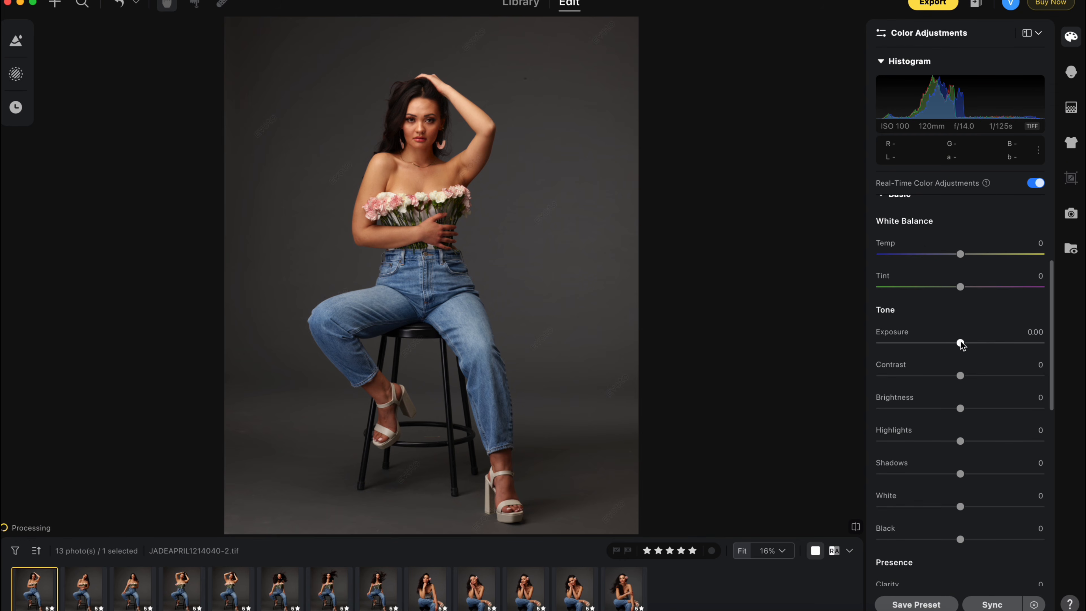
{"action": "mouse_move", "coordinate": [961, 344]}
{"action": "left_mouse_down"}
{"action": "mouse_move", "coordinate": [1038, 343]}
{"action": "mouse_move", "coordinate": [965, 343]}
{"action": "left_mouse_up"}
{"action": "left_click_drag", "start_coordinate": [962, 442], "coordinate": [968, 442]}
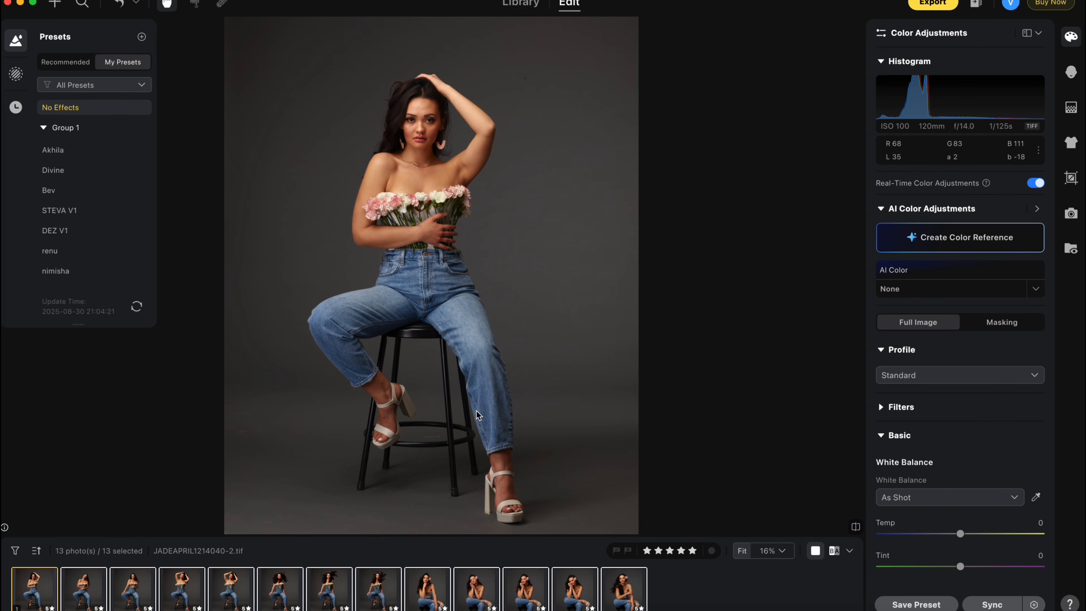
Open the export settings for all 13 selected photos, keep TIFF(16 bits) as the image format, and open the output sharpening choices.
{"action": "left_click", "coordinate": [925, 3]}
{"action": "scroll", "coordinate": [750, 291], "scroll_direction": "down", "scroll_amount": 5}
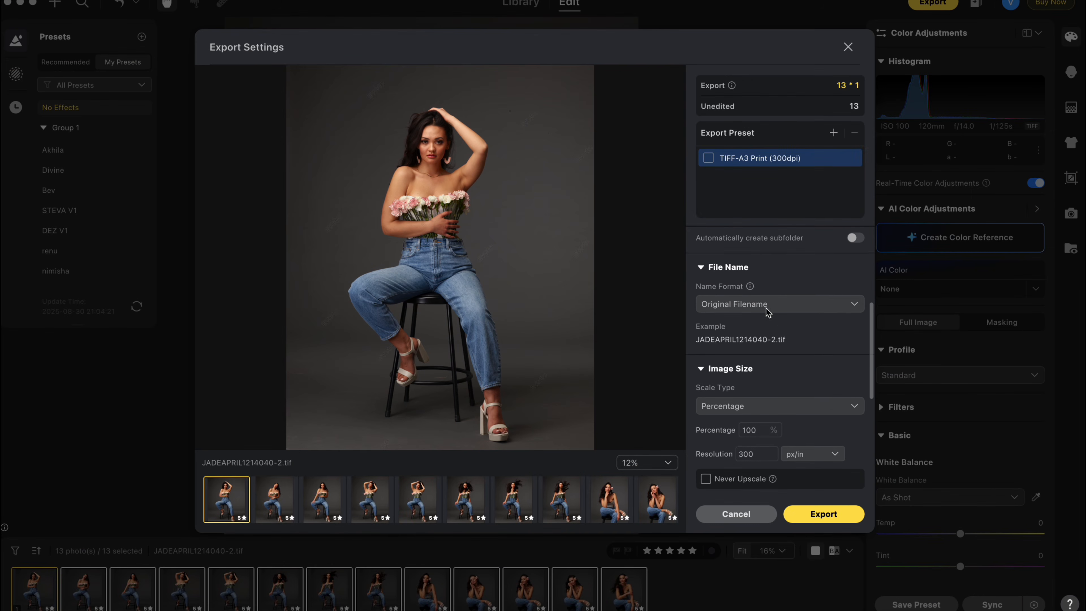
{"action": "scroll", "coordinate": [760, 342], "scroll_direction": "down", "scroll_amount": 4}
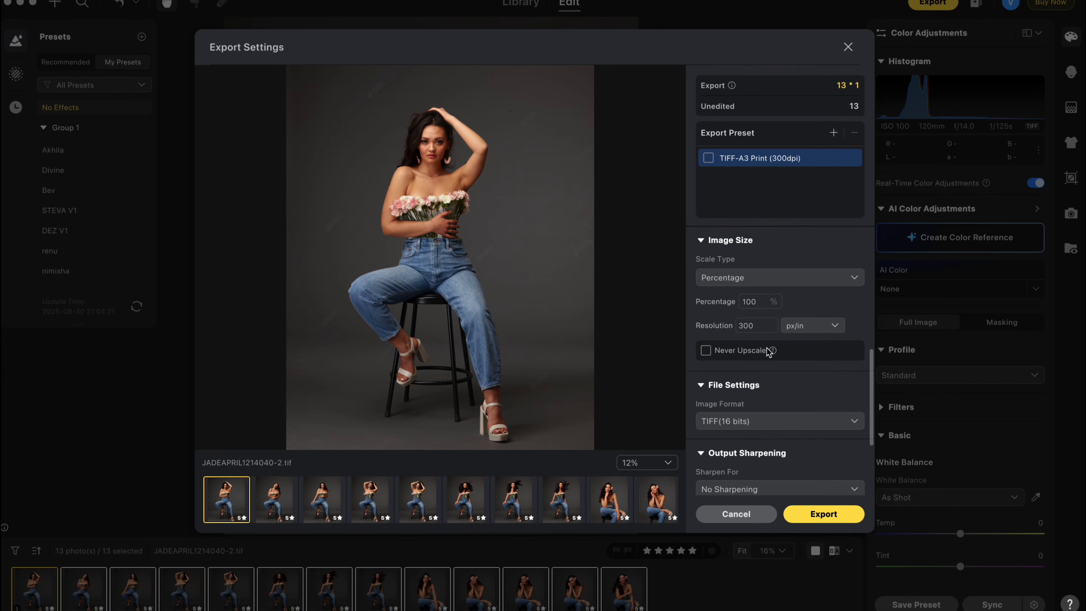
{"action": "scroll", "coordinate": [745, 296], "scroll_direction": "down", "scroll_amount": 3}
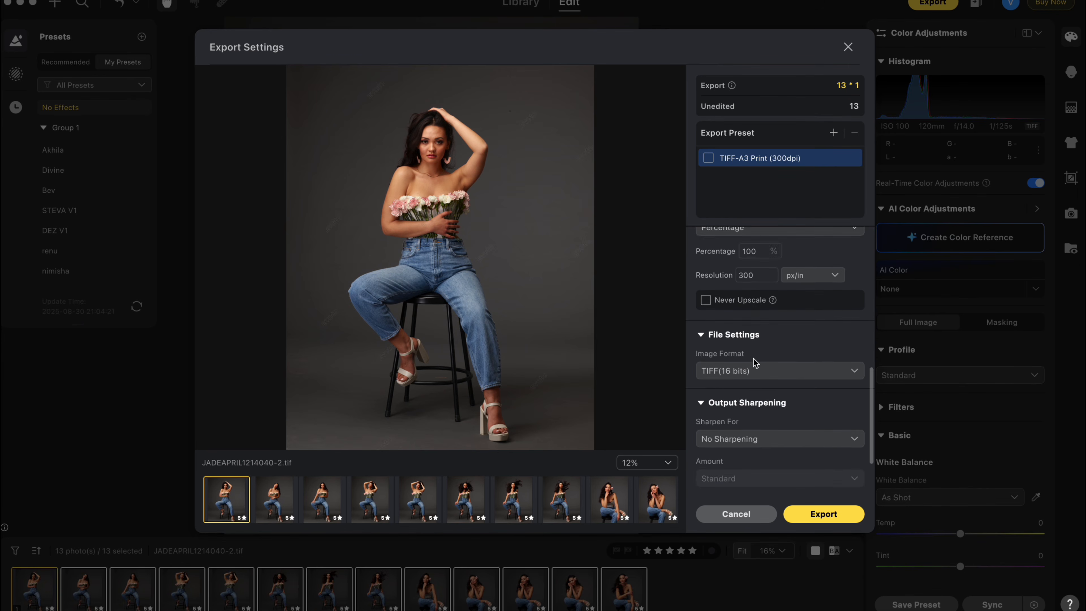
{"action": "left_click", "coordinate": [744, 301]}
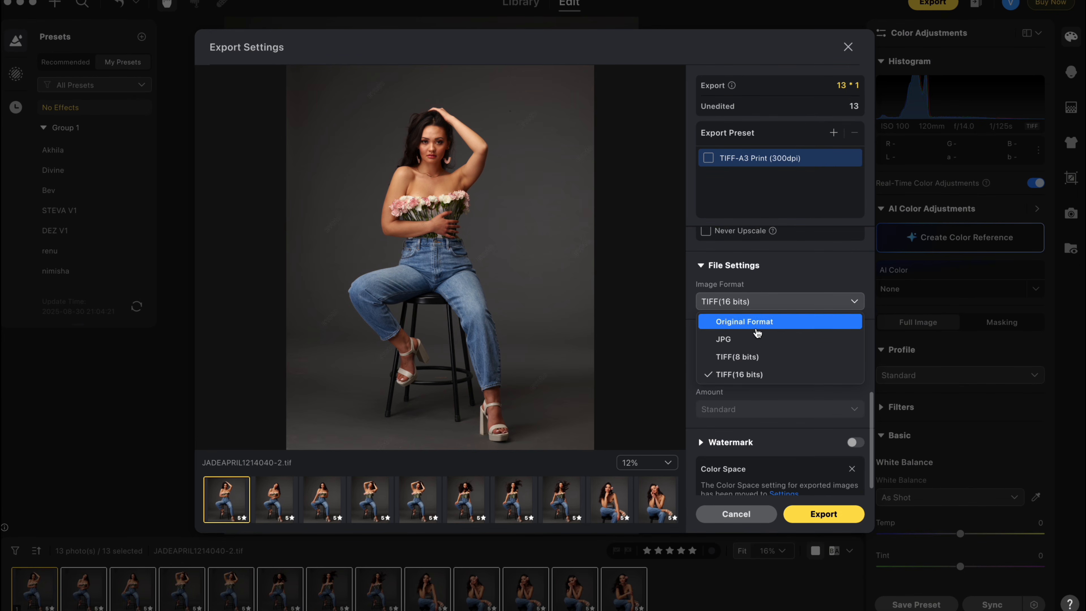
{"action": "left_click", "coordinate": [764, 376]}
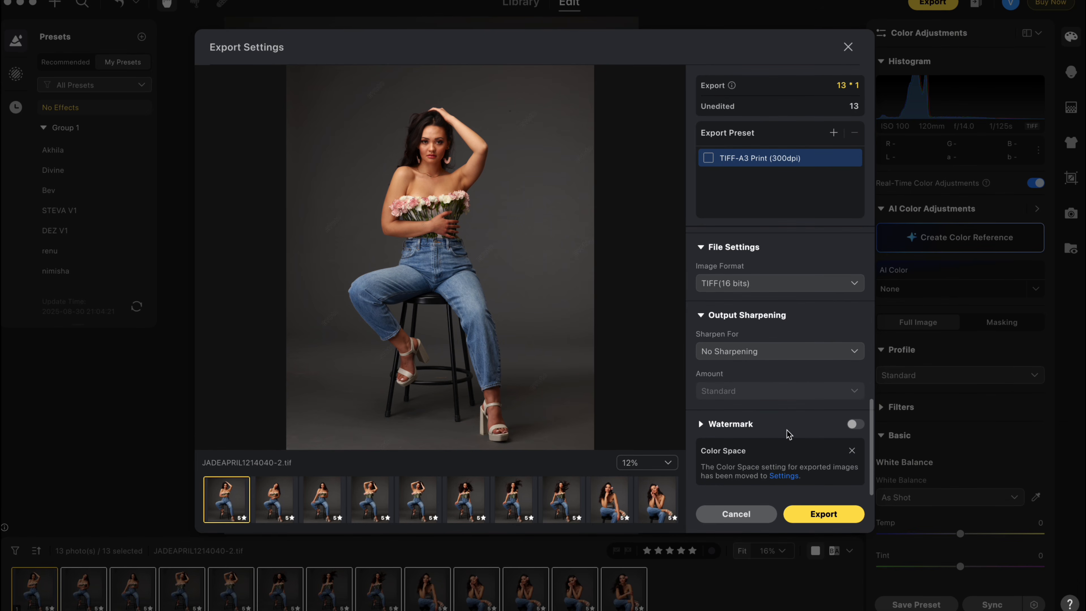
{"action": "left_click", "coordinate": [775, 351]}
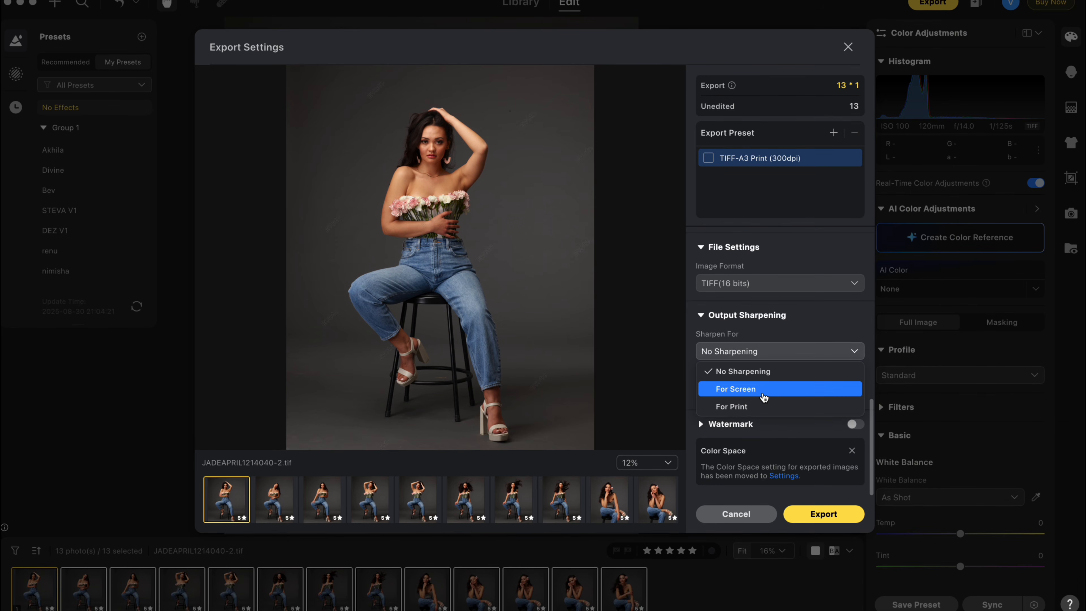